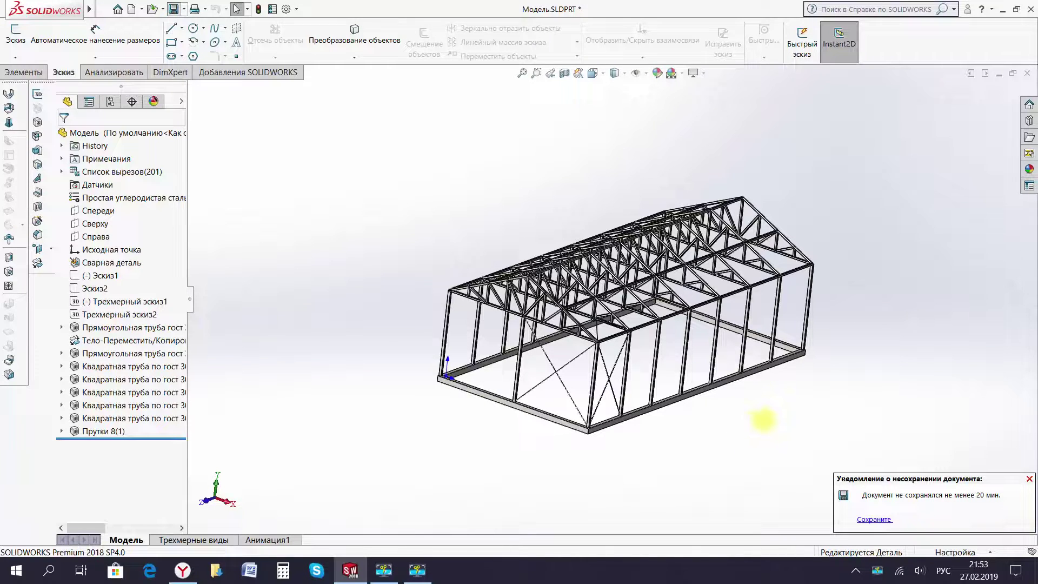
Orbit the frame to view the 120X80X4 base beams from below and select one.
middle_drag(763, 420, 676, 398)
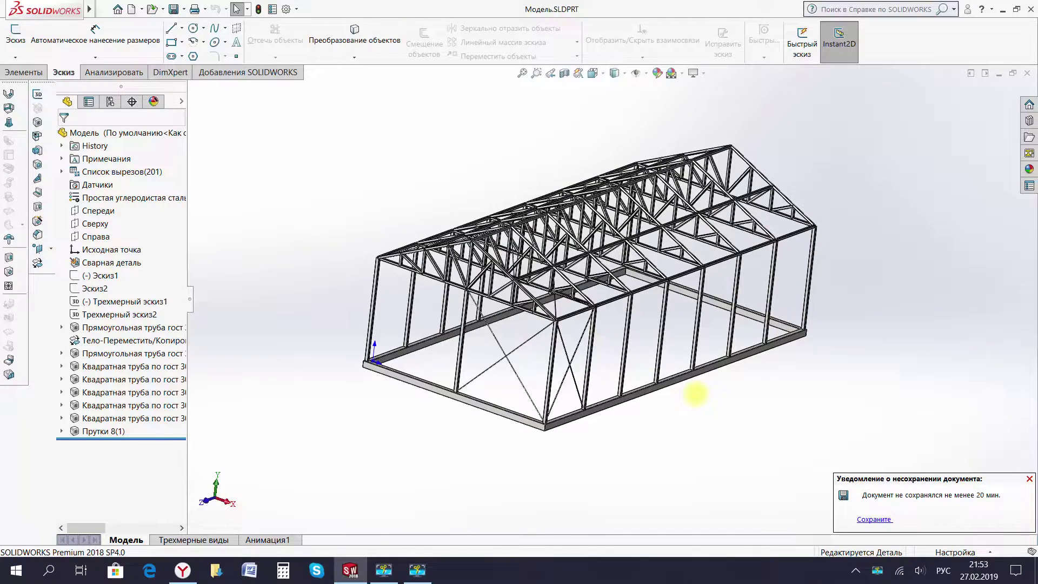
scroll(680, 385, down, 3)
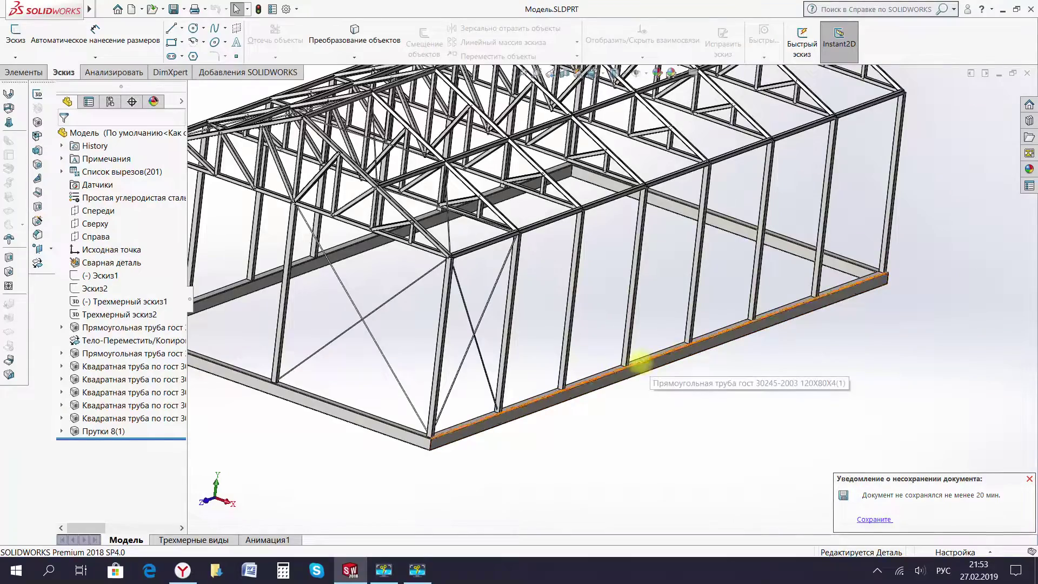
scroll(664, 385, up, 3)
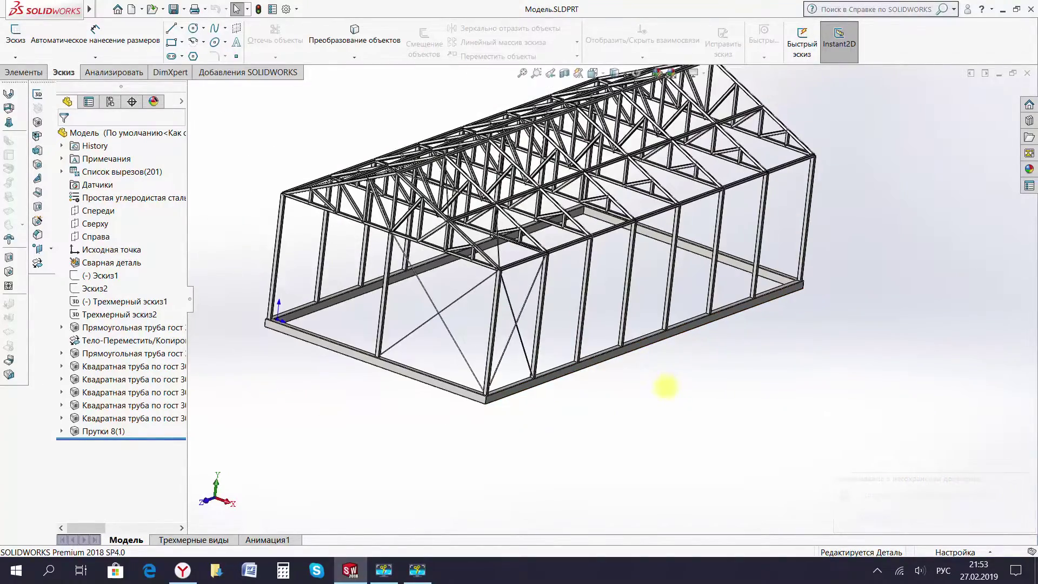
mouse_move(669, 380)
middle_down()
mouse_move(627, 351)
mouse_move(651, 376)
mouse_move(658, 368)
middle_up()
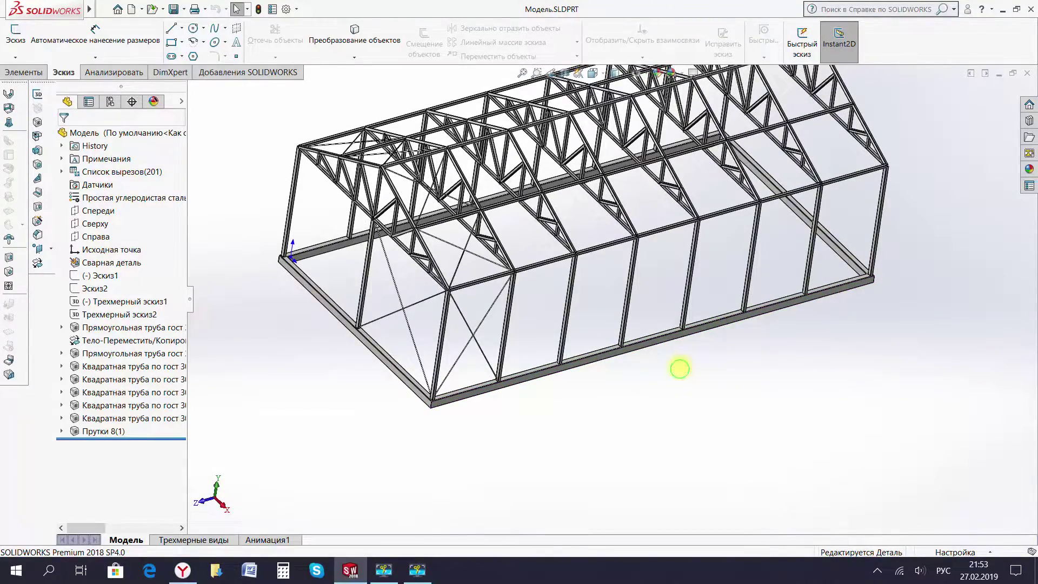
middle_drag(680, 368, 676, 326)
scroll(563, 264, down, 3)
scroll(533, 190, down, 3)
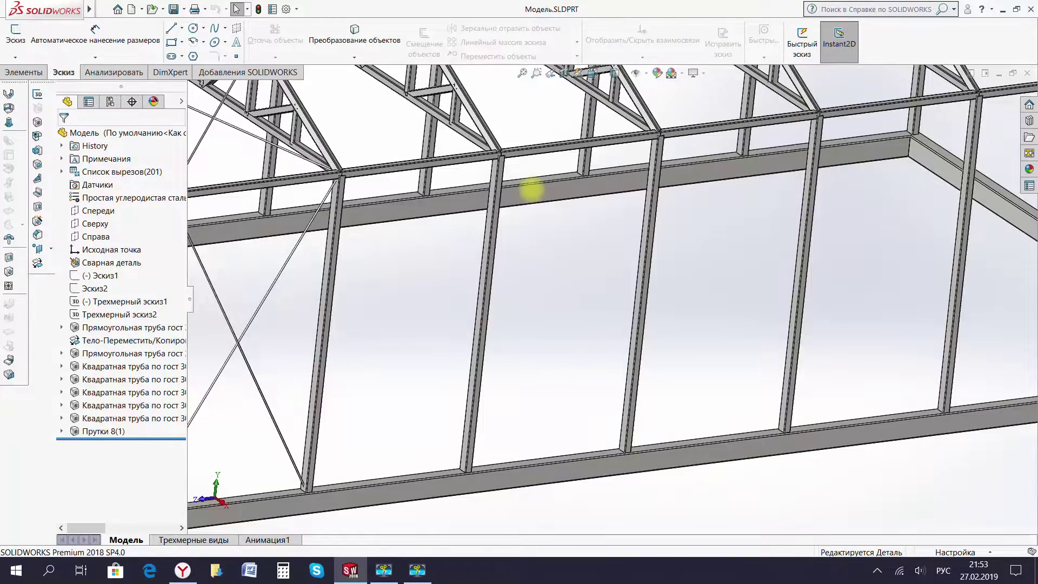
click(532, 188)
Delete the Прямоугольная труба feature together with its dependent features.
click(87, 330)
right_click(86, 330)
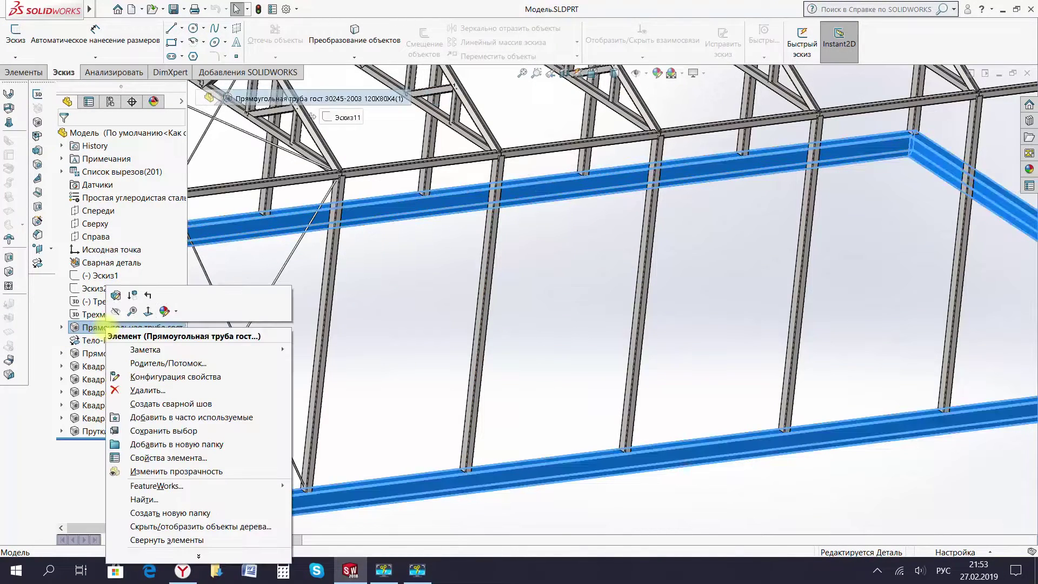
click(142, 390)
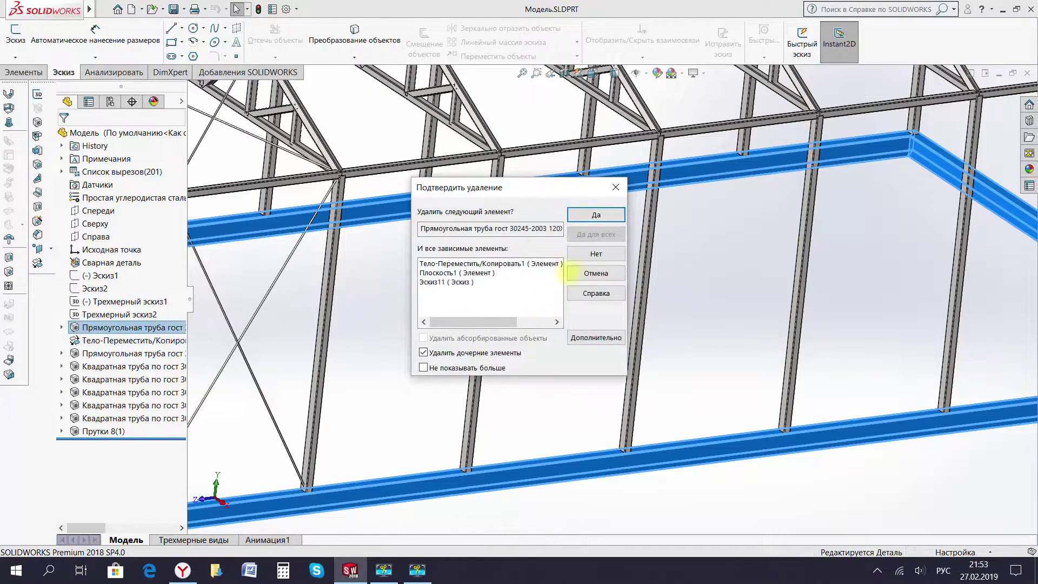
click(595, 214)
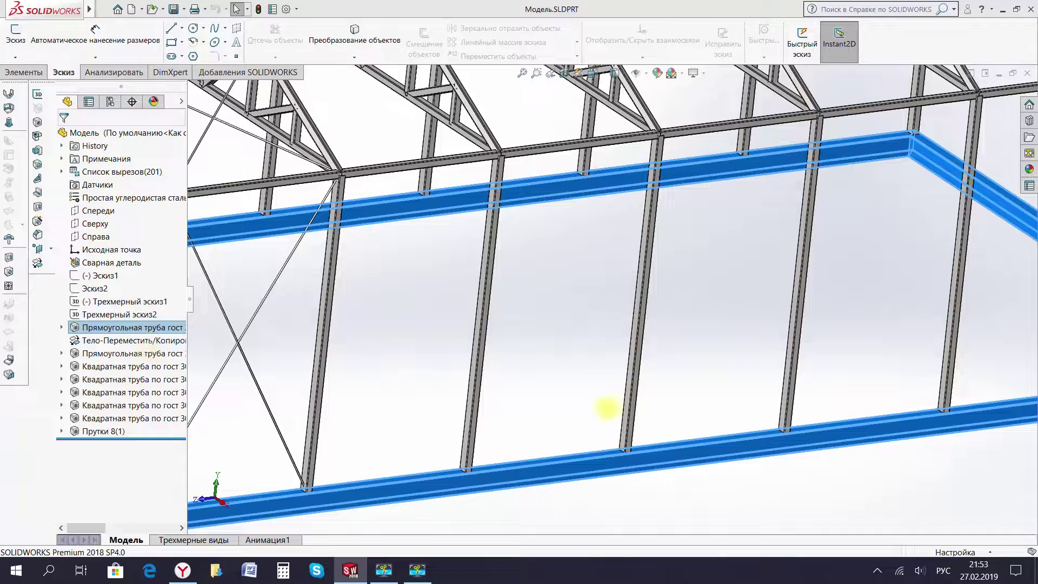
key(Delete)
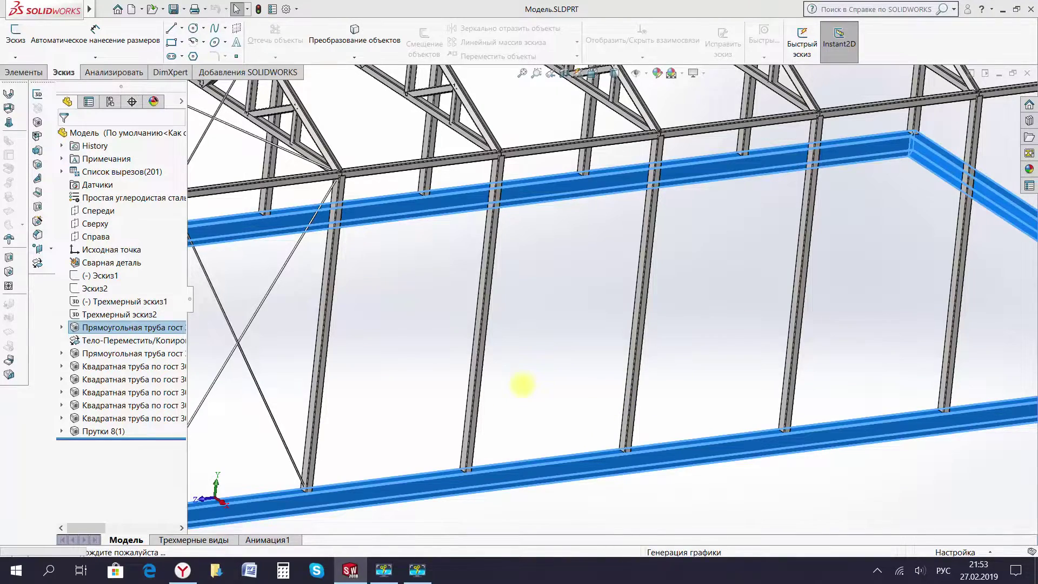
scroll(522, 387, up, 3)
scroll(523, 389, up, 2)
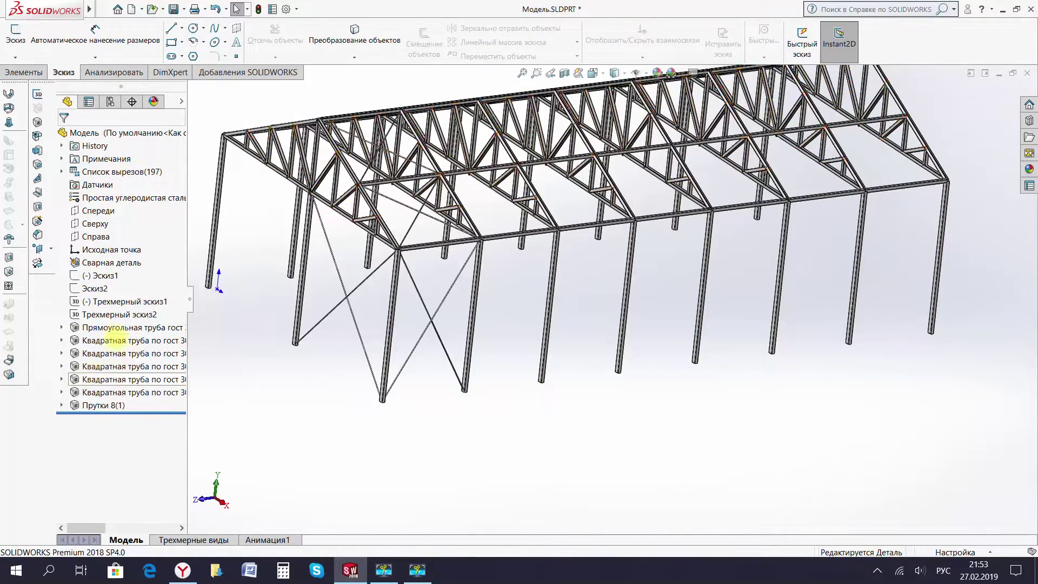
Show Трехмерный эскиз2 in the model and start editing it.
click(129, 314)
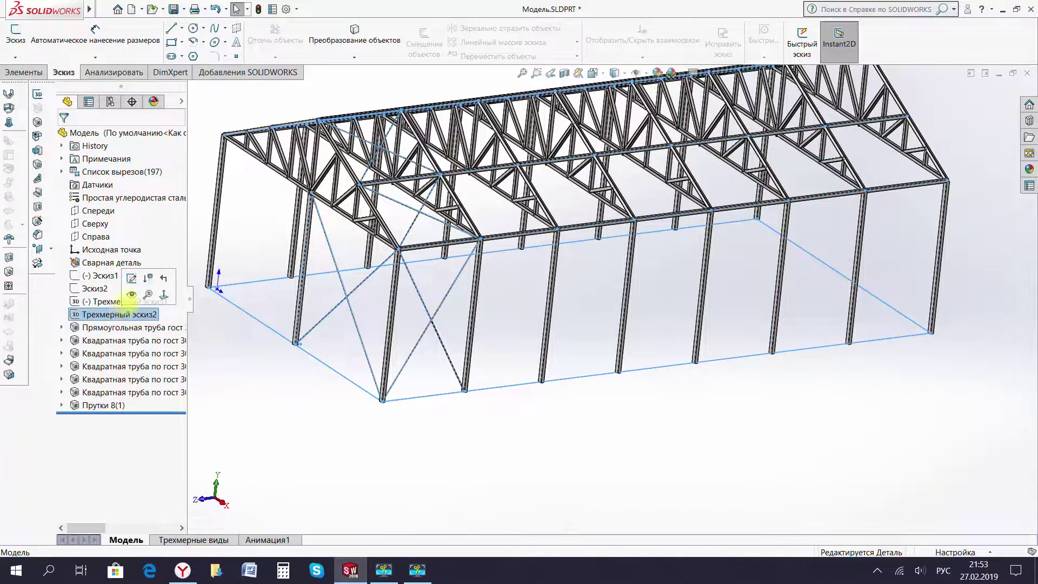
click(131, 295)
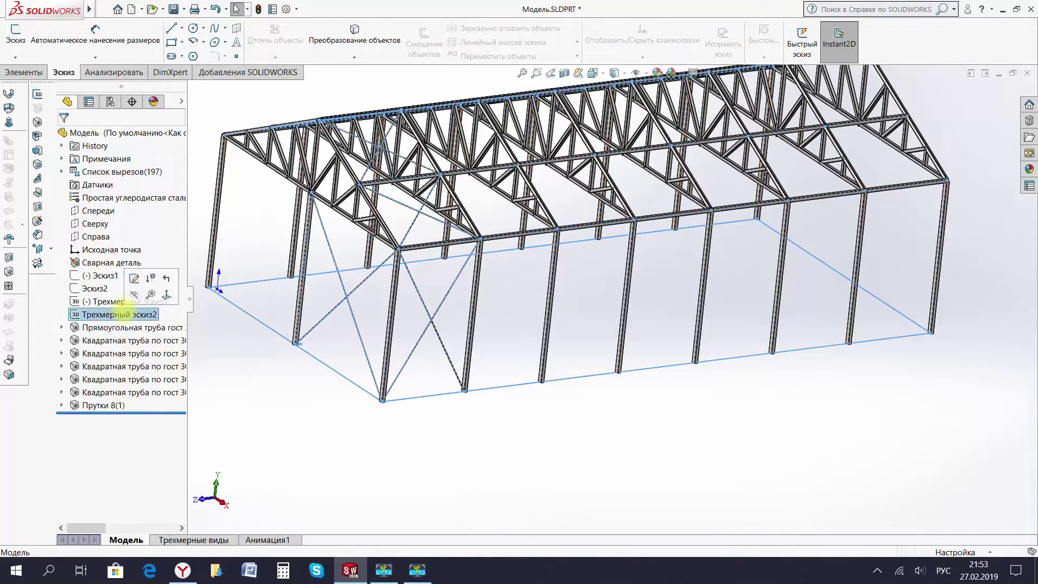
right_click(132, 312)
click(132, 274)
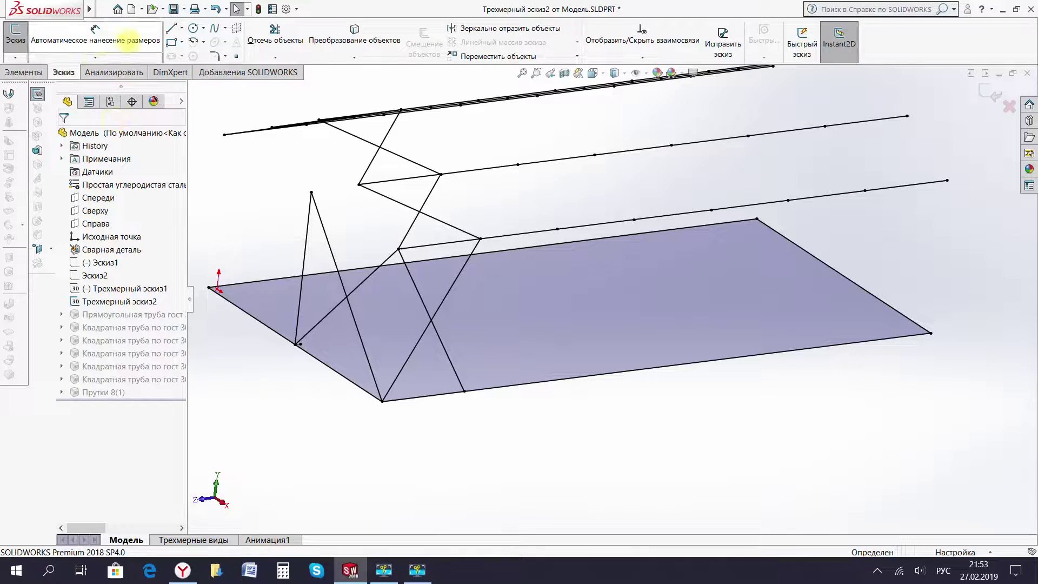
Draw a centerline across the base rectangle from its front edge to its back edge.
click(181, 28)
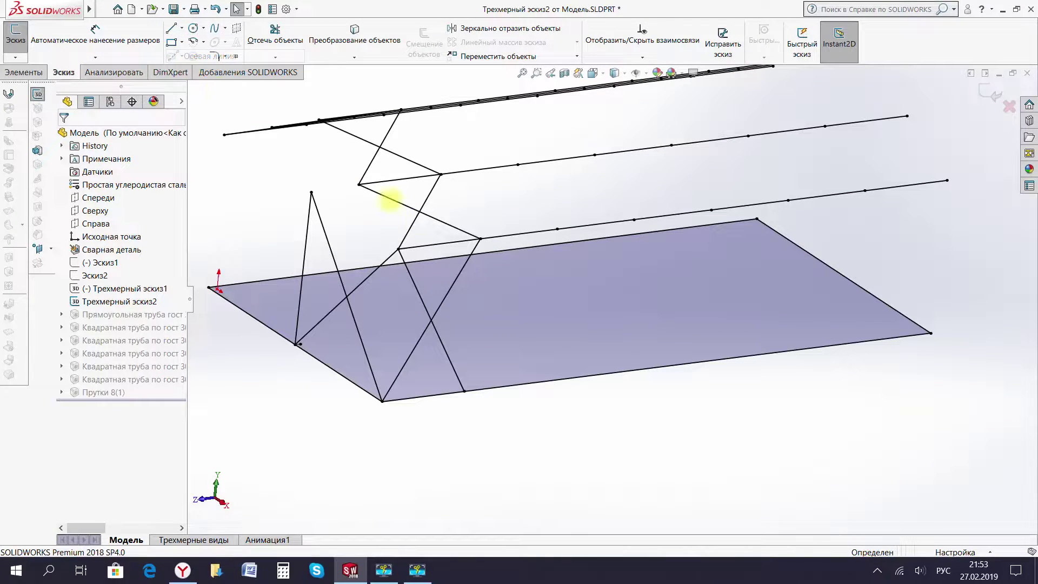
click(201, 68)
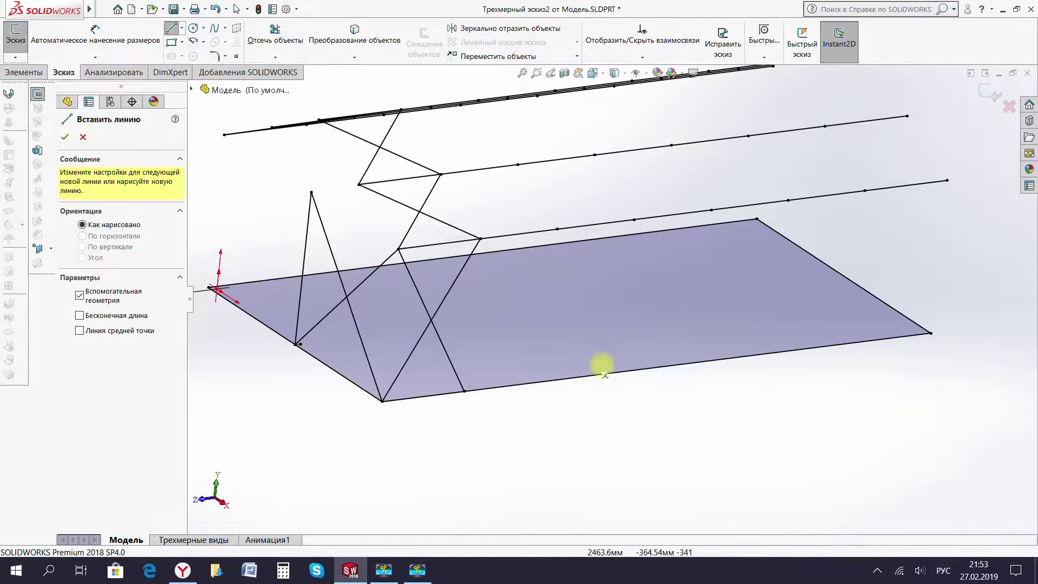
click(656, 367)
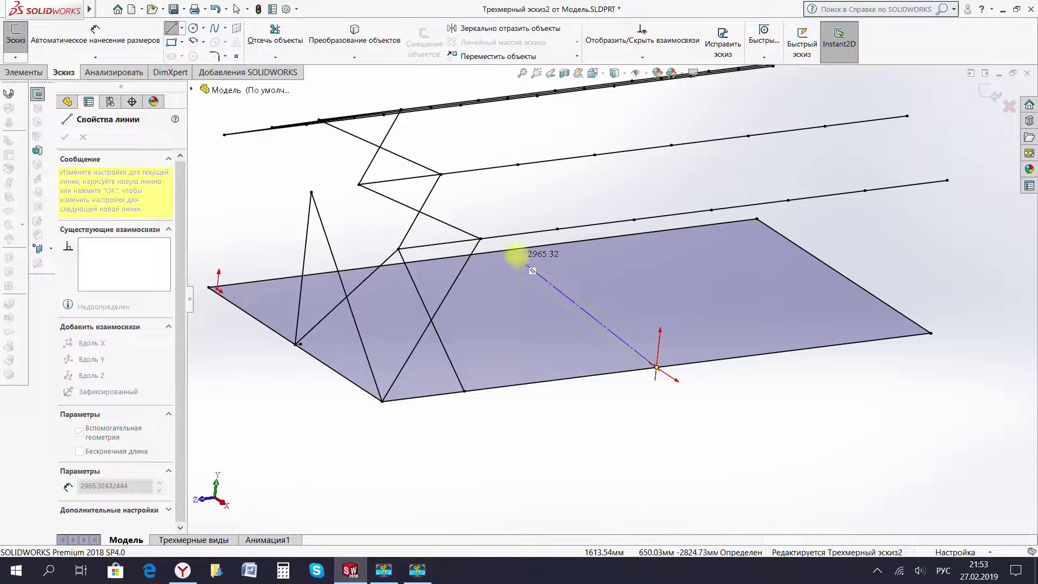
click(482, 252)
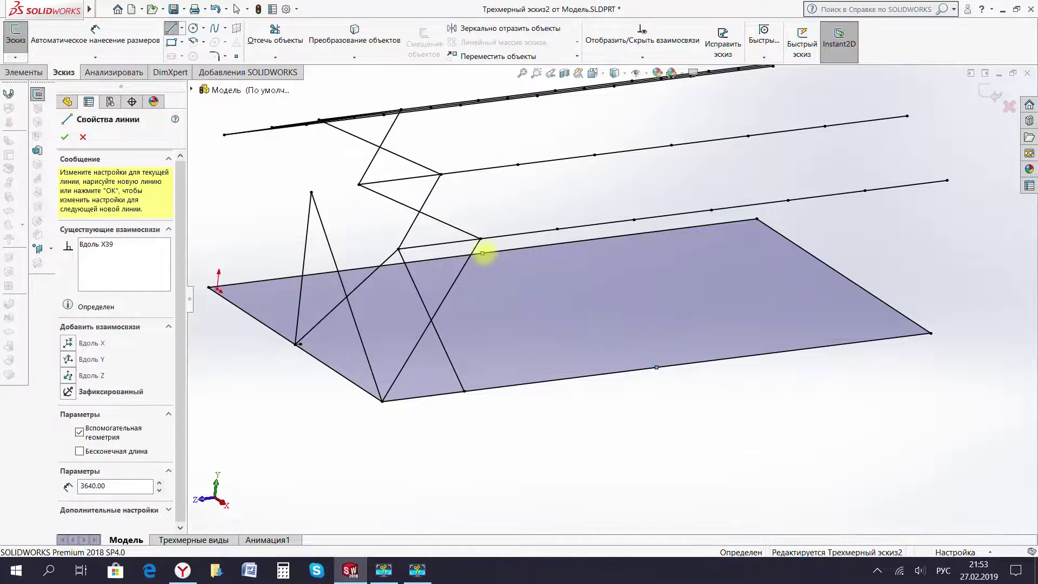
key(Escape)
Trim the back and front edge segments to the right of the centerline.
click(275, 33)
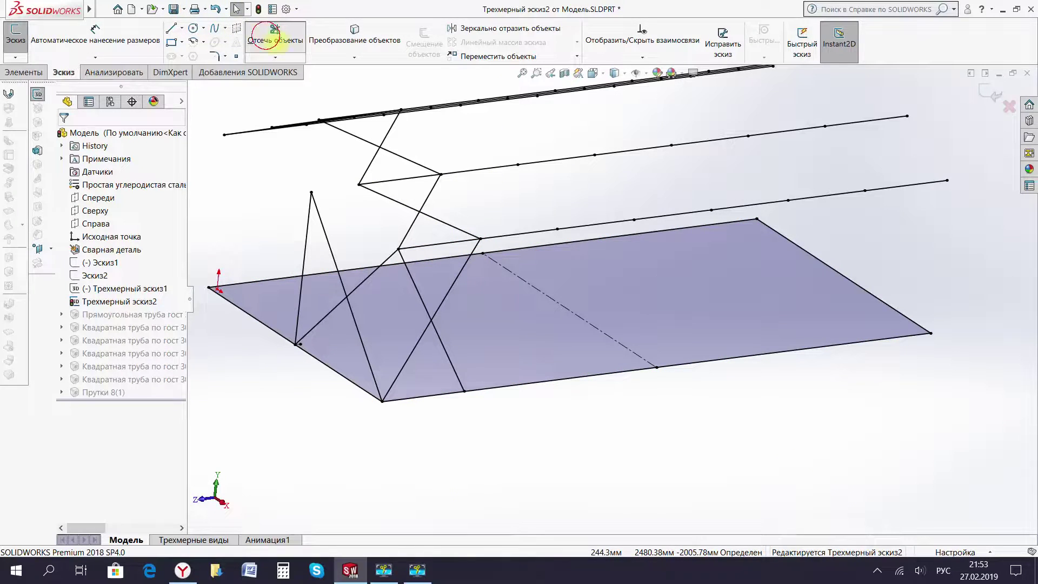
click(570, 240)
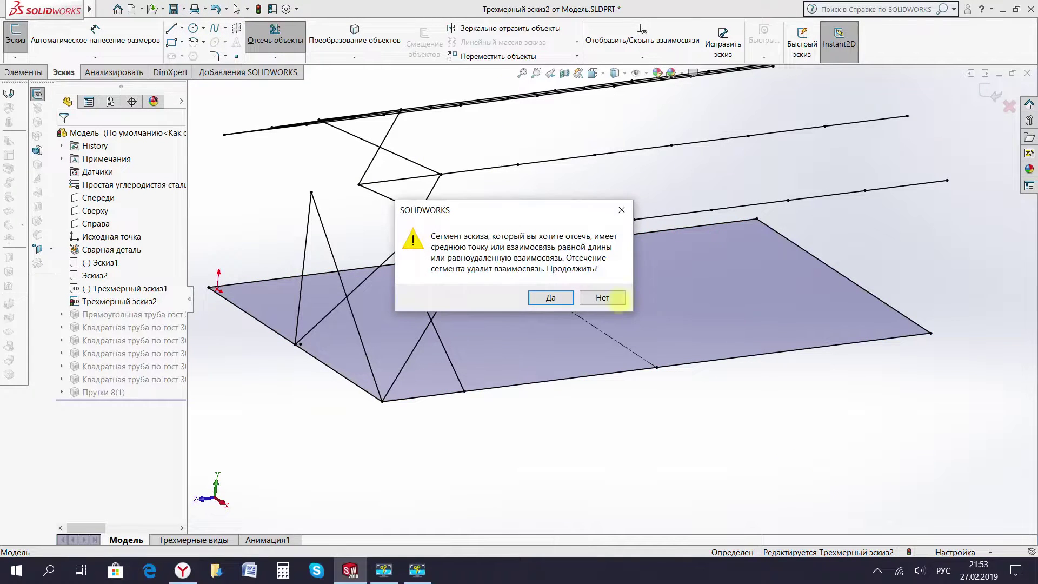
click(564, 297)
click(725, 359)
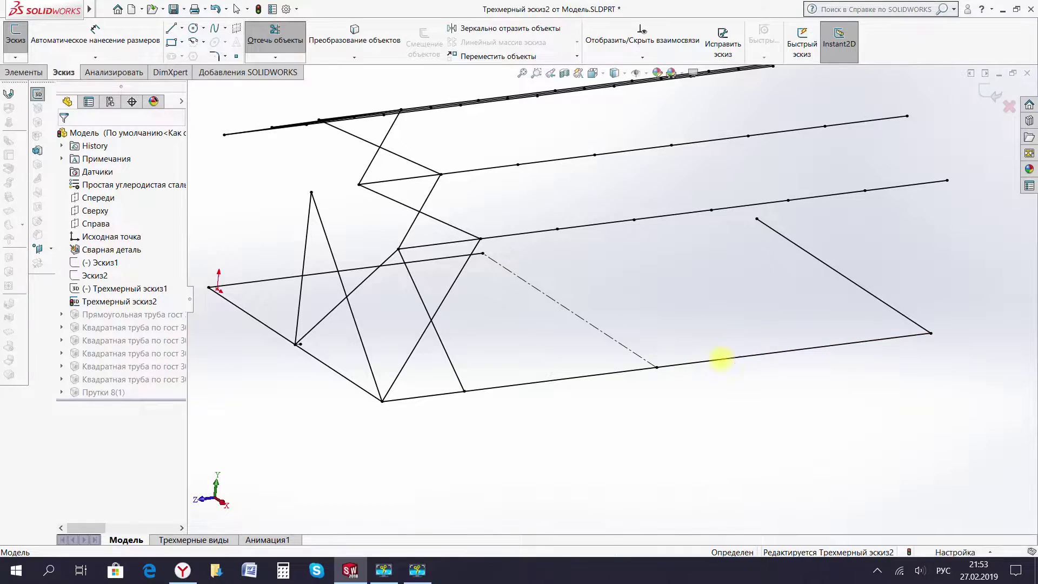
click(570, 298)
key(Escape)
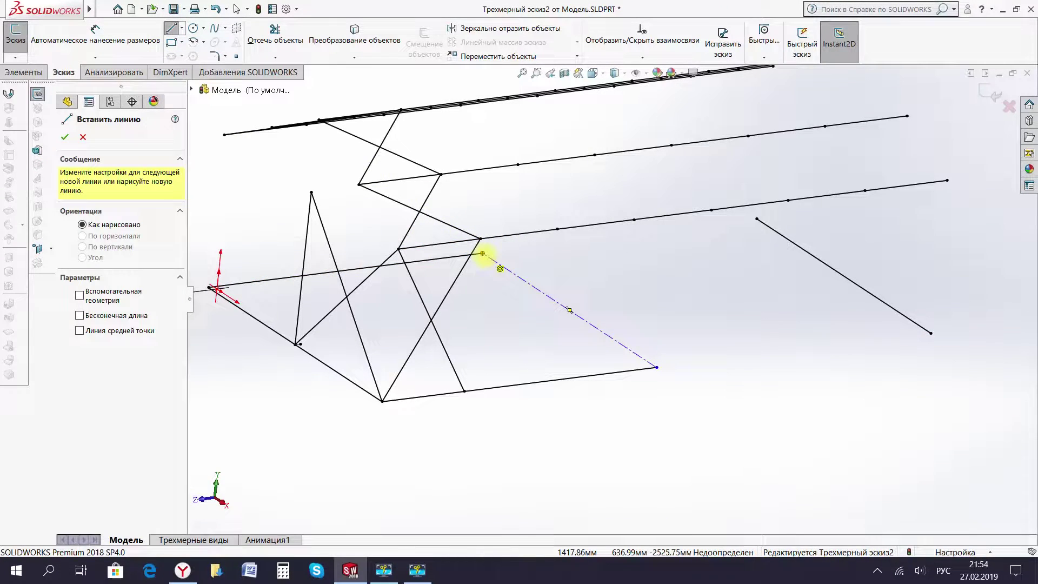
Redraw lines from both centerline ends to the back-right and front-right corners.
click(482, 253)
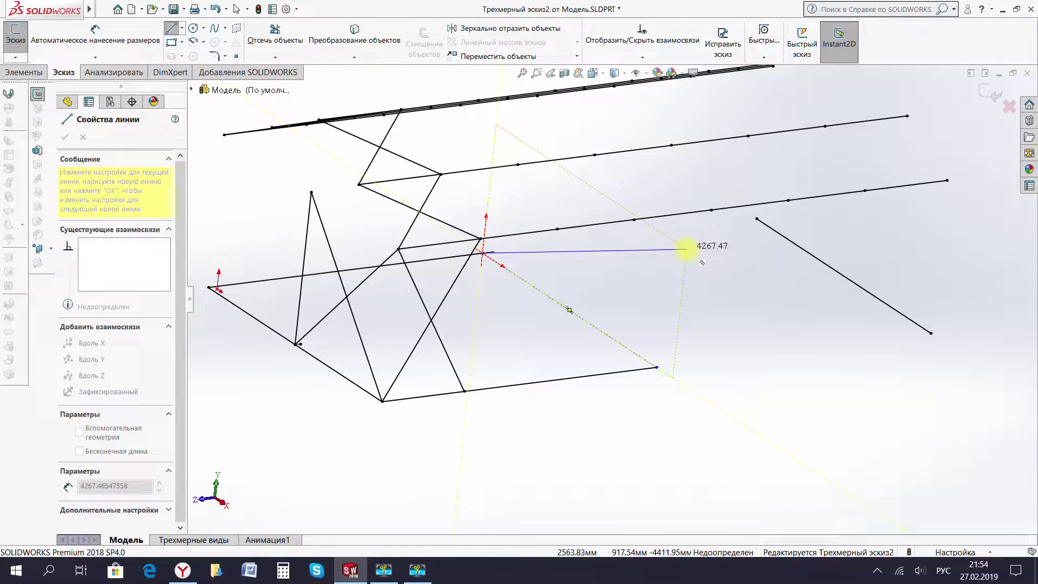
key(Tab)
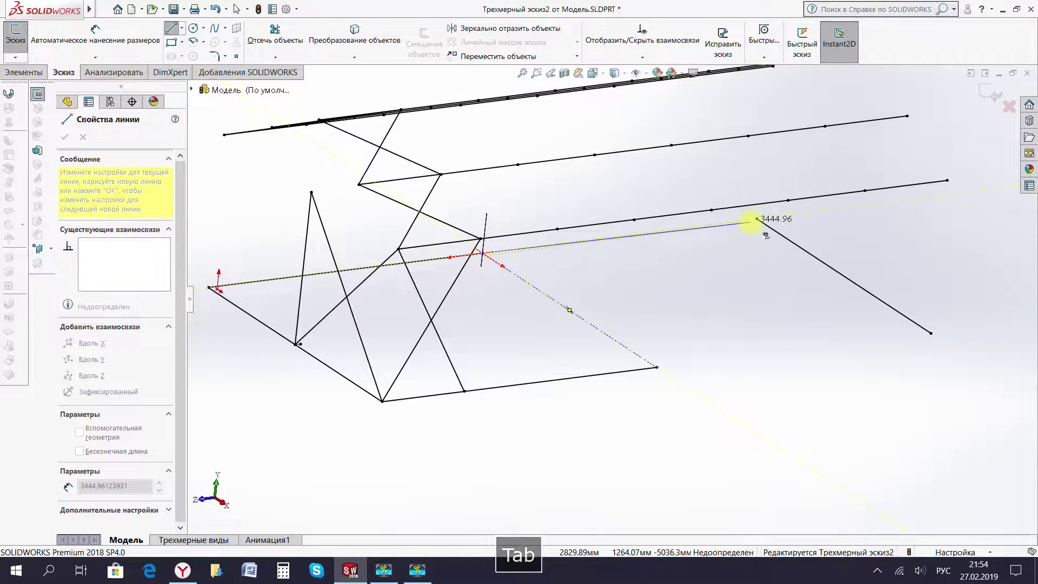
click(757, 219)
key(Escape)
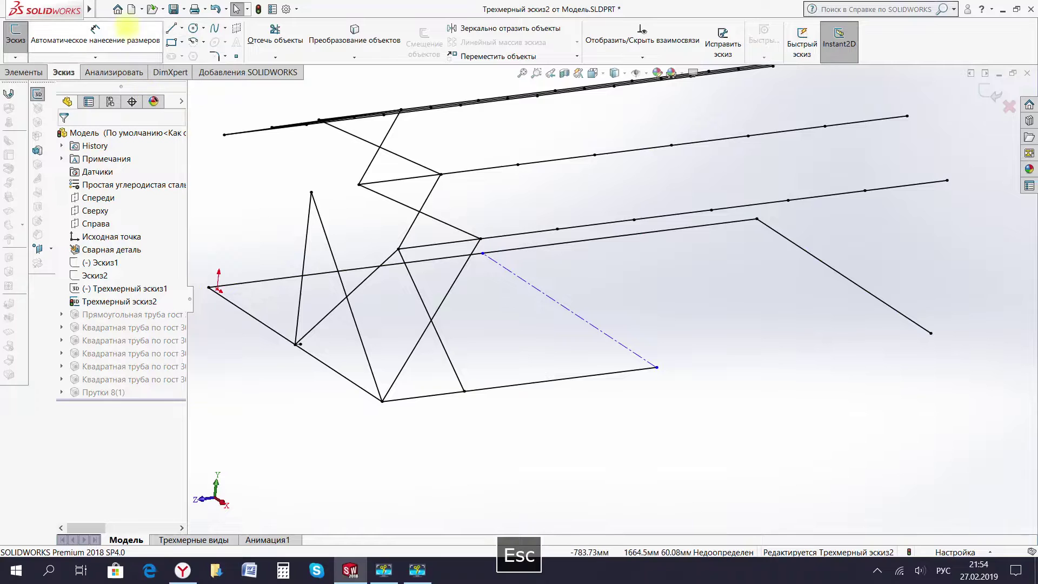
click(171, 28)
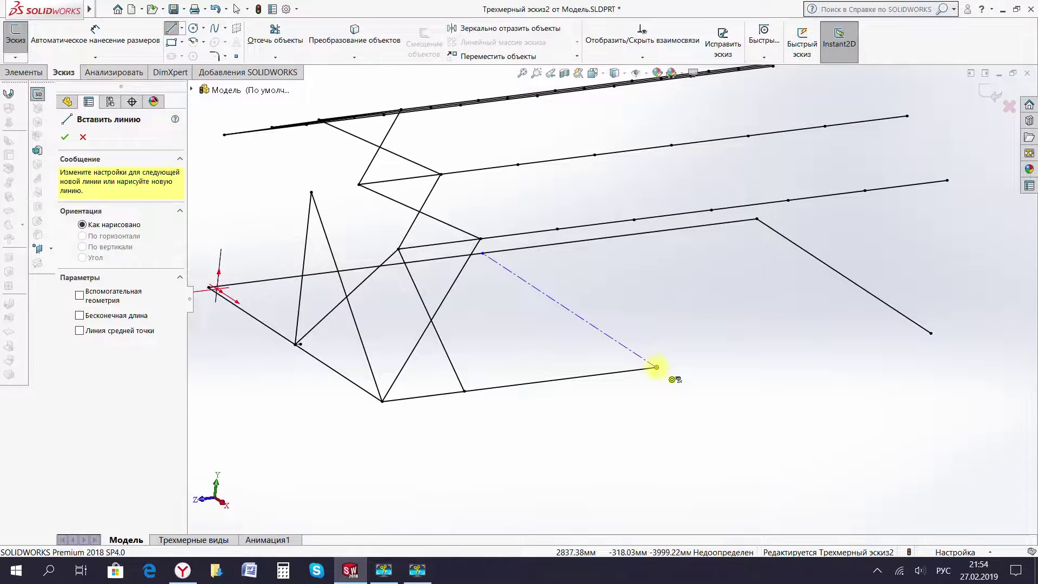
click(656, 367)
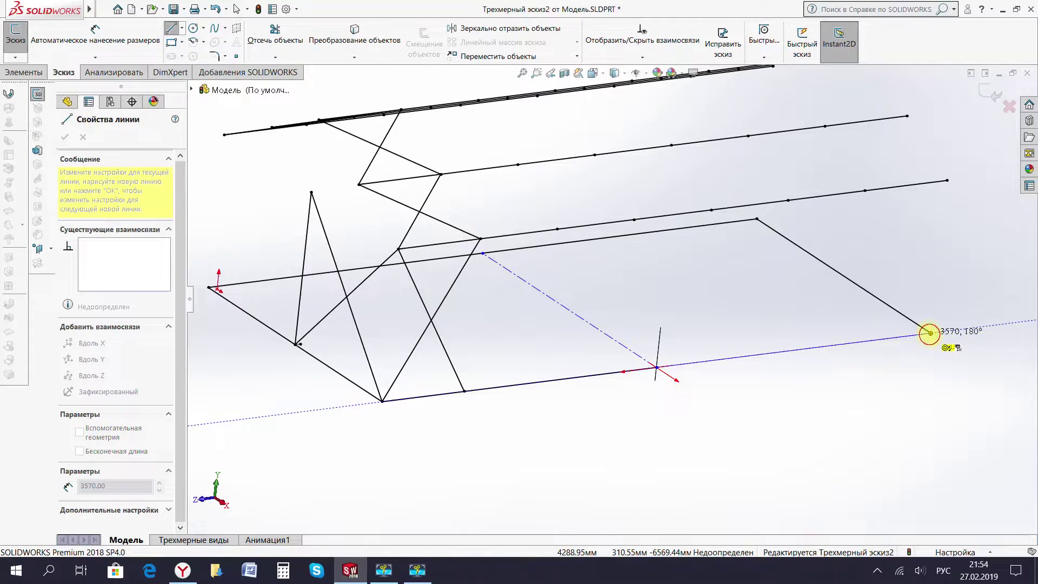
click(930, 333)
key(Escape)
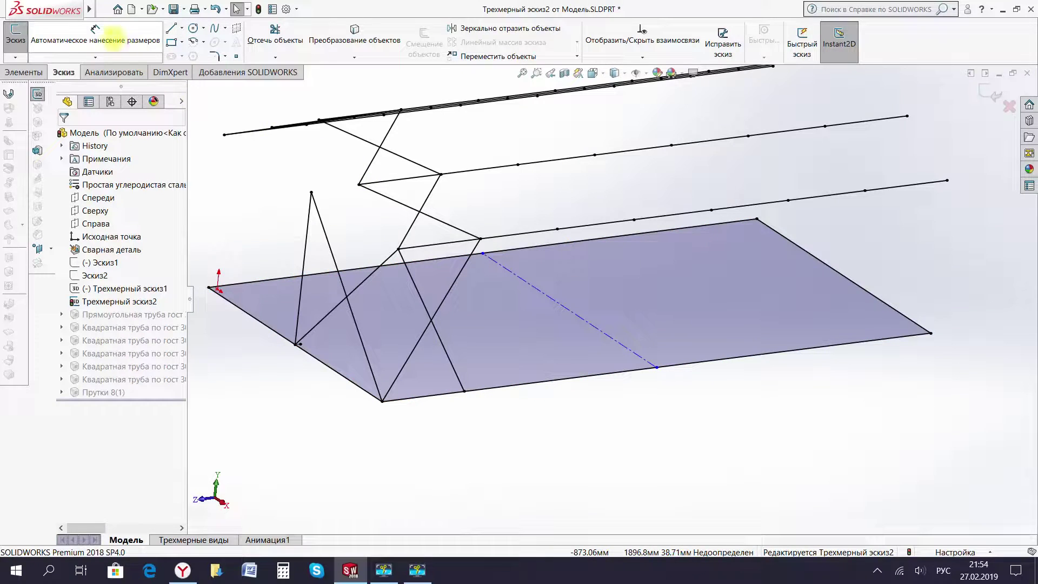
Dimension the centerline point from the front-left corner at 3570 mm, then exit and rebuild.
click(656, 367)
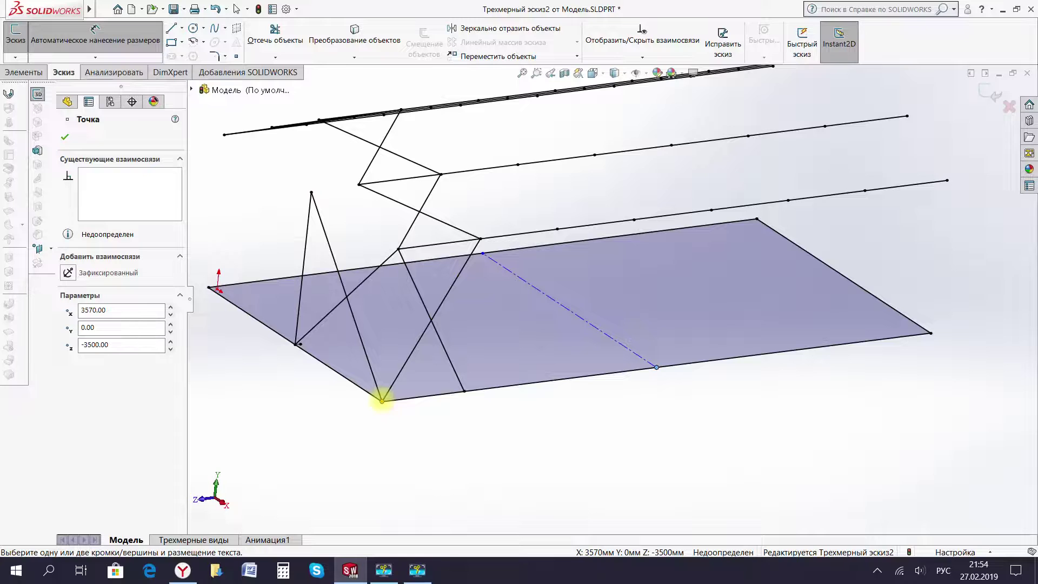
click(382, 401)
click(533, 426)
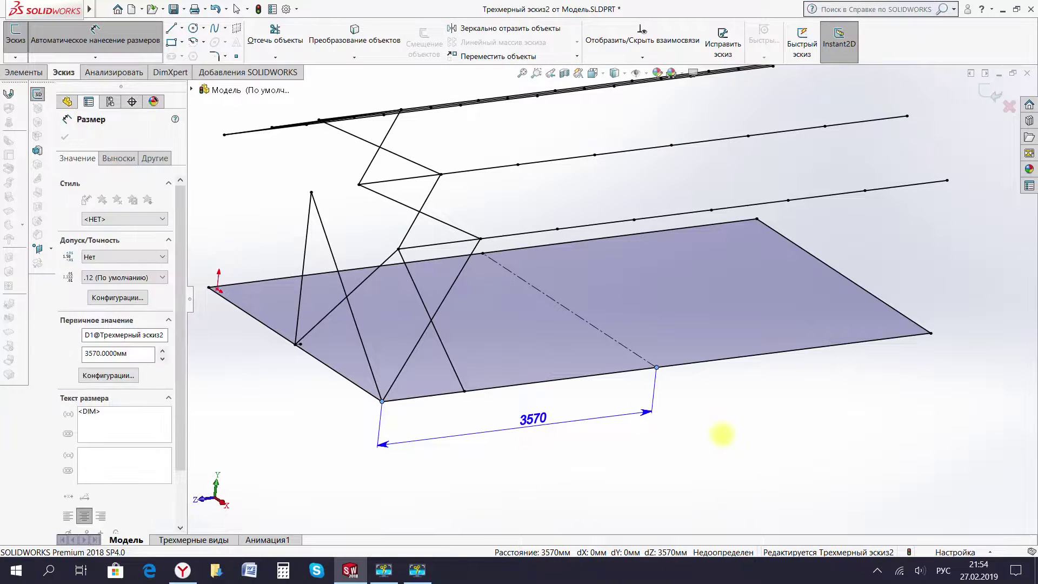
click(486, 409)
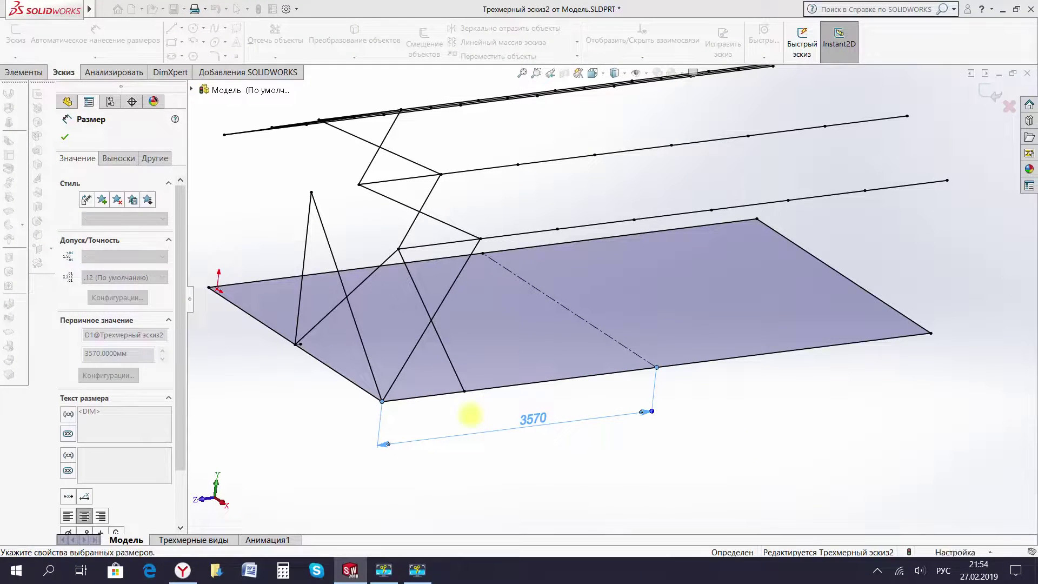
click(259, 9)
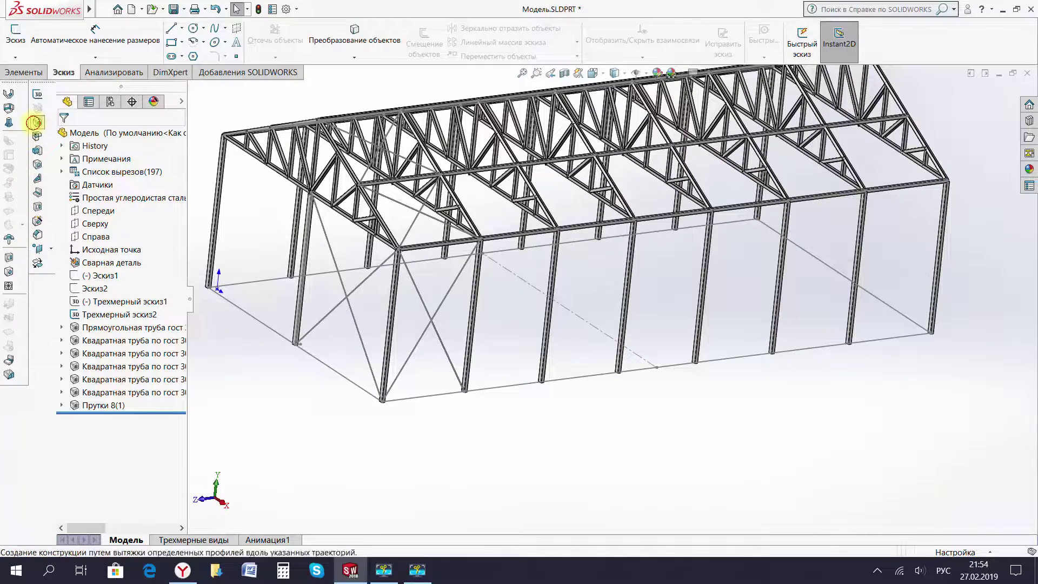
Start a structural member with the ГОСТ rectangular tube profile in size 120x80x4.
click(37, 122)
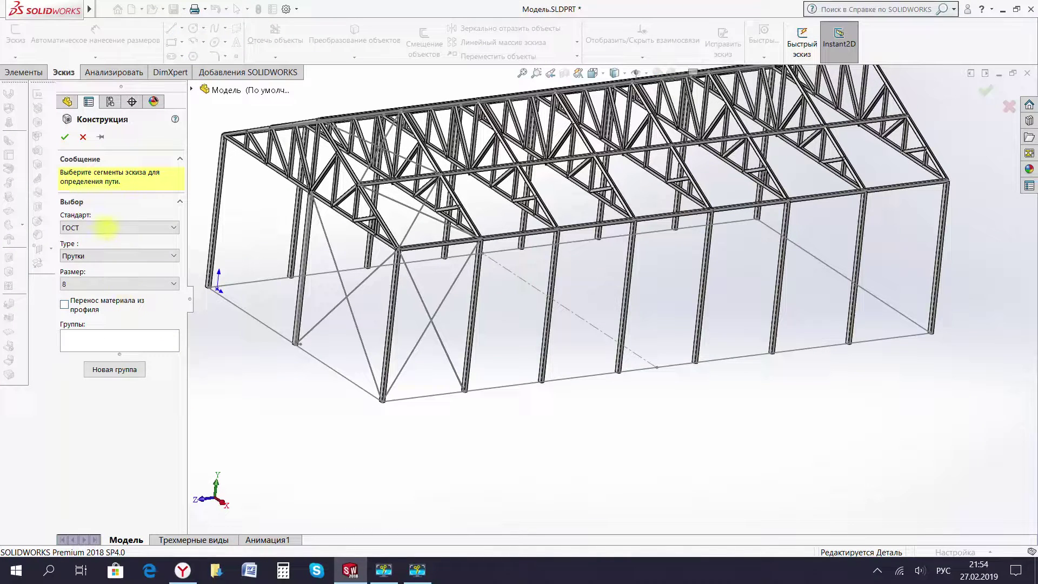
click(108, 256)
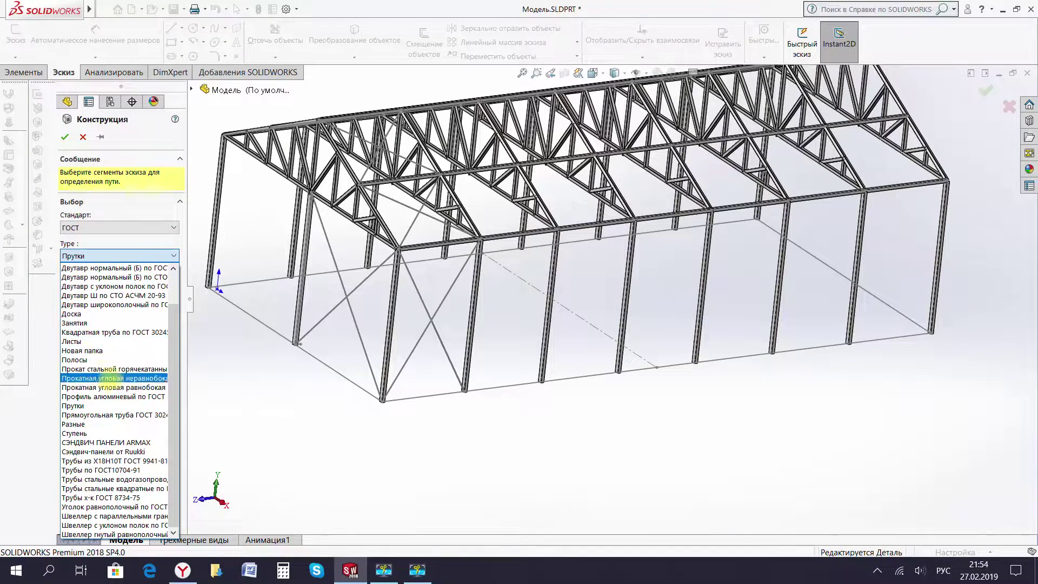
click(120, 415)
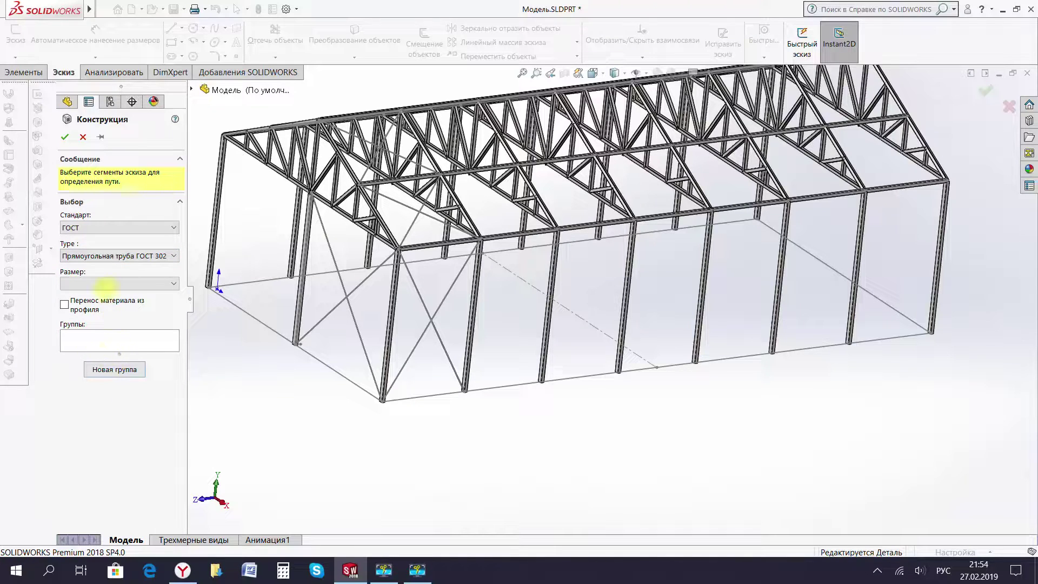
click(107, 284)
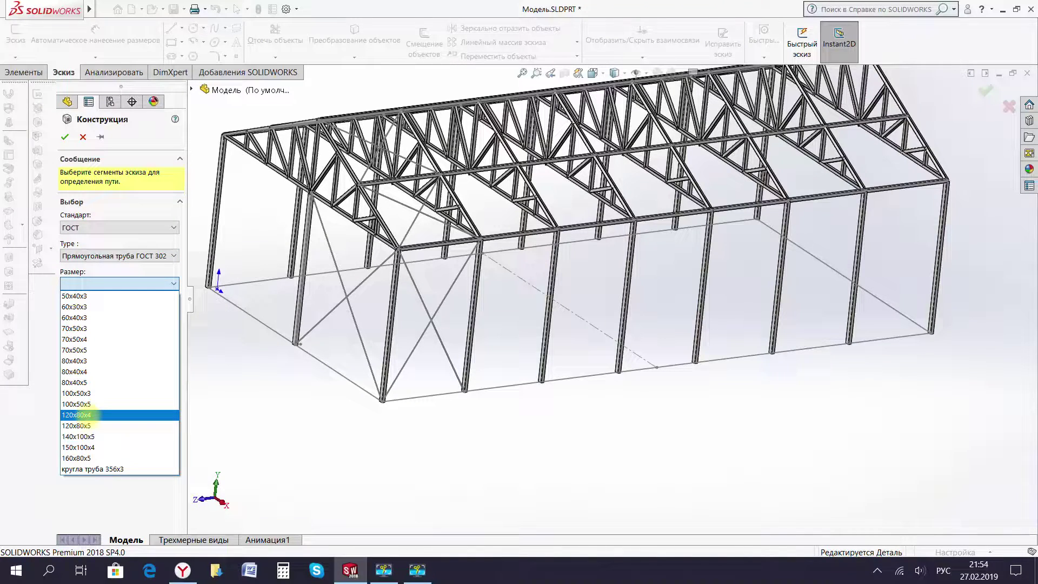
click(88, 415)
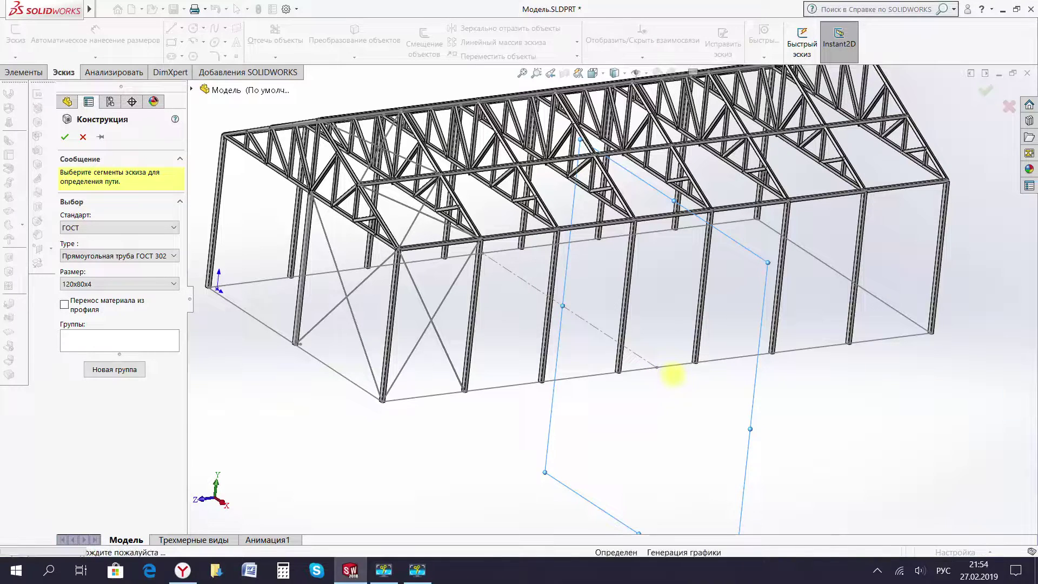
Pick the six base sketch lines around the perimeter as the path and create the members.
click(655, 365)
scroll(675, 371, down, 3)
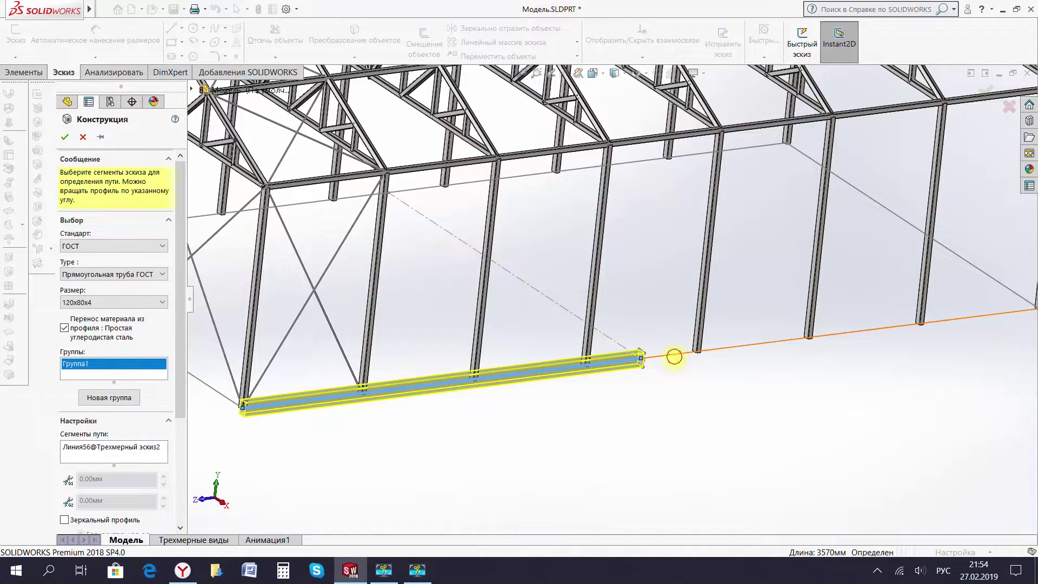
click(674, 356)
click(973, 266)
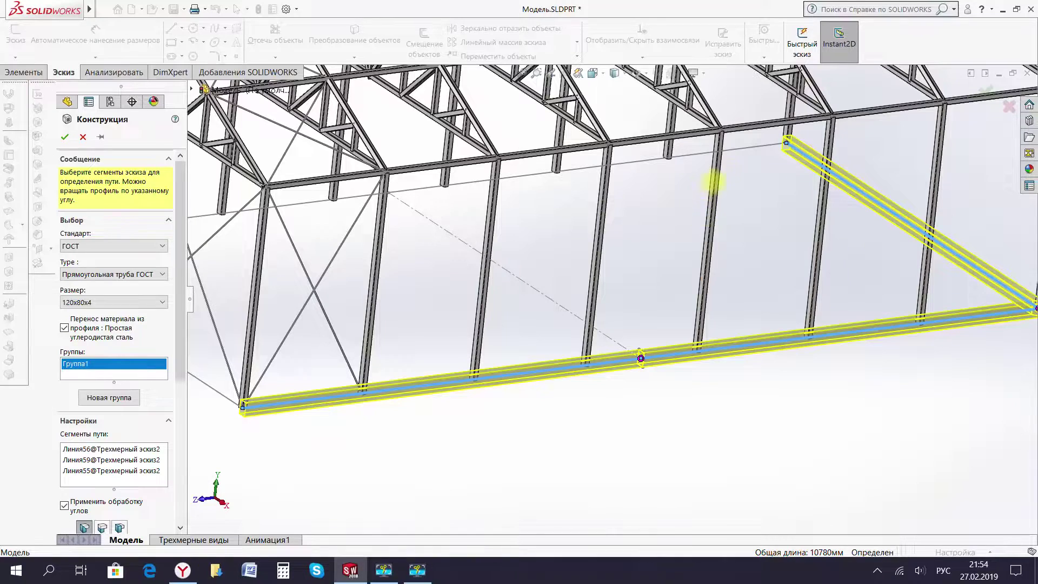
click(746, 148)
scroll(475, 194, up, 5)
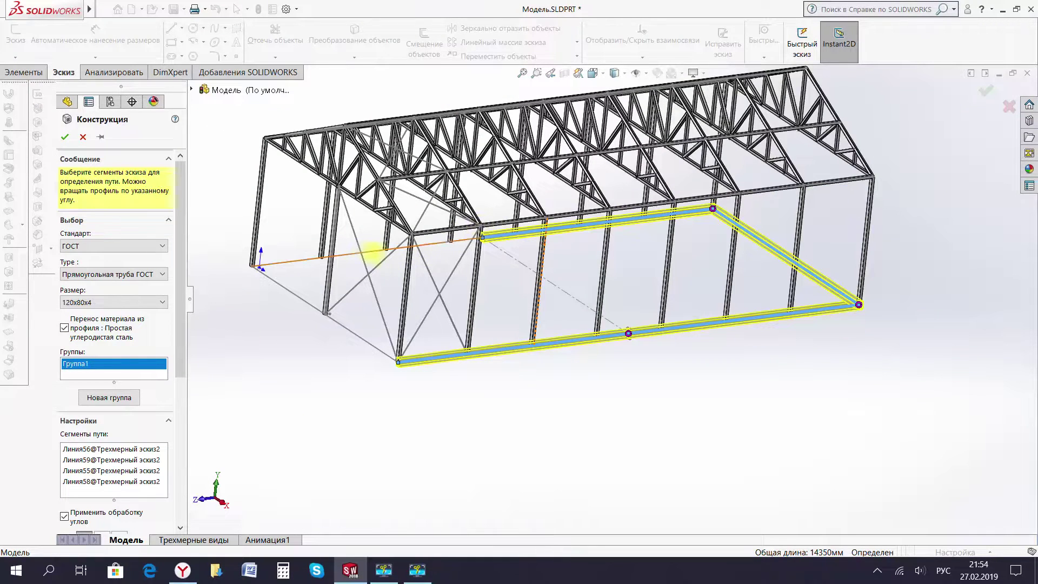
click(349, 254)
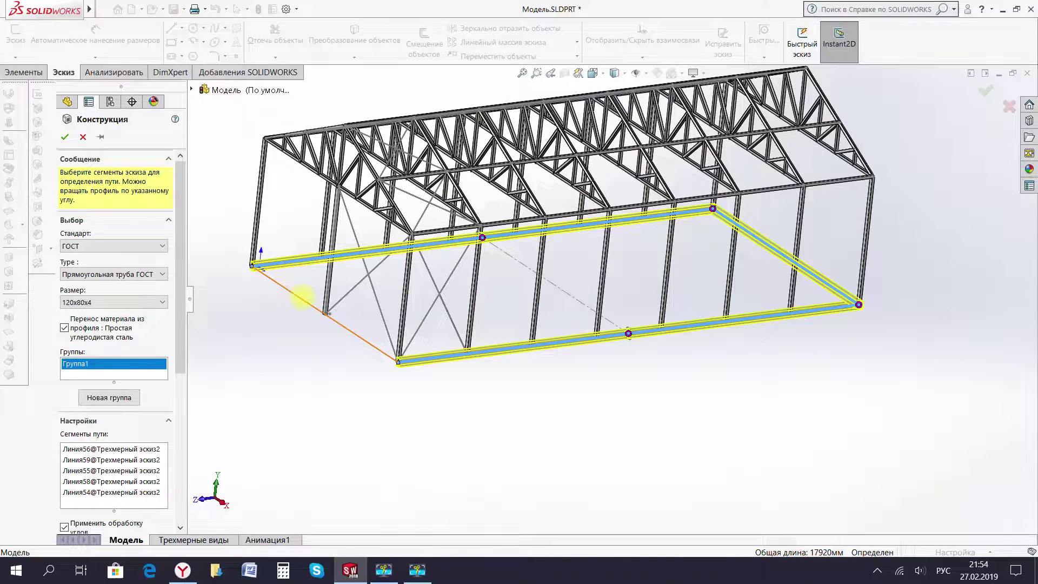
click(301, 297)
scroll(379, 332, down, 5)
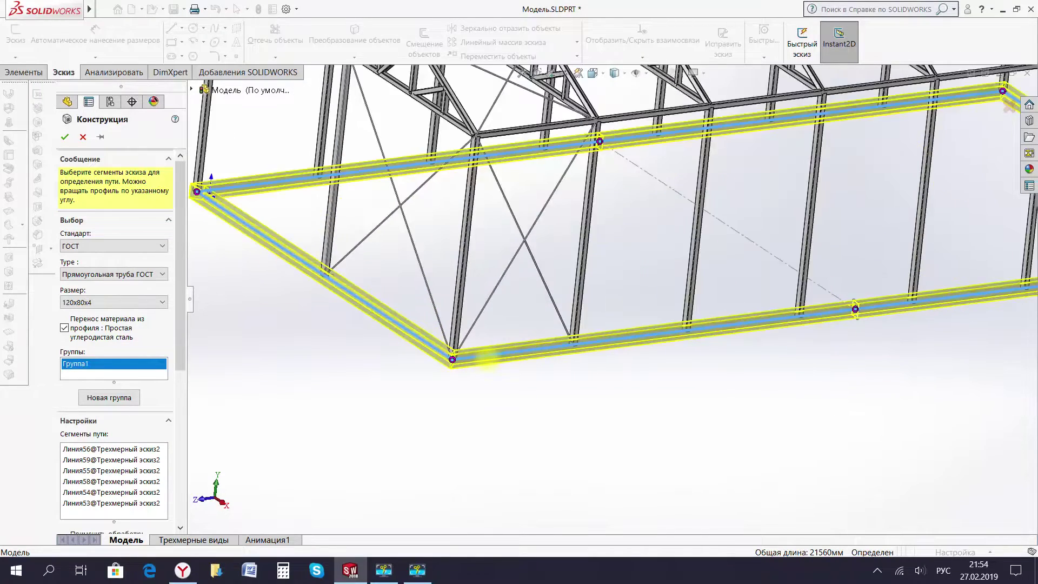
scroll(494, 336, down, 4)
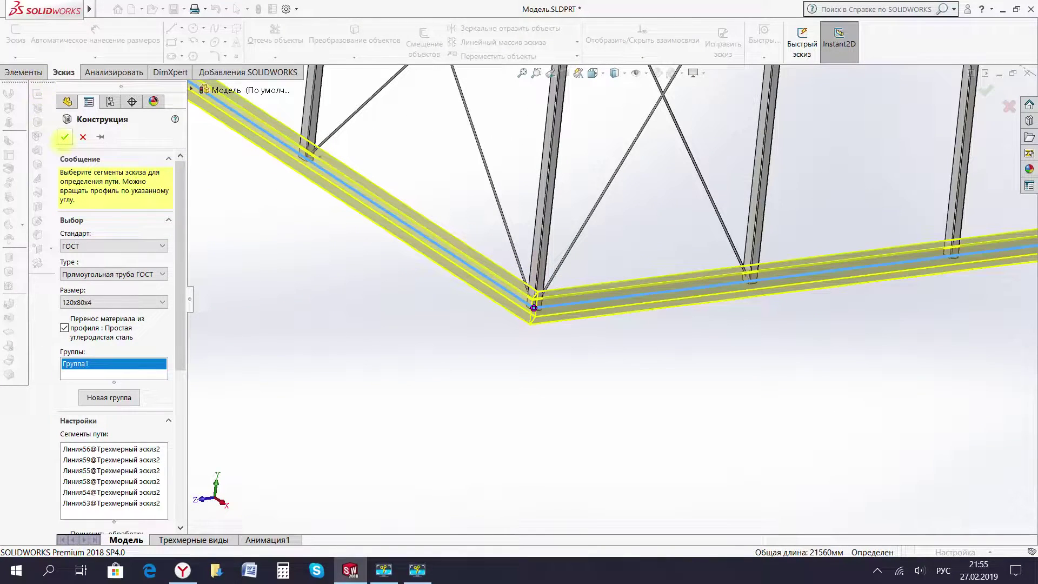
click(65, 137)
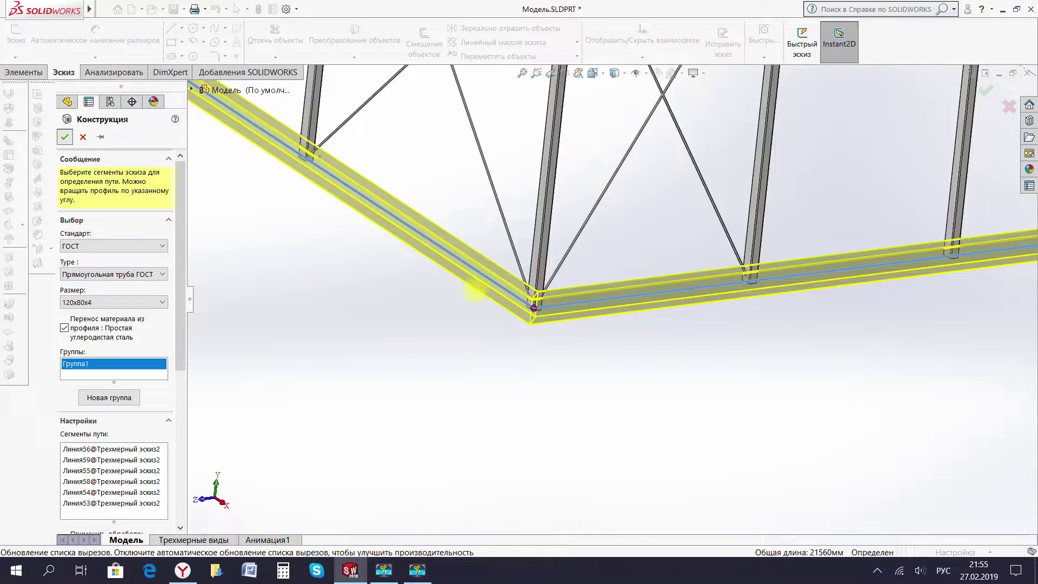
Zoom around to inspect the new base tube ring and clear the selection.
scroll(540, 302, up, 3)
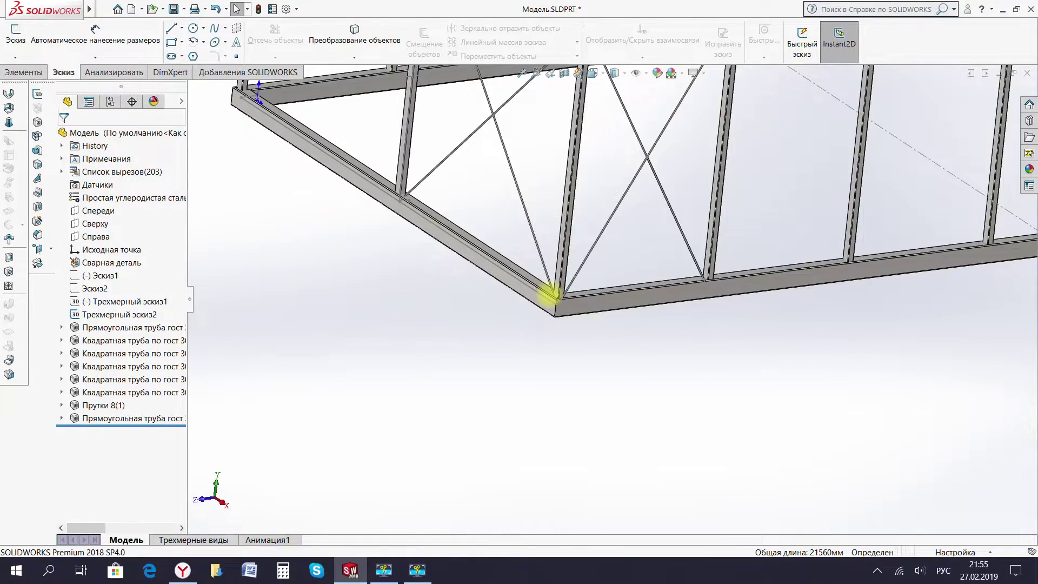
scroll(640, 318, up, 4)
scroll(692, 313, up, 2)
scroll(633, 308, down, 4)
scroll(641, 331, down, 2)
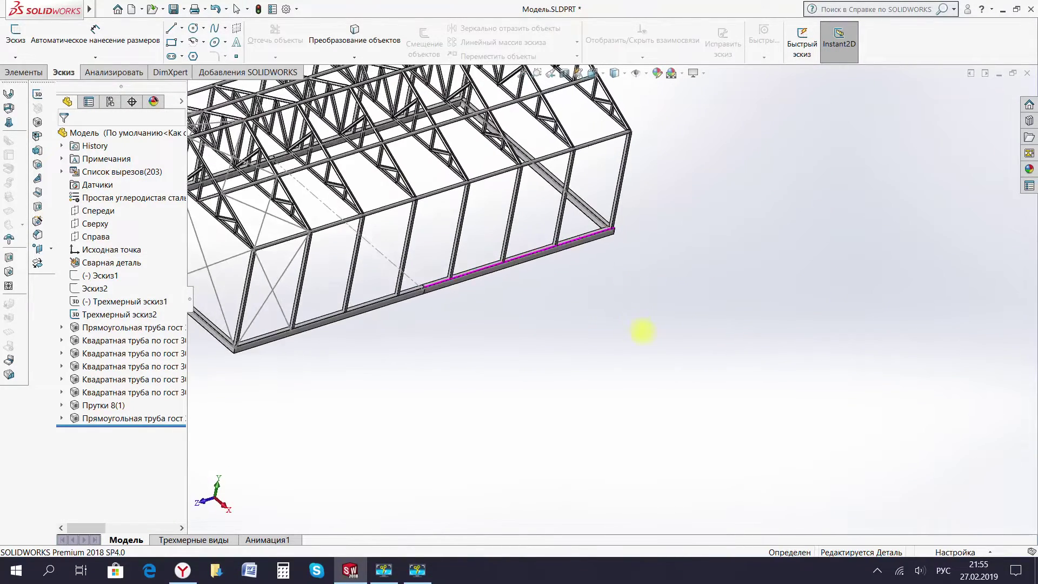
scroll(632, 292, down, 2)
scroll(621, 300, up, 3)
scroll(447, 292, down, 4)
scroll(343, 243, down, 2)
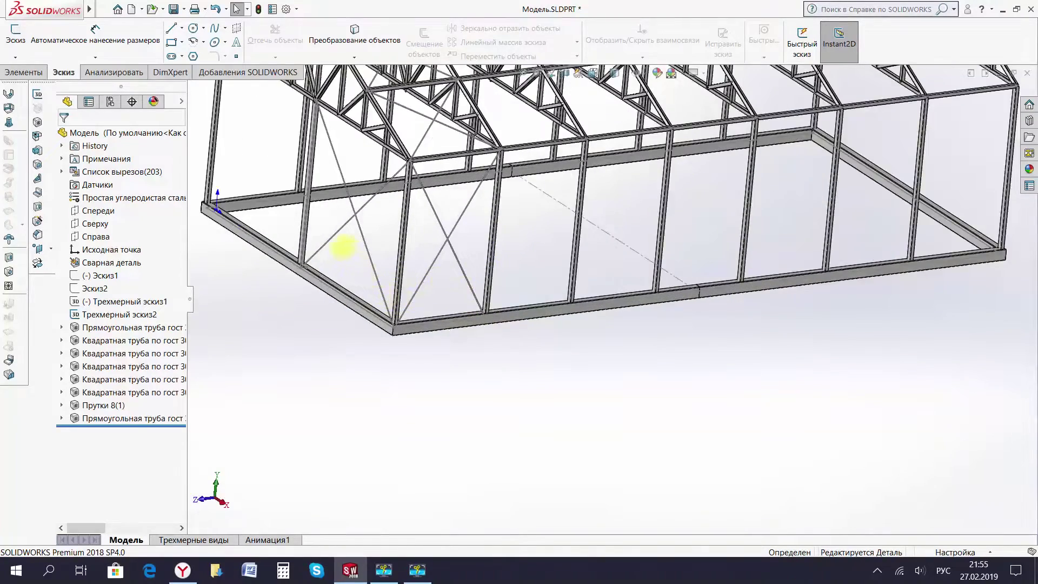
scroll(277, 205, down, 2)
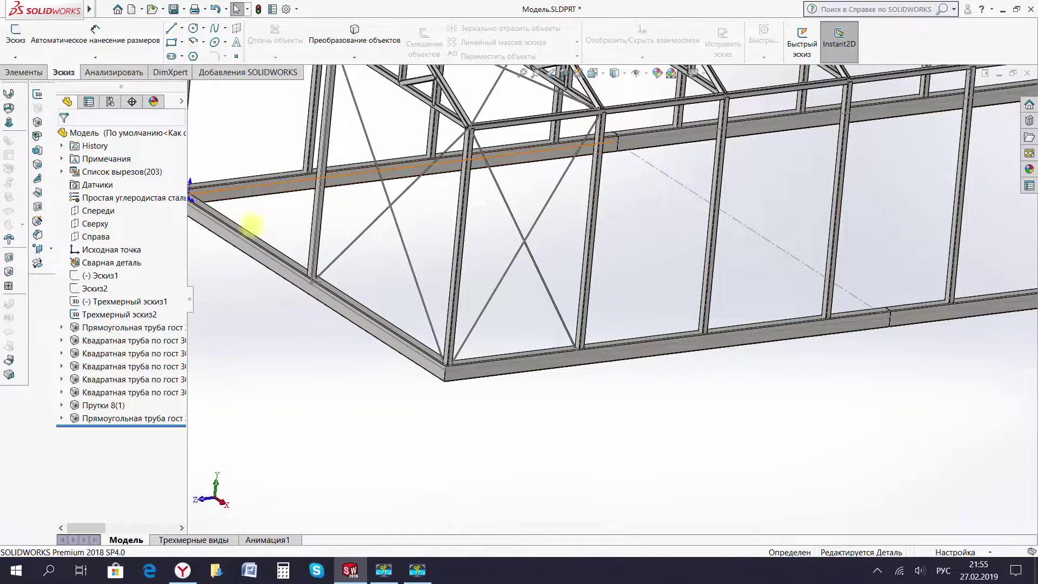
key(Escape)
scroll(263, 205, down, 2)
Select all six rectangular base tube bodies.
click(266, 189)
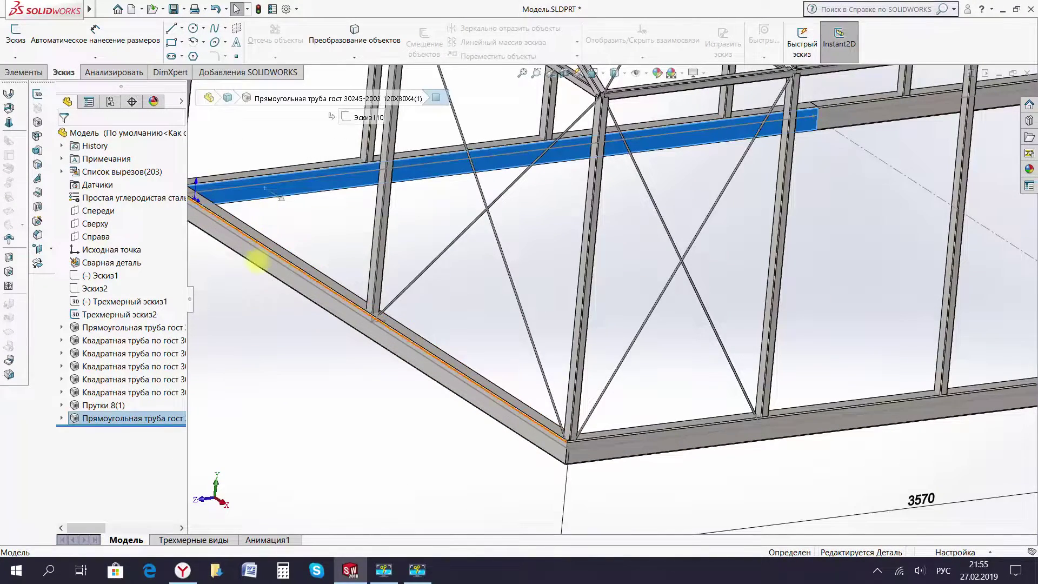
ctrl+click(267, 263)
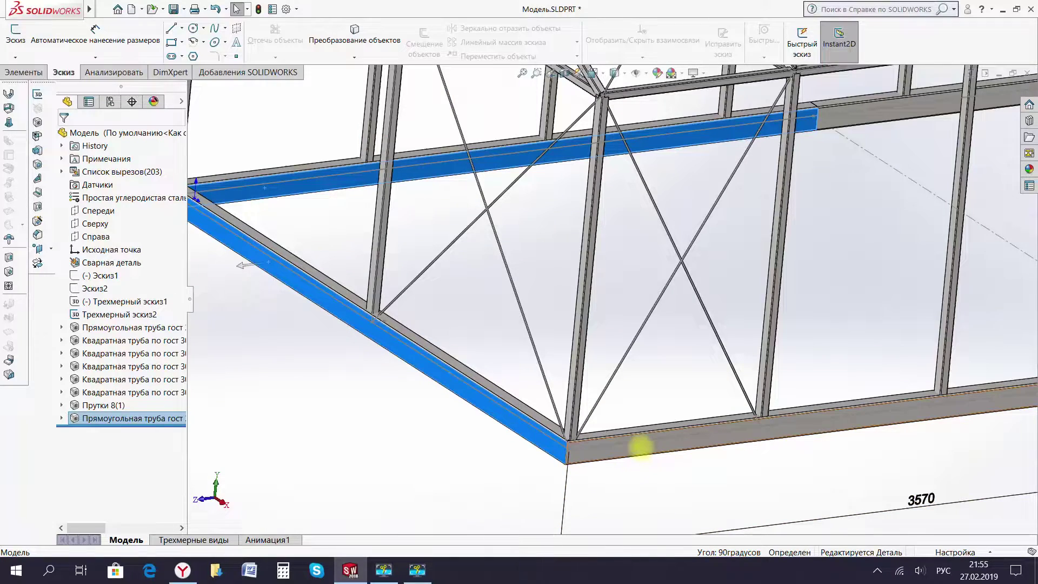
ctrl+click(640, 447)
scroll(639, 446, up, 3)
scroll(879, 267, down, 4)
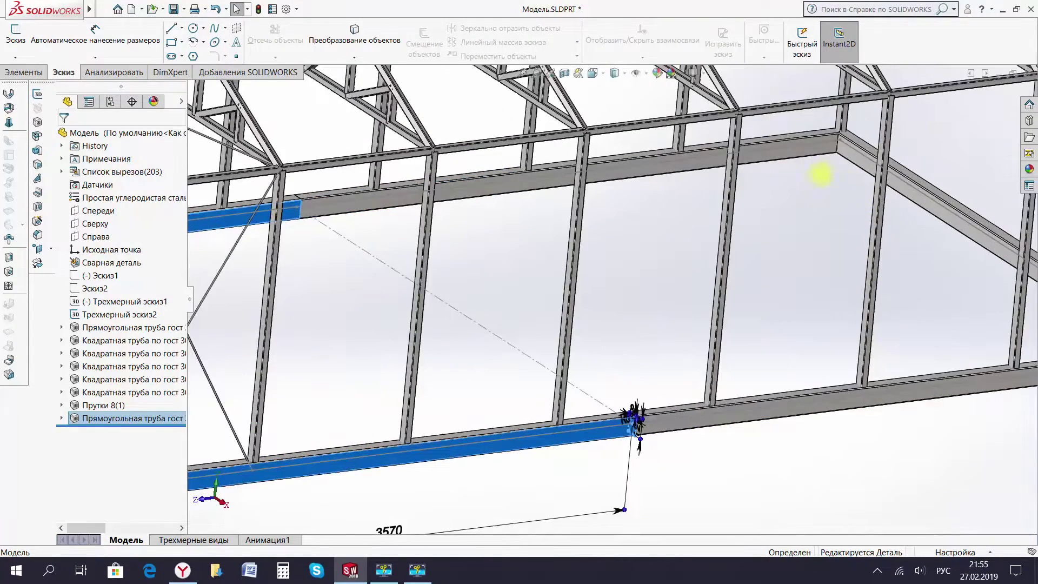
ctrl+click(783, 154)
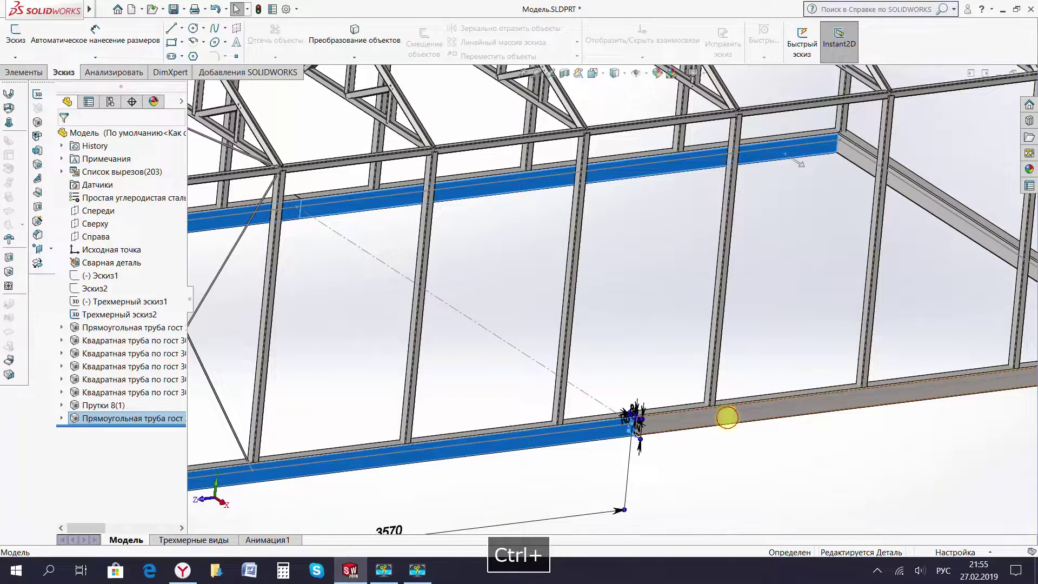
ctrl+click(725, 417)
ctrl+click(951, 222)
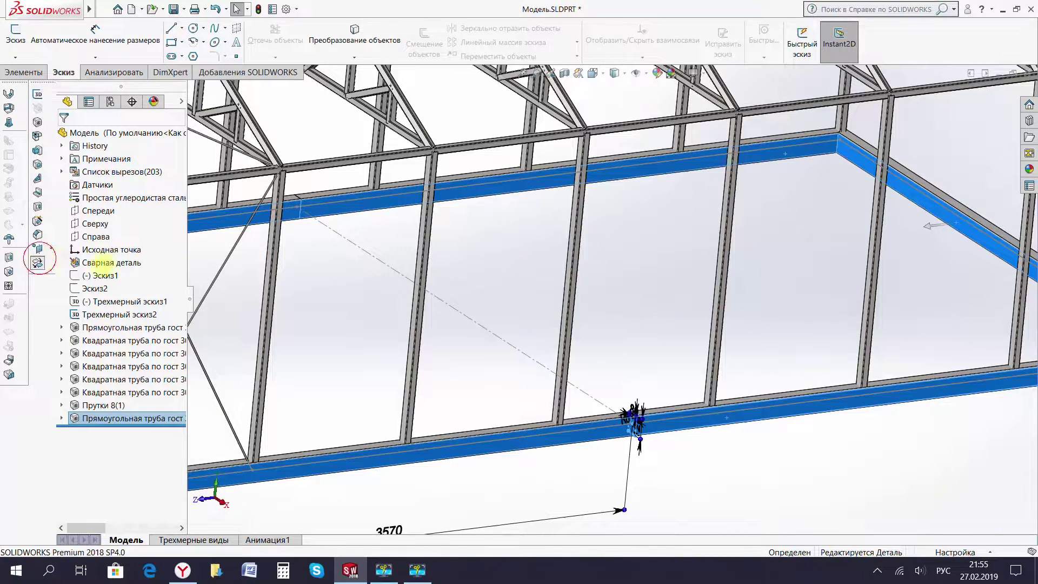
Move the selected tube bodies with a ΔY offset of -60 mm.
click(37, 262)
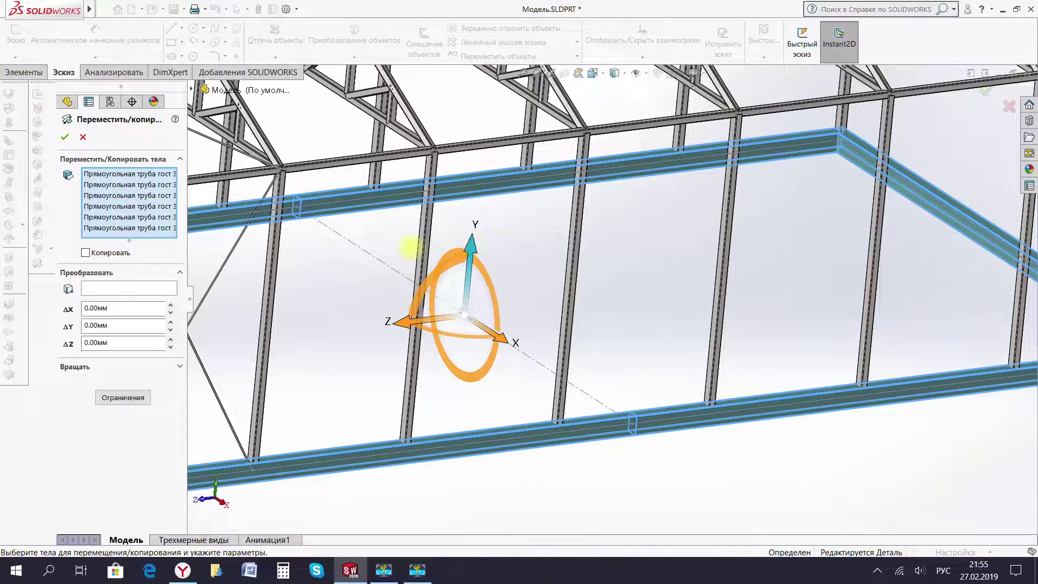
click(141, 325)
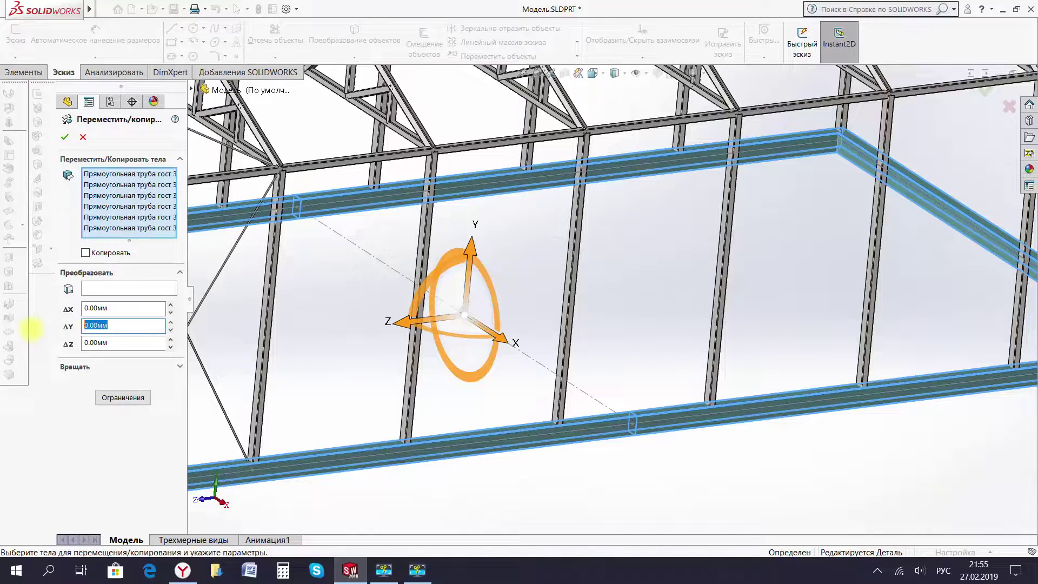
text(-60)
key(Return)
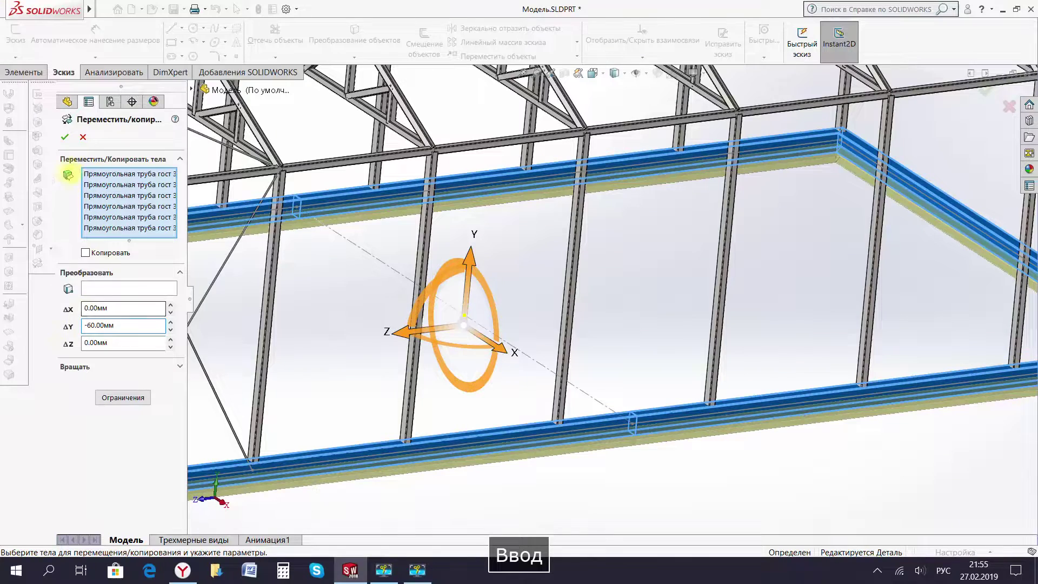
Confirm the -60 mm move, hide Трехмерный эскиз2, and widen the feature tree panel.
click(64, 136)
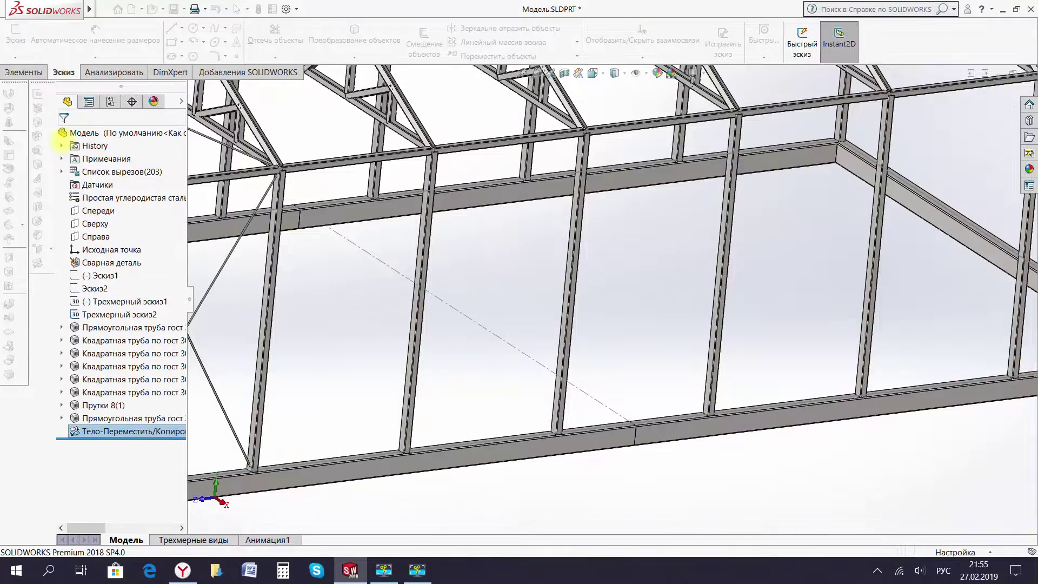
click(677, 310)
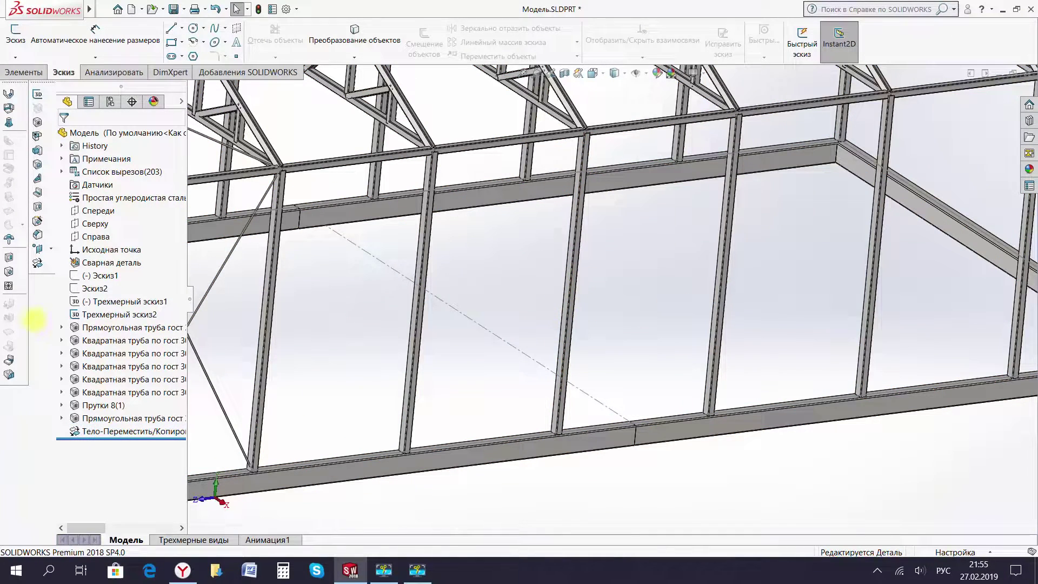
click(86, 315)
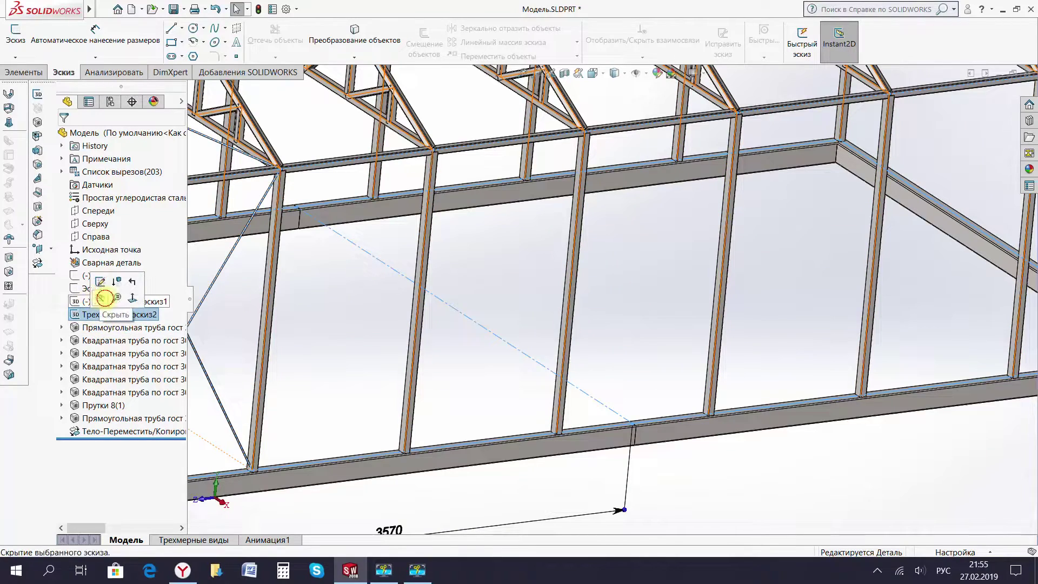
click(104, 298)
scroll(248, 284, up, 3)
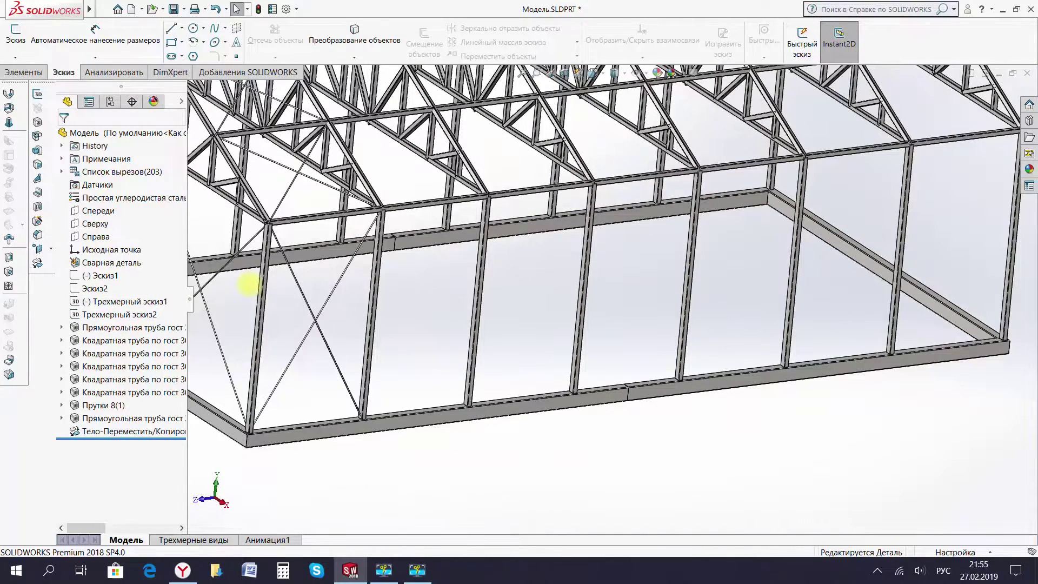
scroll(578, 402, up, 4)
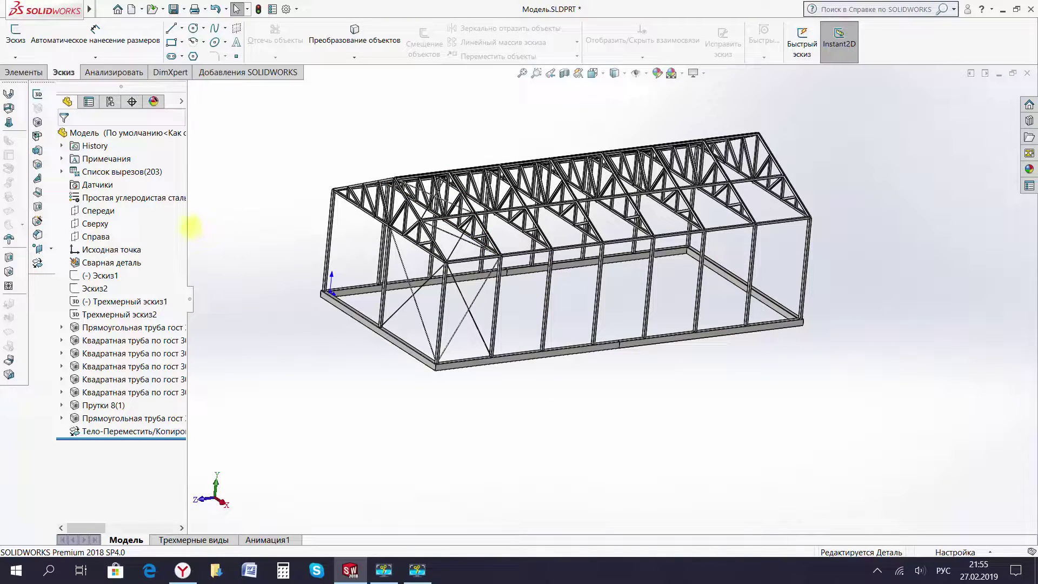
drag(186, 226, 235, 230)
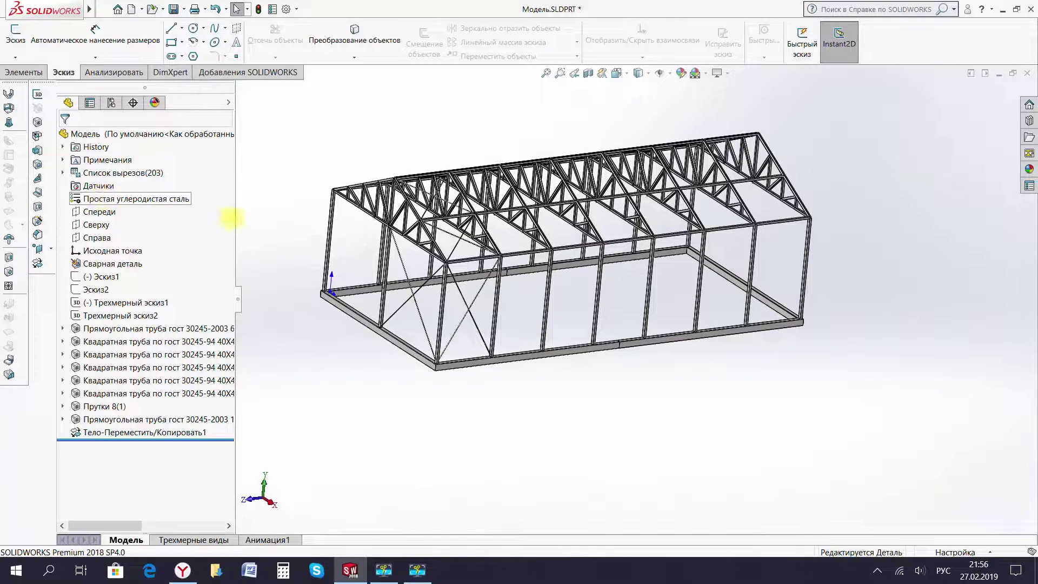
Open the frame's material for editing and browse the steel list.
right_click(95, 198)
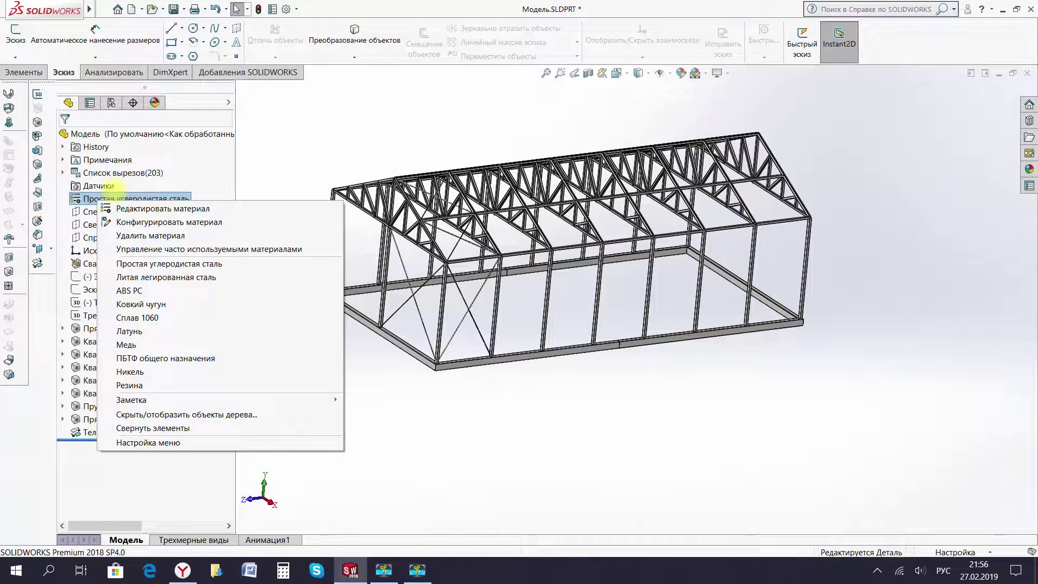
click(132, 210)
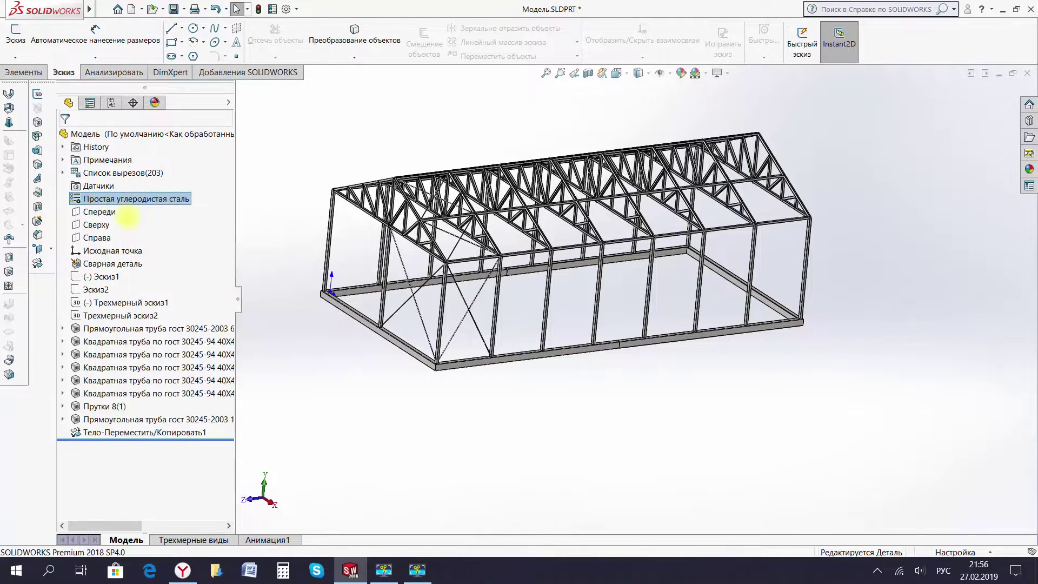
scroll(319, 168, down, 2)
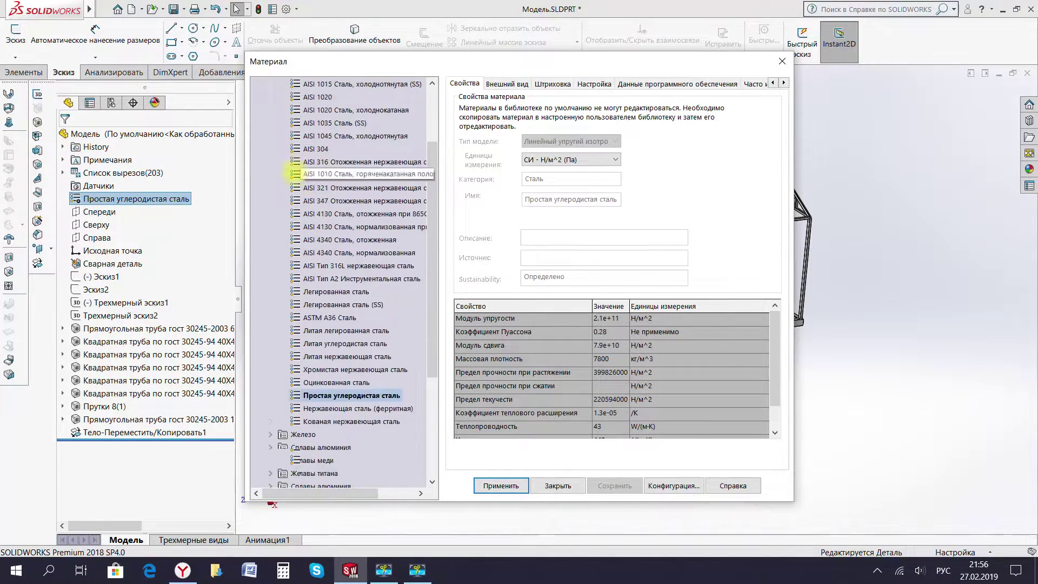
scroll(314, 217, down, 1)
scroll(314, 243, down, 2)
mouse_move(355, 369)
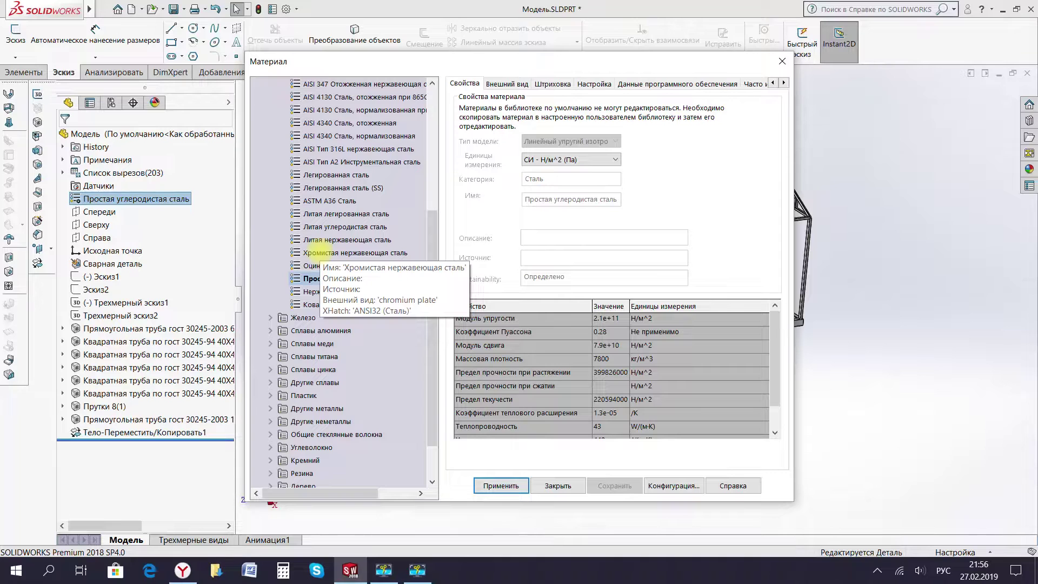
scroll(318, 249, down, 2)
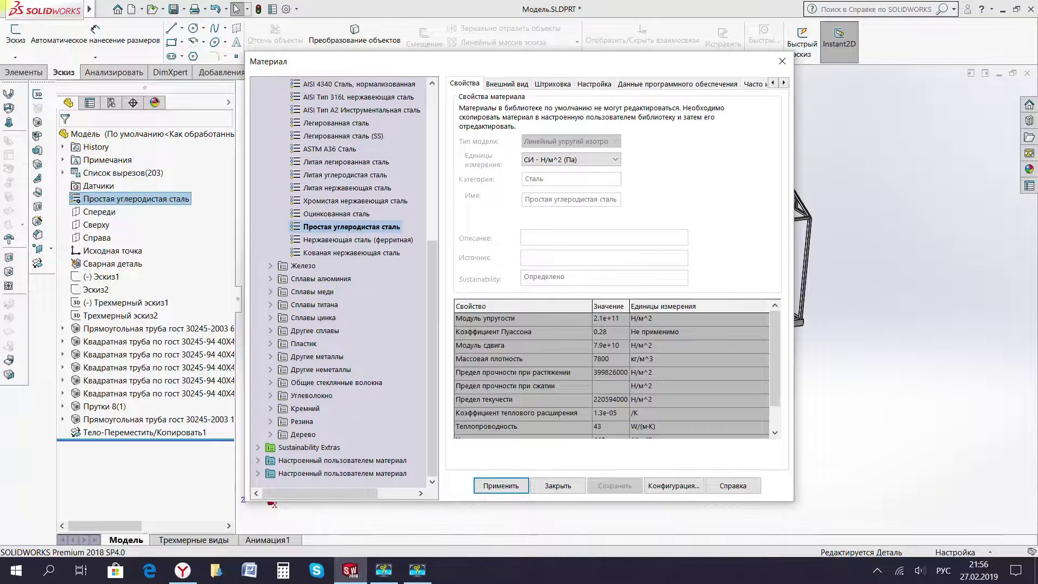
scroll(340, 281, up, 4)
scroll(341, 281, up, 3)
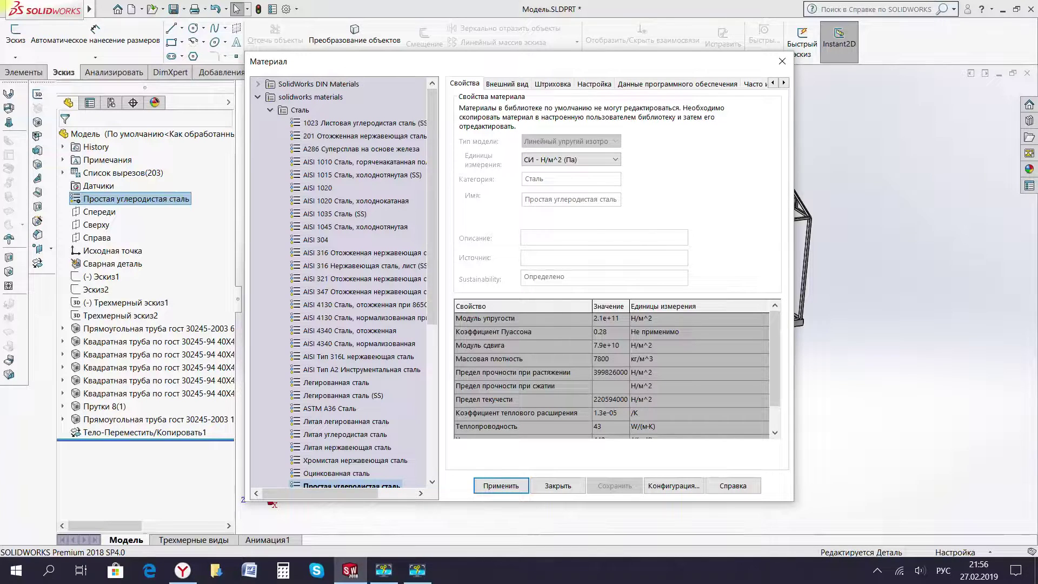
Compare chromium stainless steel, then reapply Простая углеродистая сталь and close the dialog.
scroll(302, 399, down, 2)
scroll(303, 399, down, 3)
scroll(303, 399, down, 2)
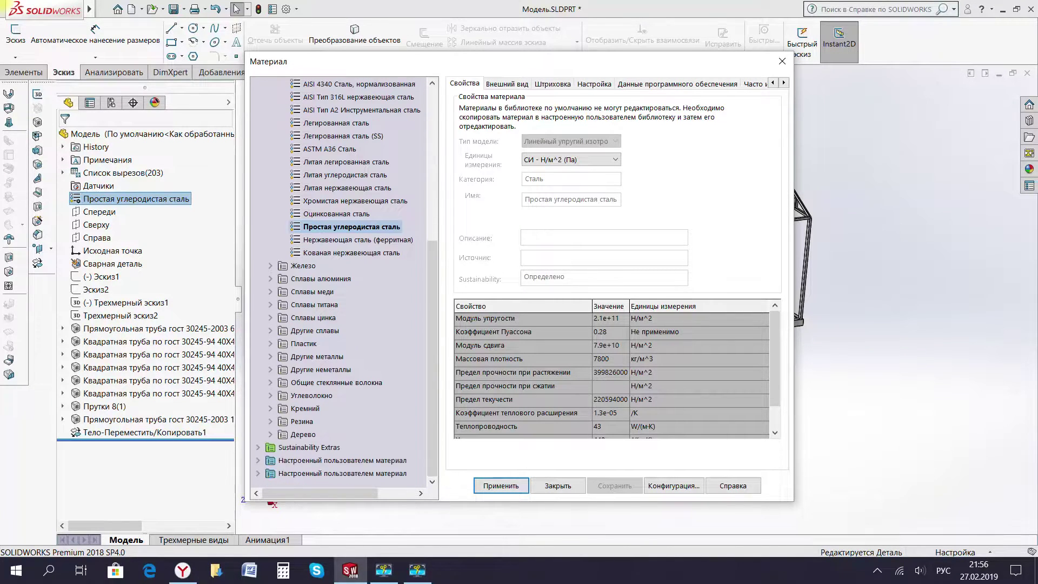
scroll(294, 399, up, 1)
scroll(314, 389, up, 3)
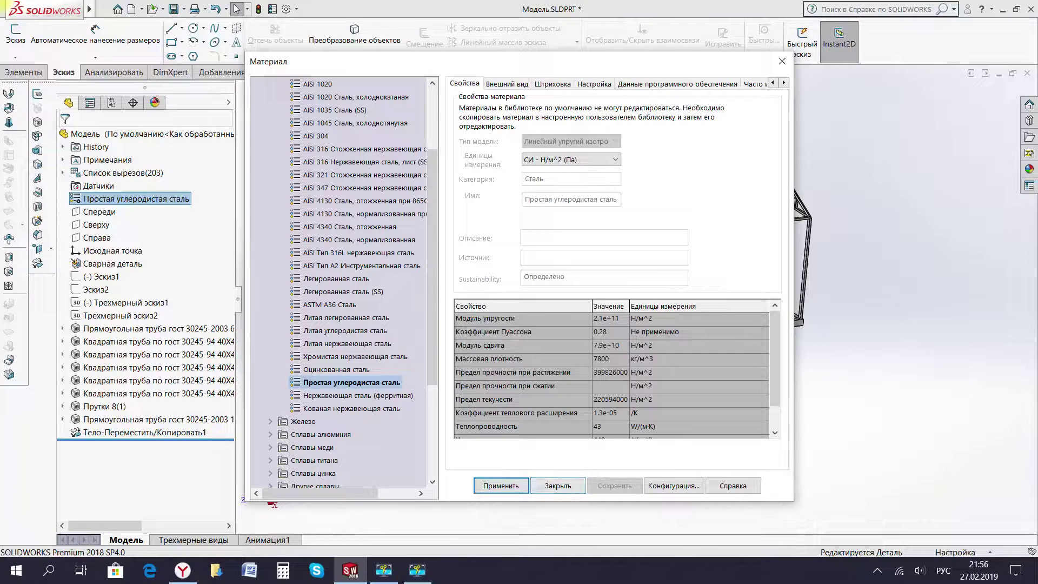
click(336, 356)
click(323, 382)
click(501, 485)
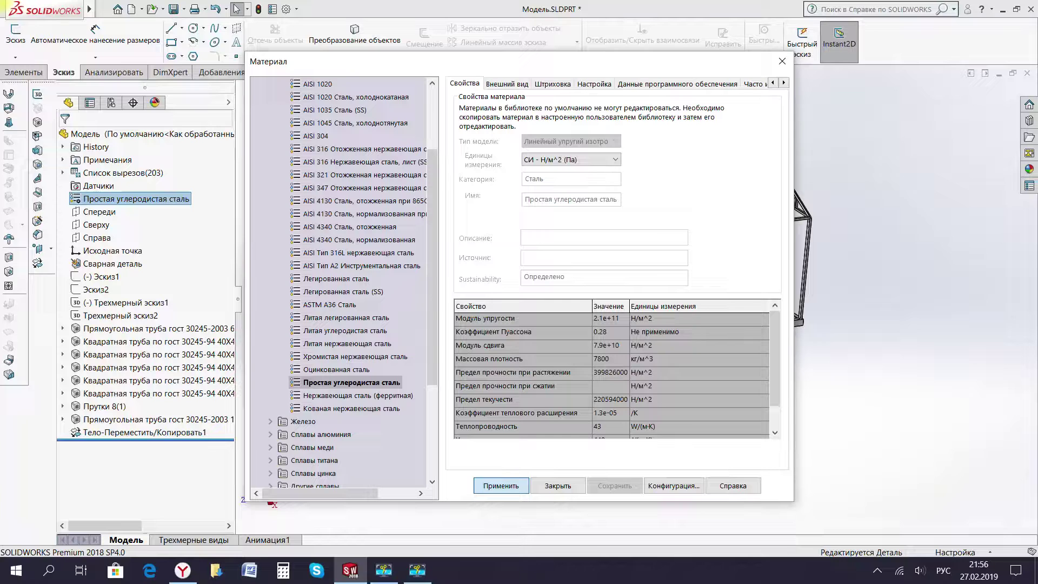
click(557, 485)
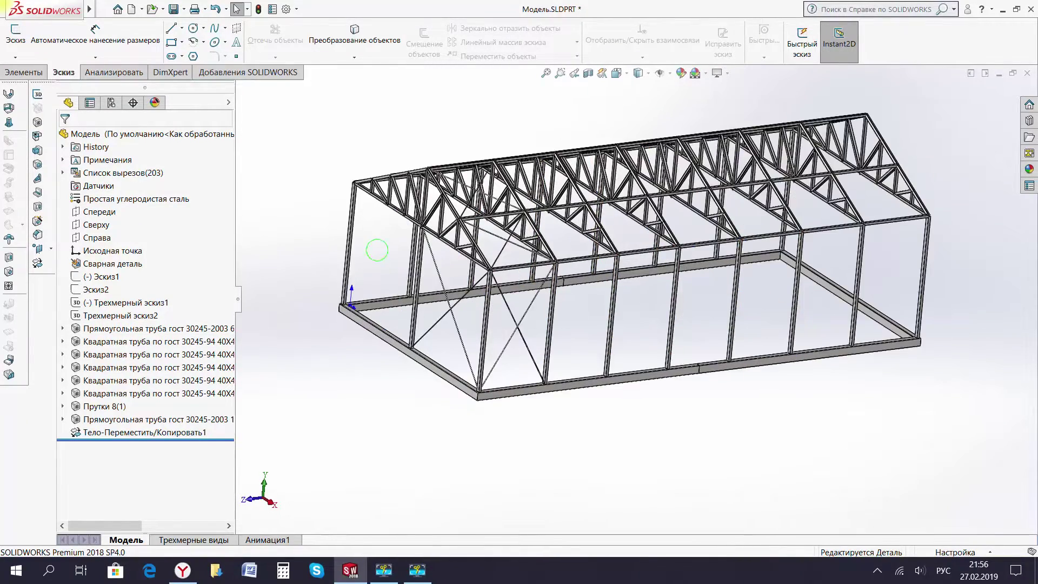
Enable the SOLIDWORKS Simulation add-in and start a new study for the frame.
middle_drag(440, 250, 454, 237)
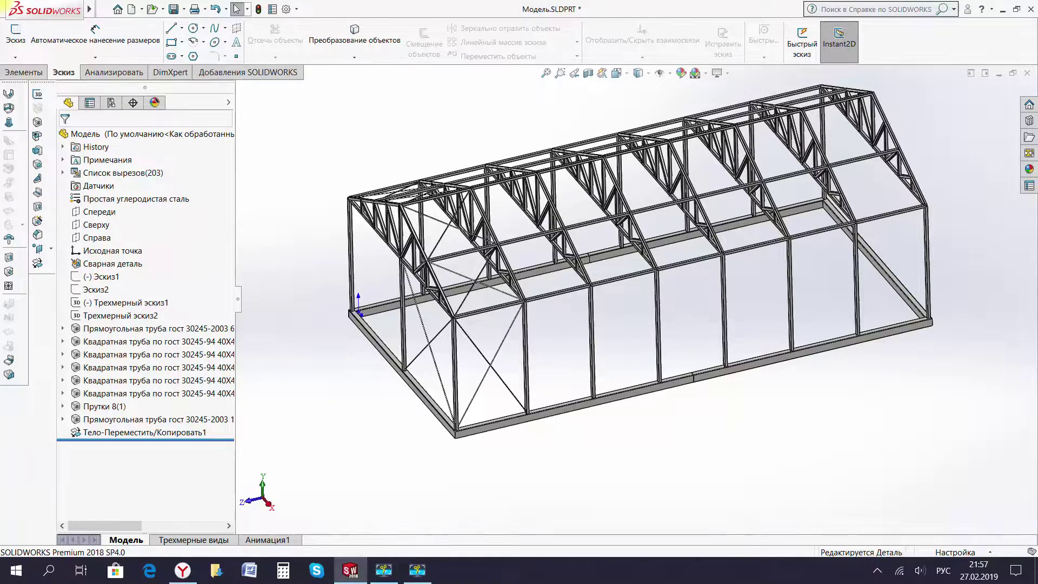
click(248, 73)
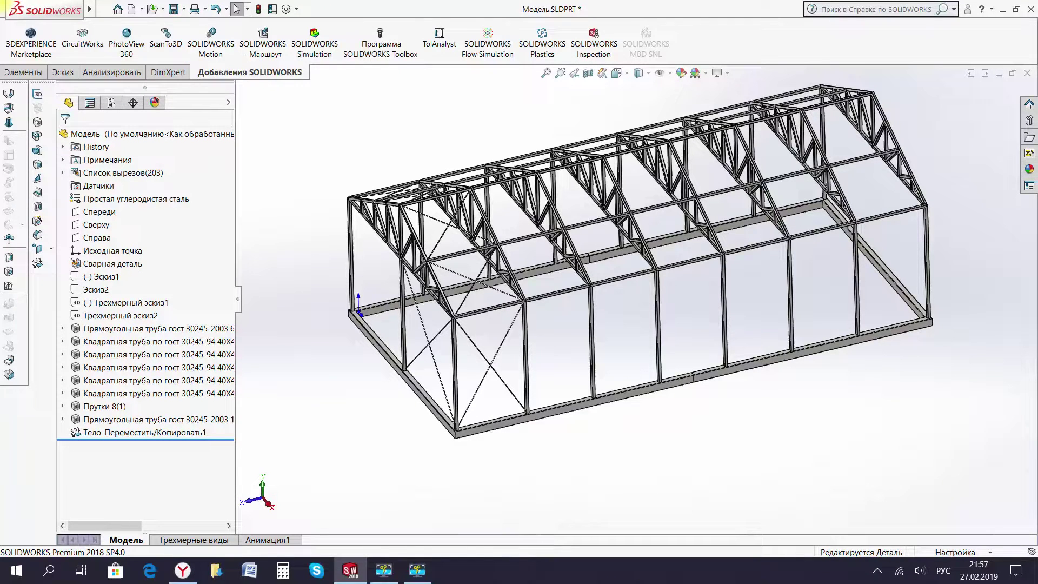
click(314, 43)
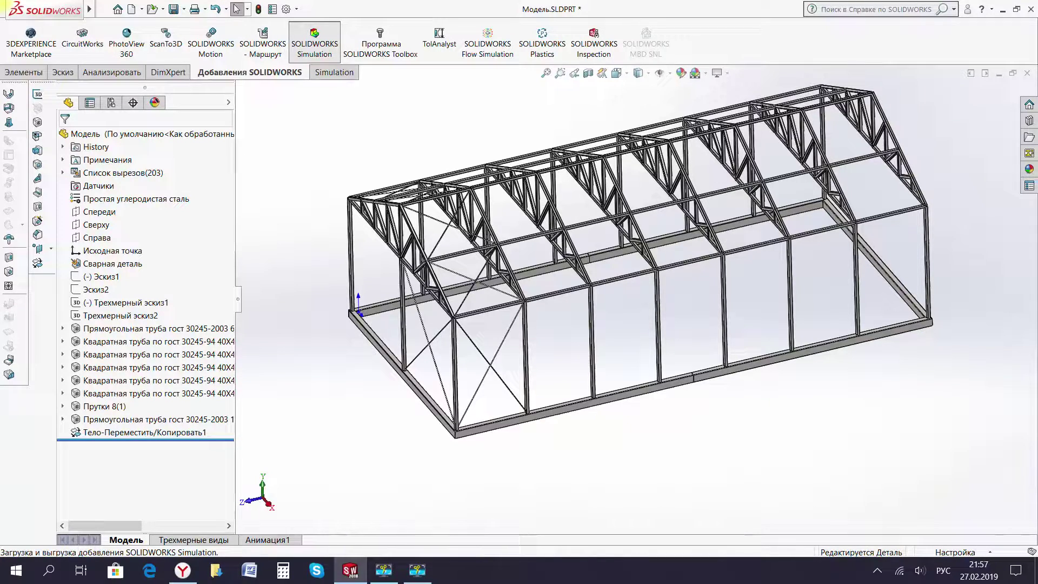
click(334, 71)
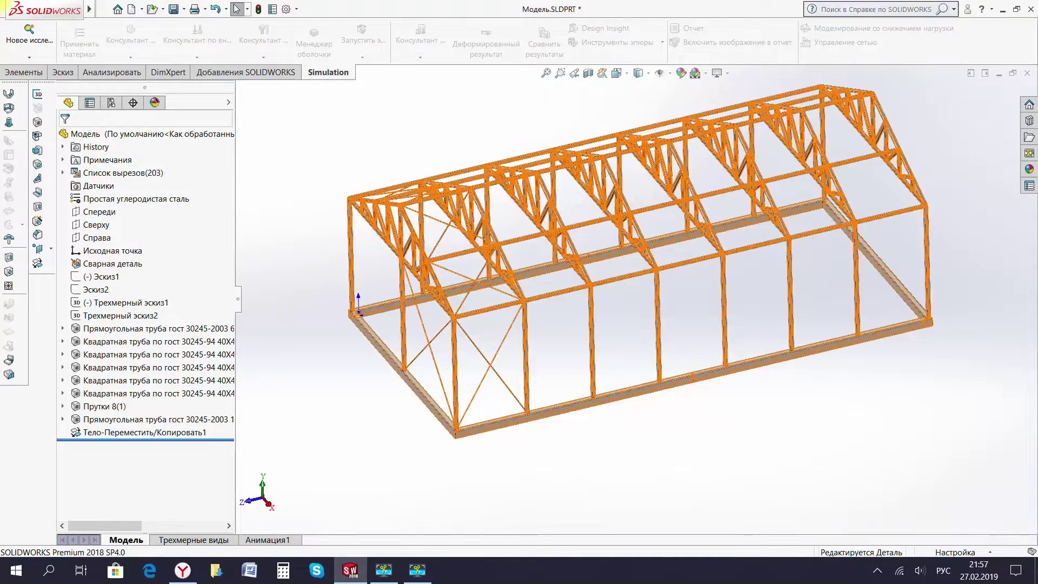
click(29, 31)
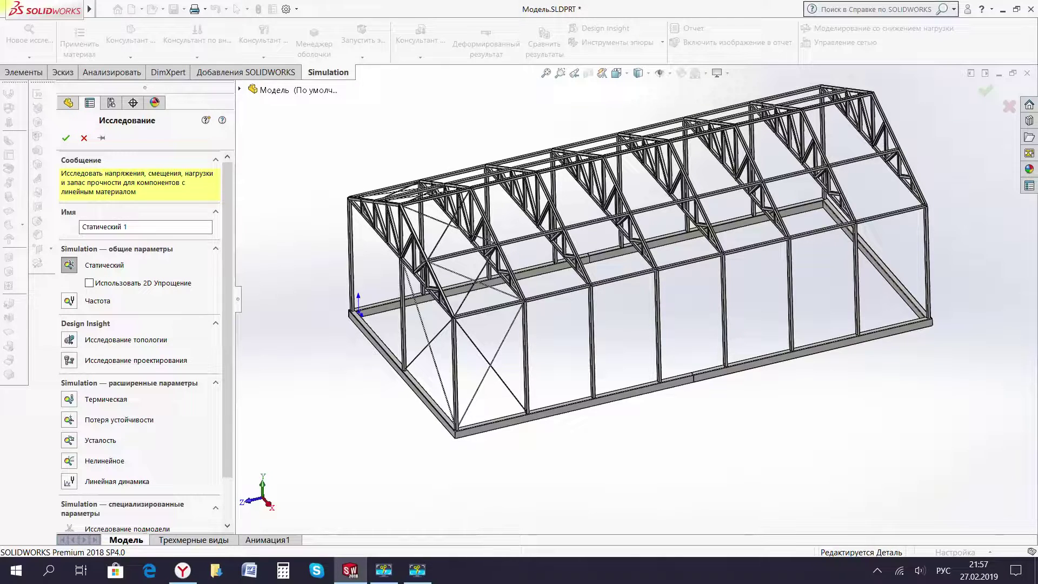
Accept the static study Статический 1 and let the beam joints be calculated.
click(65, 138)
key(Return)
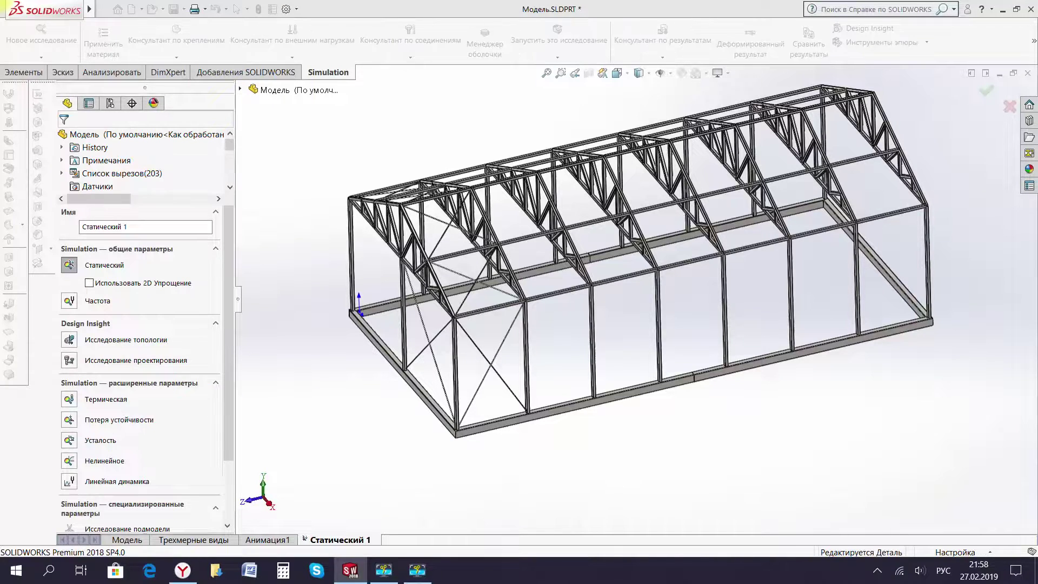
scroll(435, 408, up, 2)
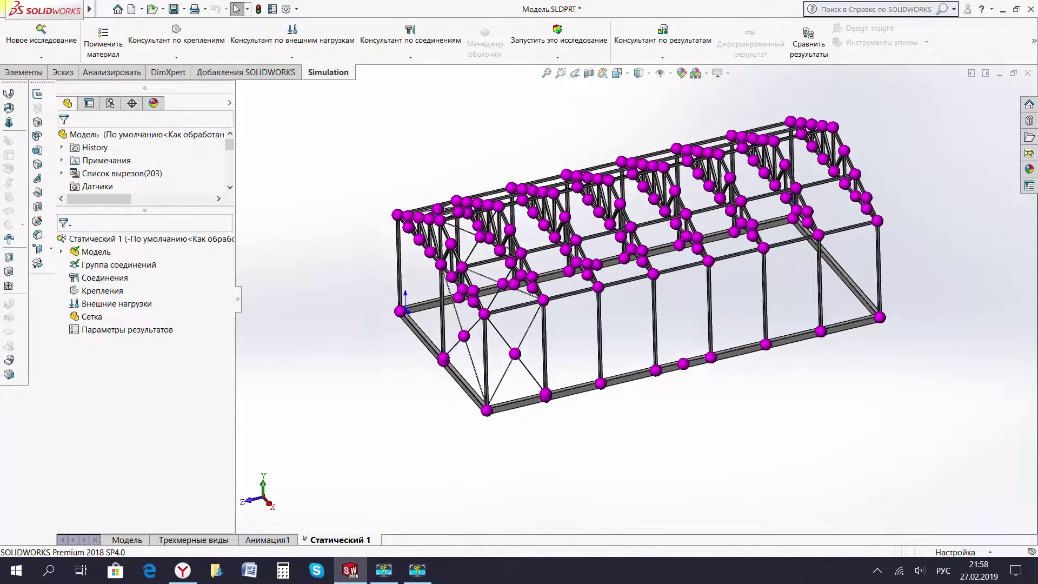
mouse_move(434, 408)
middle_down()
mouse_move(486, 351)
mouse_move(546, 333)
middle_up()
middle_drag(700, 227, 702, 230)
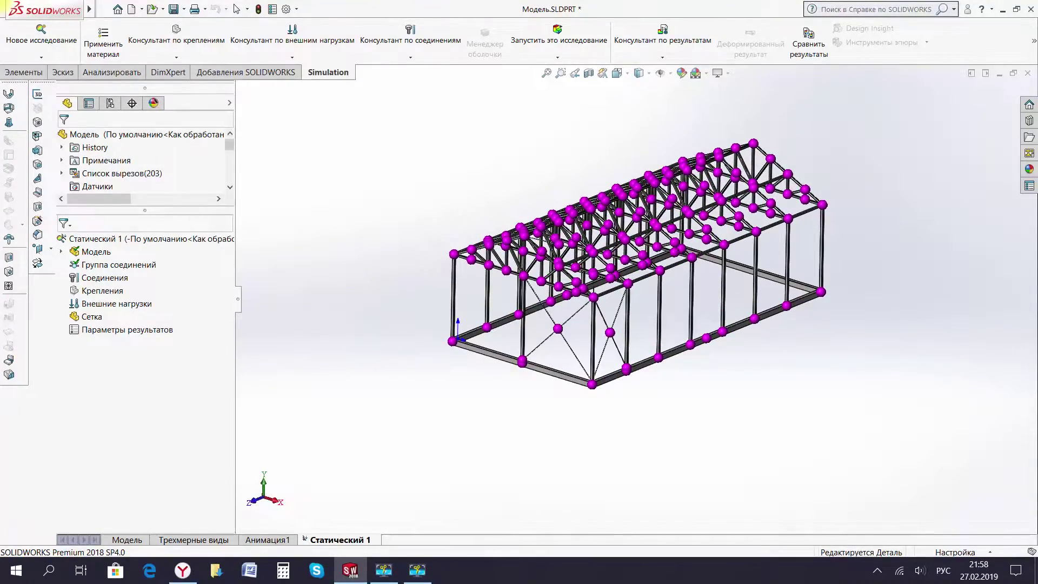
mouse_move(716, 349)
middle_down()
mouse_move(746, 324)
mouse_move(677, 345)
mouse_move(670, 324)
mouse_move(659, 341)
middle_up()
middle_drag(519, 227, 528, 238)
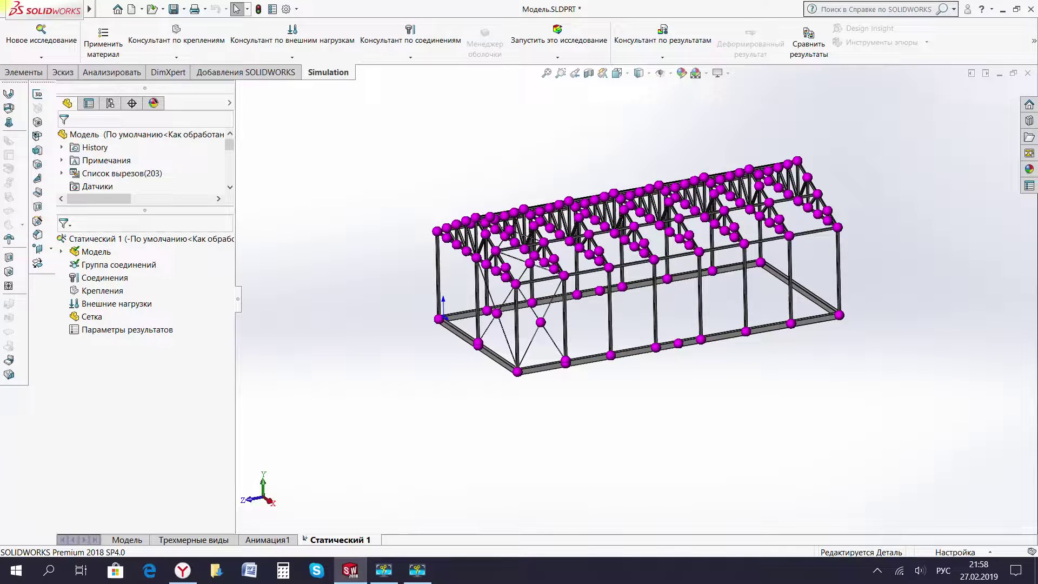
scroll(432, 319, down, 2)
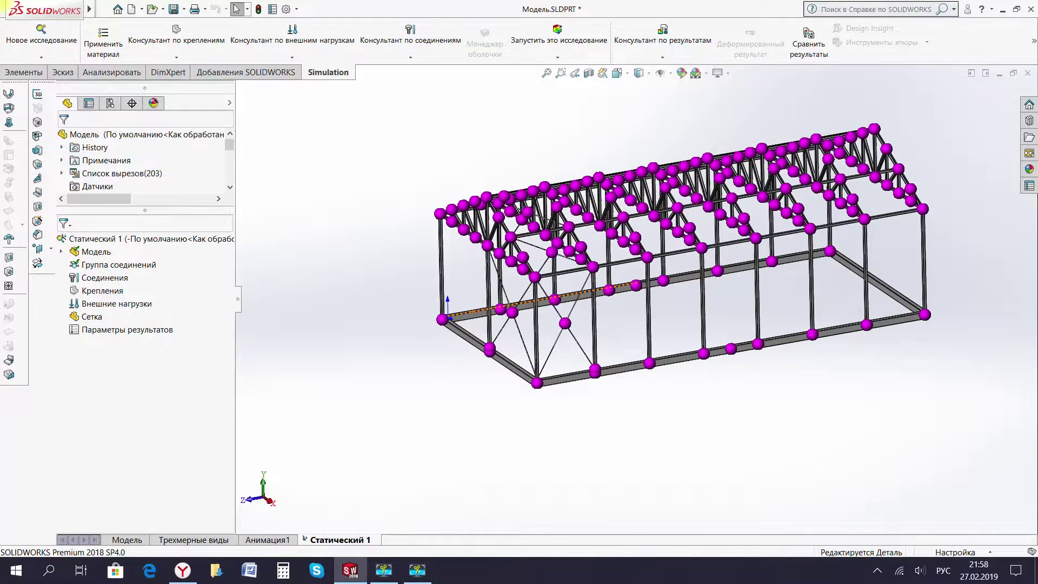
scroll(432, 319, down, 1)
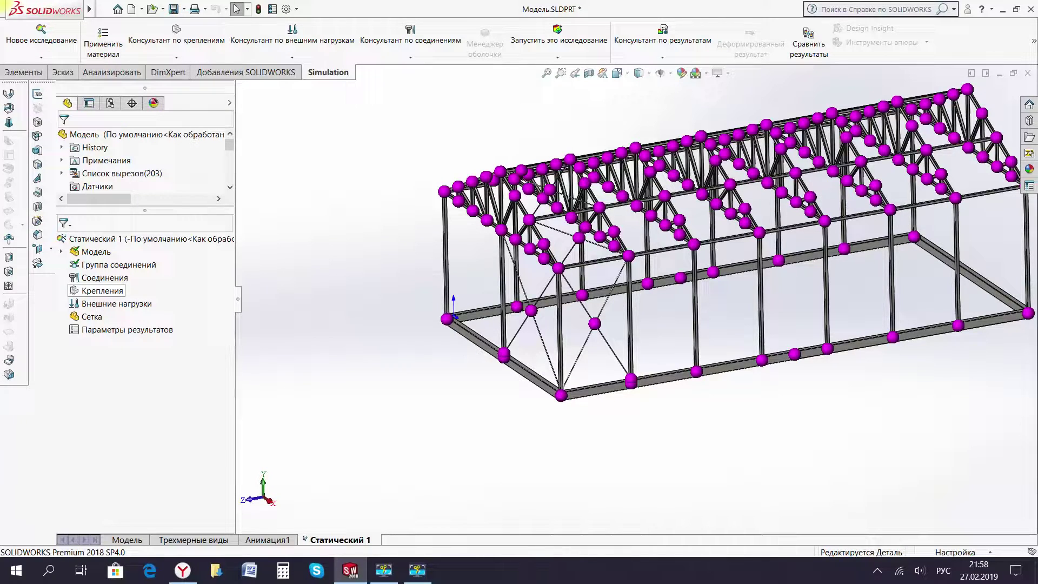
Start a Fixed Geometry fixture on the left and gable lower-corner base joints.
right_click(92, 289)
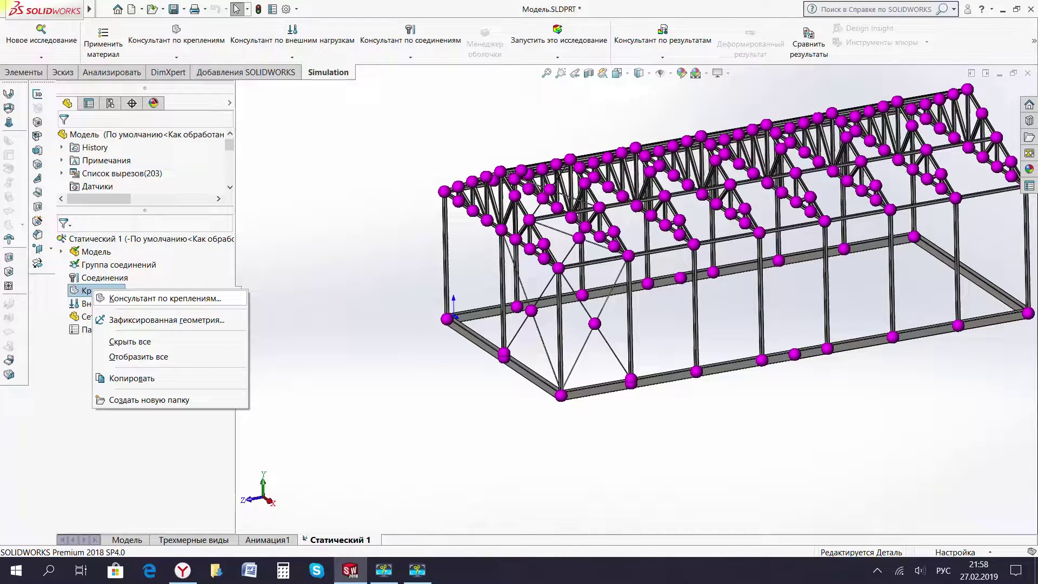
click(162, 319)
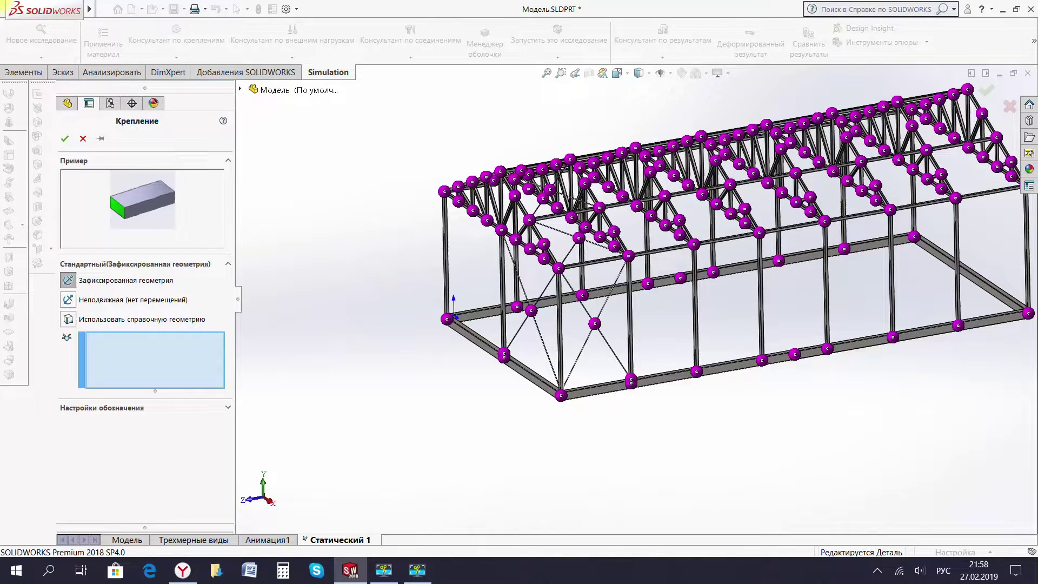
scroll(484, 313, down, 2)
scroll(487, 320, down, 2)
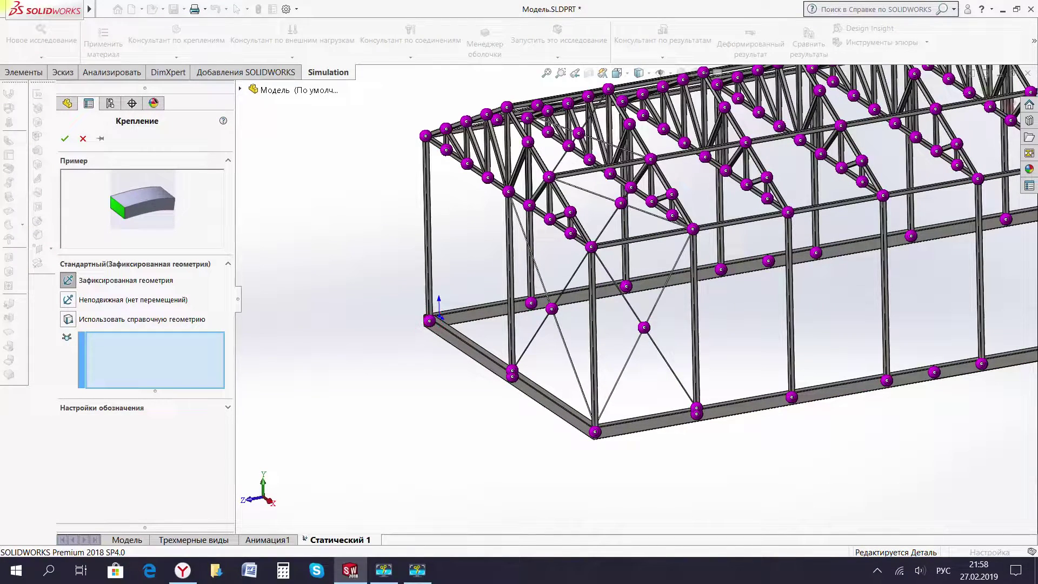
click(429, 320)
click(594, 430)
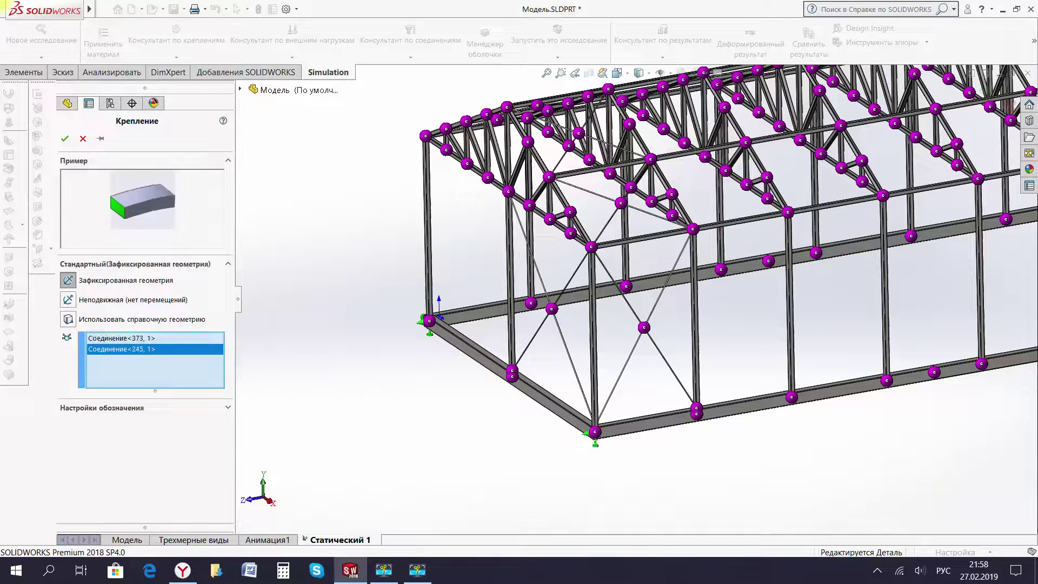
scroll(637, 297, up, 3)
scroll(335, 291, up, 1)
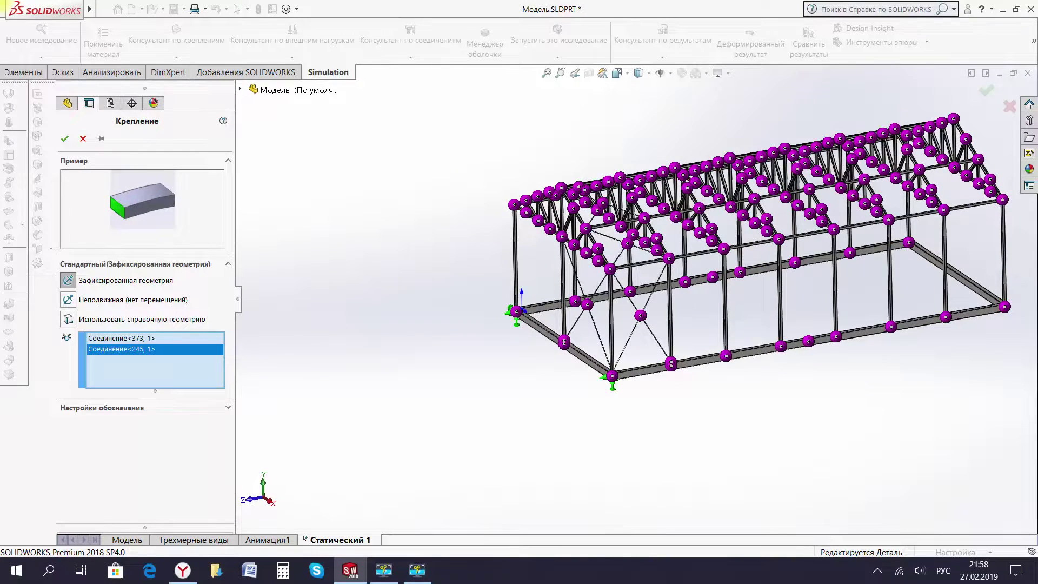
scroll(335, 292, up, 1)
scroll(335, 292, up, 1)
scroll(889, 261, down, 2)
scroll(889, 262, down, 2)
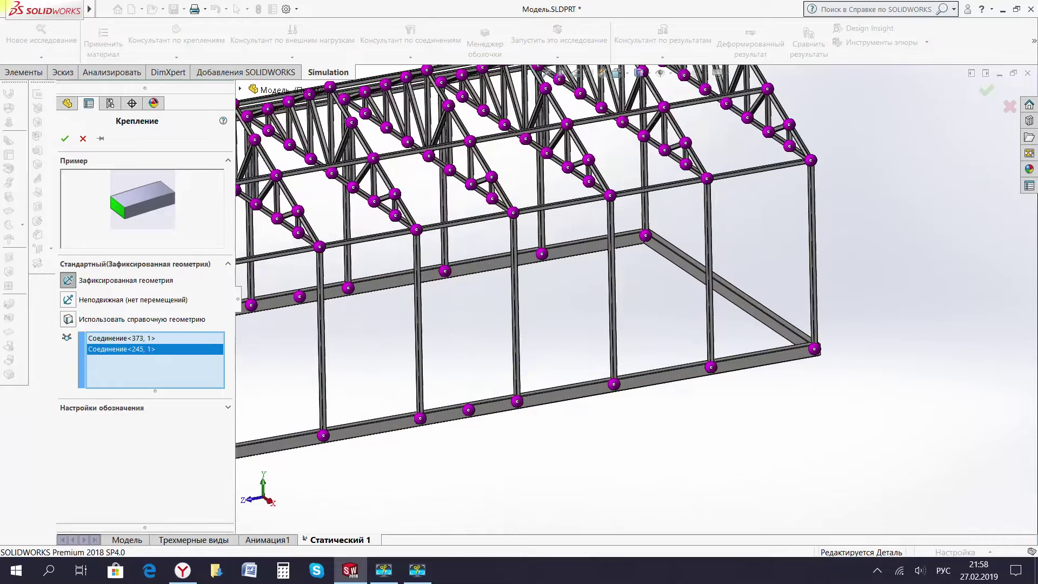
Add the rear and remaining base corner joints and create Зафиксированный-1.
click(646, 235)
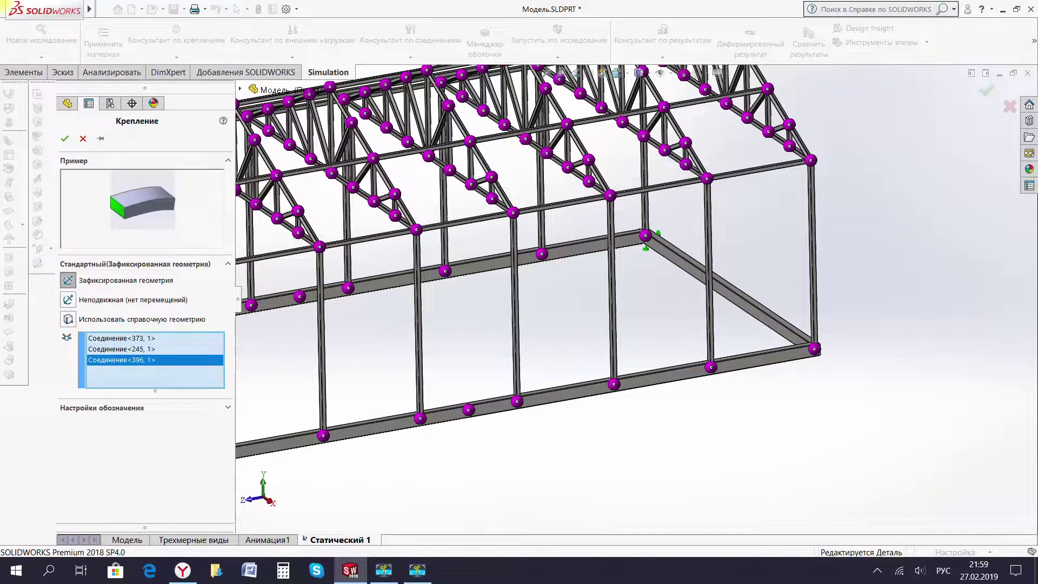
click(813, 350)
scroll(635, 299, up, 2)
scroll(635, 299, up, 2)
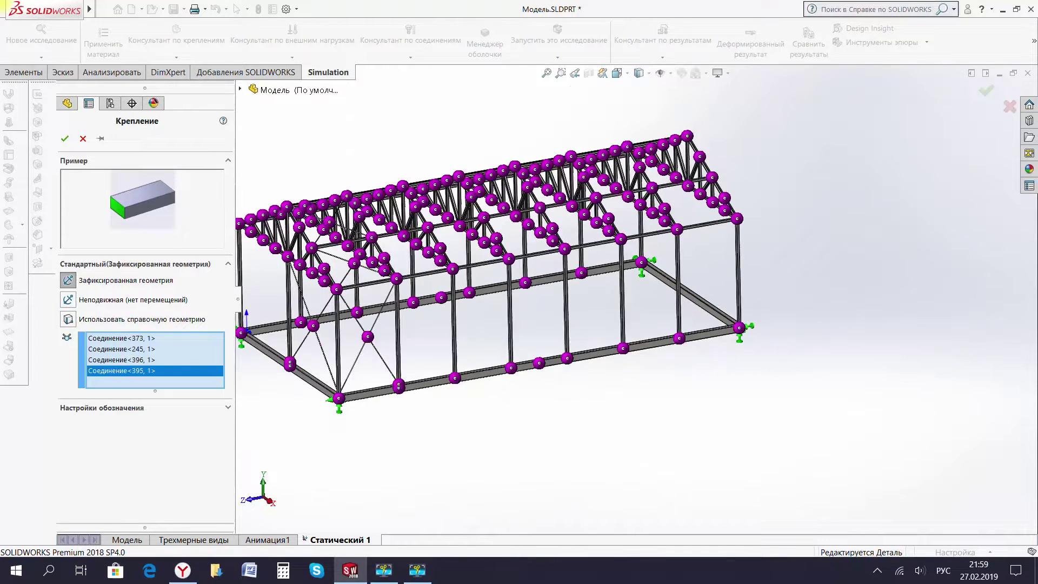
scroll(635, 299, up, 1)
ctrl+middle_drag(514, 270, 572, 270)
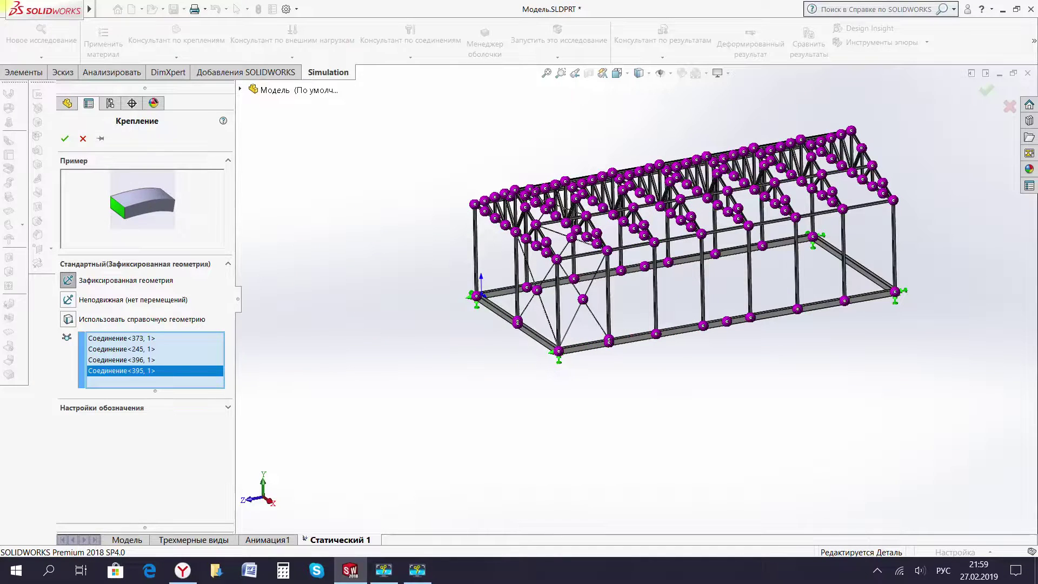
scroll(681, 244, down, 2)
scroll(465, 317, down, 1)
scroll(465, 316, down, 2)
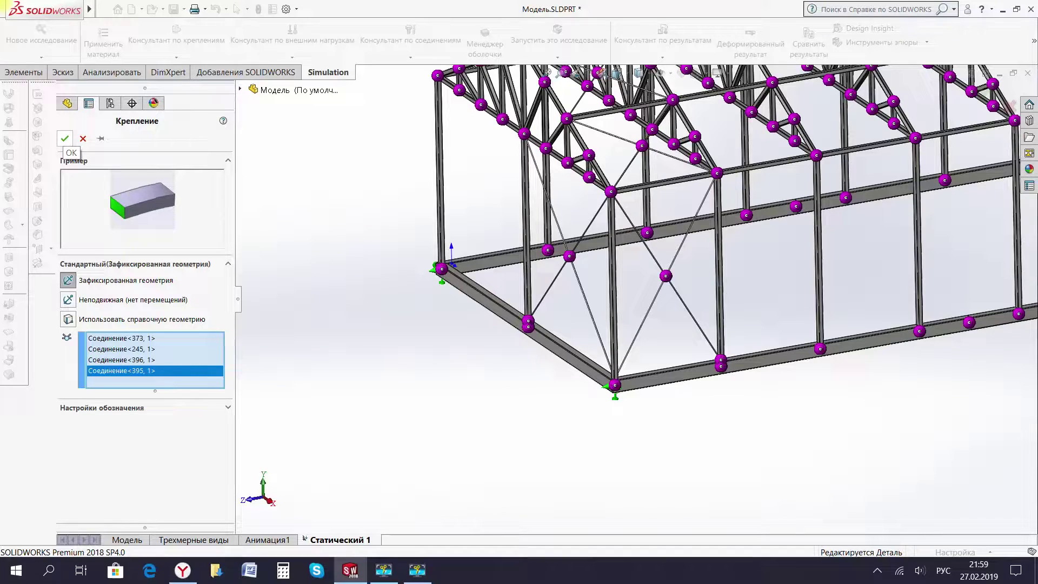
click(64, 139)
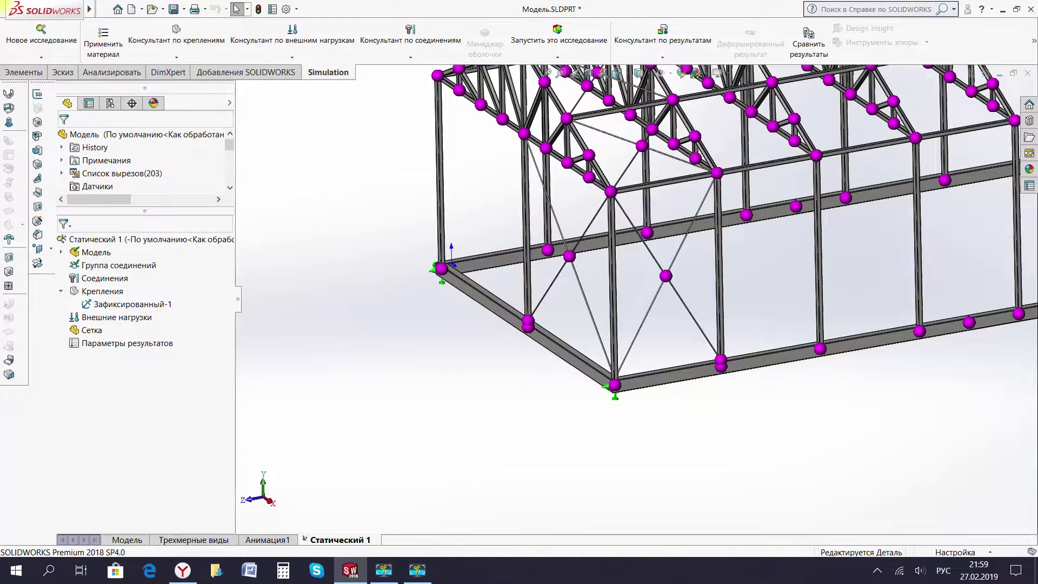
middle_drag(475, 343, 546, 309)
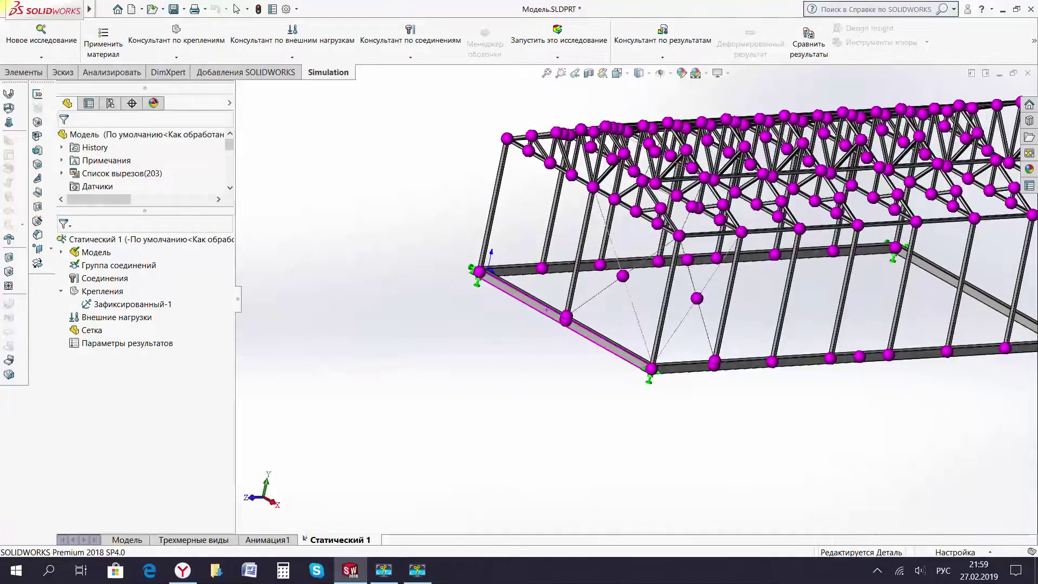
key(f)
key(Left)
key(Down)
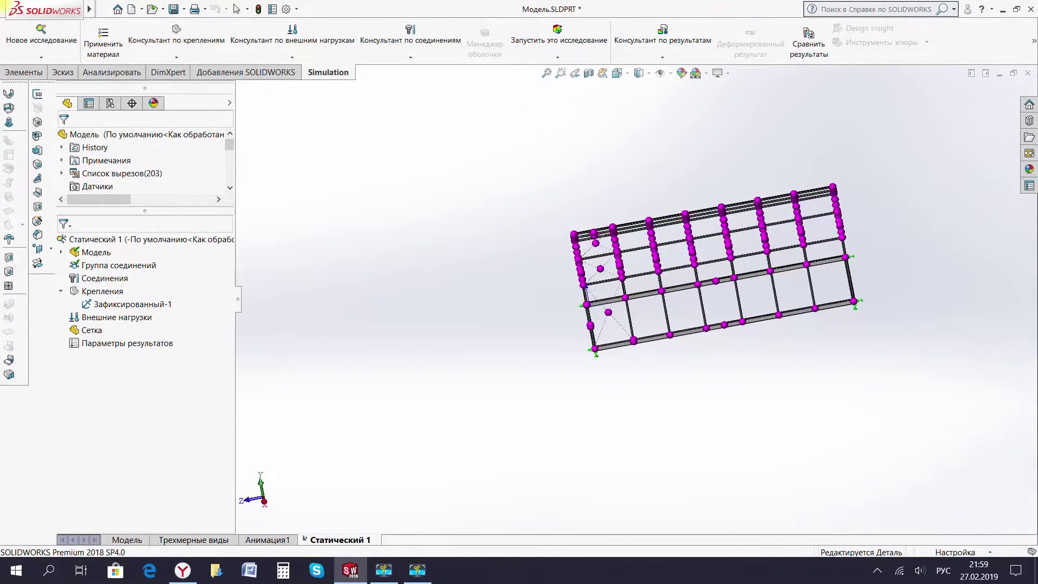
key(Up)
key(Up)
key(Left)
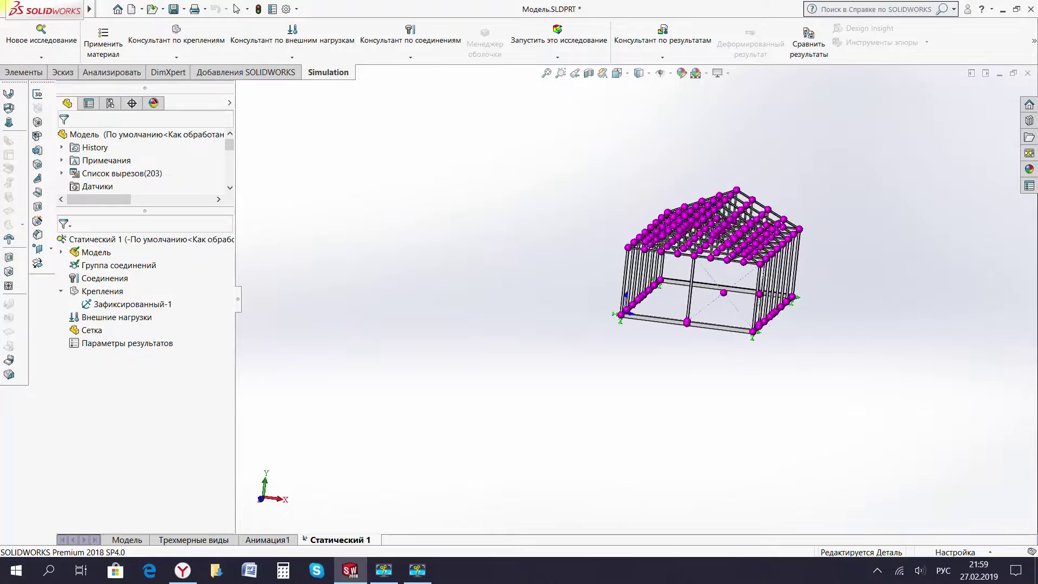
key(Left)
key(Left)
key(Left)
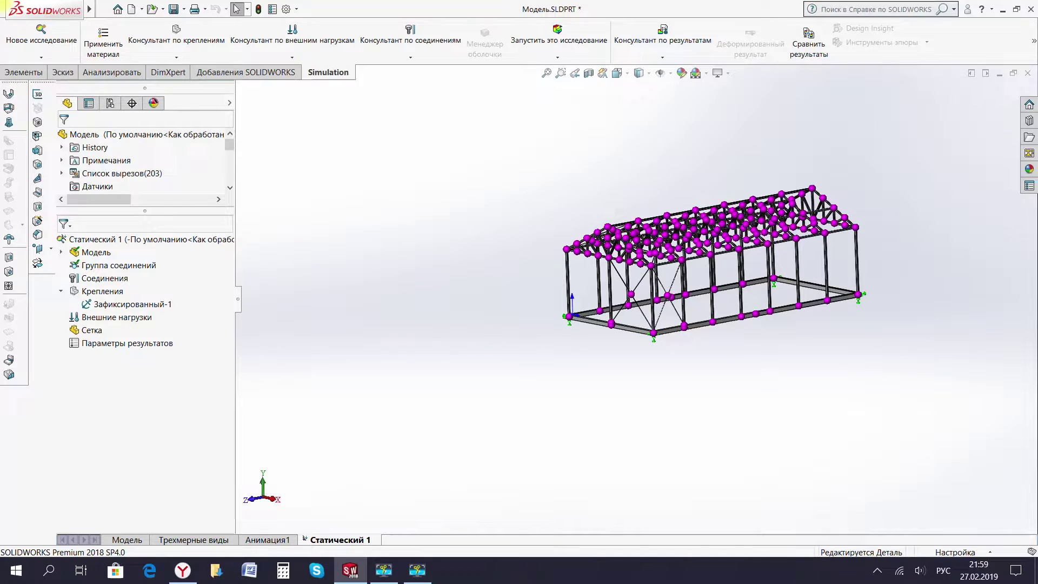
Compute 180 ÷ 5 = 36 in Calculator, then set it aside and rotate the frame model.
click(283, 570)
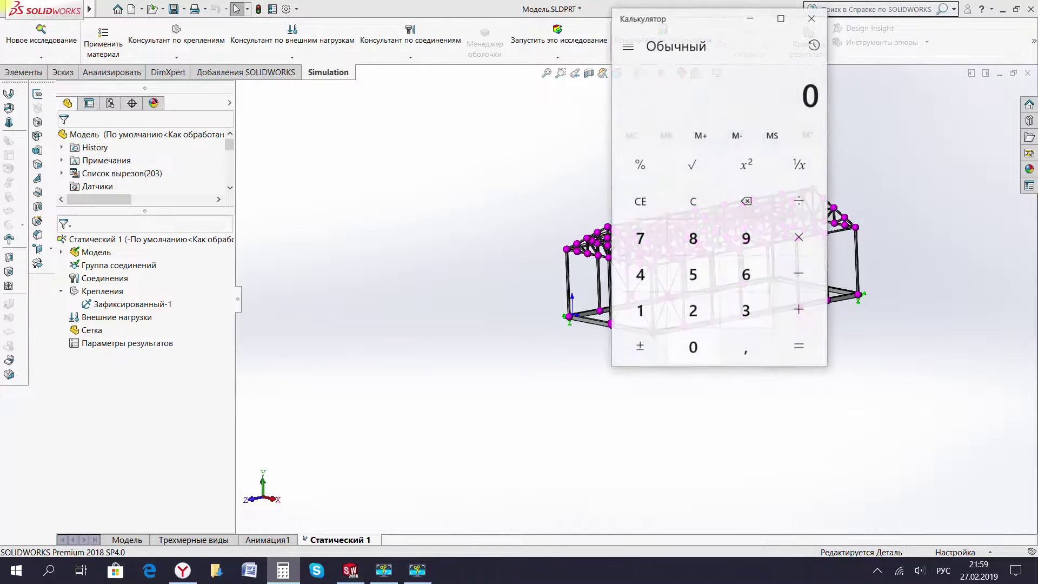
text(180)
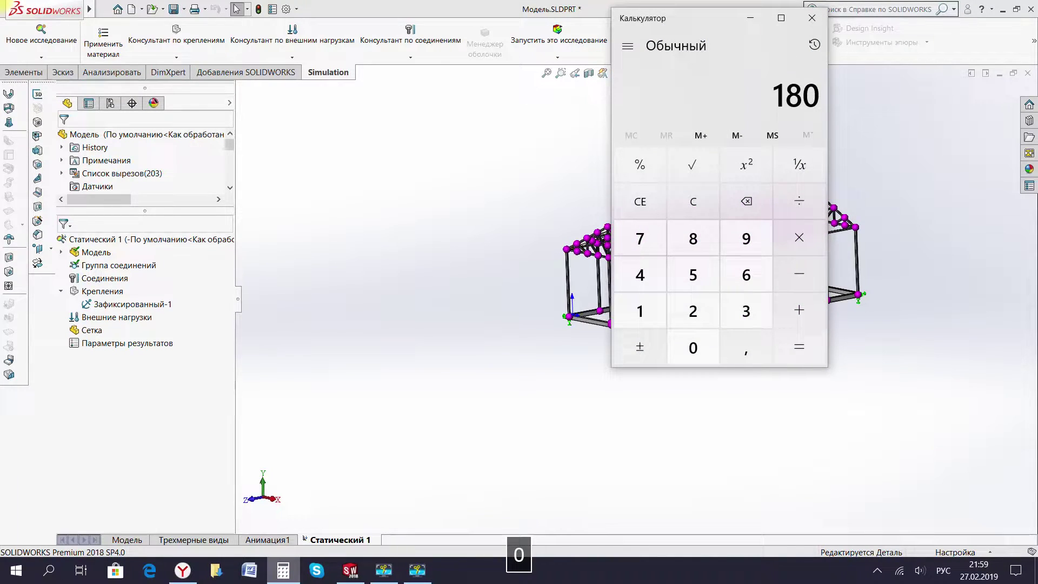
text(/5)
key(Return)
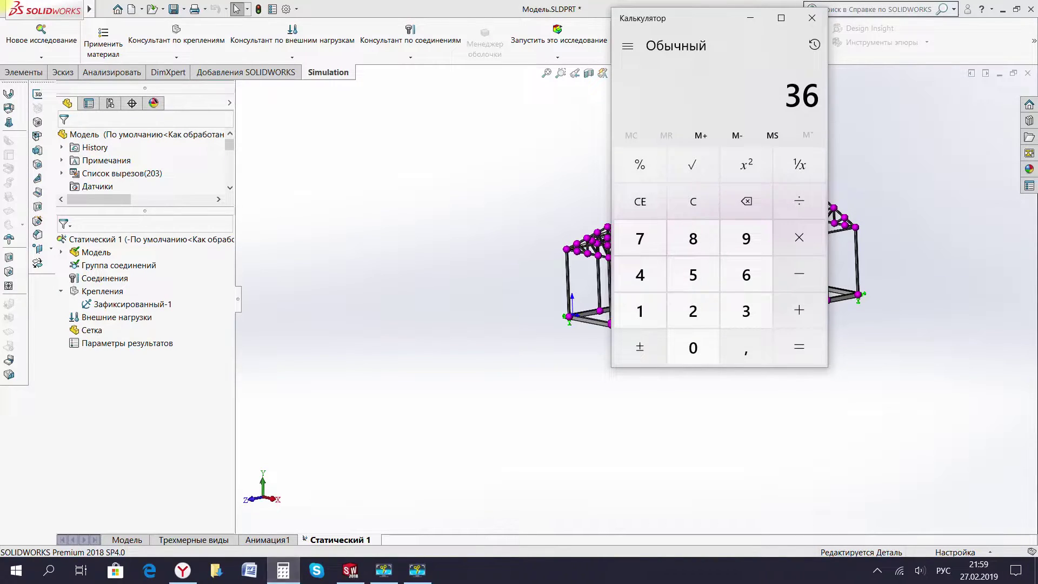
click(750, 18)
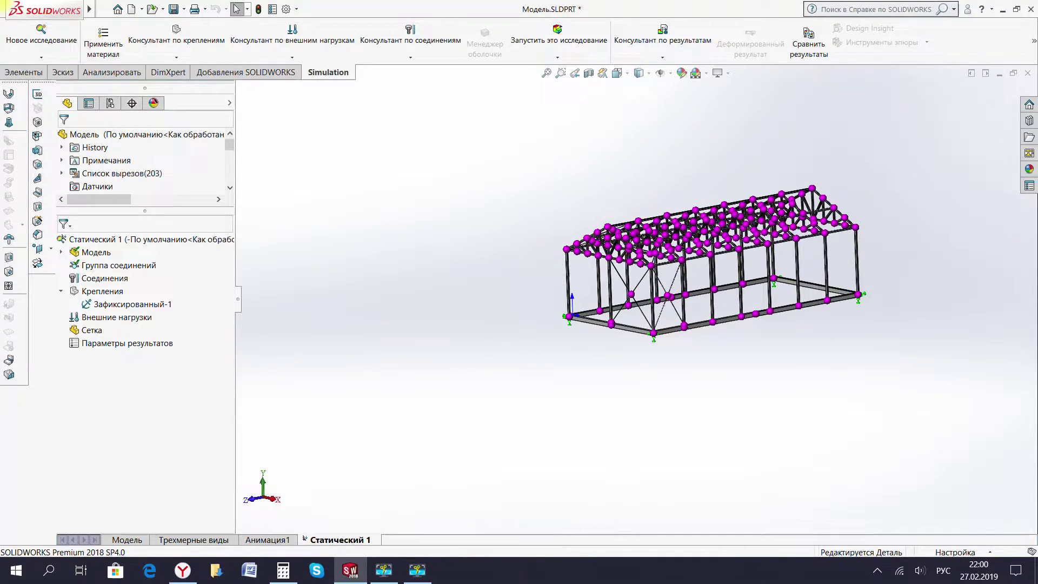
middle_drag(467, 285, 502, 302)
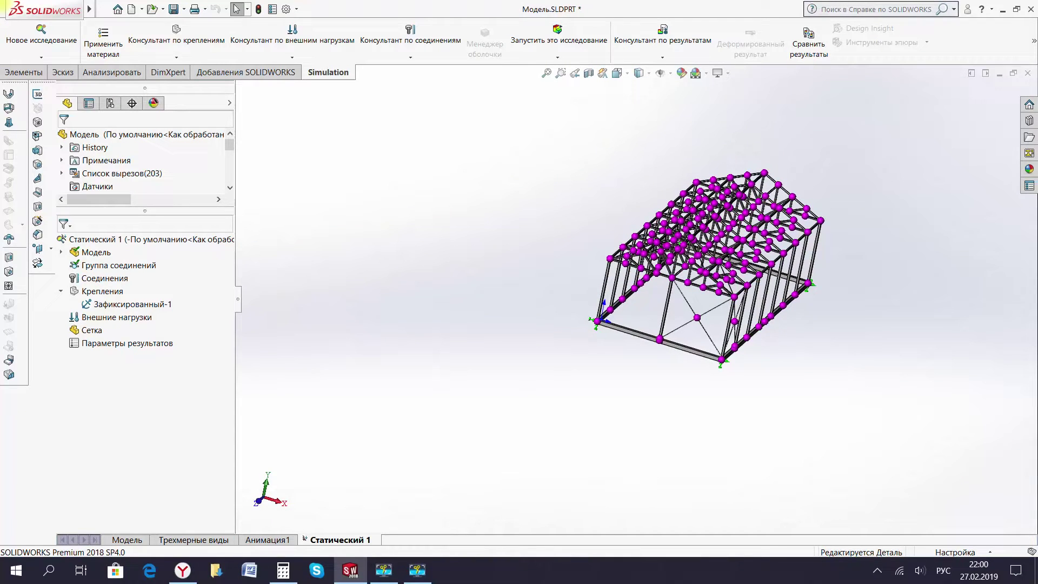
mouse_move(183, 569)
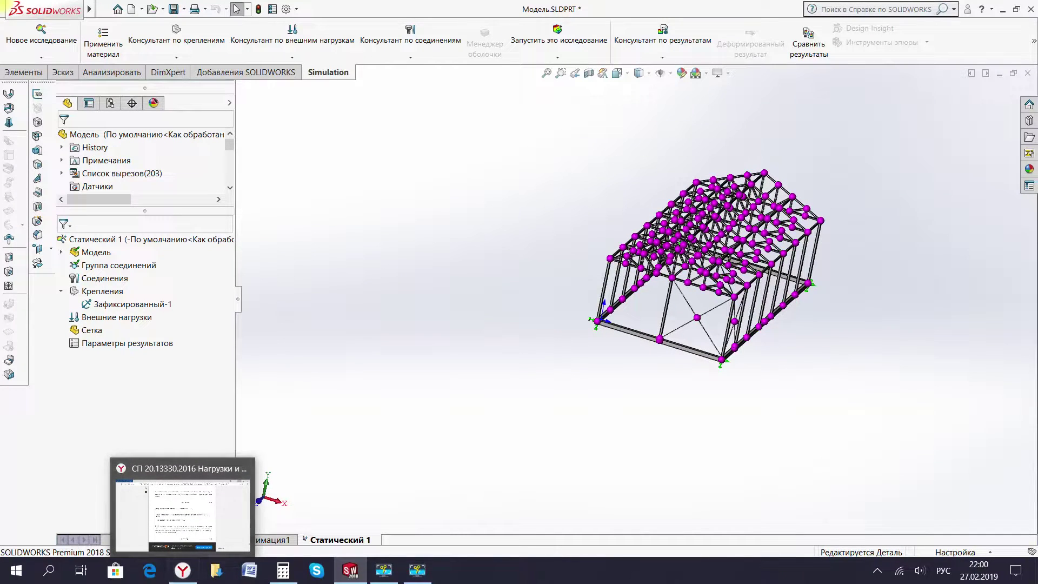
Compute 30 × 0,5 × 1,4 = 21 in Calculator.
click(283, 570)
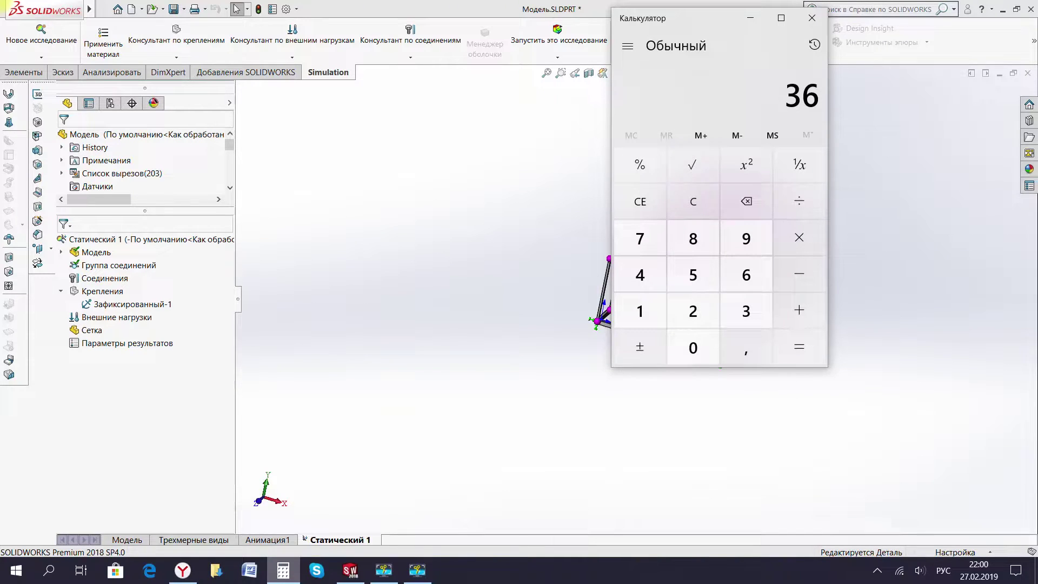
text(30)
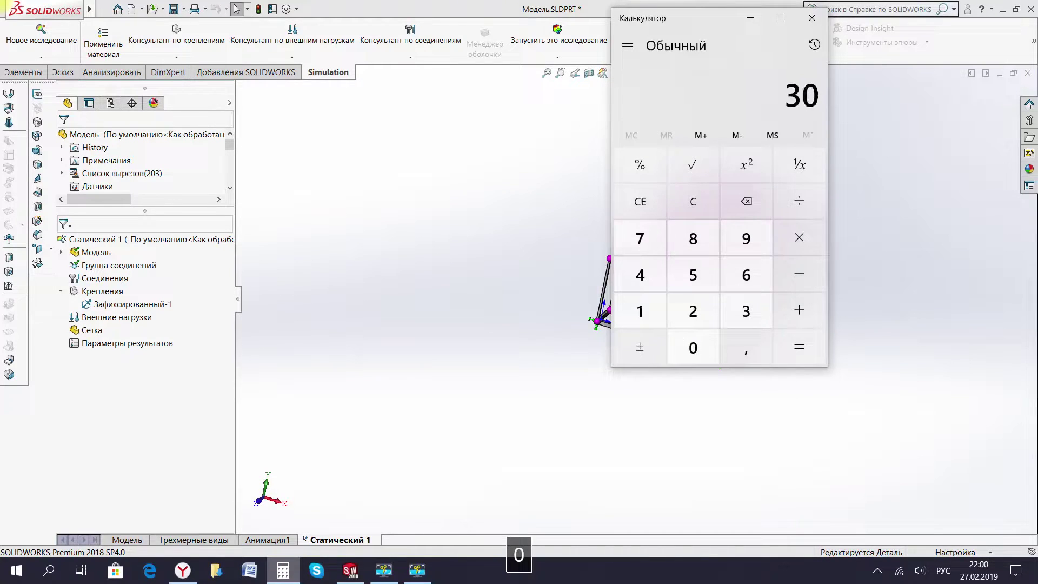
text(*)
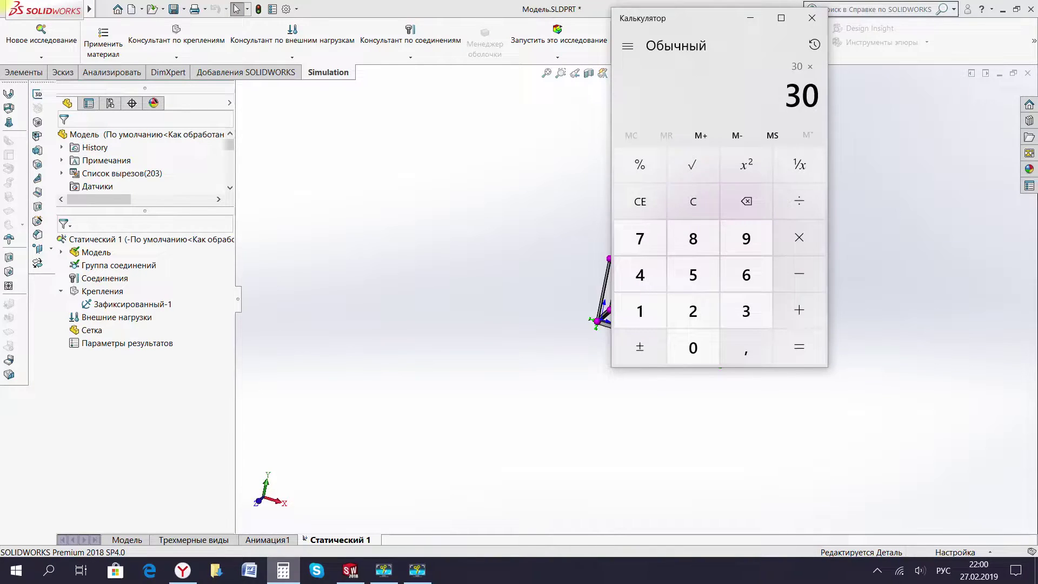
text(0,5)
key(Return)
text(*1)
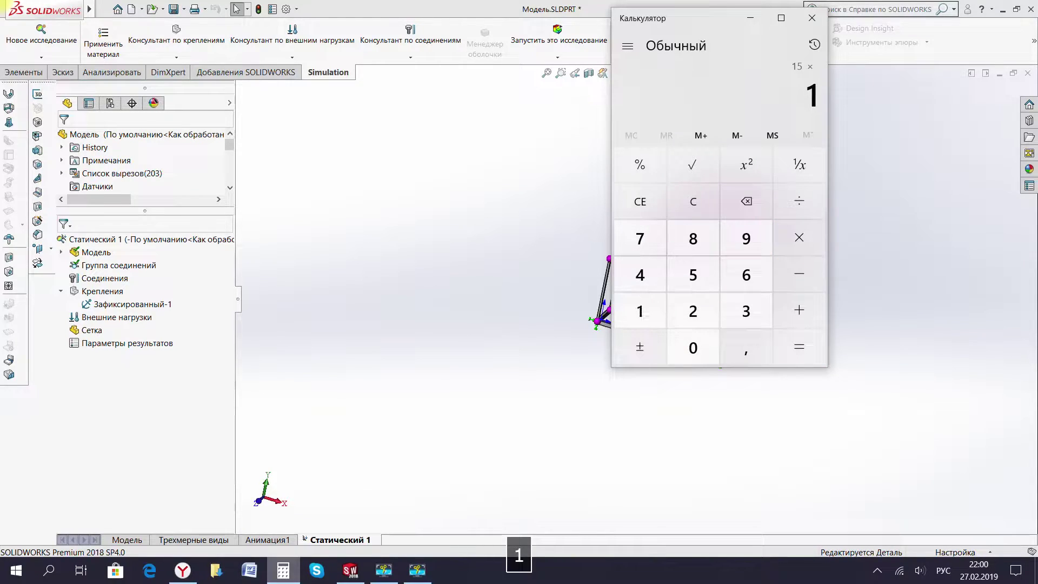
text(,4)
key(Return)
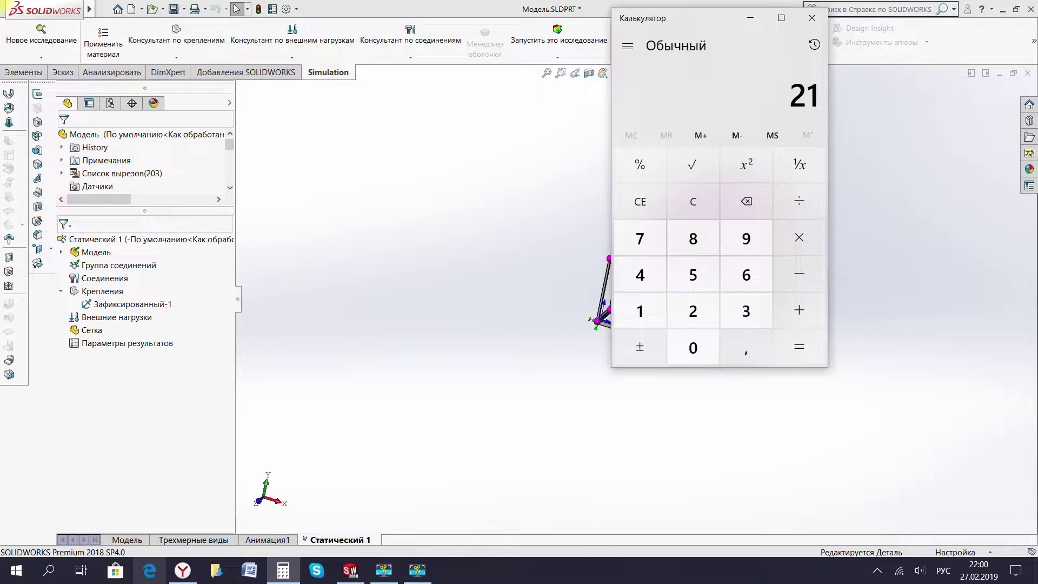
click(183, 570)
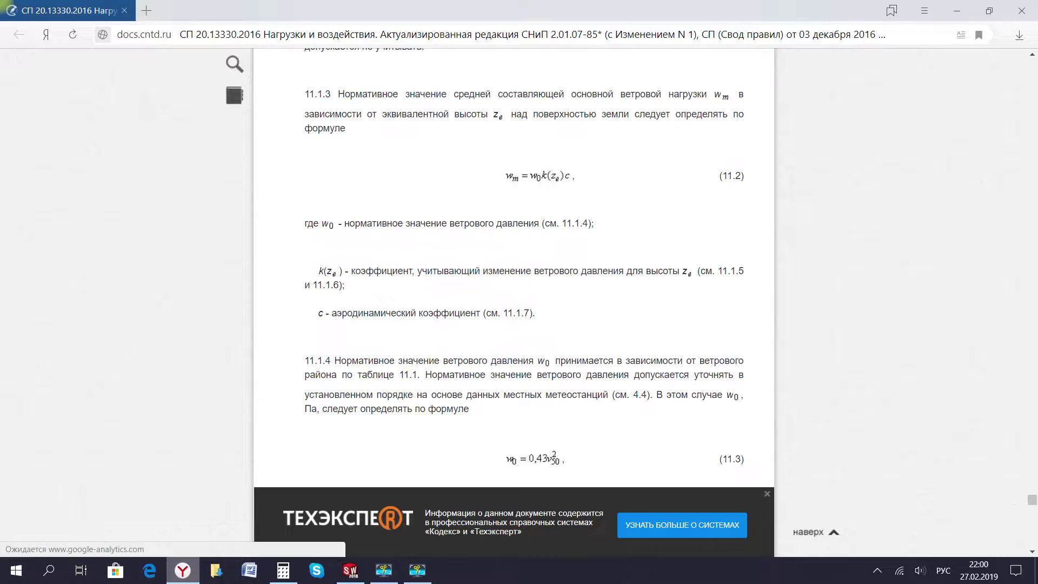
Scroll the SP 20.13330.2016 page past sections 8 and 9 to section 10 snow loads and Table 10.1.
scroll(513, 270, up, 2)
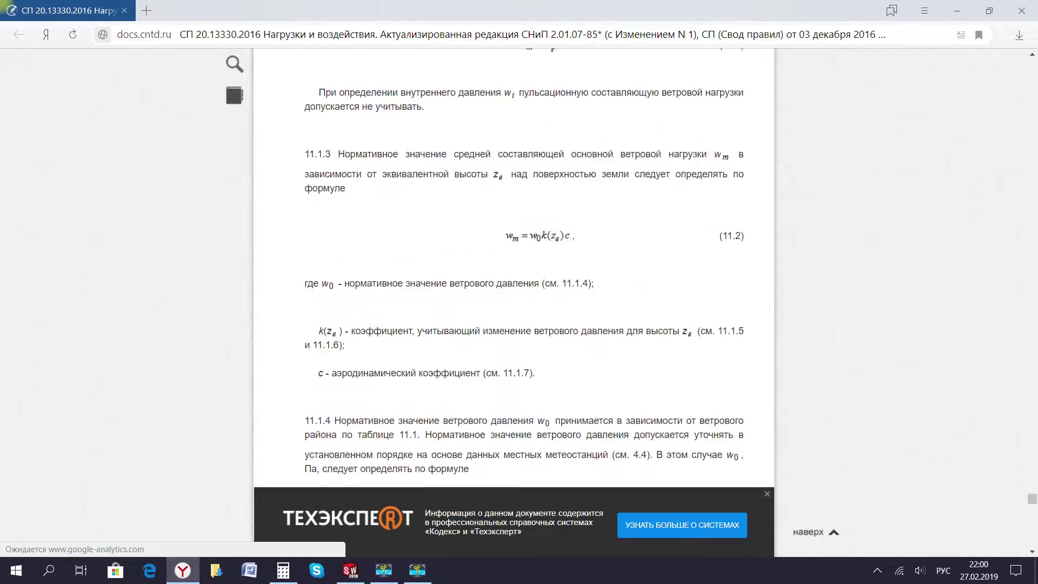
scroll(514, 270, up, 5)
scroll(514, 270, up, 5)
scroll(513, 270, up, 5)
scroll(513, 271, up, 2)
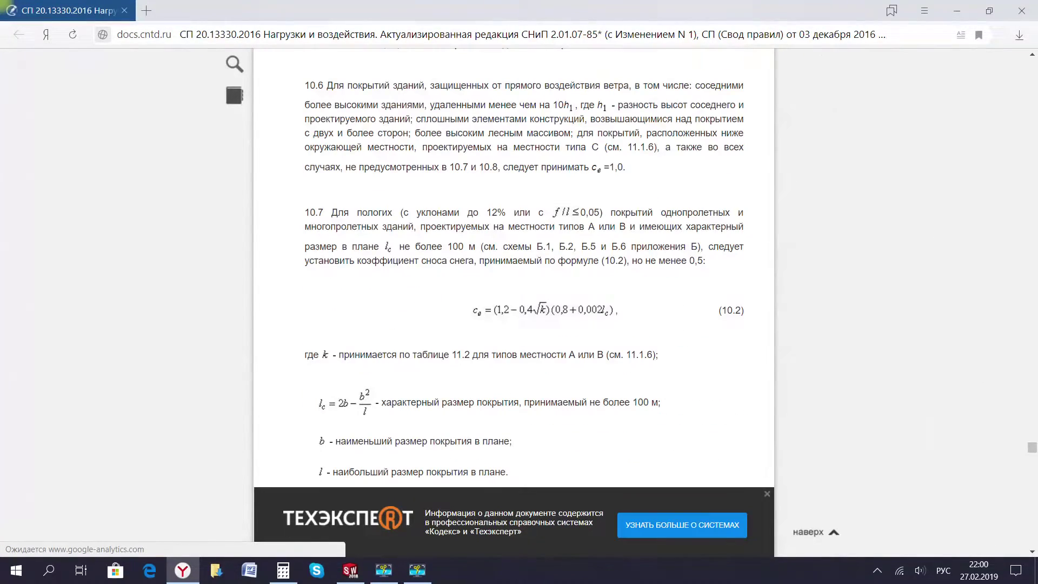
drag(1031, 446, 1031, 64)
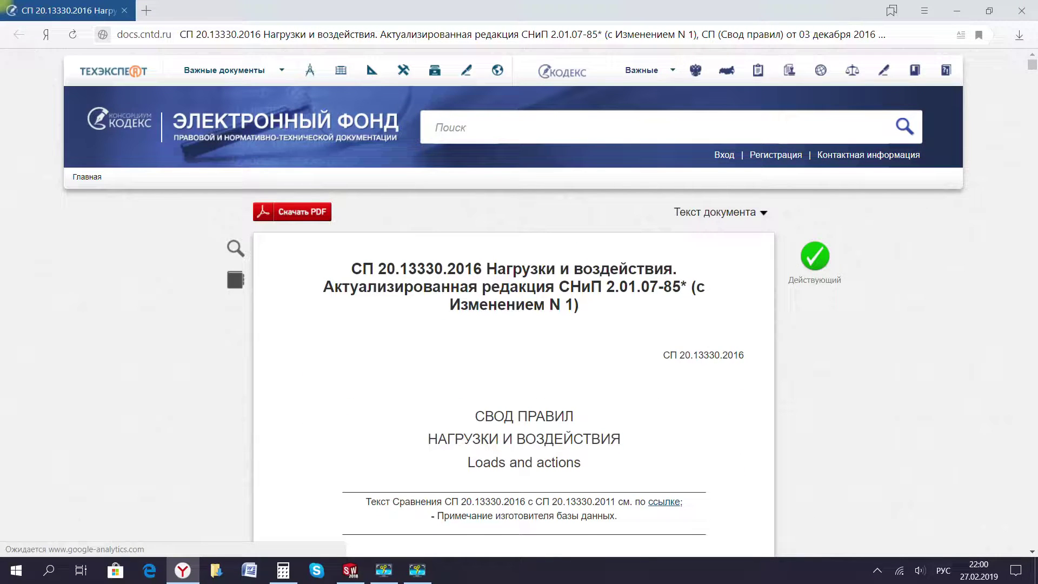
scroll(513, 270, down, 5)
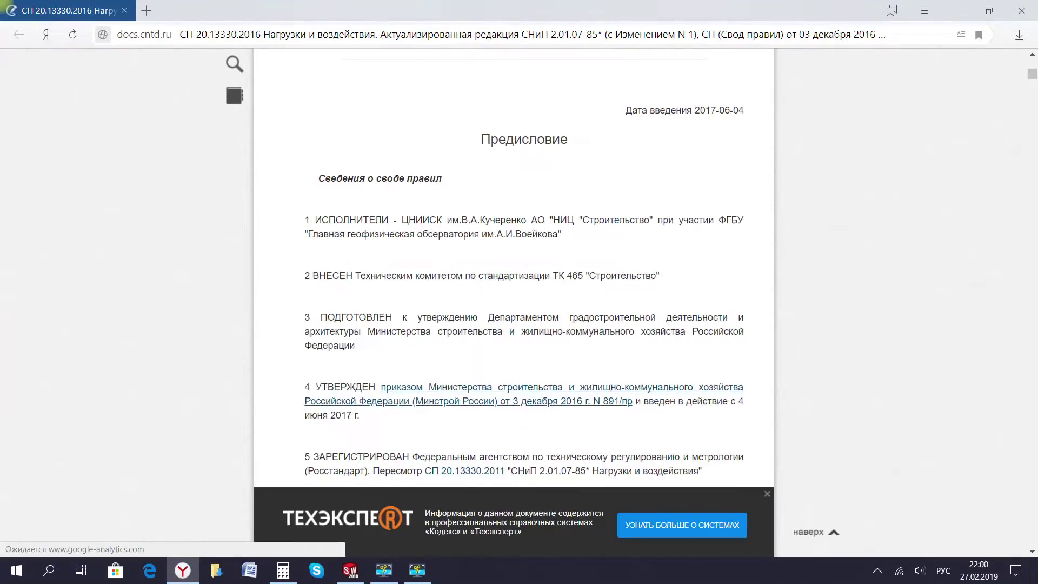
scroll(513, 270, down, 5)
scroll(513, 270, down, 5)
scroll(514, 270, down, 5)
scroll(513, 270, down, 5)
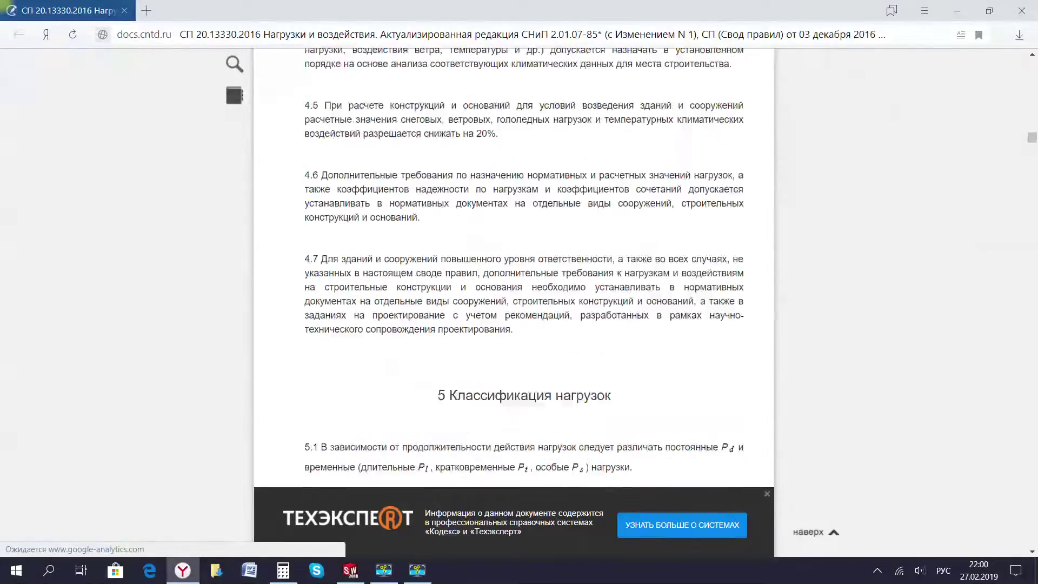
scroll(513, 271, down, 5)
scroll(514, 270, down, 5)
scroll(513, 270, down, 5)
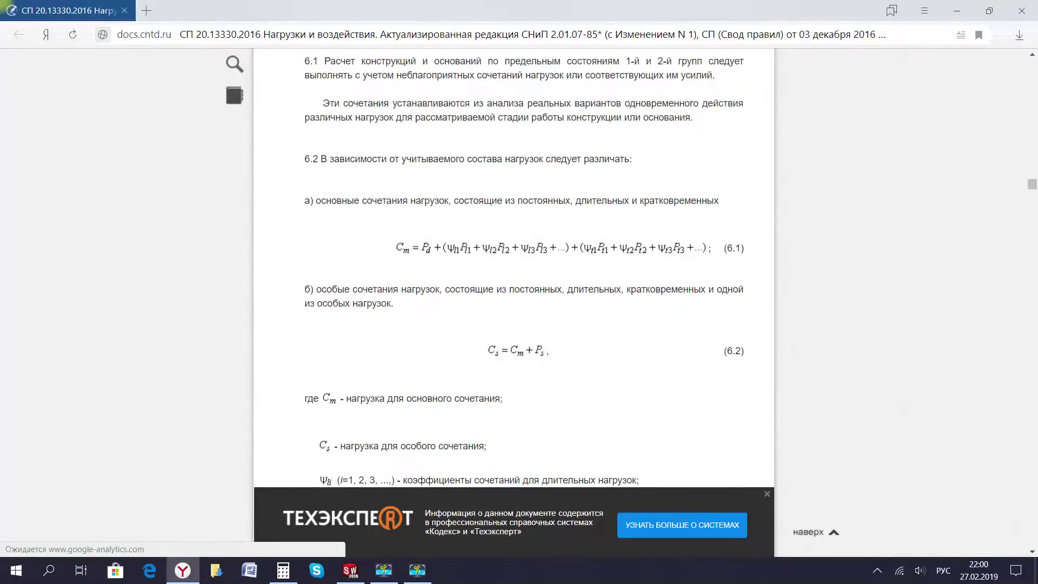
scroll(513, 271, down, 5)
scroll(513, 270, down, 5)
scroll(514, 270, down, 5)
scroll(514, 270, down, 5)
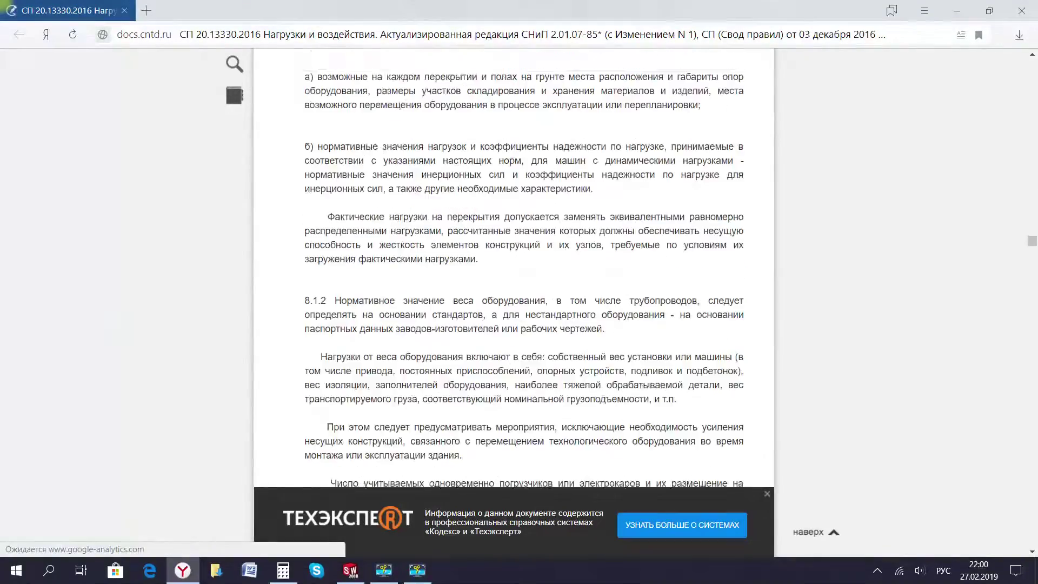
scroll(514, 270, down, 5)
scroll(513, 270, down, 5)
scroll(513, 270, down, 5)
scroll(513, 270, down, 5)
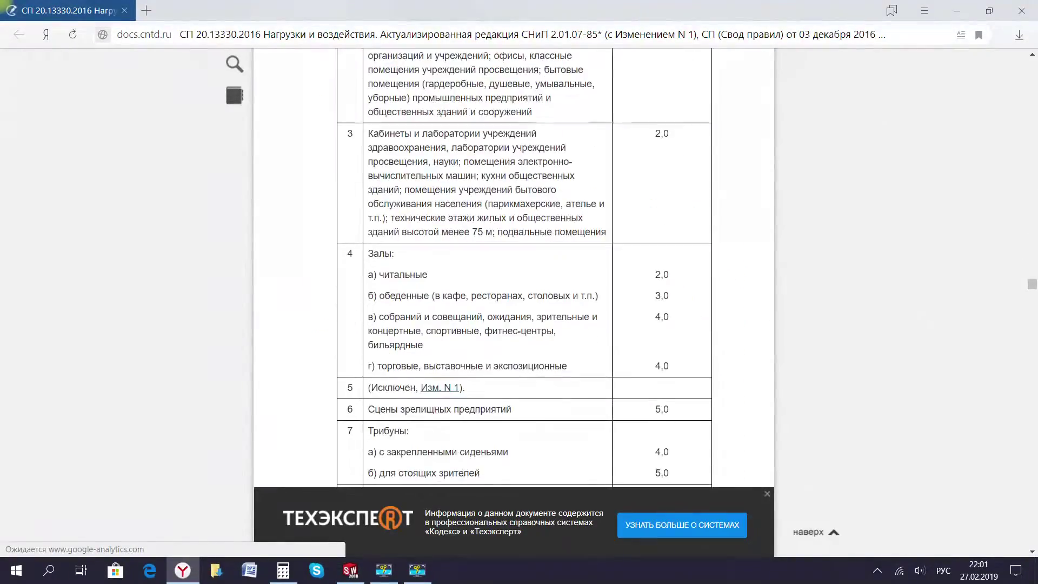
scroll(514, 271, down, 5)
scroll(514, 270, down, 5)
scroll(513, 270, down, 5)
scroll(513, 271, down, 5)
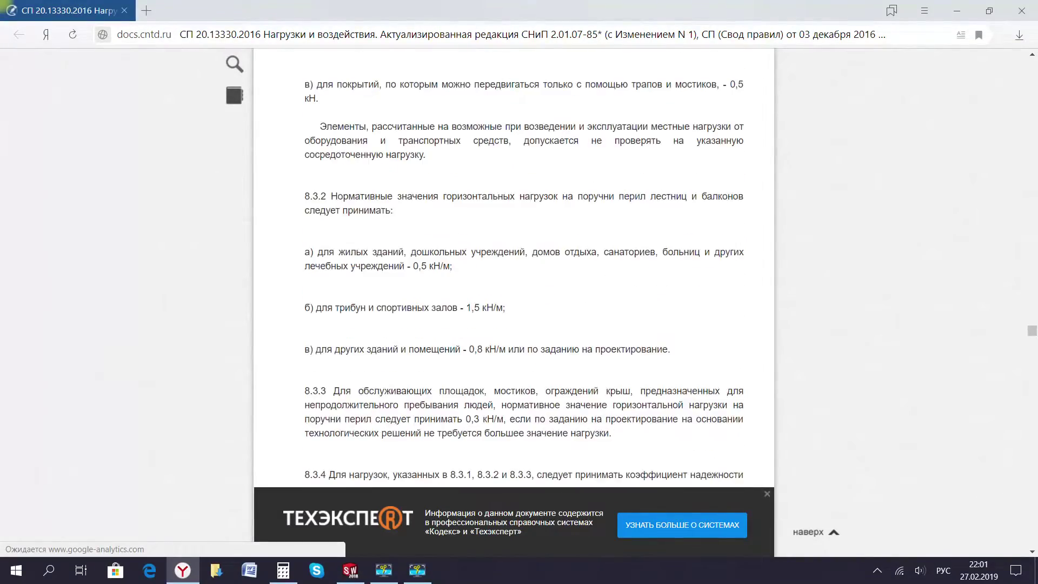
scroll(514, 270, down, 5)
scroll(513, 270, down, 5)
scroll(514, 271, down, 5)
scroll(513, 270, down, 5)
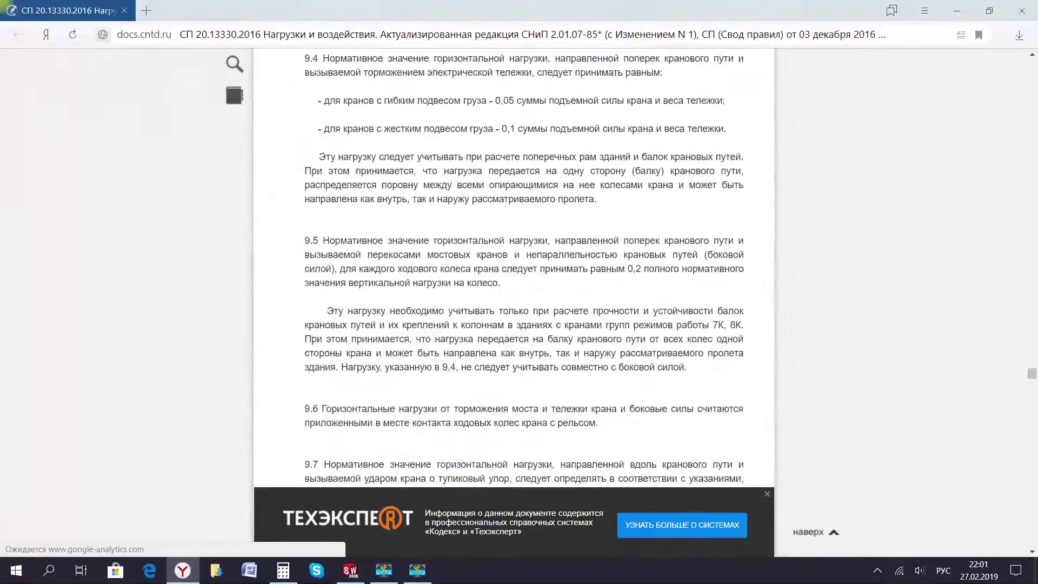
scroll(514, 270, down, 5)
scroll(513, 270, down, 5)
scroll(513, 271, down, 5)
scroll(513, 270, down, 5)
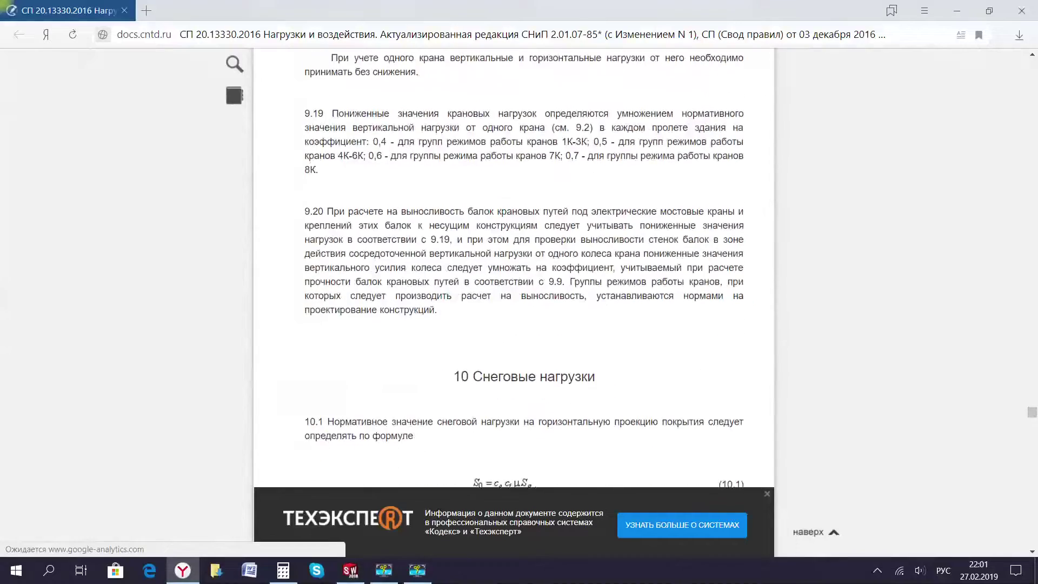
scroll(513, 271, down, 5)
scroll(513, 270, down, 3)
scroll(513, 270, up, 1)
scroll(514, 270, down, 8)
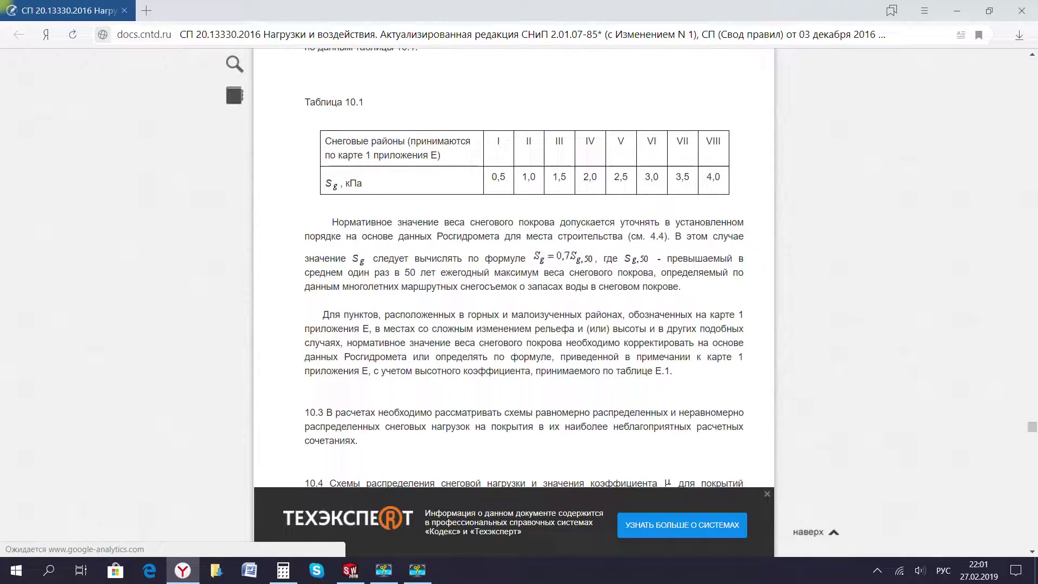
drag(558, 176, 566, 177)
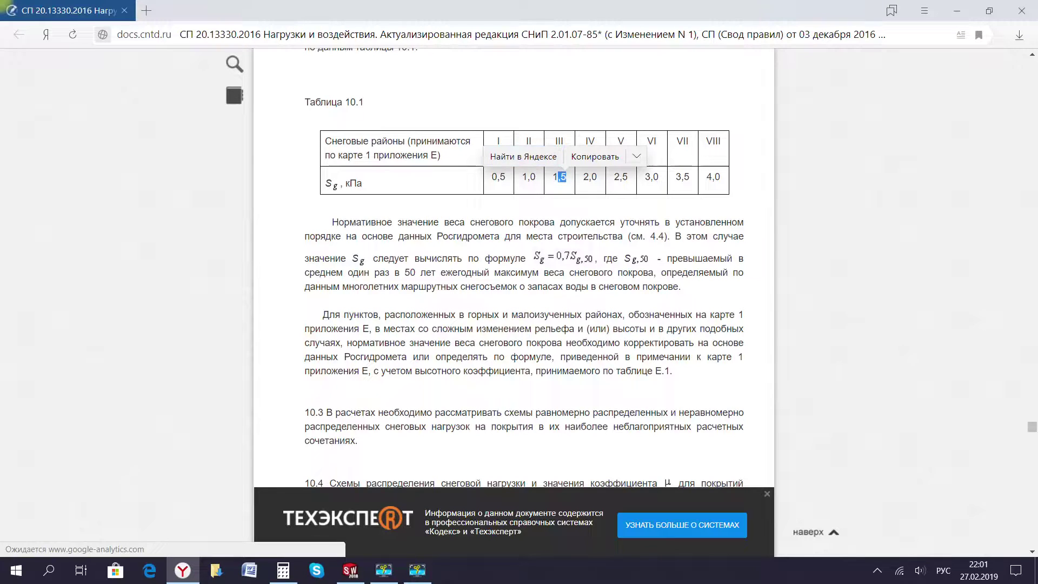
double_click(559, 140)
double_click(499, 141)
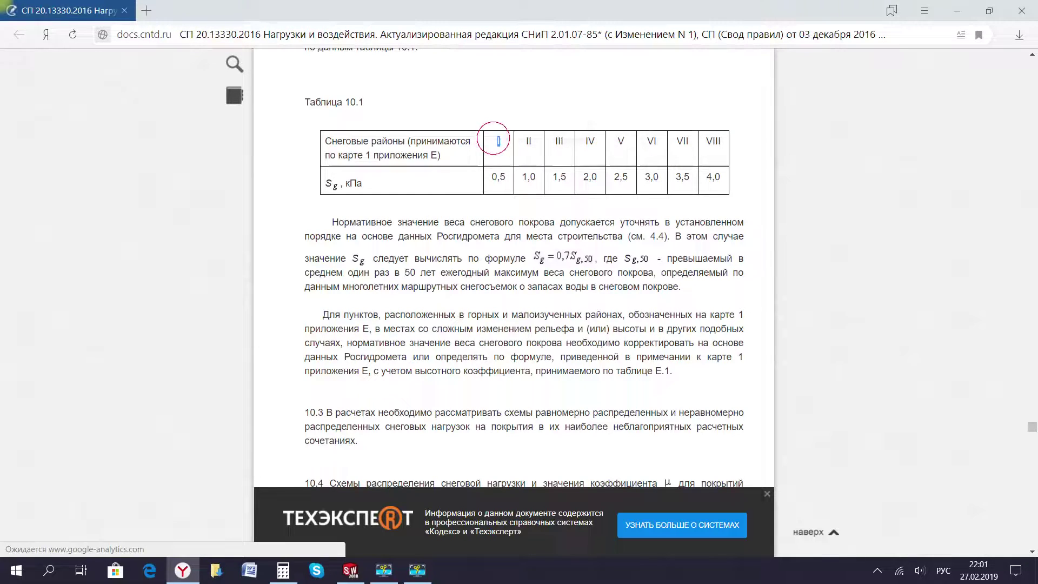
click(570, 141)
double_click(498, 177)
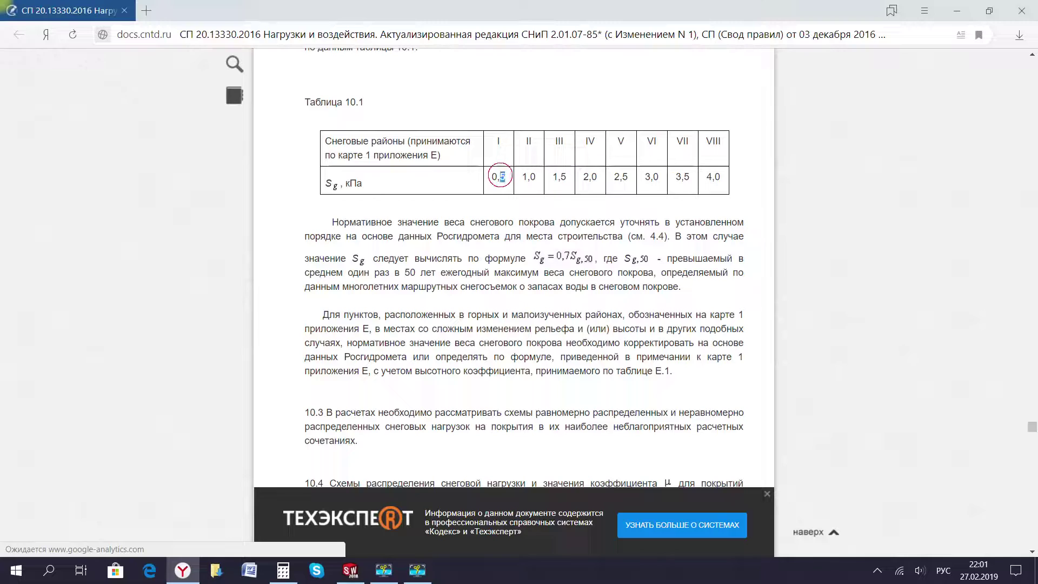
click(497, 184)
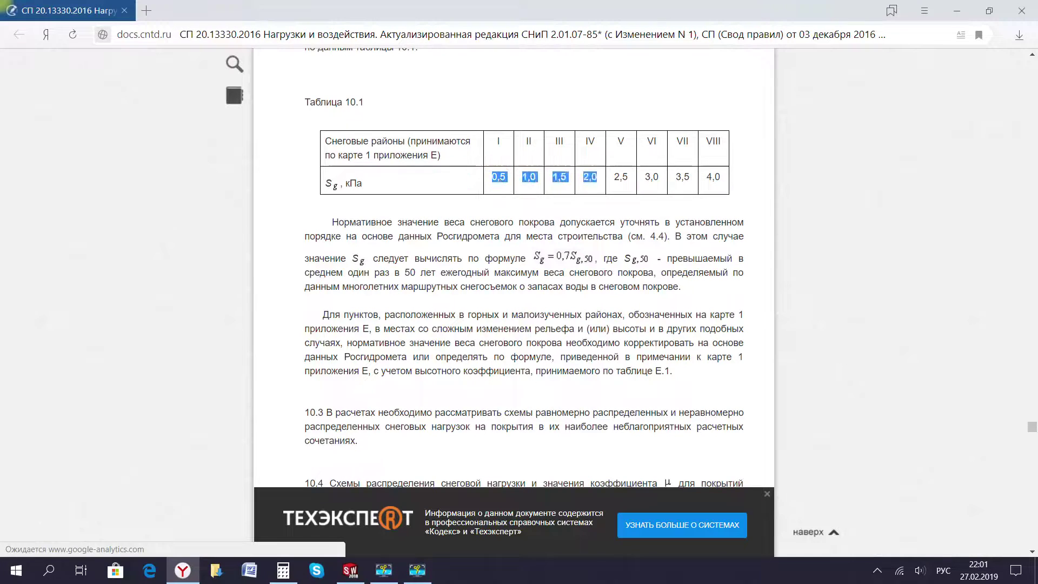
drag(497, 184, 346, 184)
click(711, 175)
drag(489, 176, 714, 179)
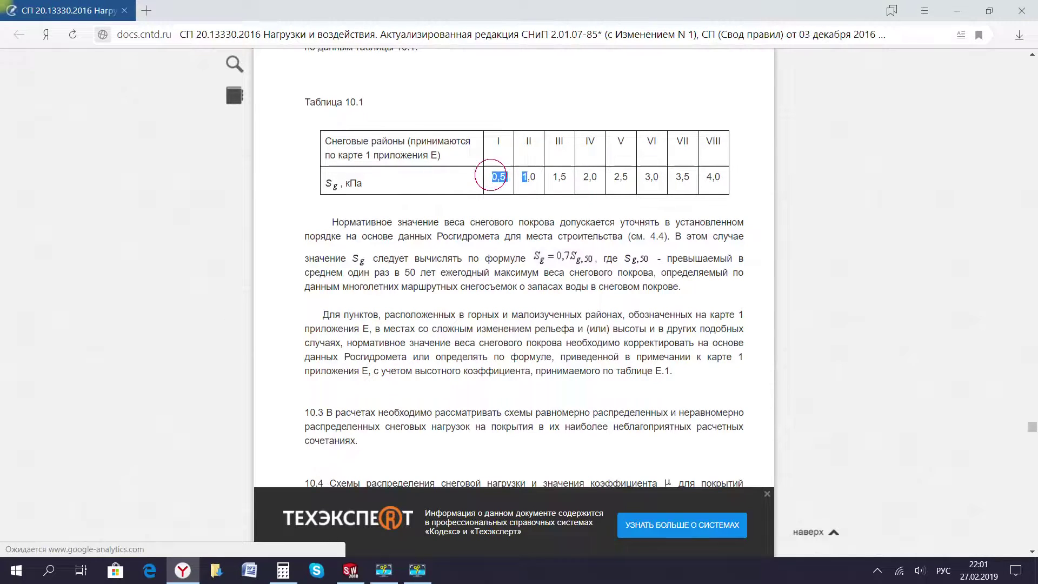
mouse_move(589, 181)
mouse_down()
mouse_move(551, 181)
mouse_move(719, 179)
mouse_up()
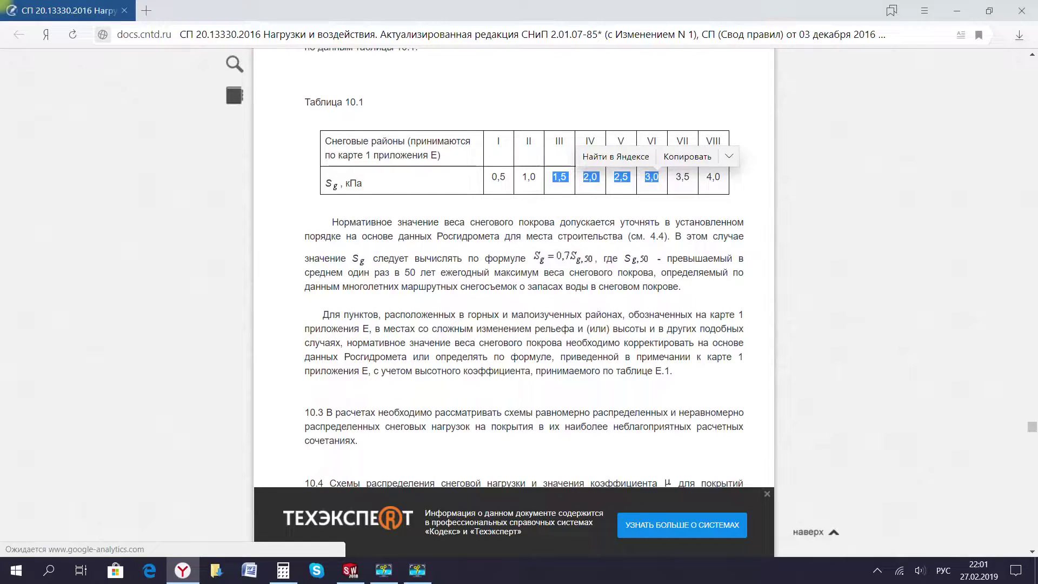
drag(545, 185, 609, 181)
click(609, 181)
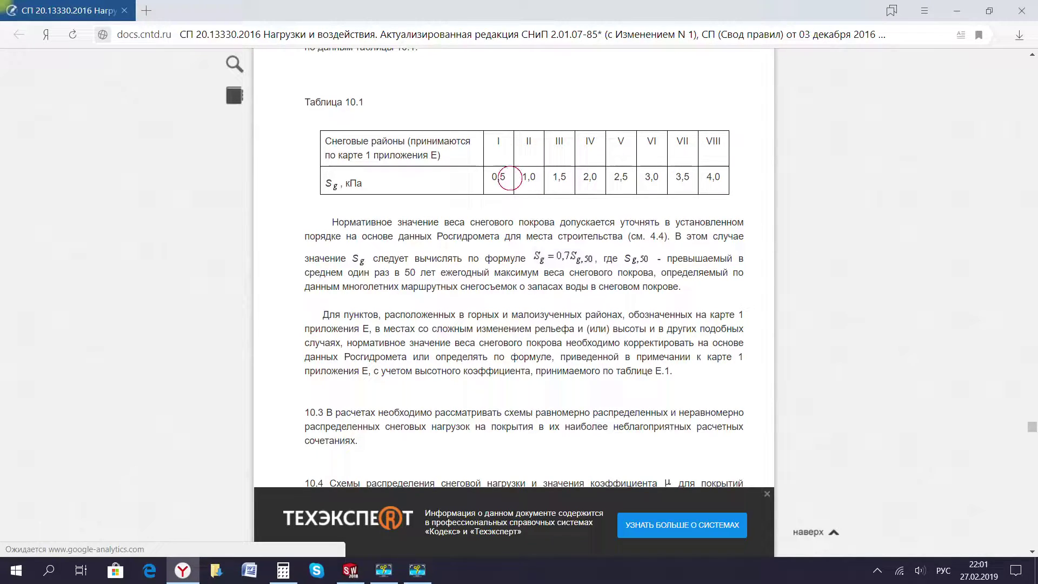
drag(540, 179, 329, 184)
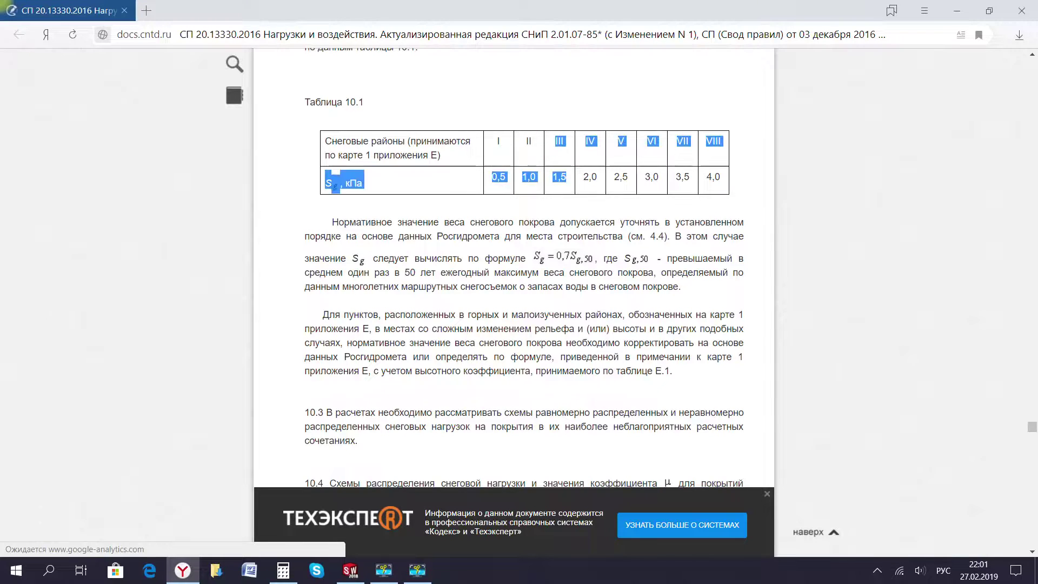
click(557, 185)
Scroll down to section 11 wind loads and the Table 11.1 wind pressures.
scroll(524, 270, down, 8)
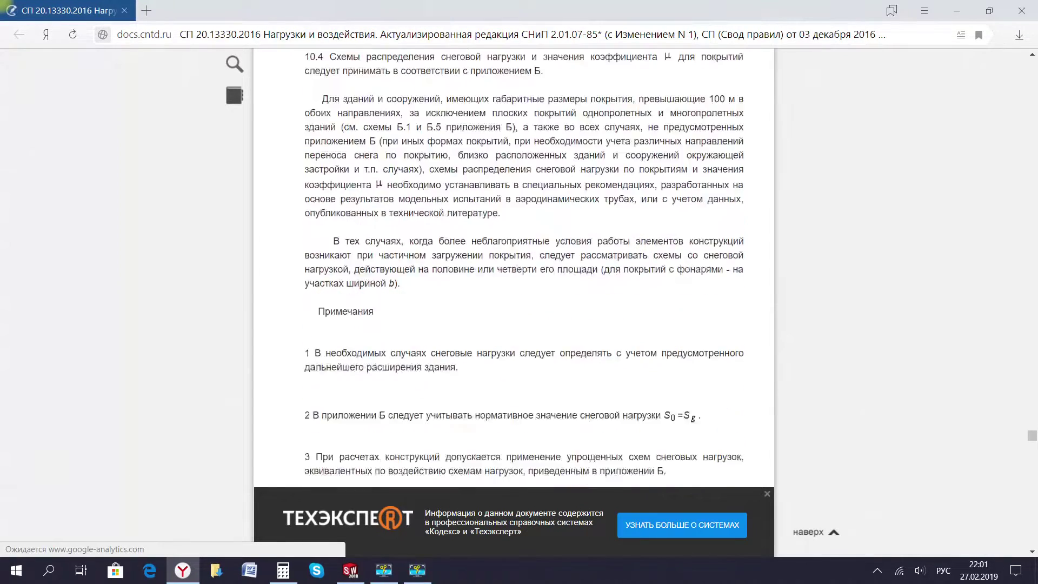
scroll(524, 270, down, 7)
scroll(524, 270, down, 5)
scroll(524, 270, down, 5)
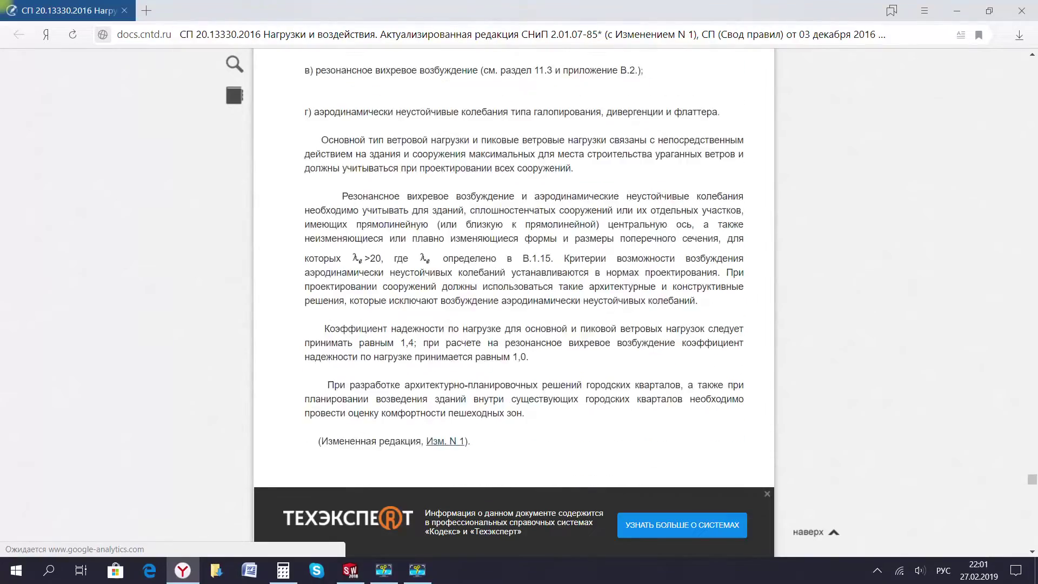
scroll(524, 270, down, 5)
scroll(524, 271, down, 5)
scroll(524, 270, up, 10)
scroll(525, 270, up, 5)
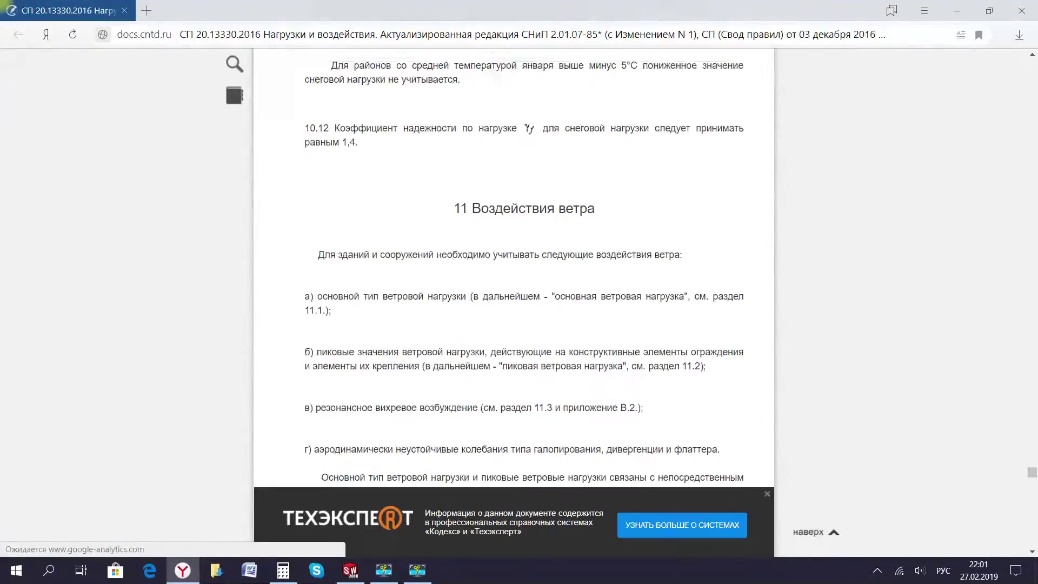
scroll(524, 270, down, 8)
scroll(524, 270, down, 10)
scroll(524, 270, down, 15)
scroll(524, 270, up, 1)
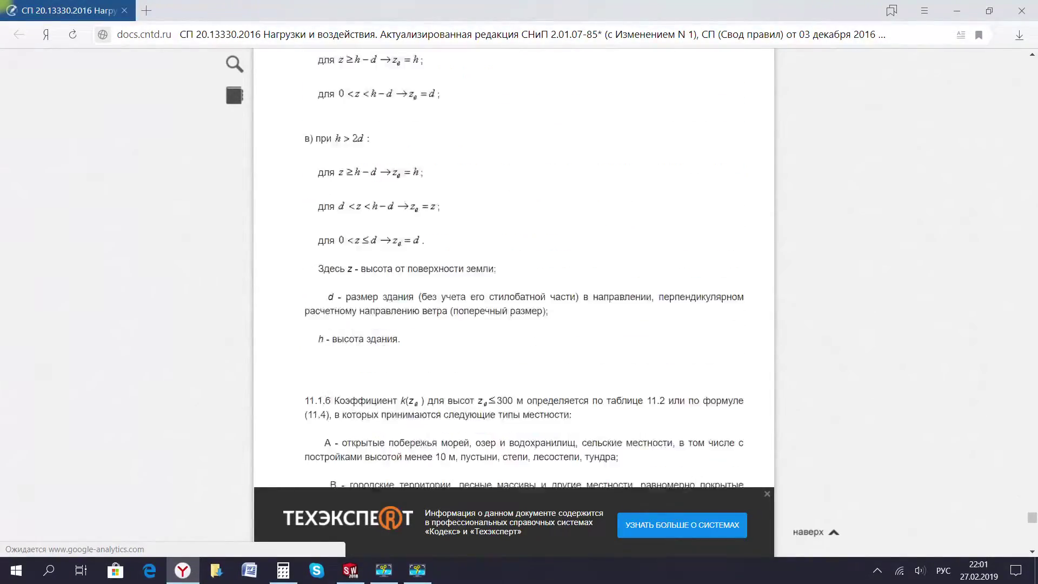
scroll(524, 270, up, 3)
scroll(524, 271, up, 5)
scroll(524, 270, up, 2)
scroll(524, 271, up, 5)
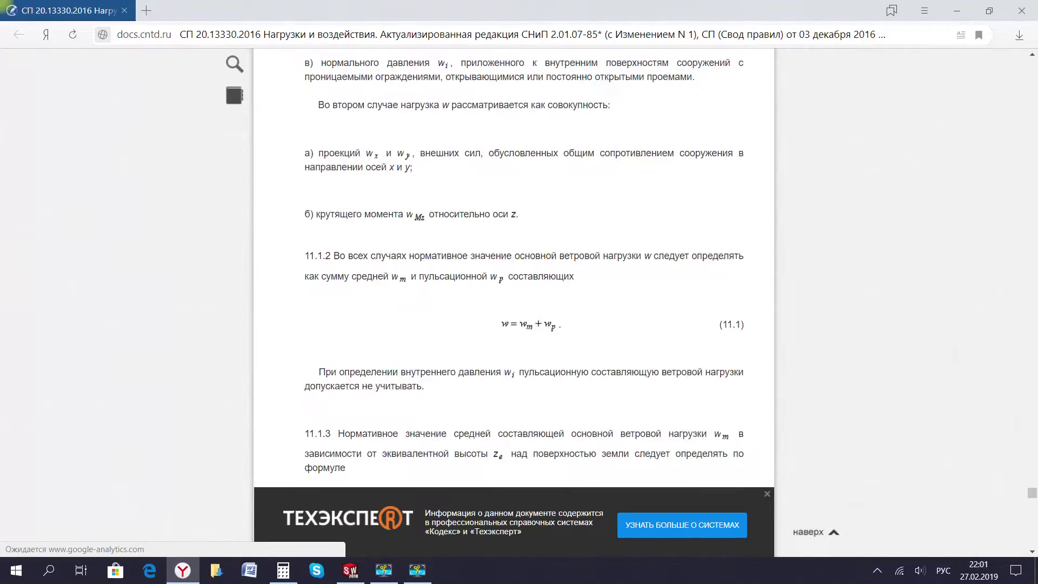
scroll(524, 271, up, 4)
scroll(524, 270, up, 5)
scroll(524, 270, up, 2)
scroll(524, 270, down, 2)
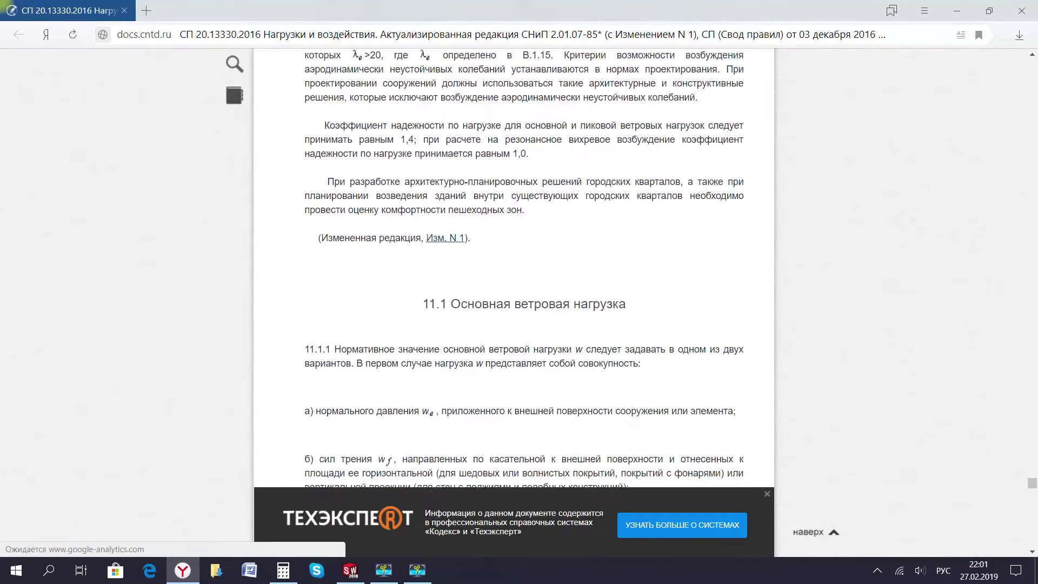
scroll(524, 270, down, 5)
scroll(524, 270, down, 5)
scroll(524, 270, down, 5)
scroll(525, 270, down, 1)
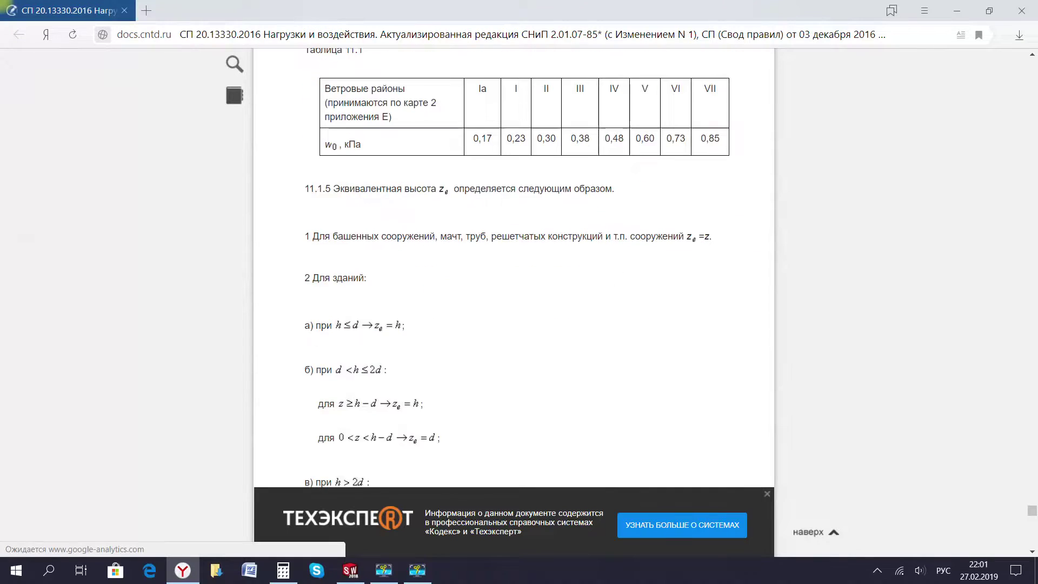
Highlight the 0,30 kPa region II pressure in Table 11.1, then scroll on to item 11.1.6.
click(480, 100)
drag(533, 139, 554, 139)
scroll(554, 139, down, 3)
scroll(513, 270, down, 8)
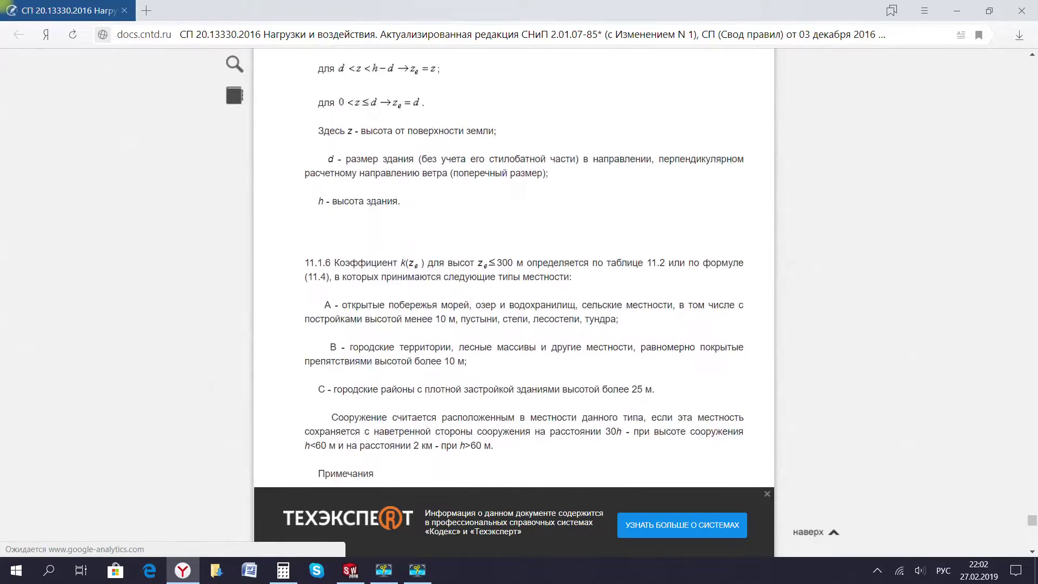
scroll(513, 271, down, 6)
scroll(513, 270, down, 8)
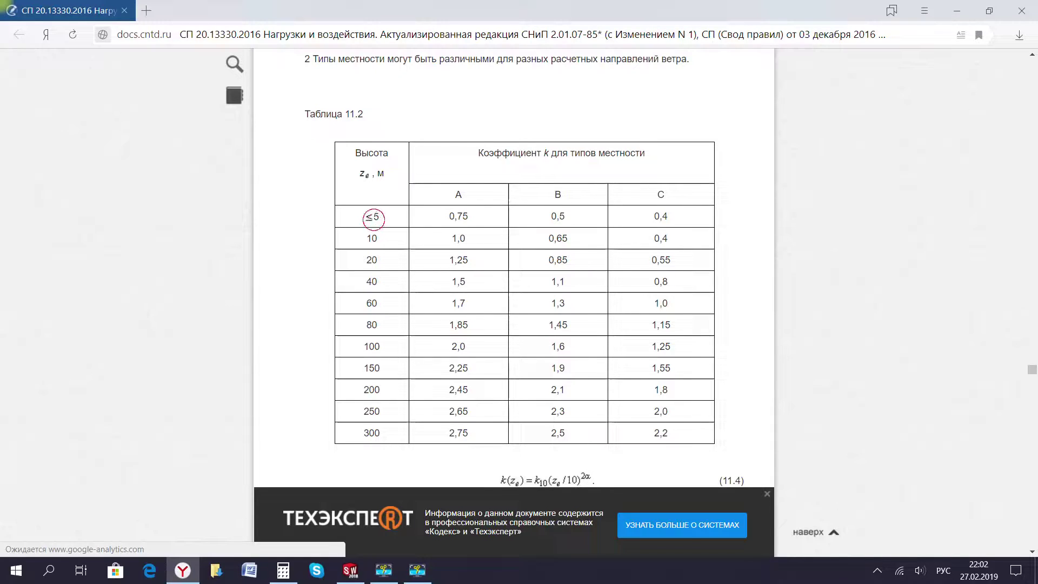
Highlight the 0,5 k coefficient for terrain type B in Table 11.2.
mouse_move(375, 217)
mouse_down()
mouse_move(565, 216)
mouse_move(551, 216)
mouse_up()
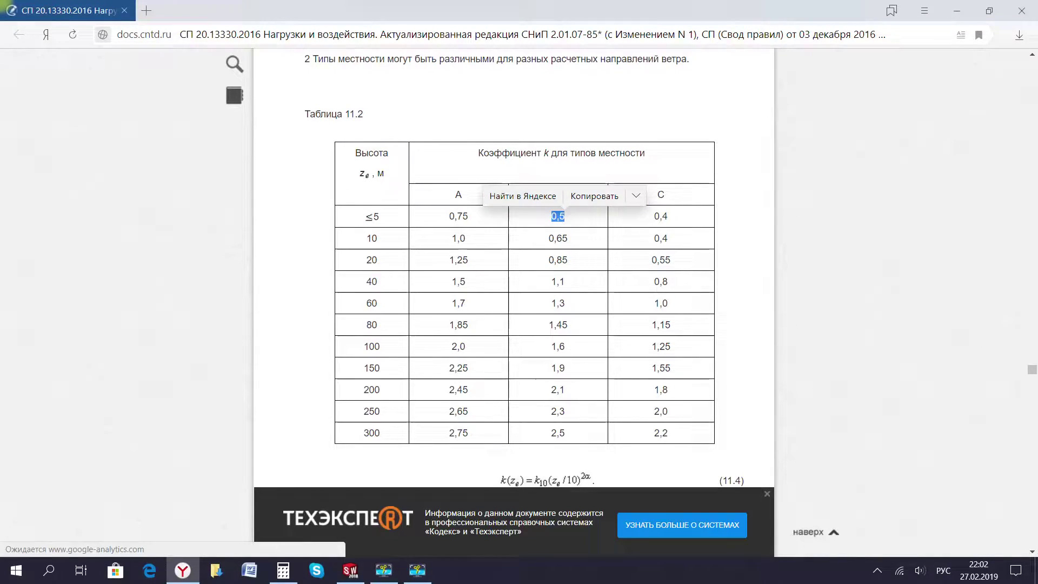
click(550, 216)
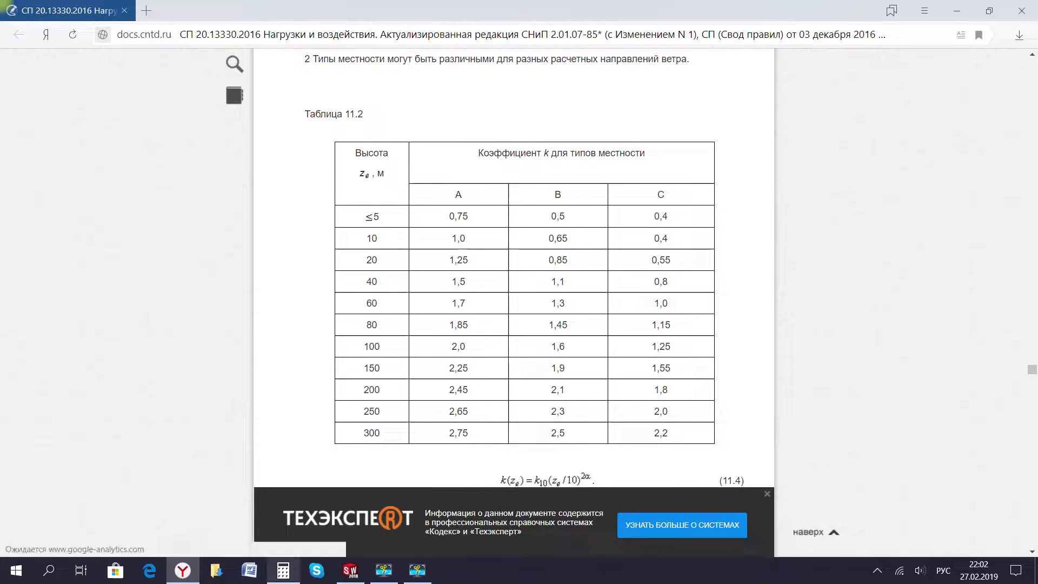
scroll(513, 270, up, 5)
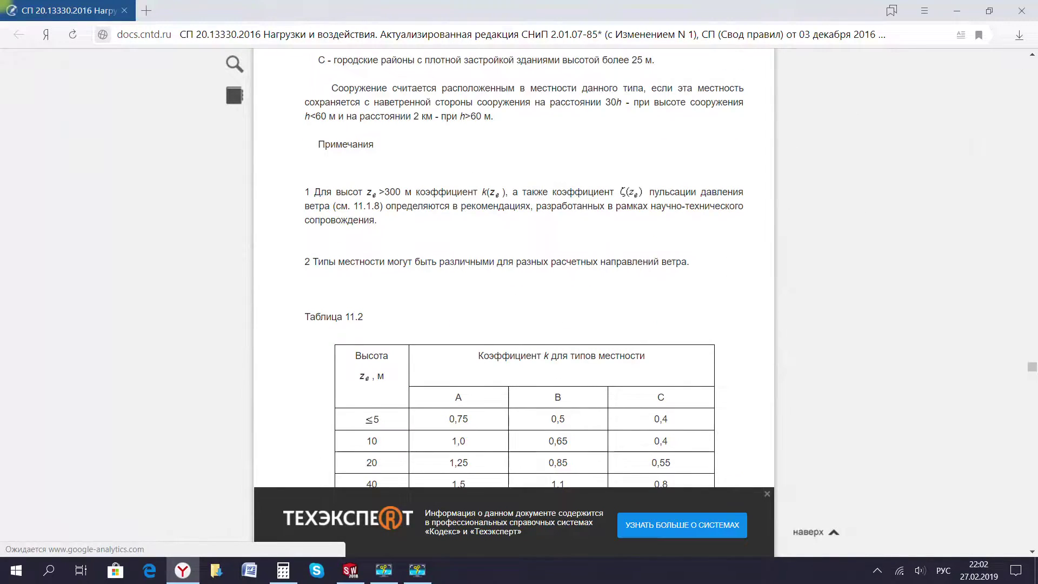
scroll(513, 270, down, 5)
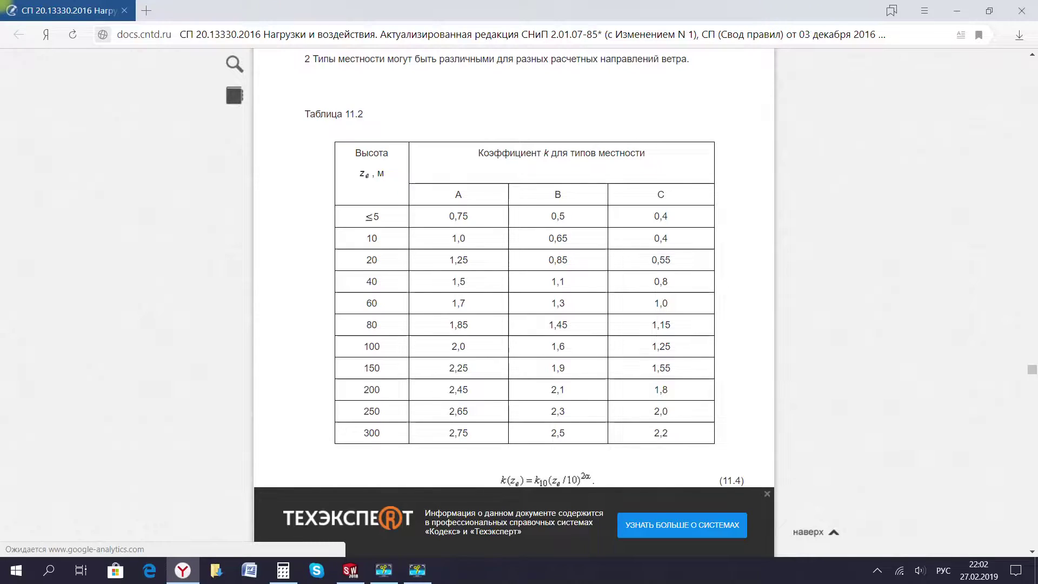
scroll(524, 271, up, 2)
scroll(524, 270, up, 4)
Scroll back up to Table 11.1 and bring Calculator showing 21 back on screen.
scroll(524, 270, up, 3)
scroll(524, 270, up, 2)
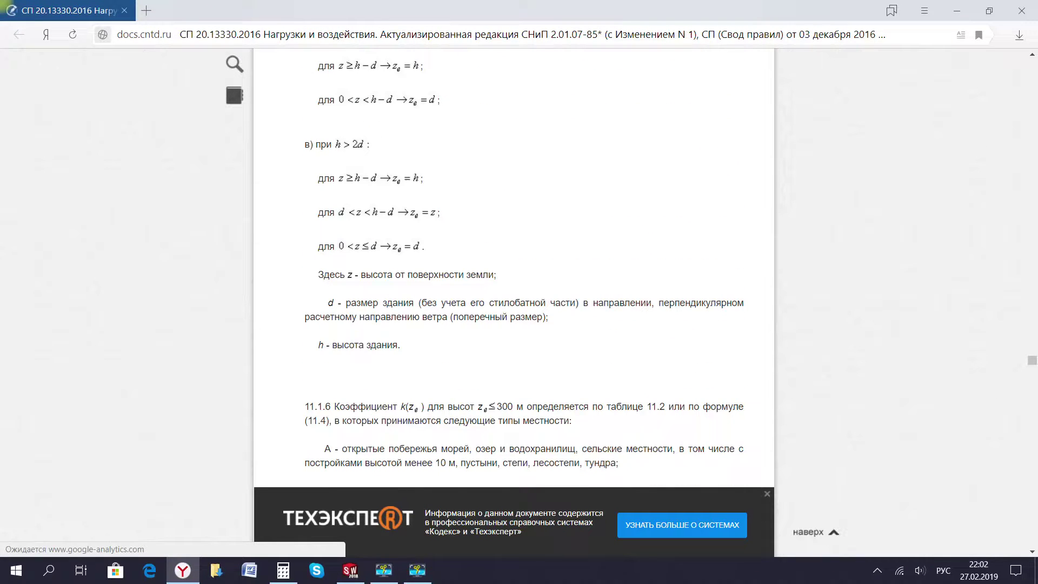
scroll(514, 270, up, 5)
scroll(514, 270, up, 5)
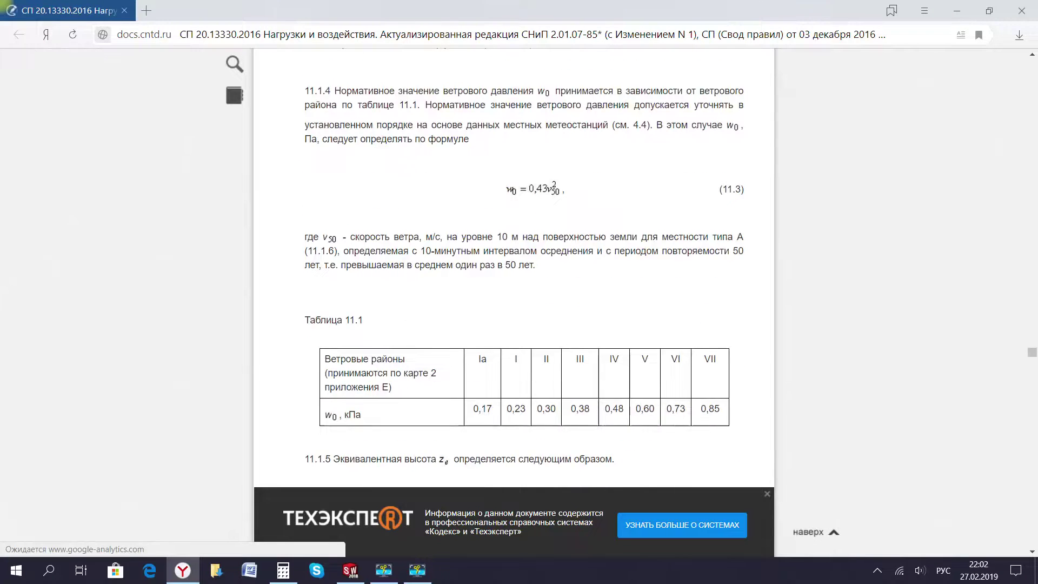
scroll(514, 270, down, 5)
scroll(513, 270, up, 2)
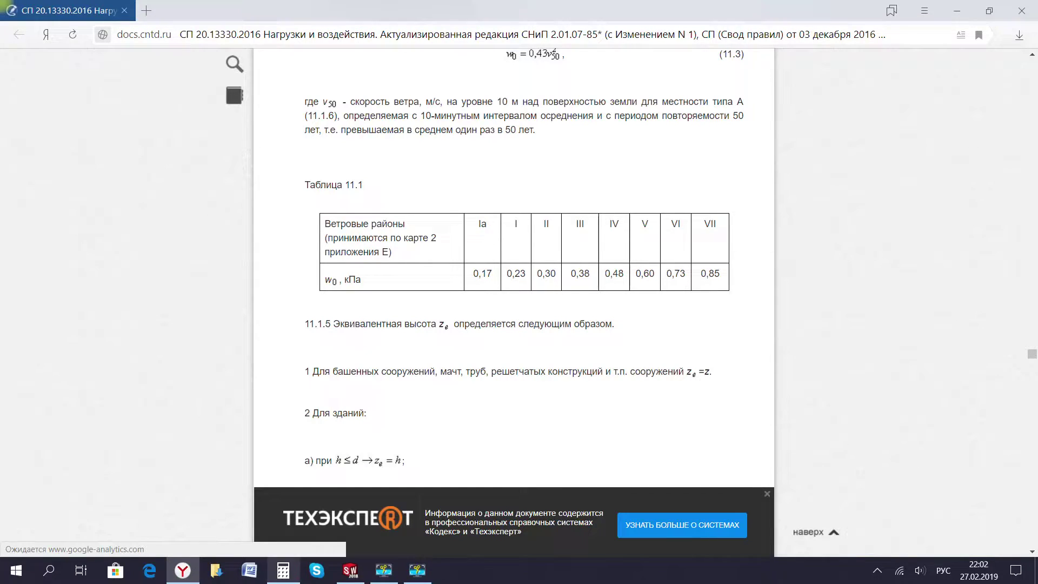
click(283, 570)
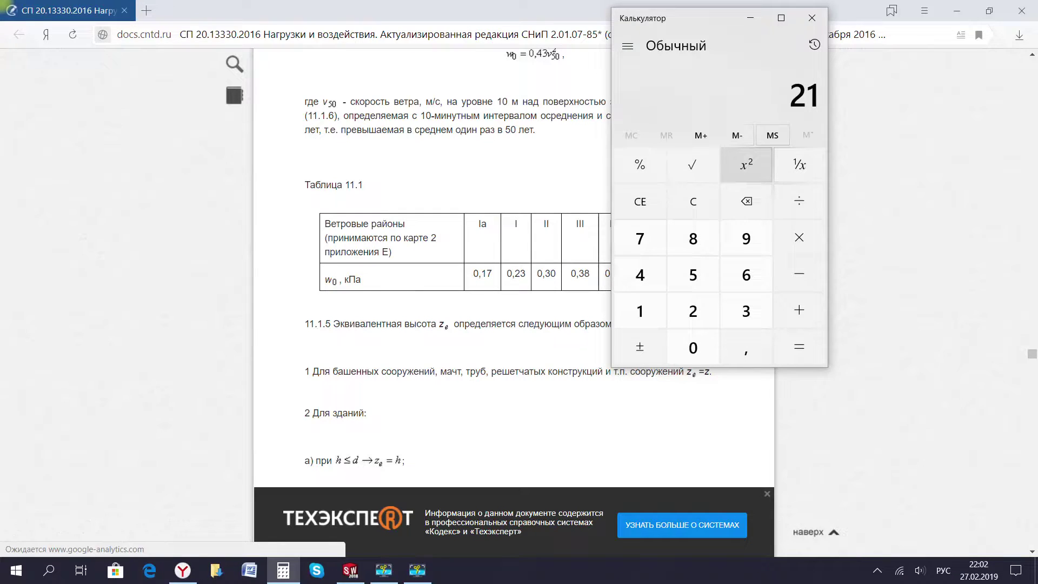
Multiply 21 by 0,8 to get 16,8, then minimize Calculator and the browser to return to SOLIDWORKS.
key(asterisk)
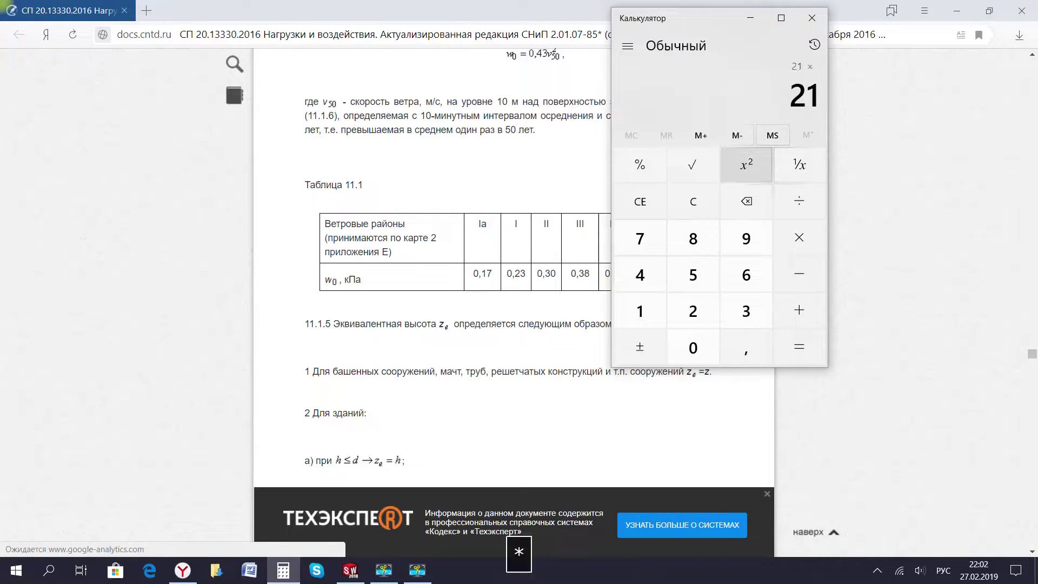
key(comma)
key(8)
key(Return)
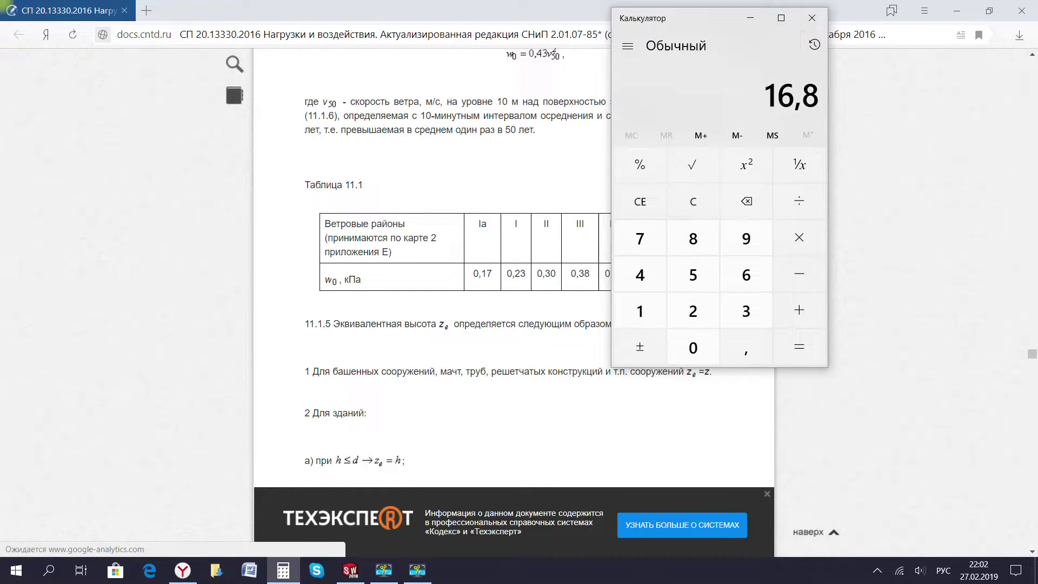
click(750, 17)
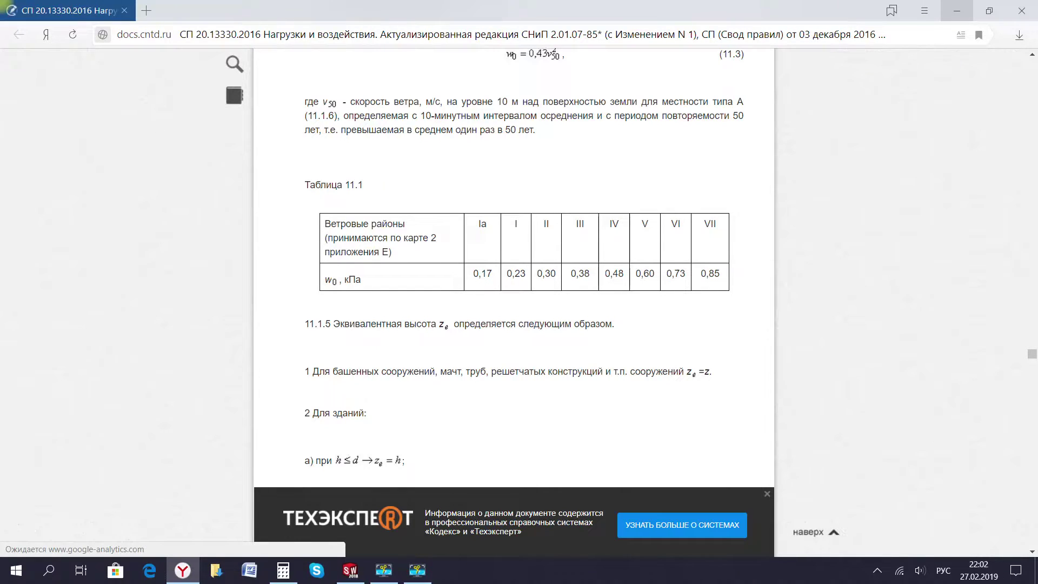
click(957, 10)
Orbit the frame to an elevated isometric view and bring up Evaluate > Measure.
middle_drag(600, 357, 546, 351)
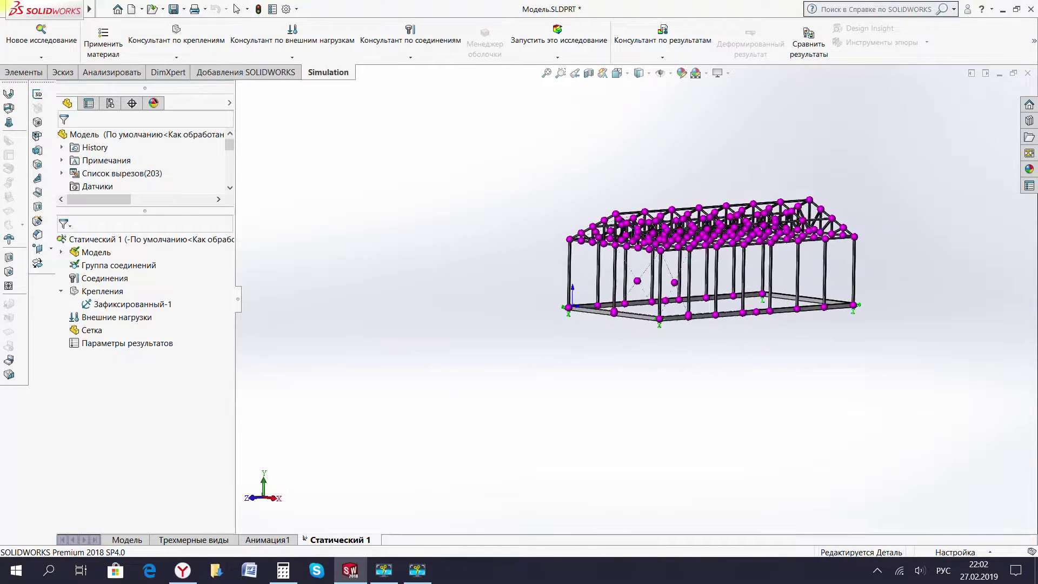
middle_drag(610, 272, 578, 303)
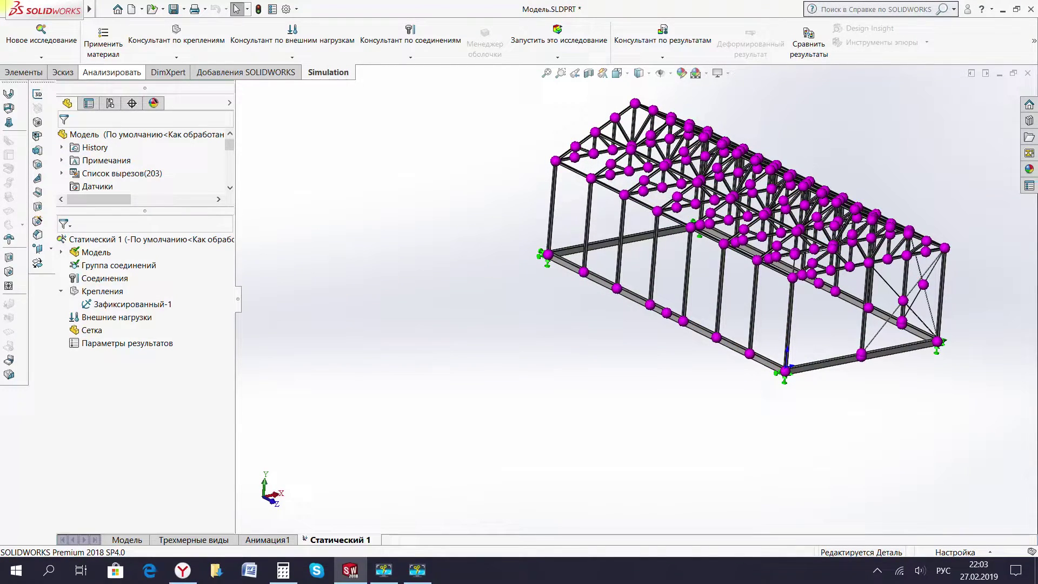
click(104, 68)
click(136, 38)
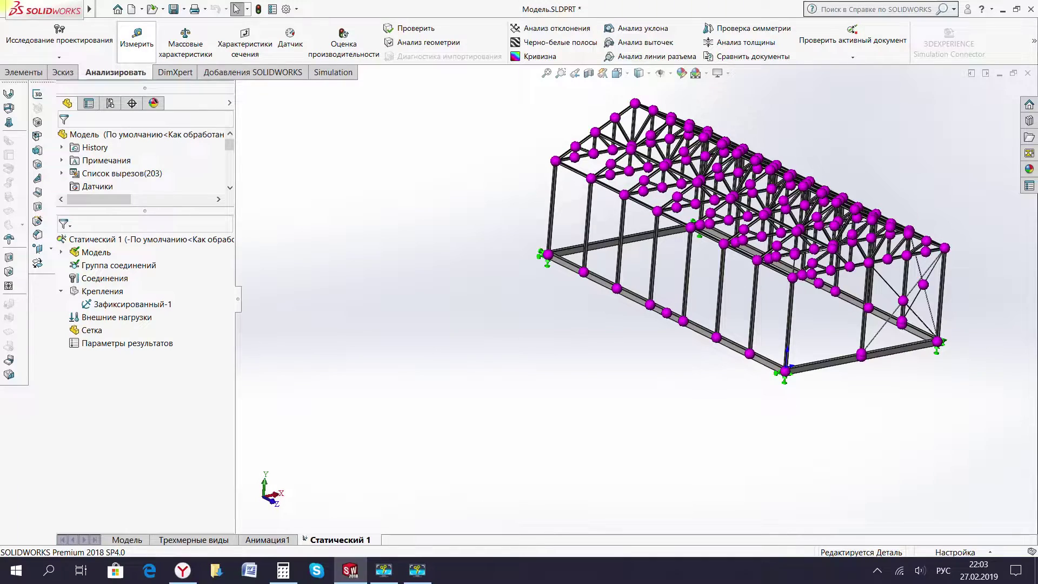
scroll(803, 327, down, 4)
scroll(825, 376, down, 3)
scroll(824, 376, down, 2)
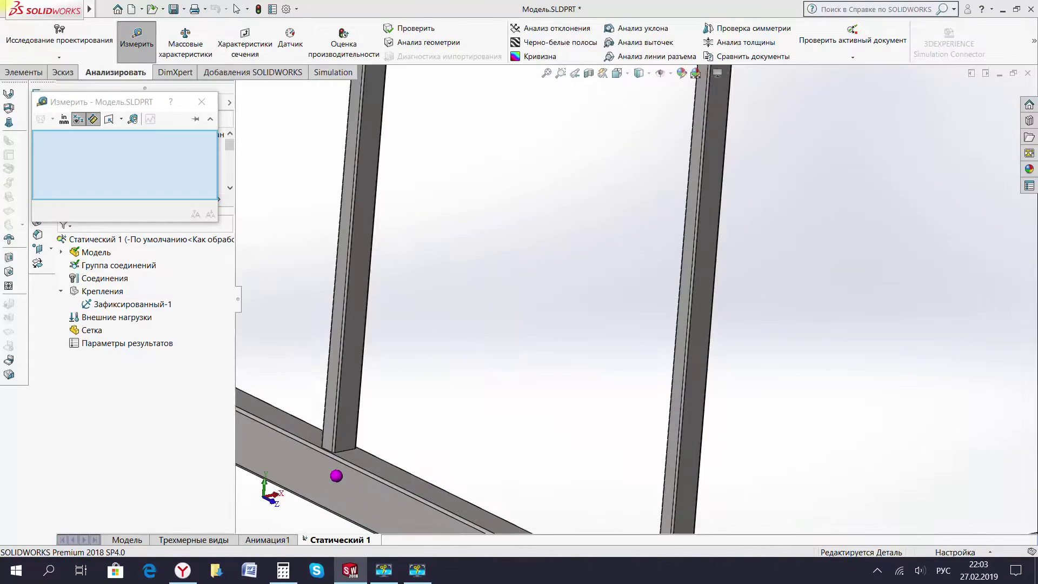
Measure the normal distance between two adjacent wall posts: 1070 mm.
click(670, 335)
scroll(400, 270, down, 2)
scroll(400, 270, down, 2)
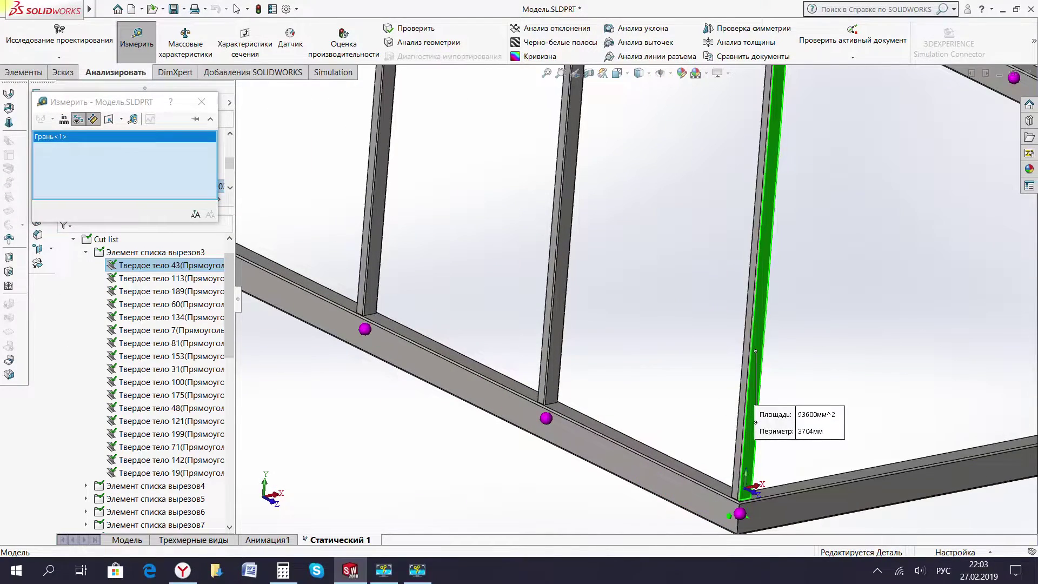
scroll(399, 270, down, 3)
click(976, 418)
scroll(976, 418, up, 3)
scroll(976, 418, up, 2)
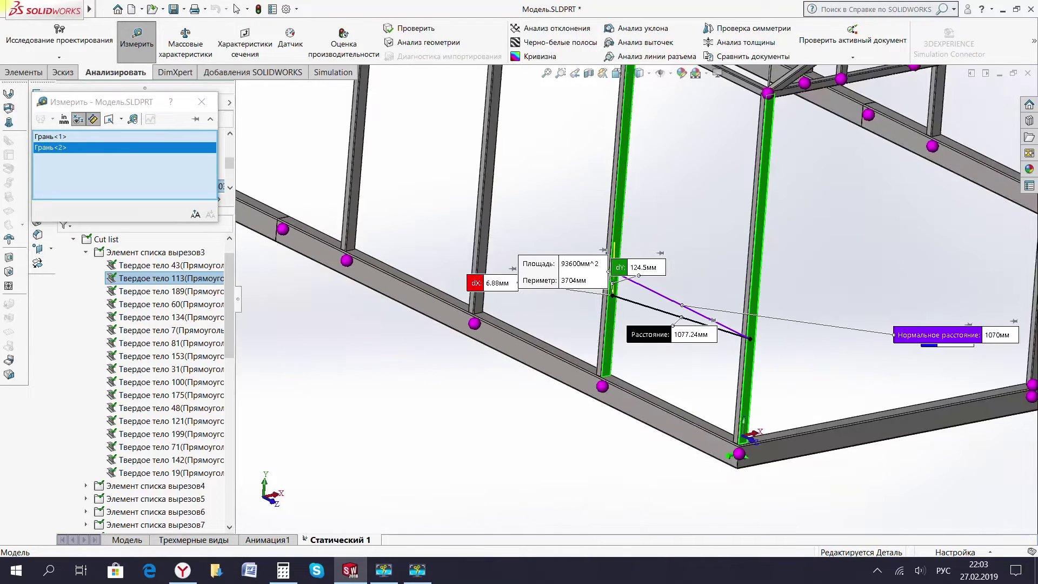
scroll(662, 324, down, 3)
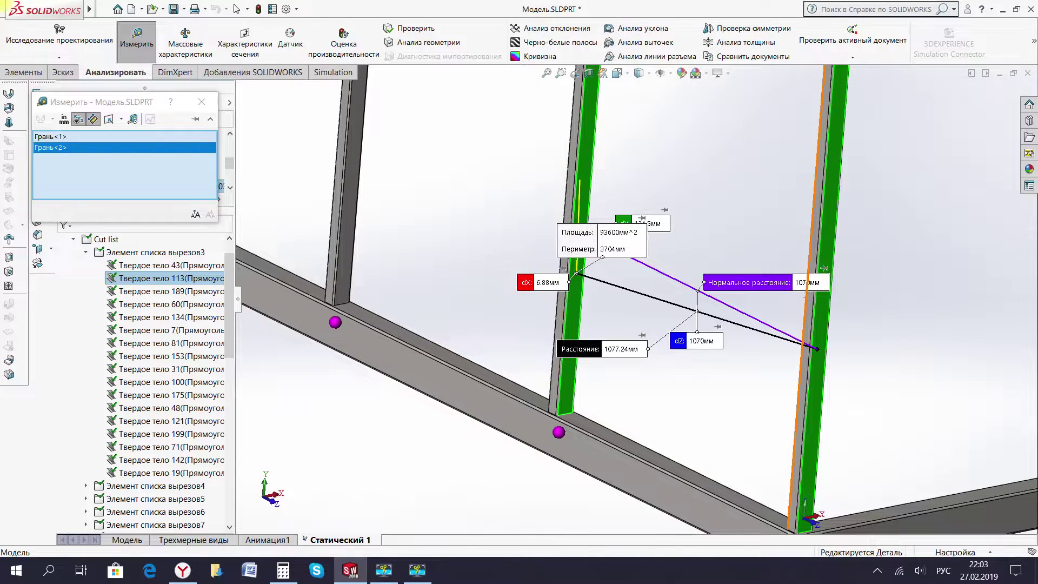
key(Escape)
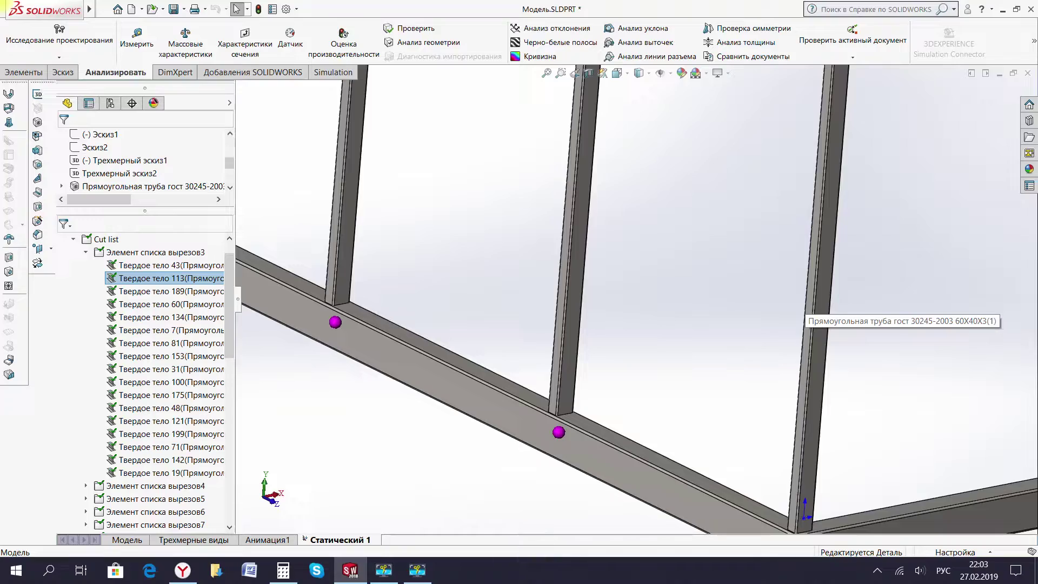
scroll(800, 311, up, 1)
scroll(800, 311, up, 2)
scroll(799, 310, up, 2)
scroll(799, 310, down, 1)
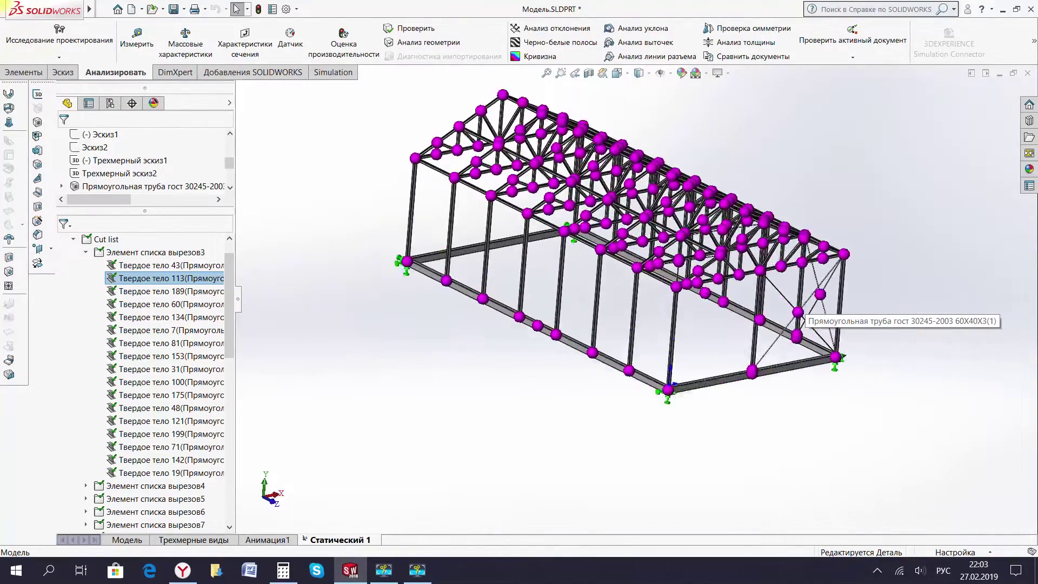
scroll(800, 311, down, 3)
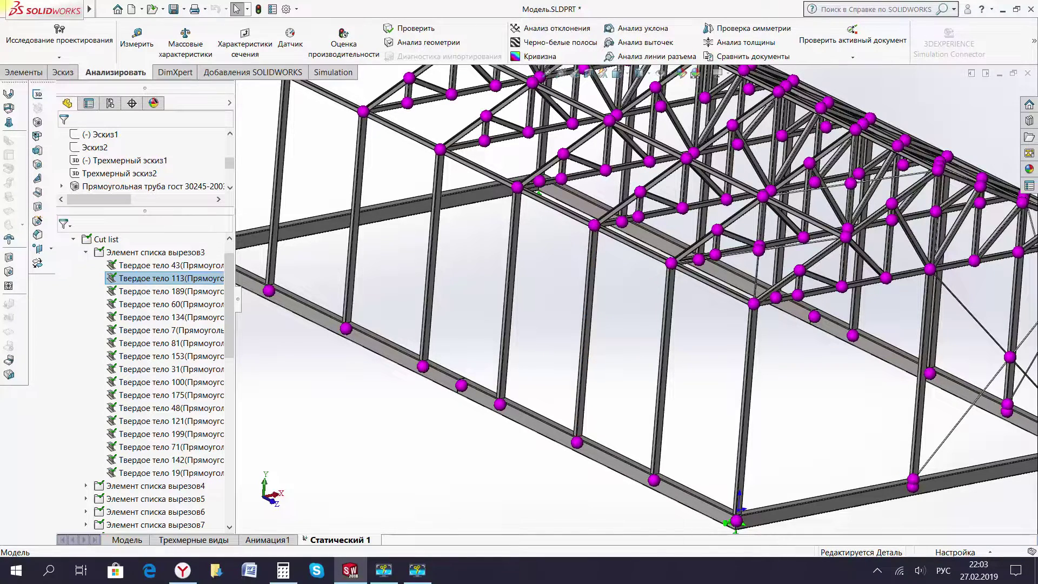
scroll(657, 367, up, 5)
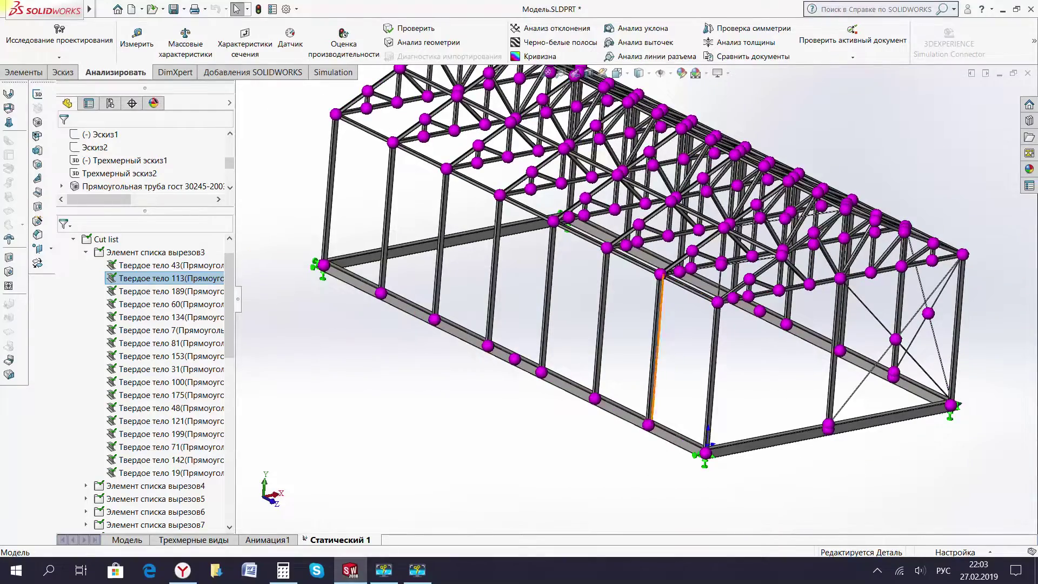
mouse_move(657, 368)
middle_down()
mouse_move(811, 351)
mouse_move(583, 340)
middle_up()
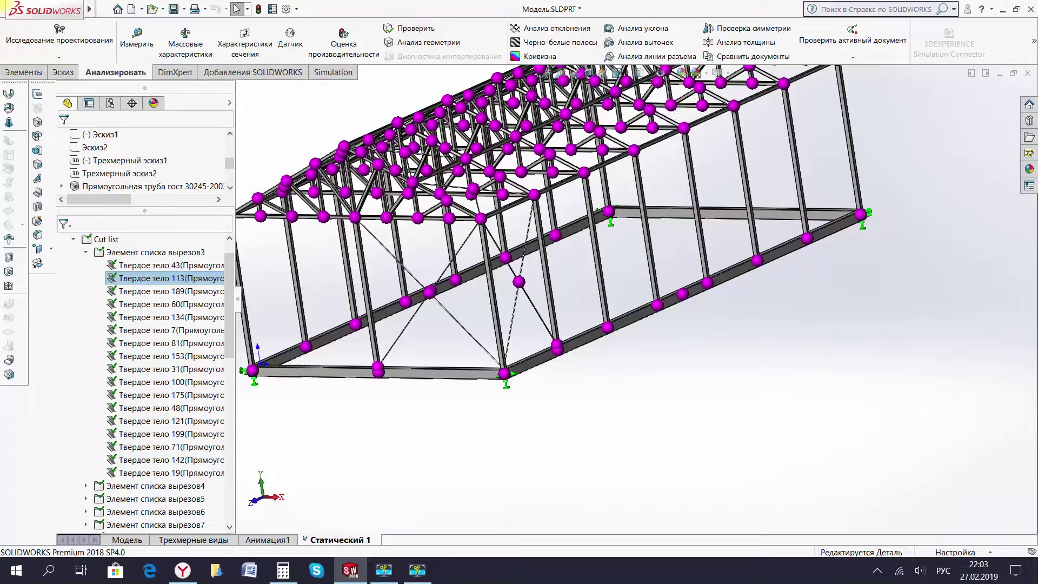
scroll(703, 346, up, 3)
mouse_move(702, 345)
middle_down()
mouse_move(718, 357)
mouse_move(745, 324)
middle_up()
scroll(648, 243, down, 2)
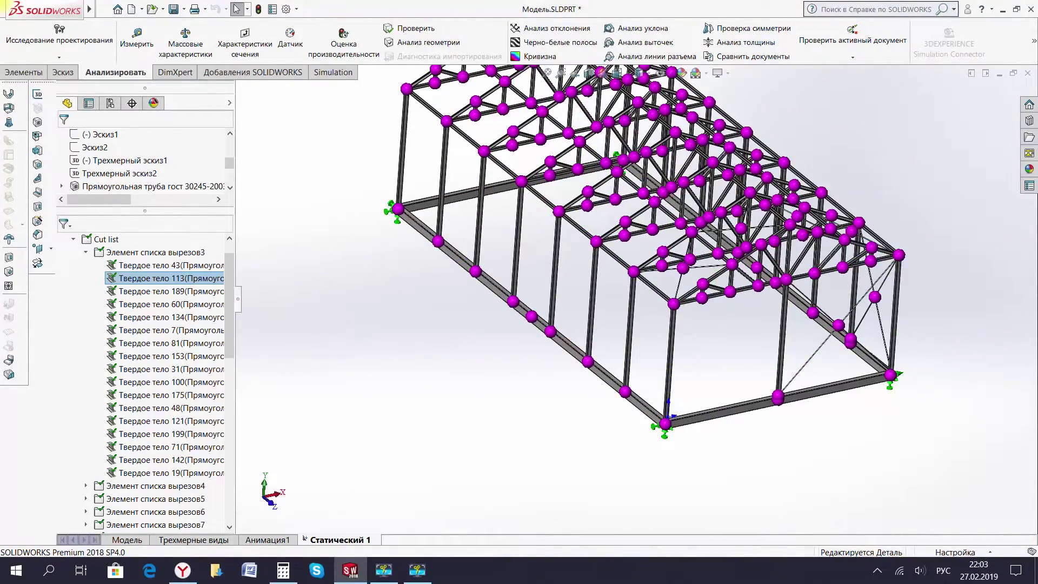
scroll(460, 262, down, 2)
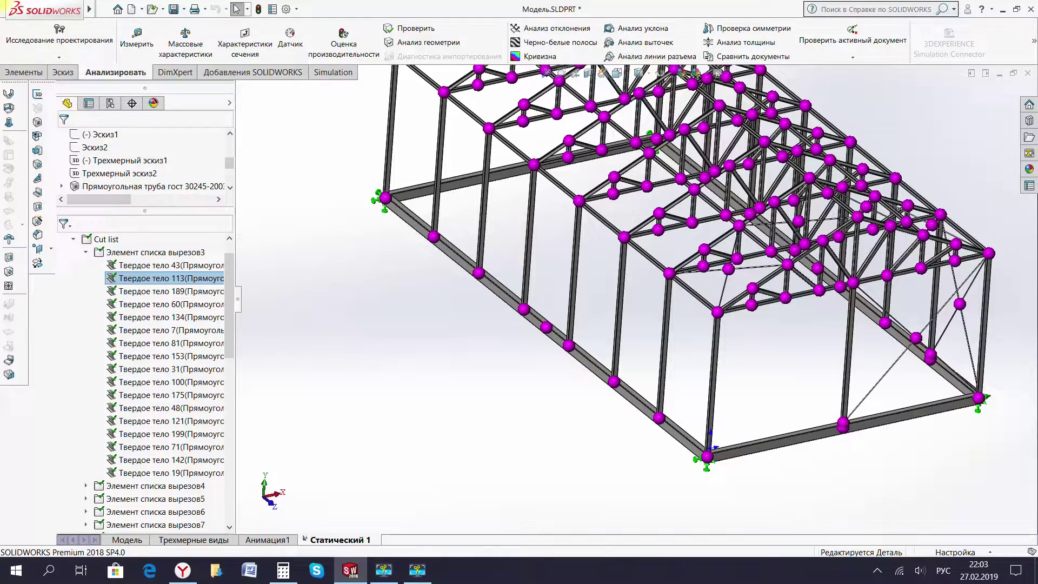
scroll(661, 409, down, 2)
scroll(661, 410, down, 1)
scroll(661, 409, down, 1)
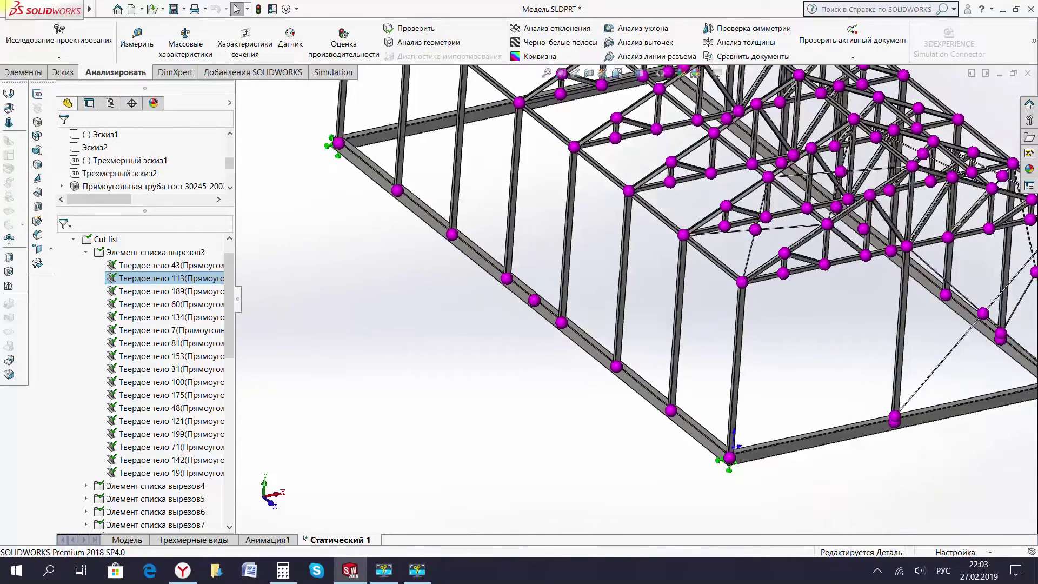
scroll(661, 409, down, 1)
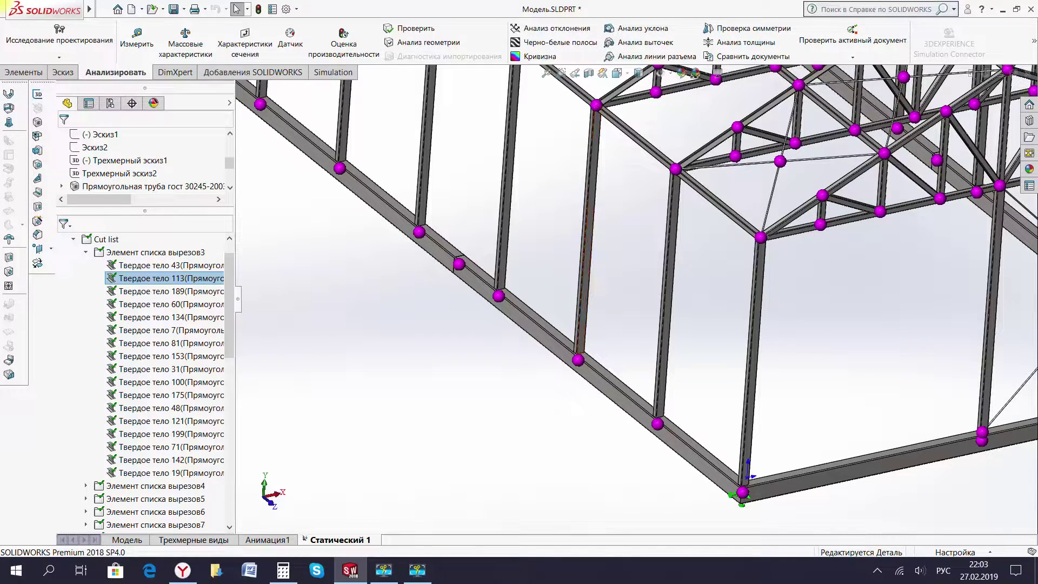
Clear Calculator and compute 21 × 1,07 = 22,47.
click(286, 570)
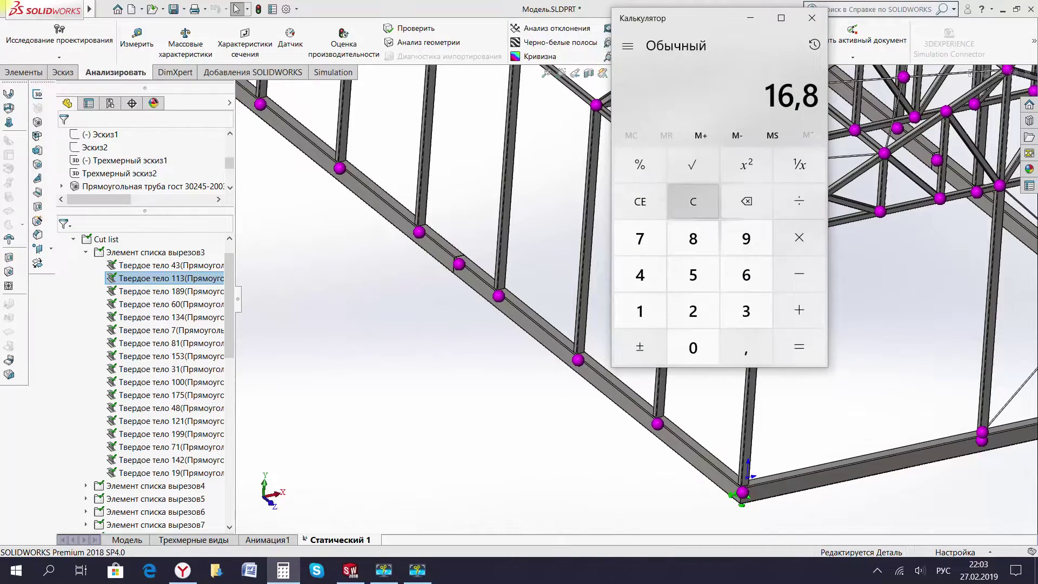
click(692, 201)
text(21)
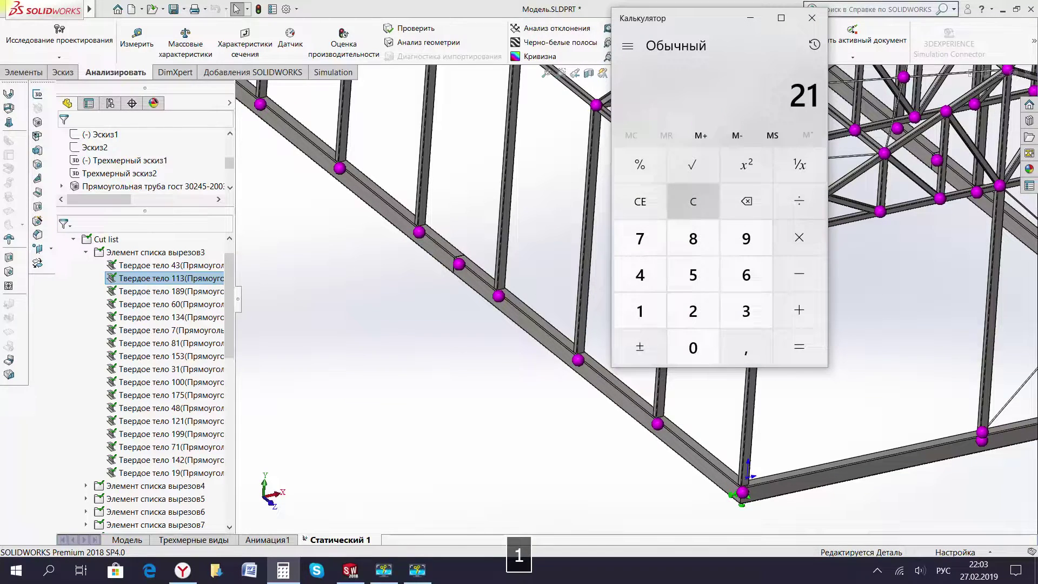
text(1,07)
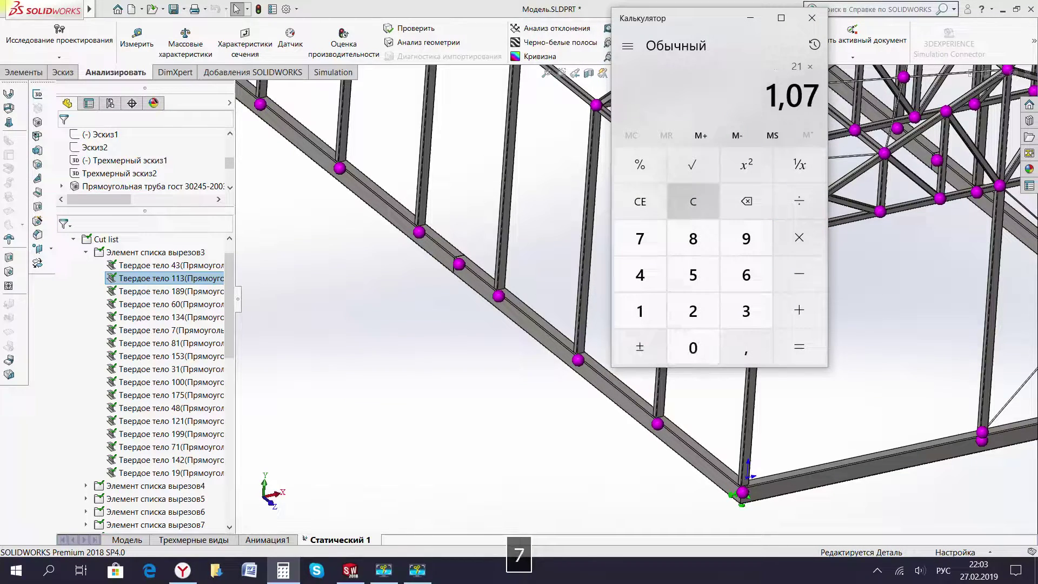
key(Return)
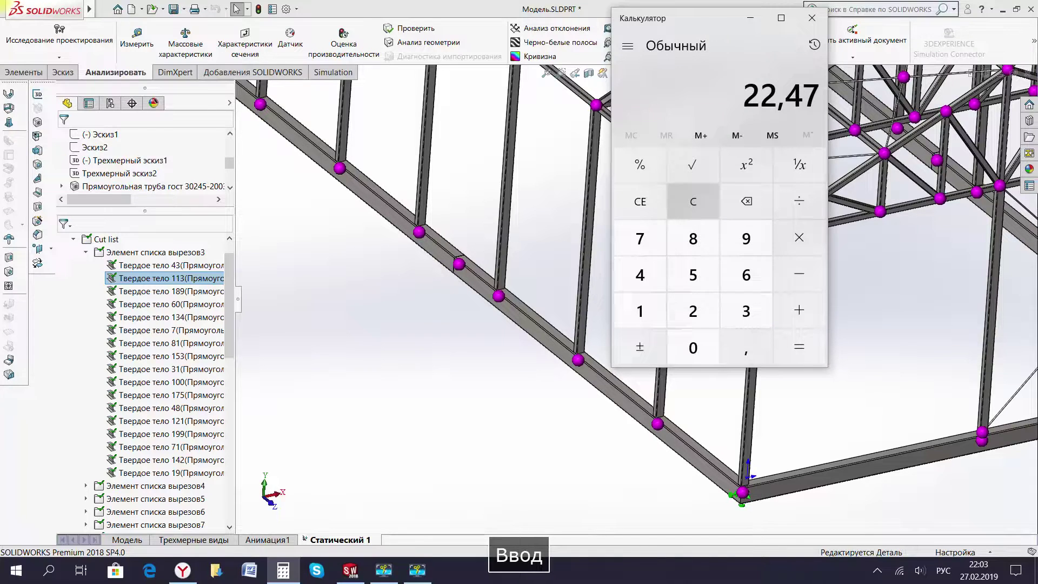
click(750, 18)
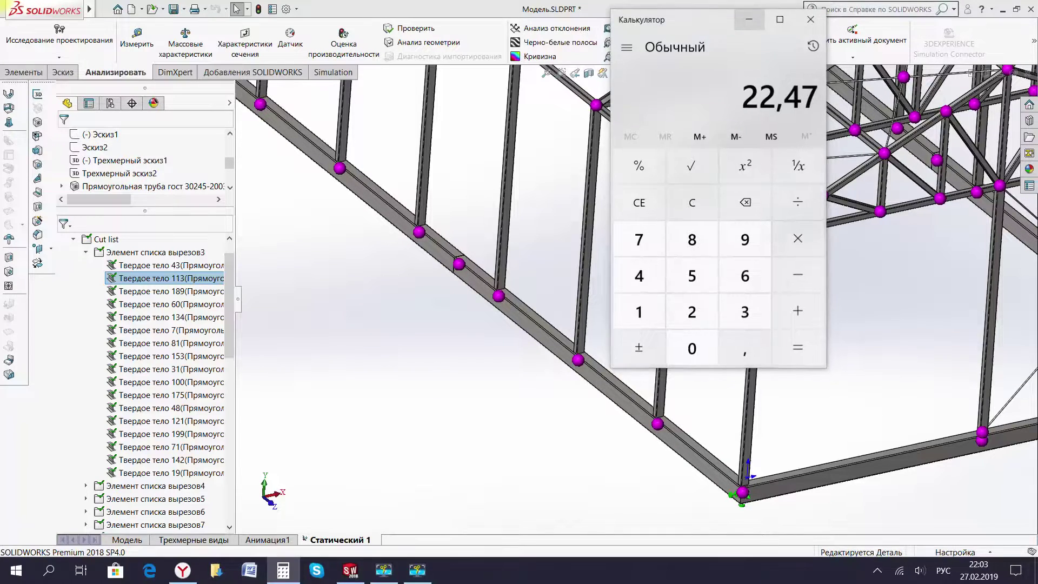
Collapse the Cut list and zoom to fit the whole frame in study Статический 1.
click(73, 239)
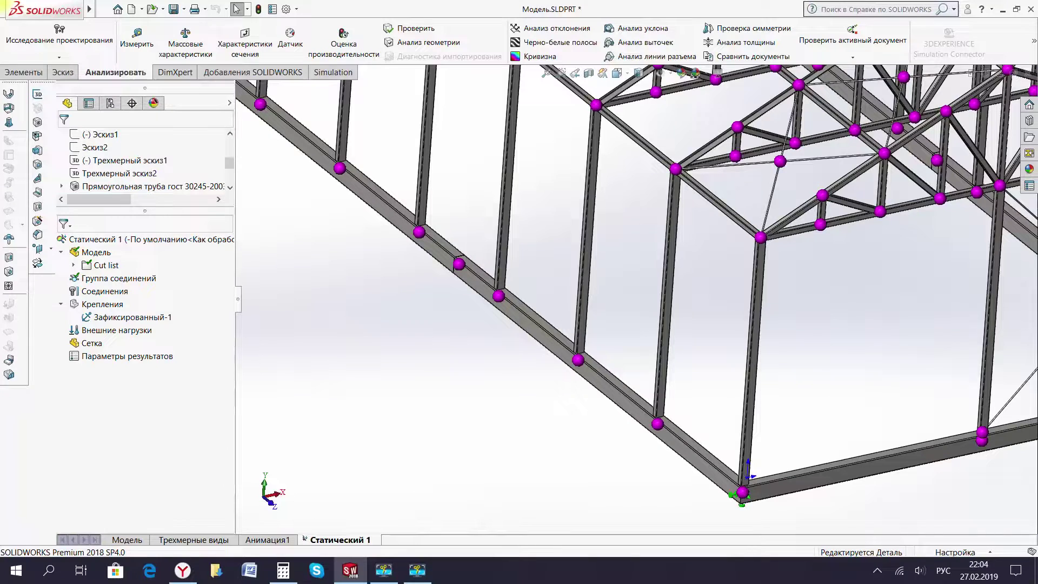
key(f)
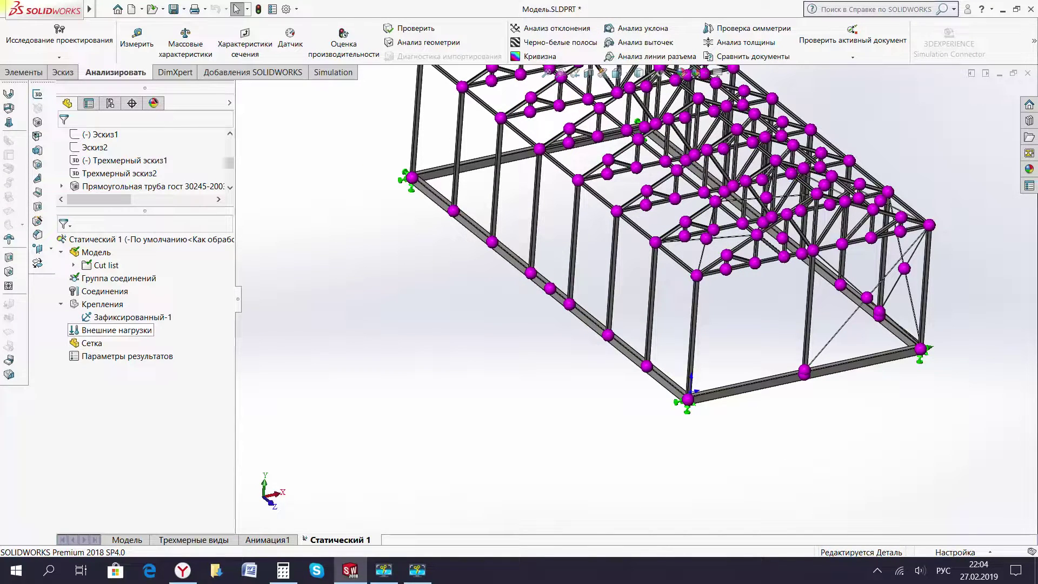
right_click(98, 332)
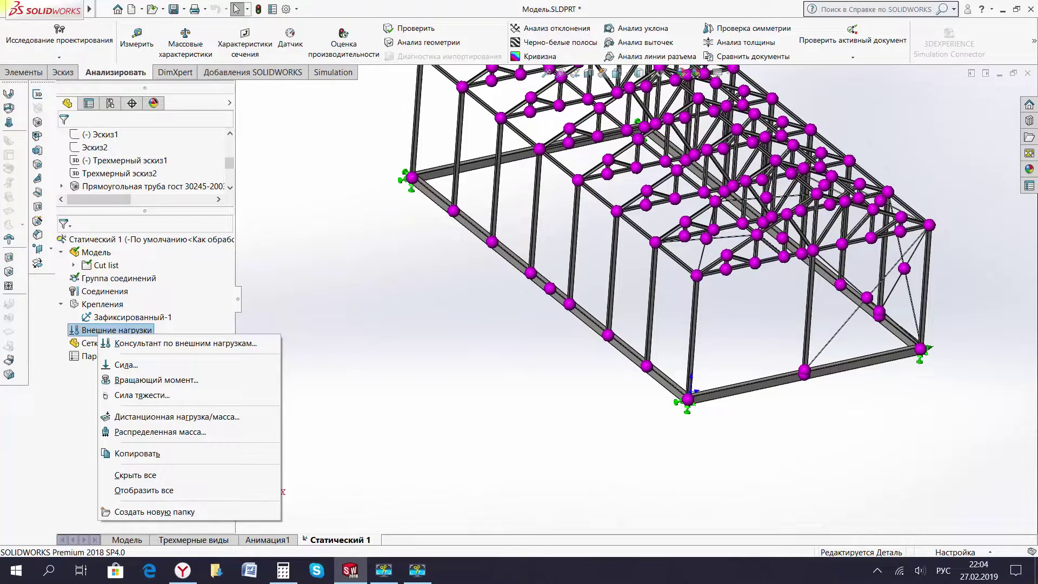
Start a Force load and select the vertical posts along one long side wall as beams.
click(126, 365)
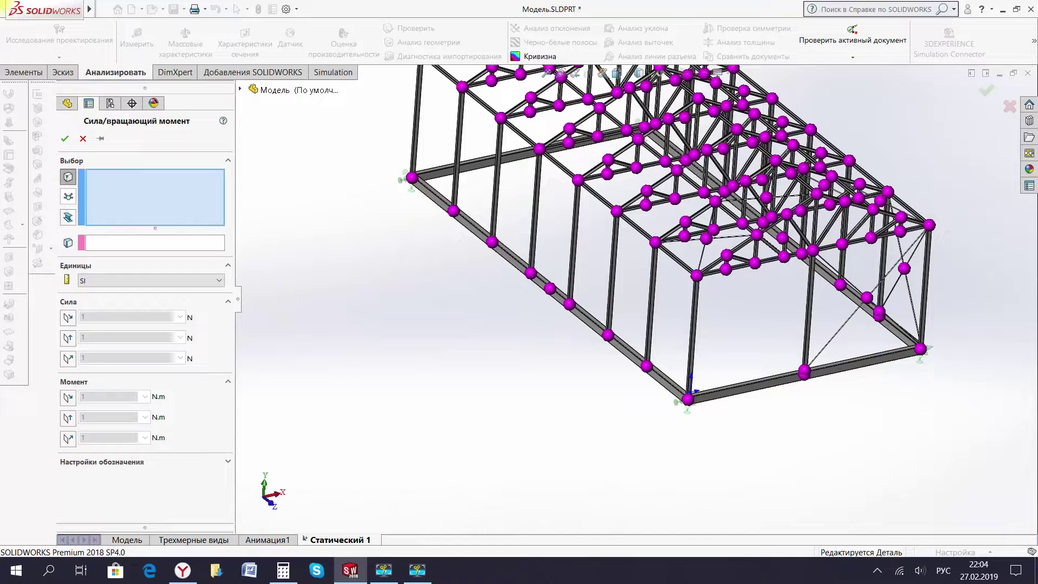
click(68, 218)
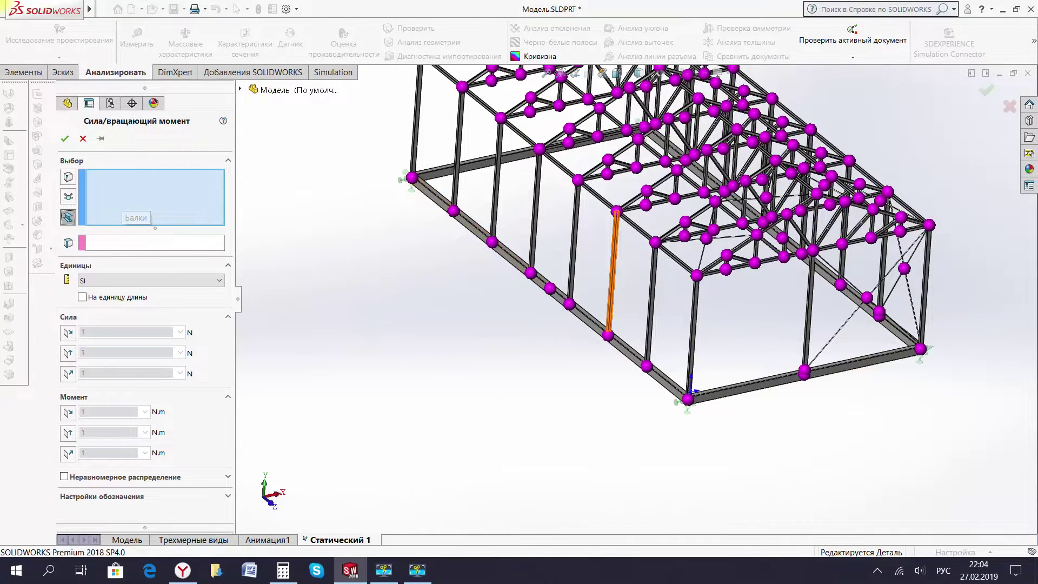
scroll(630, 256, down, 3)
click(667, 297)
click(594, 270)
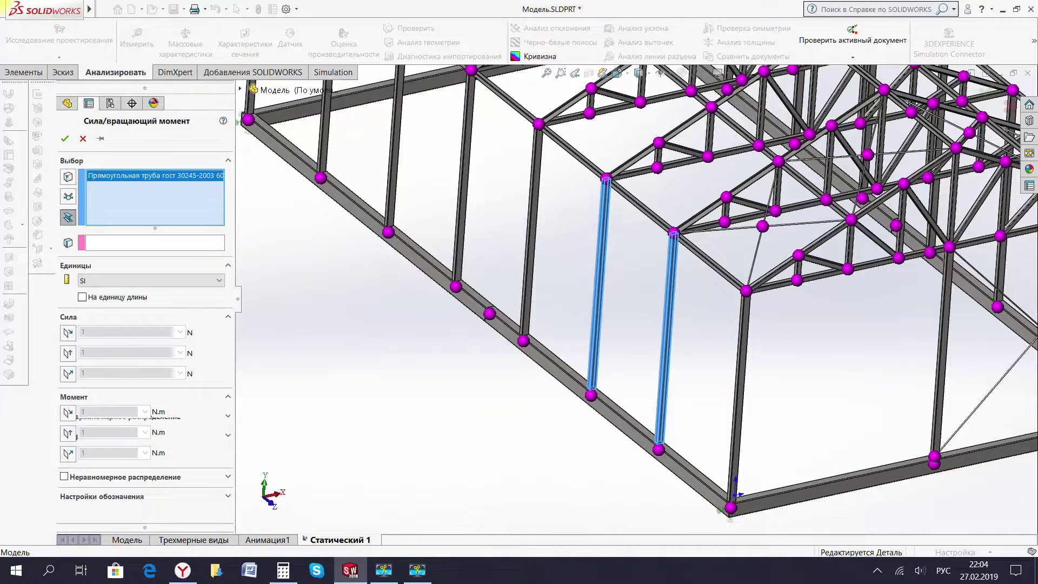
click(532, 238)
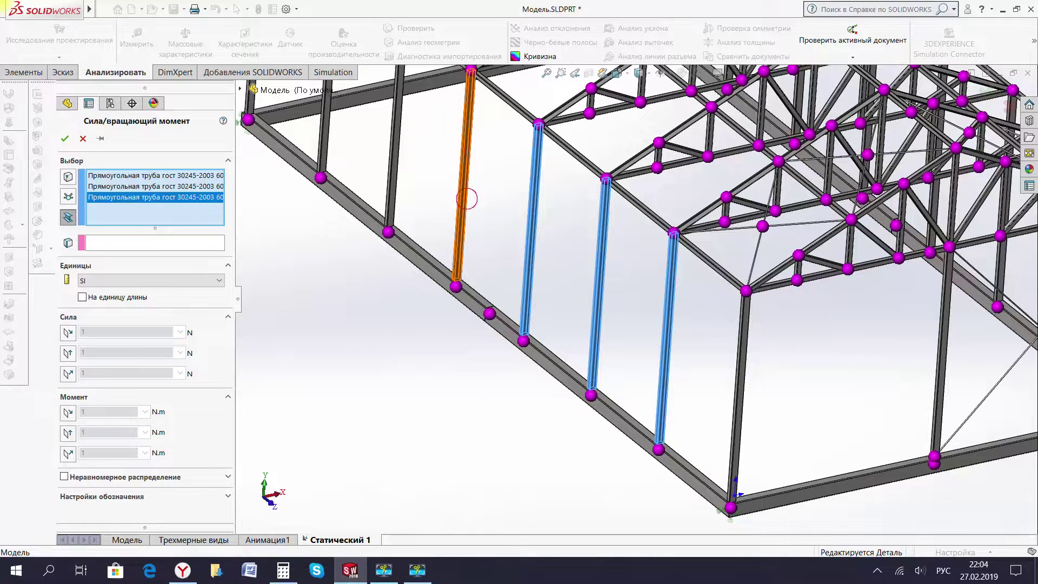
scroll(468, 199, up, 1)
click(491, 194)
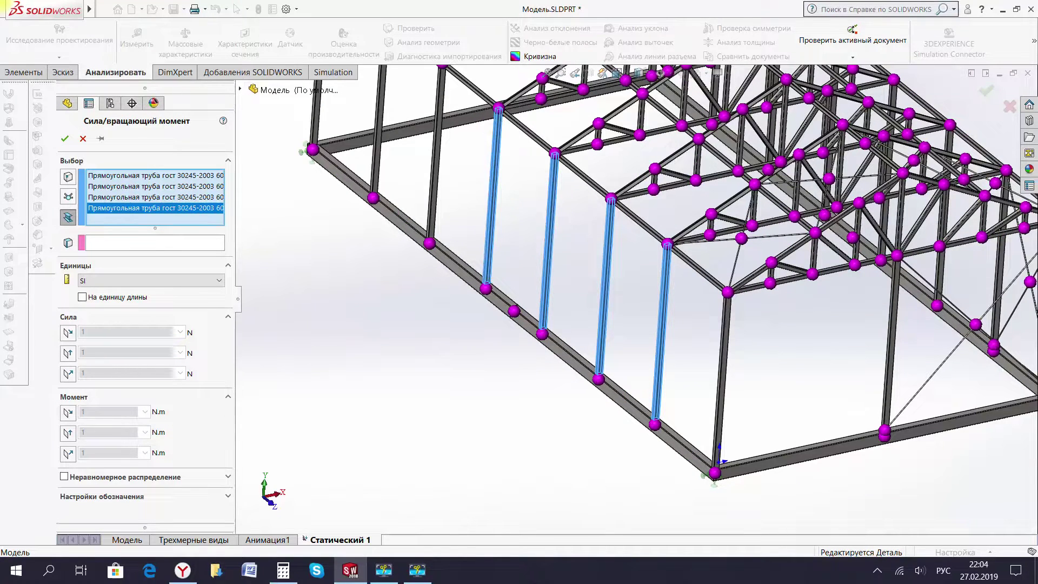
click(436, 162)
click(379, 135)
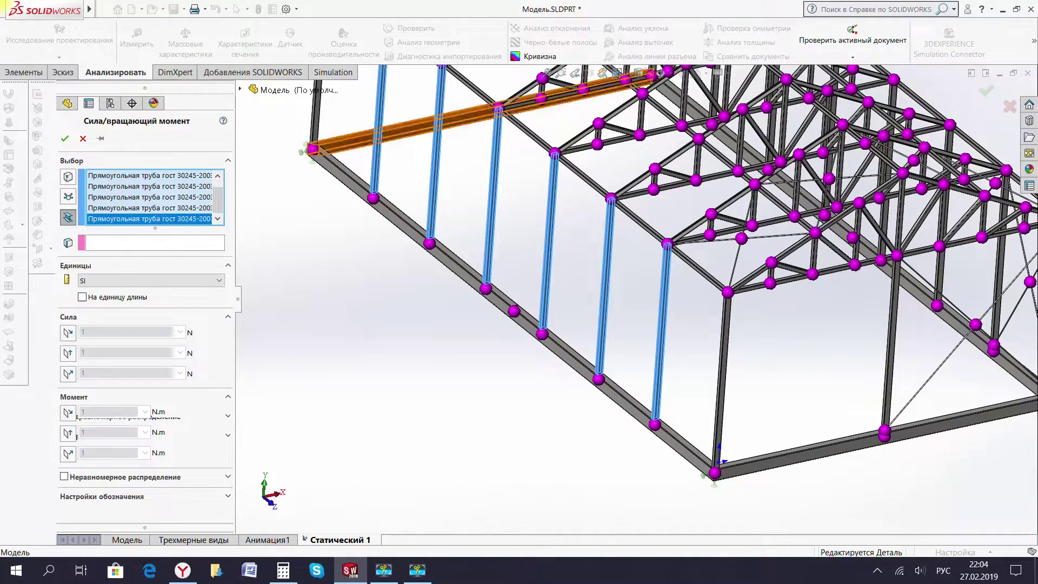
click(95, 241)
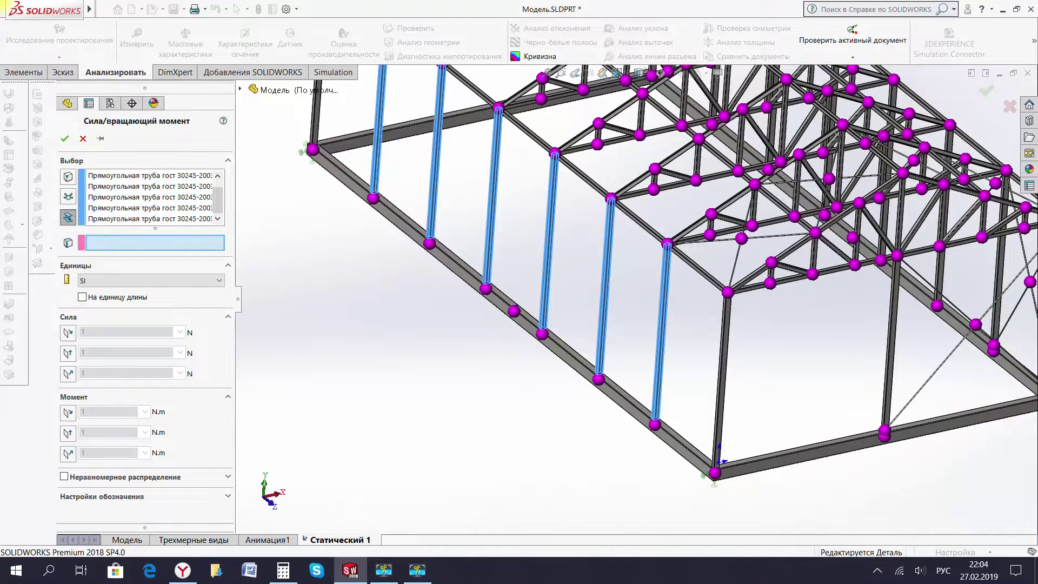
Choose the Справа plane from the flyout model tree as the force direction reference.
scroll(635, 300, up, 1)
scroll(635, 299, up, 3)
scroll(538, 242, down, 1)
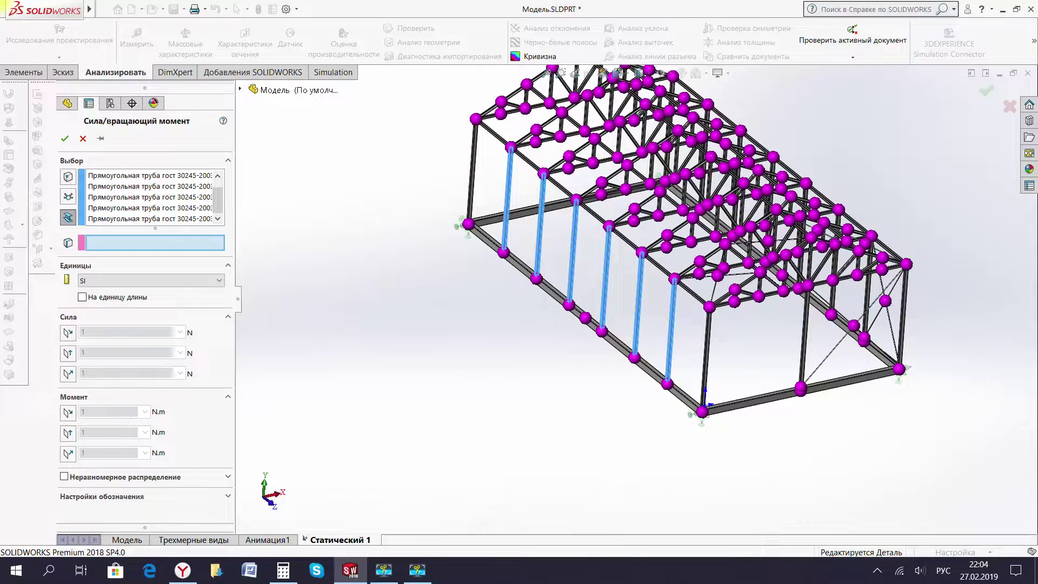
click(241, 89)
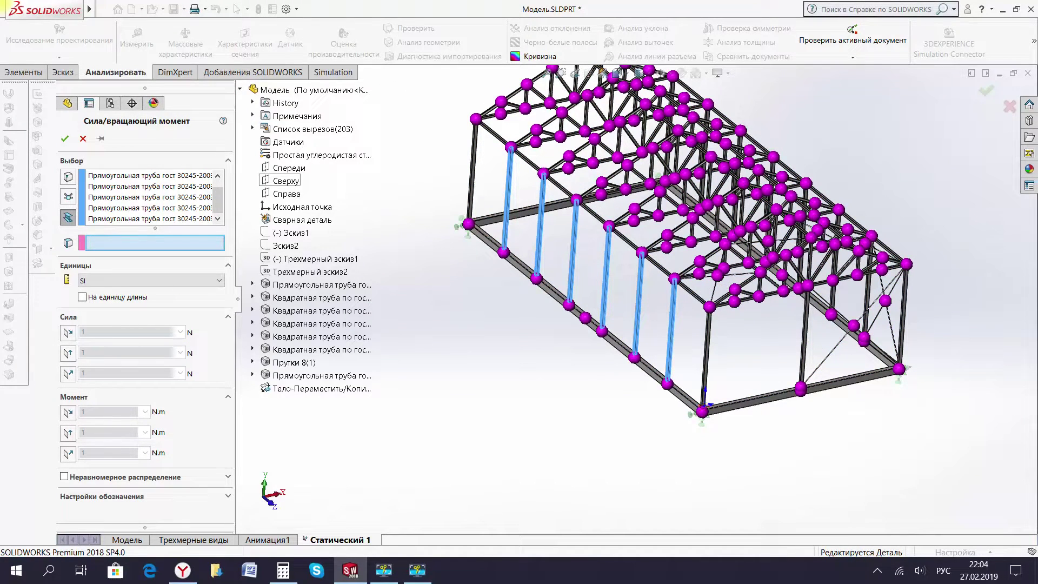
scroll(729, 429, down, 3)
scroll(728, 429, down, 2)
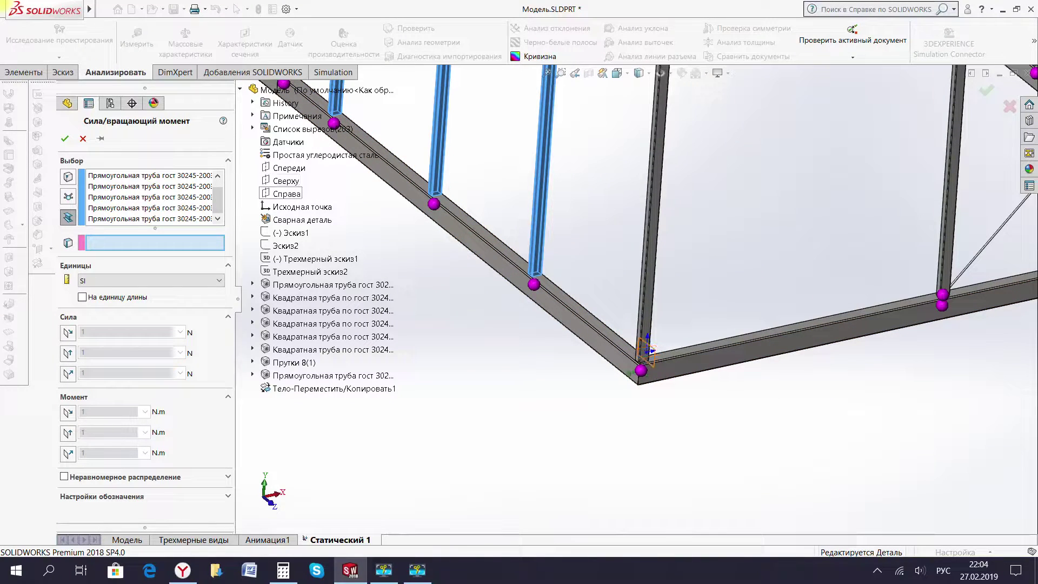
click(287, 194)
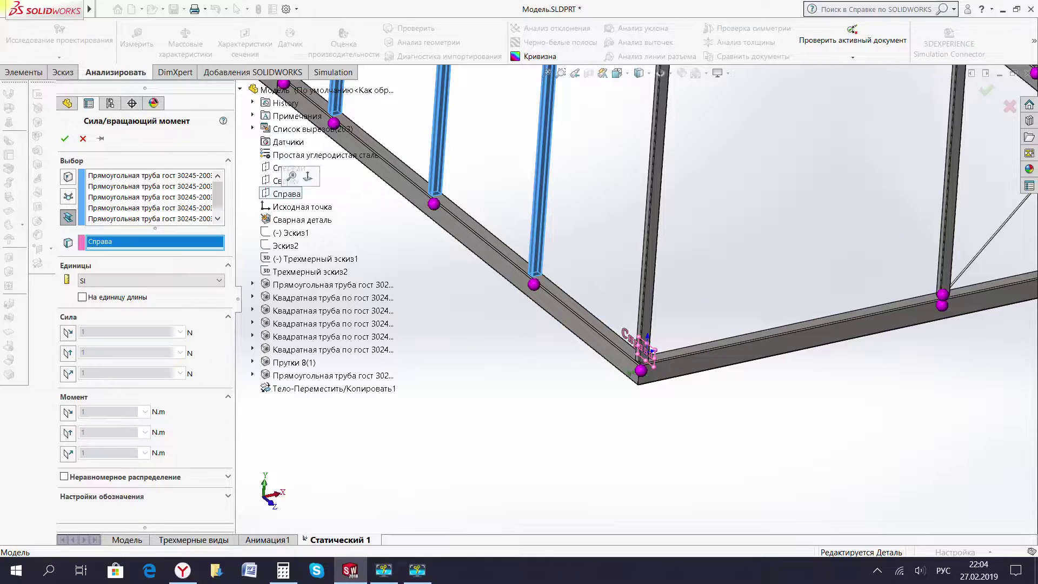
Set the force per unit length, normal to the Справа plane, and select its value.
scroll(665, 359, up, 3)
scroll(665, 359, up, 3)
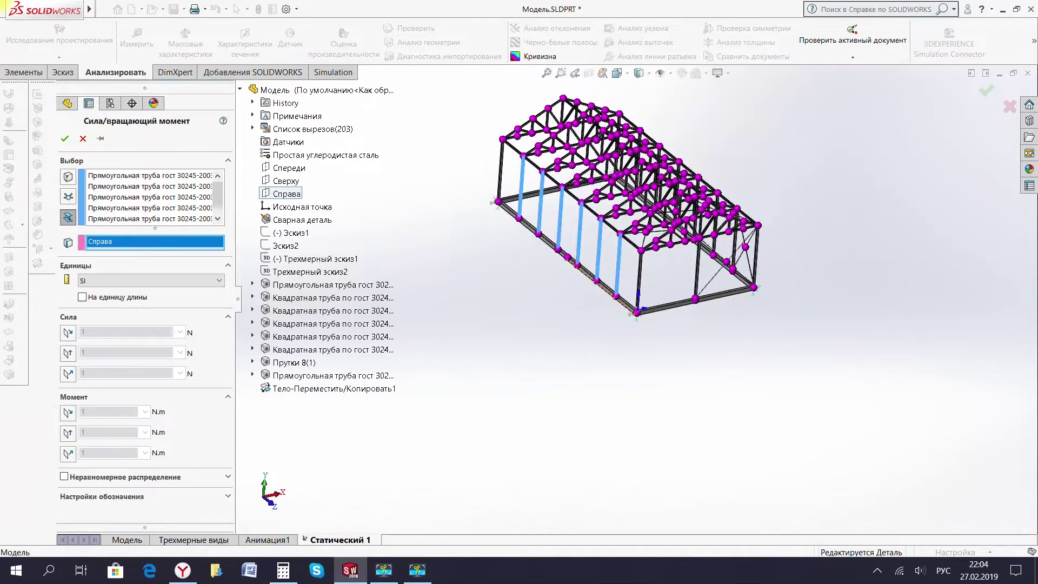
scroll(665, 359, up, 2)
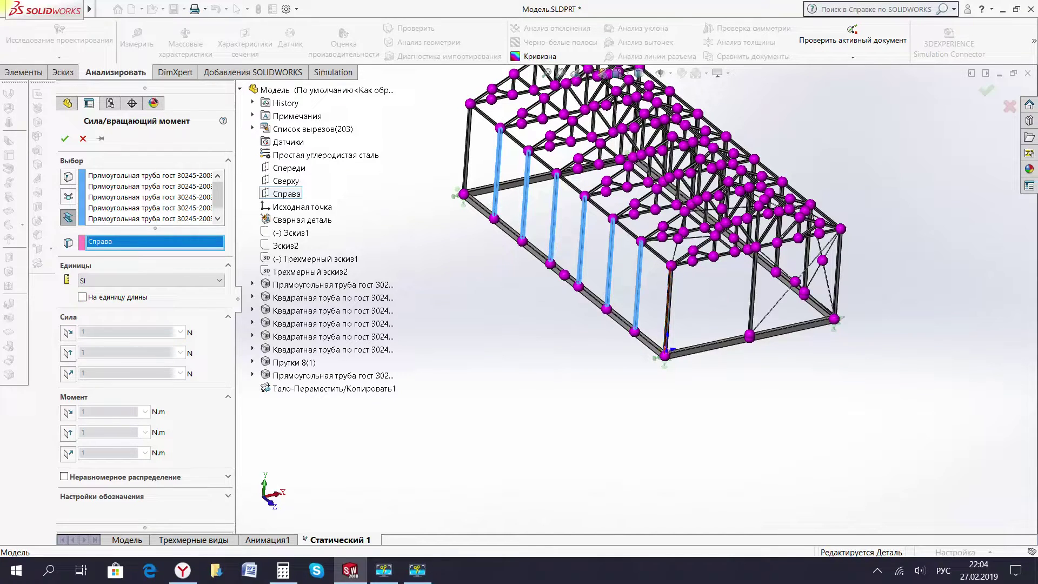
click(82, 296)
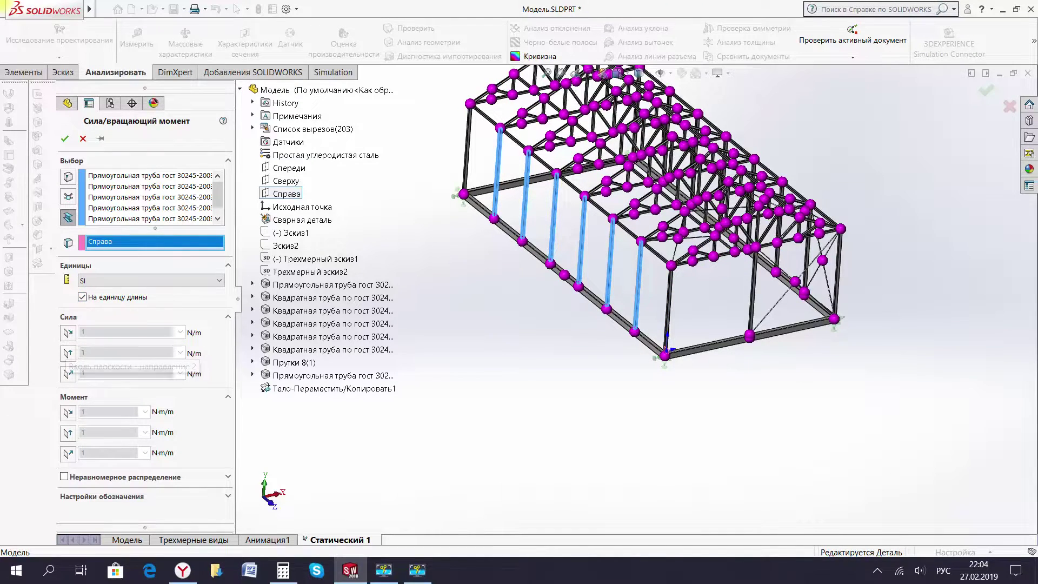
click(67, 373)
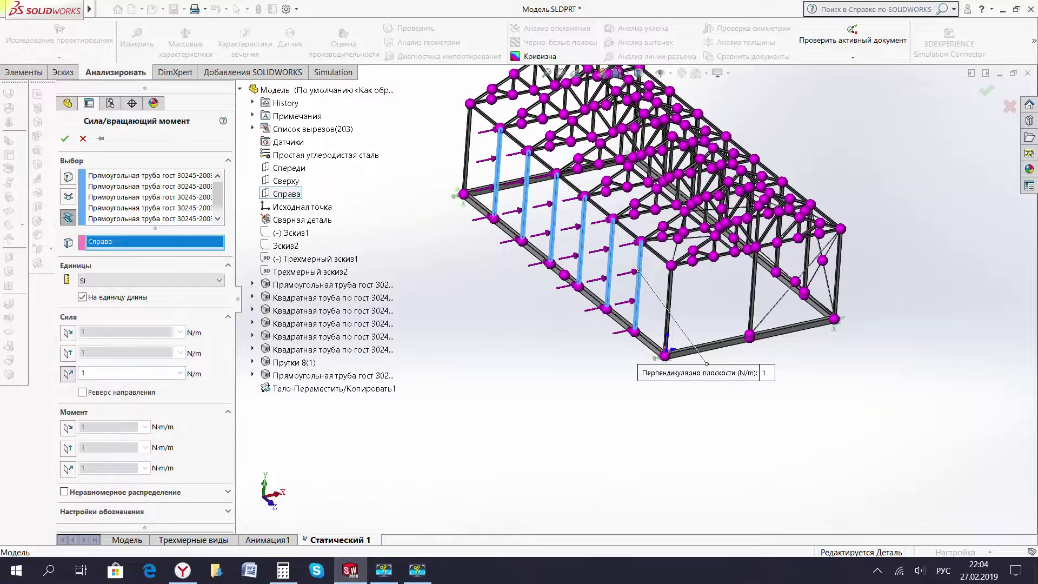
click(102, 373)
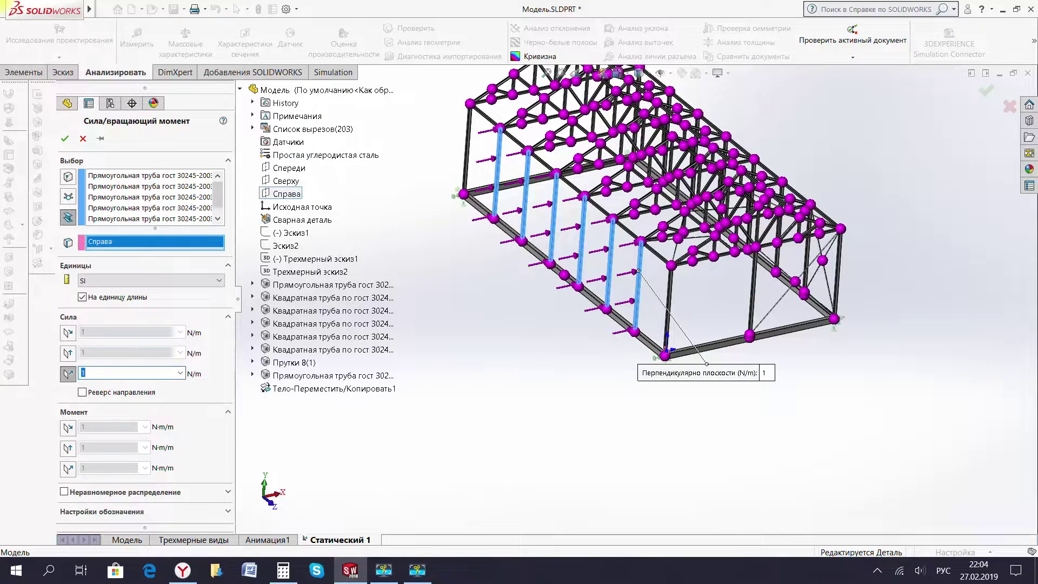
click(283, 569)
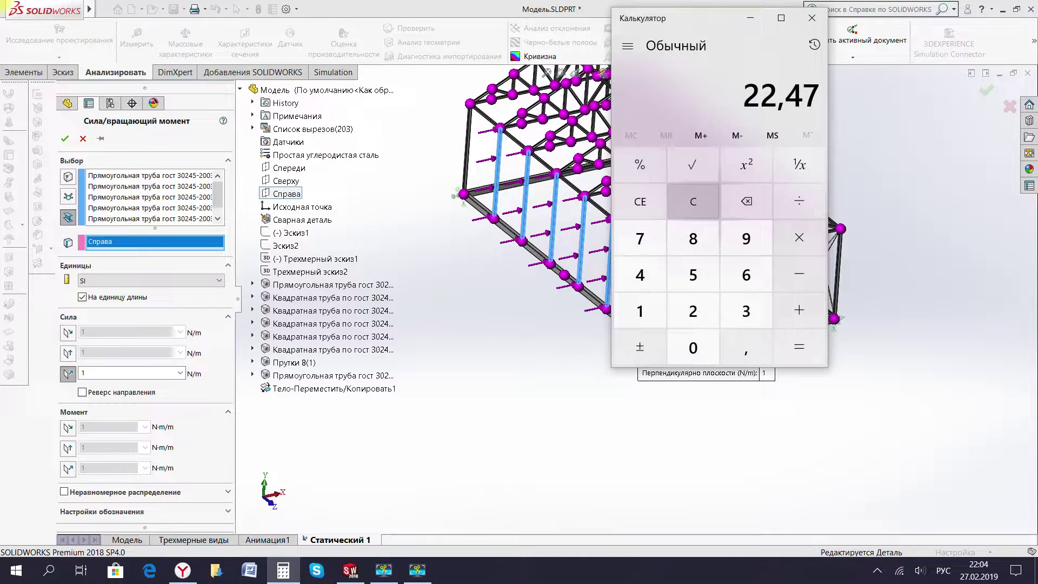
Compute 22,5 × 9,8 = 220,5 in the Calculator.
click(692, 201)
text(22,)
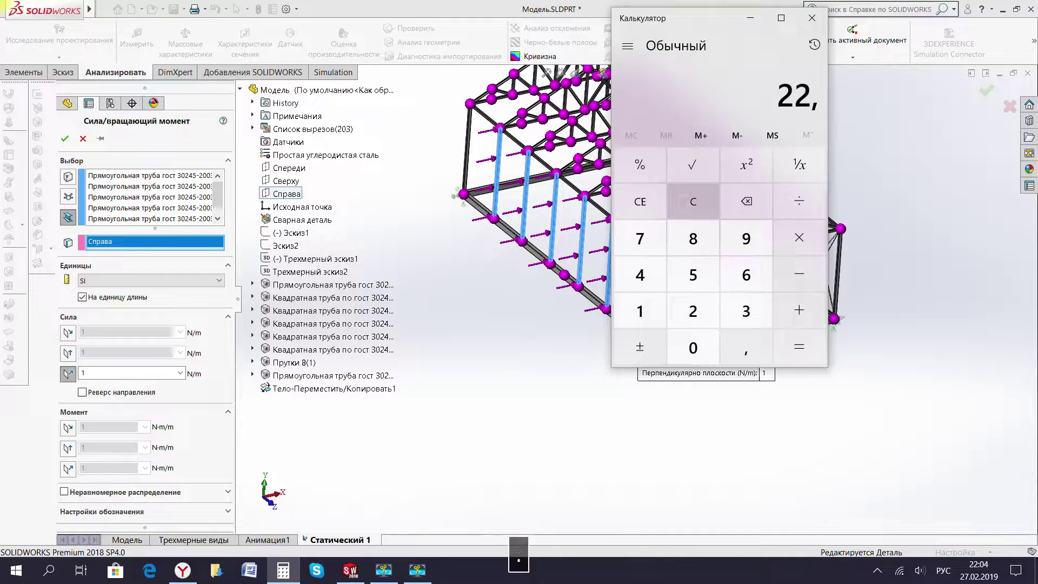
text(5)
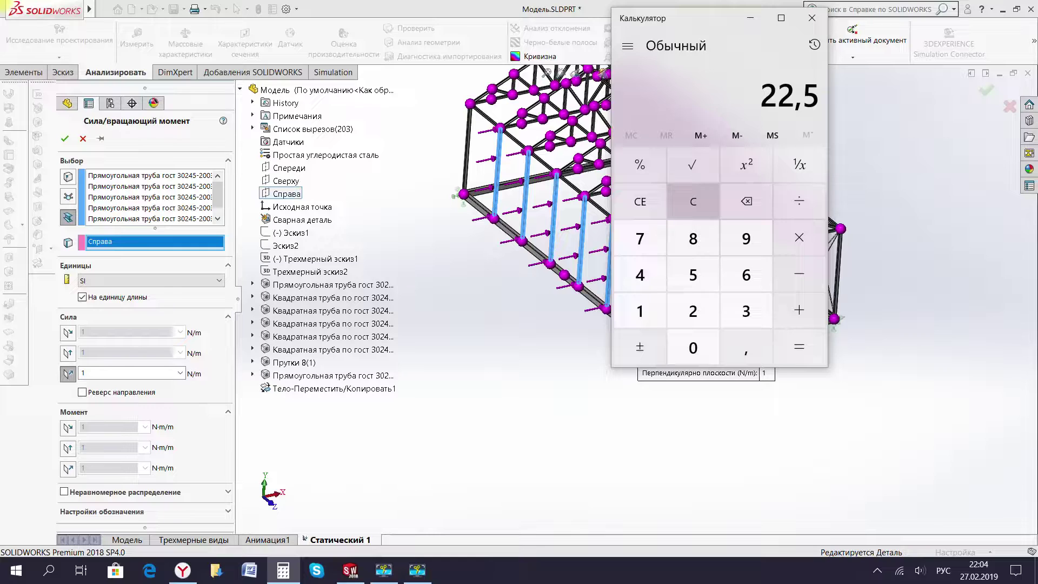
key(asterisk)
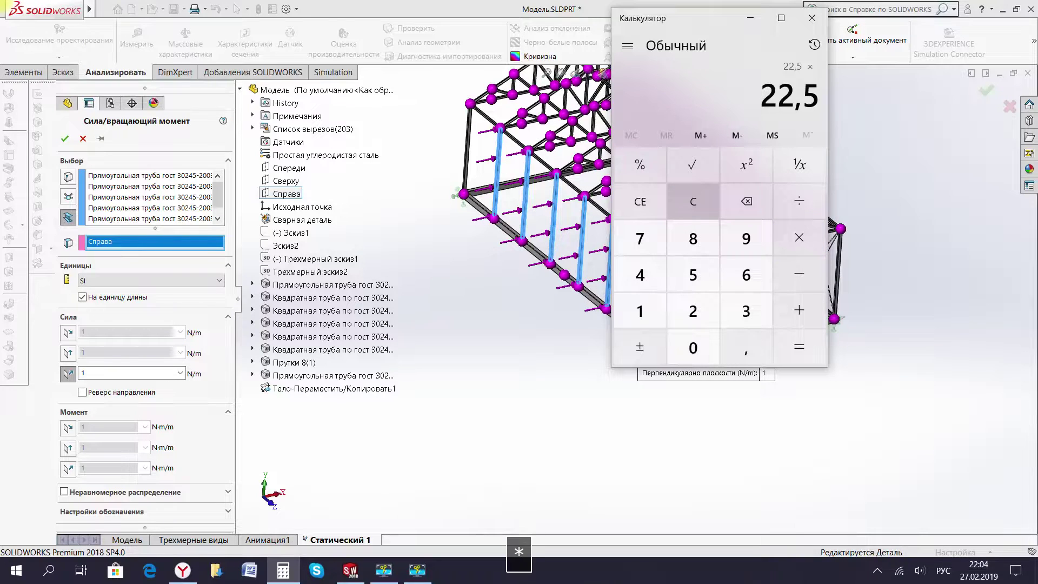
text(9,8)
key(Return)
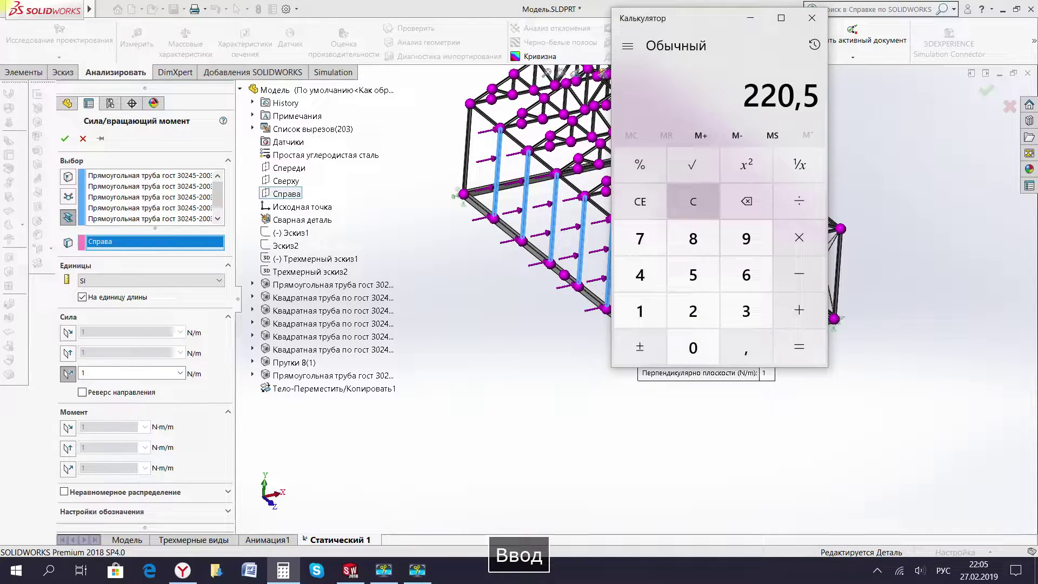
Enter 220,5 N/m as the normal force and apply it with the dialog pinned open.
double_click(130, 372)
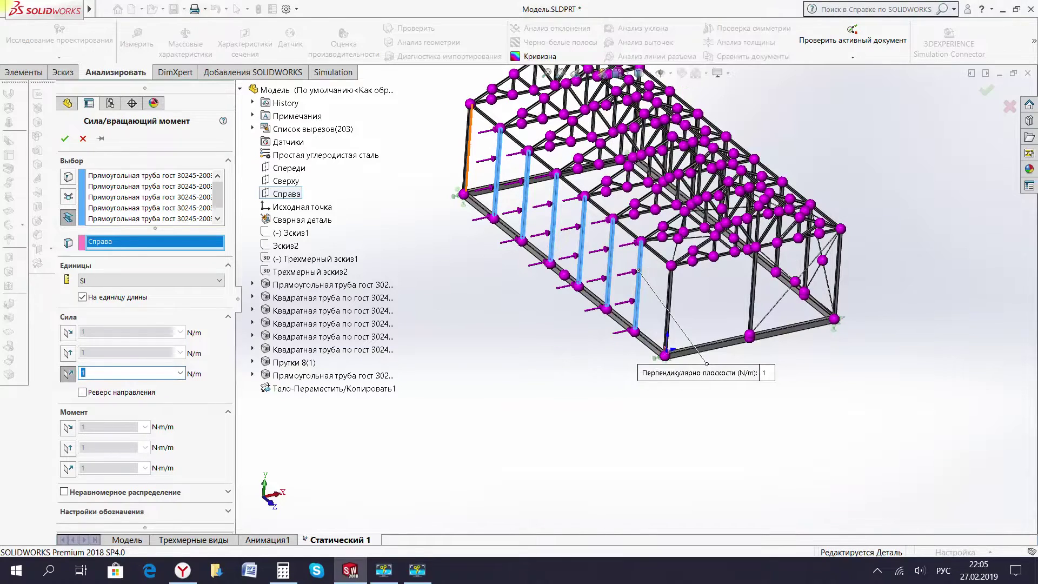
text(220,5)
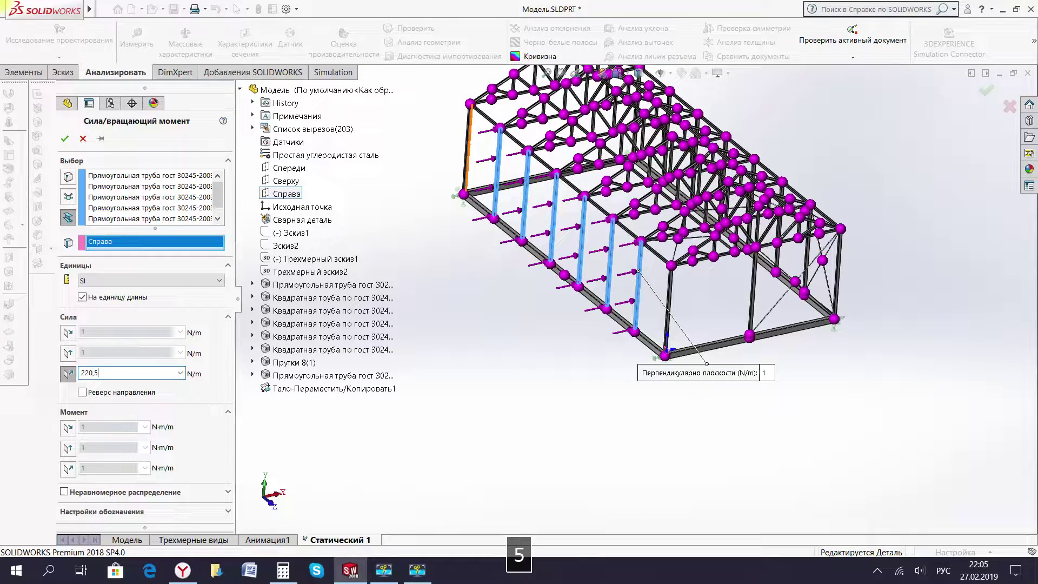
scroll(517, 289, down, 2)
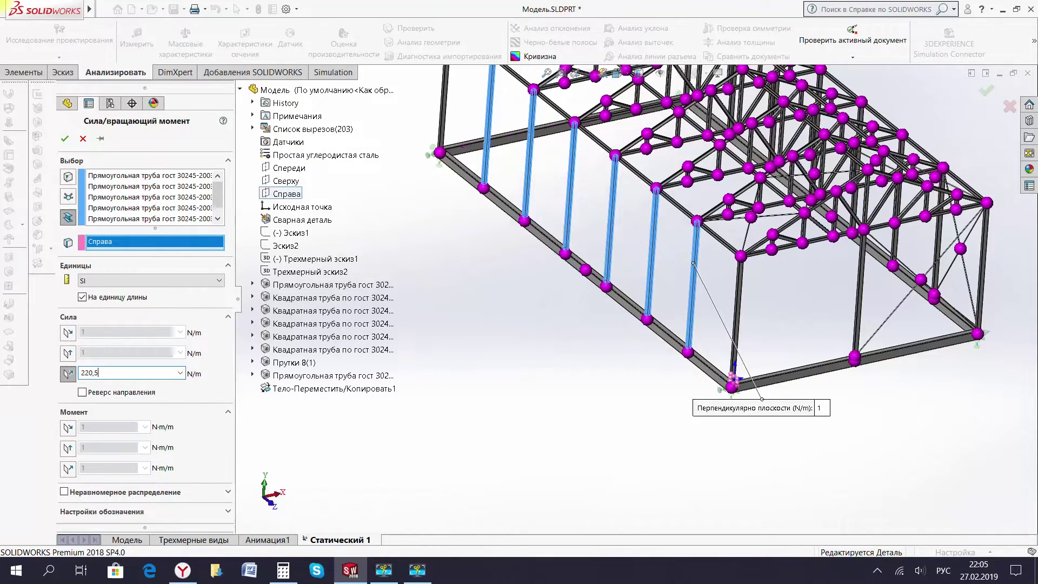
click(100, 138)
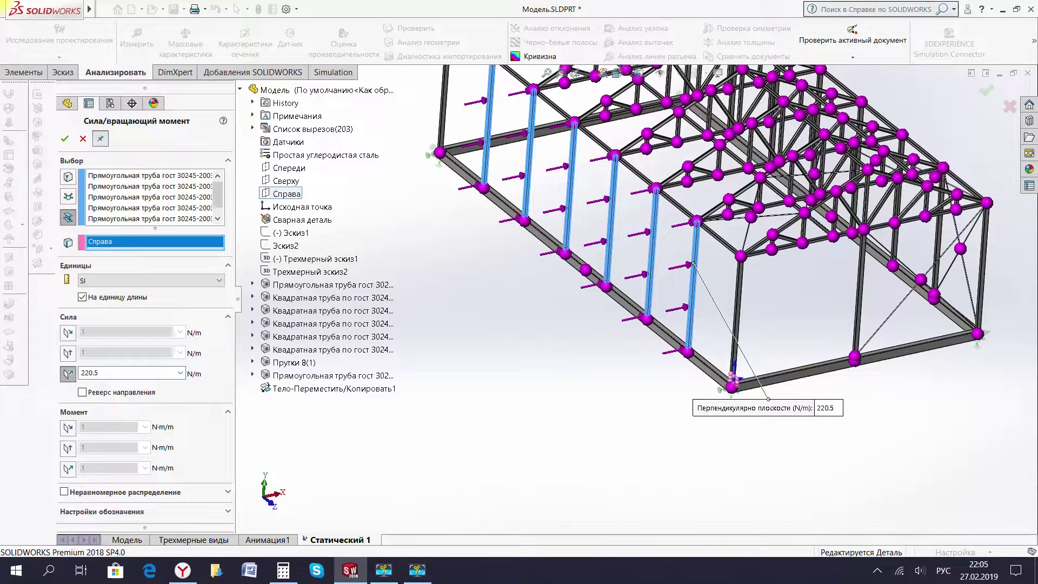
click(65, 138)
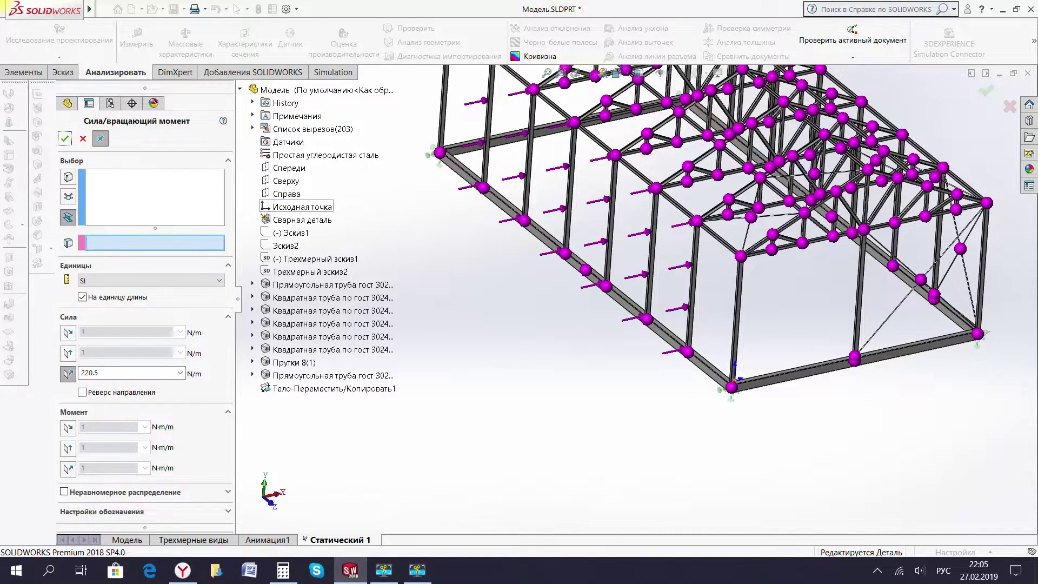
Select the two end wall posts as the beams for a new force.
scroll(745, 453, up, 2)
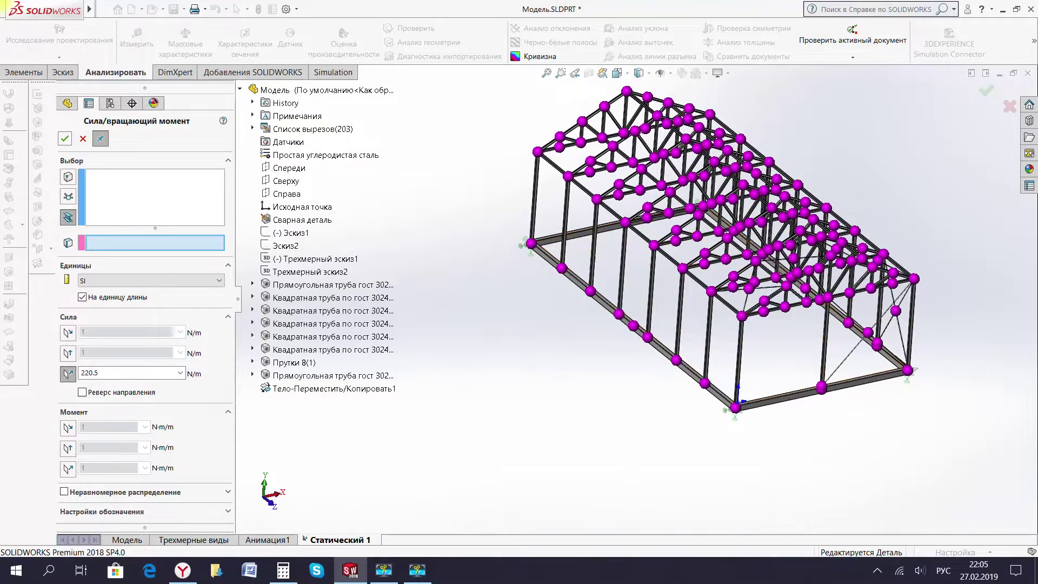
scroll(594, 318, down, 4)
click(127, 200)
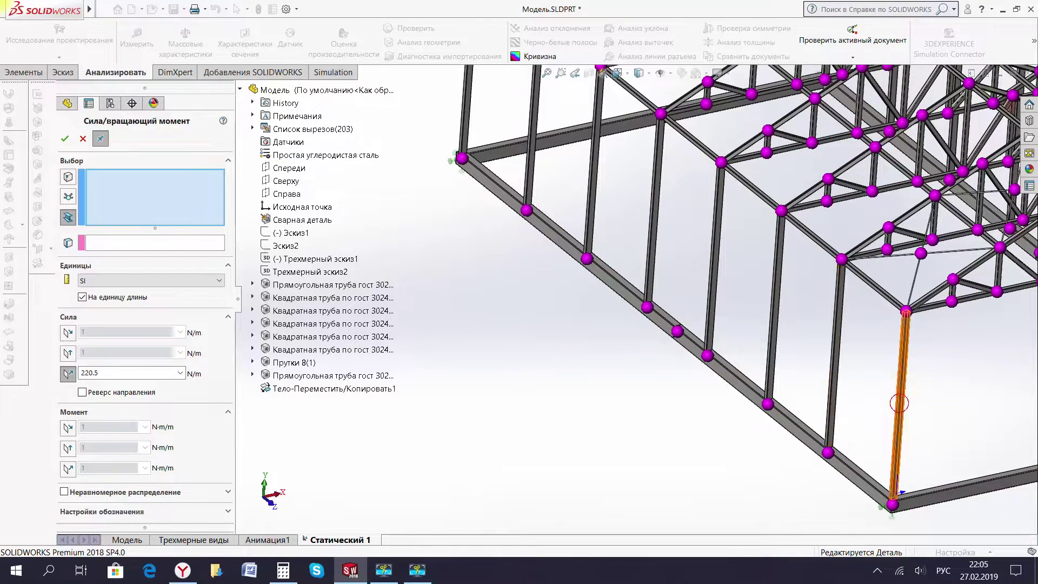
click(899, 402)
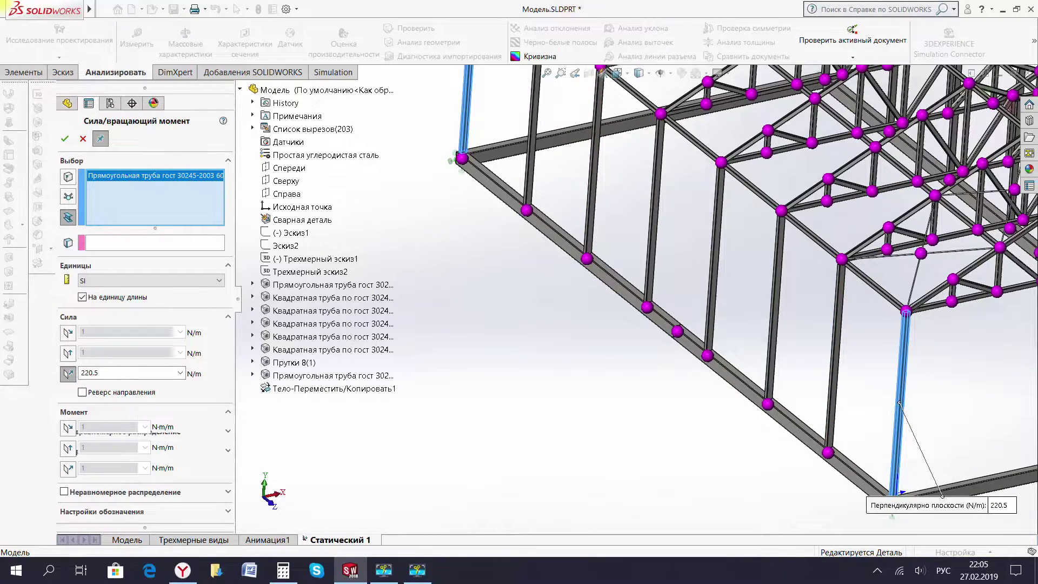
scroll(637, 297, up, 5)
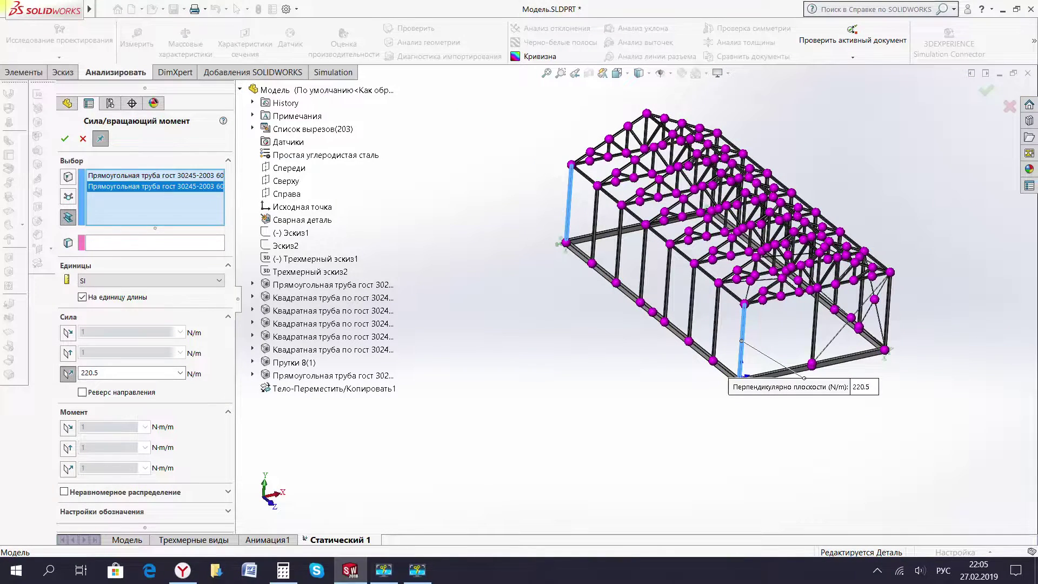
click(155, 242)
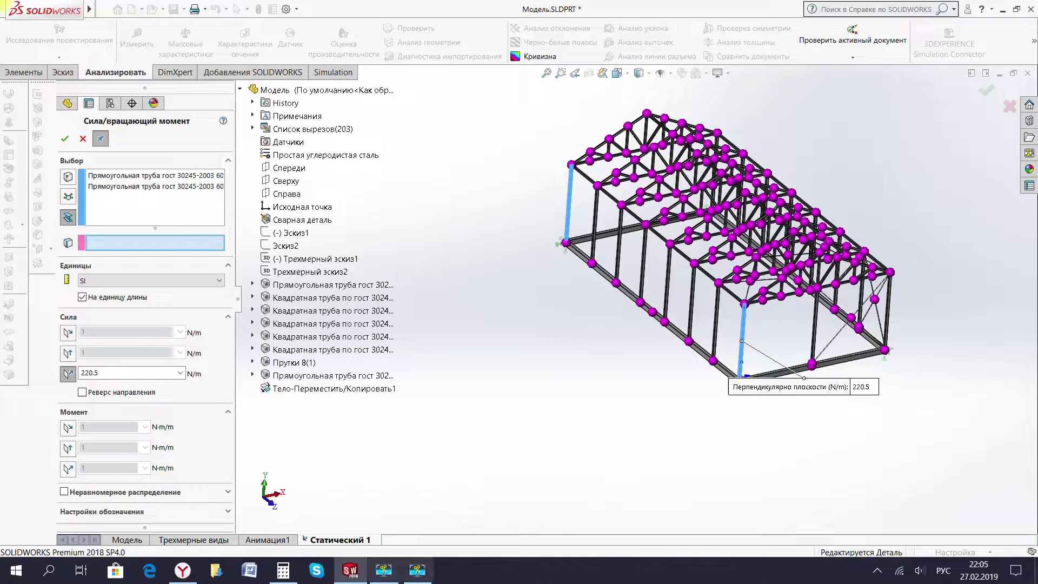
Halve 220,5 in the Calculator to get 110,25.
click(283, 569)
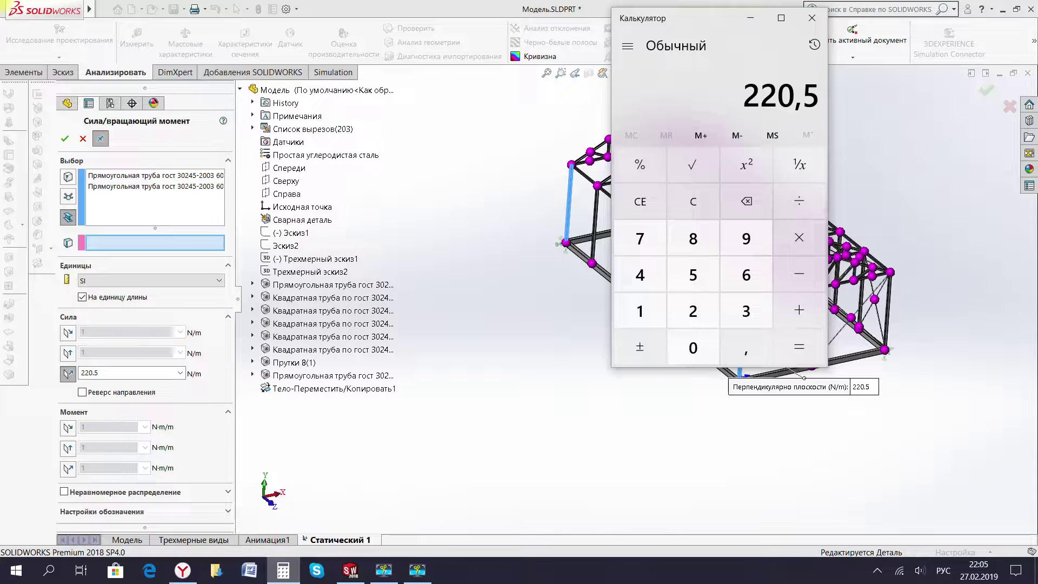
key(slash)
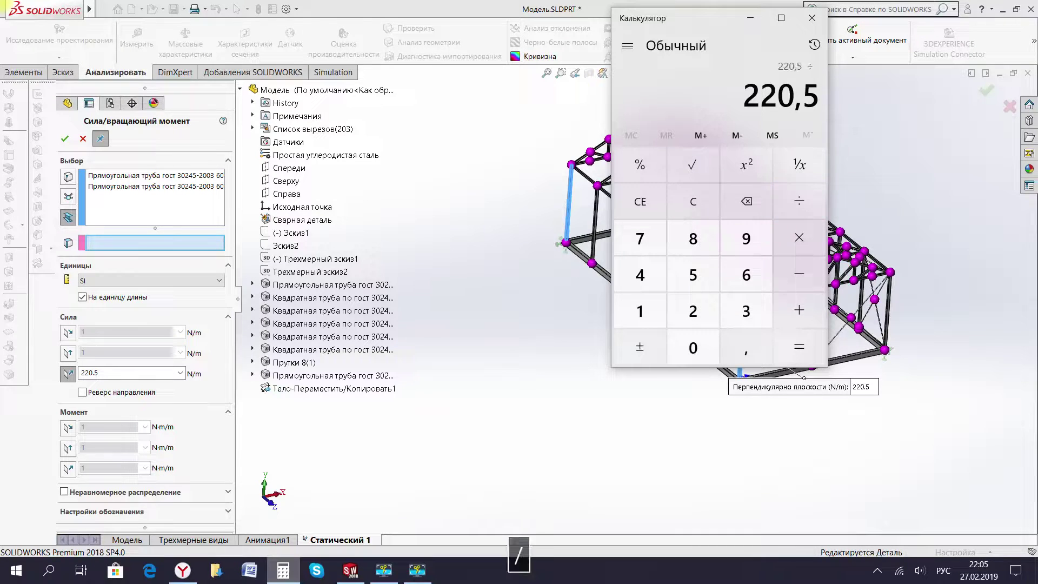
key(2)
key(Return)
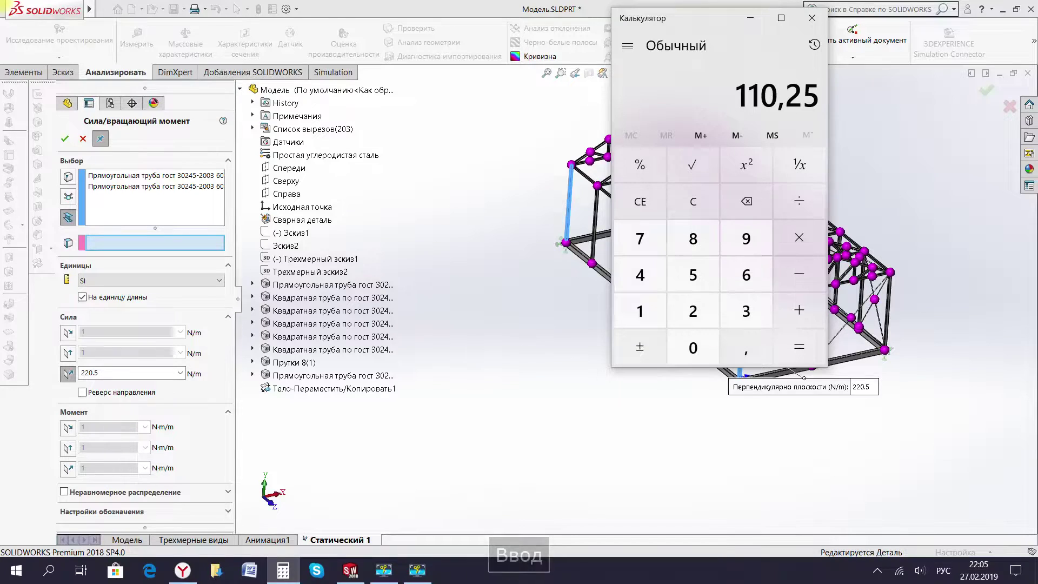
click(750, 18)
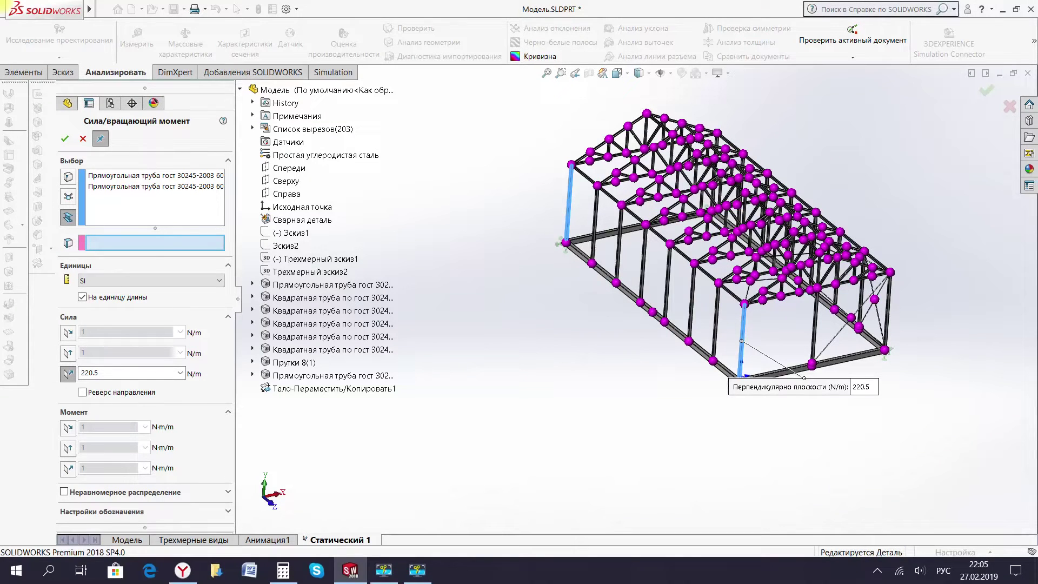
Set the direction to Справа, enter 110 N/m normal force, and apply it.
click(285, 194)
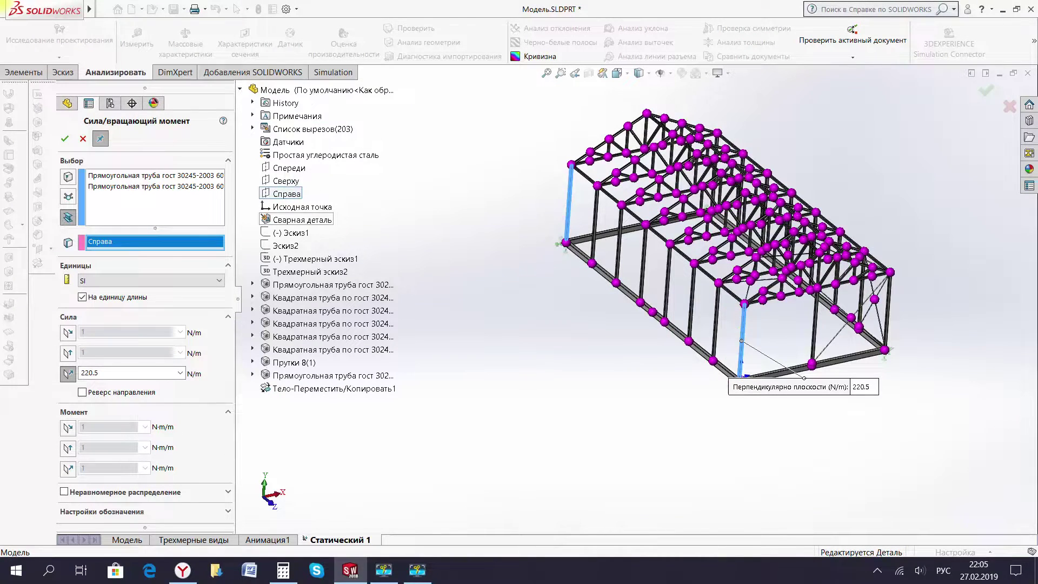
click(129, 372)
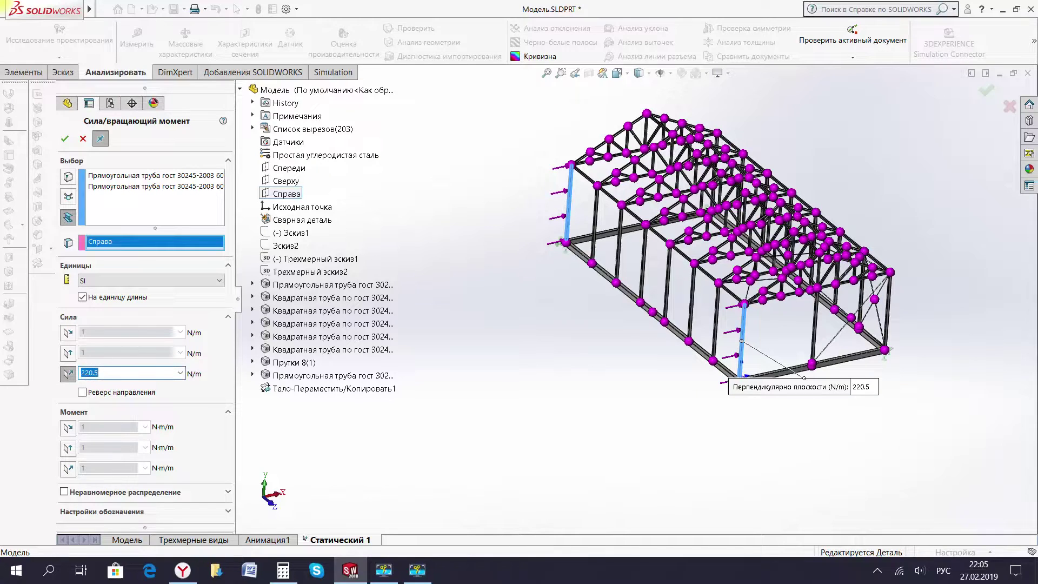
text(11)
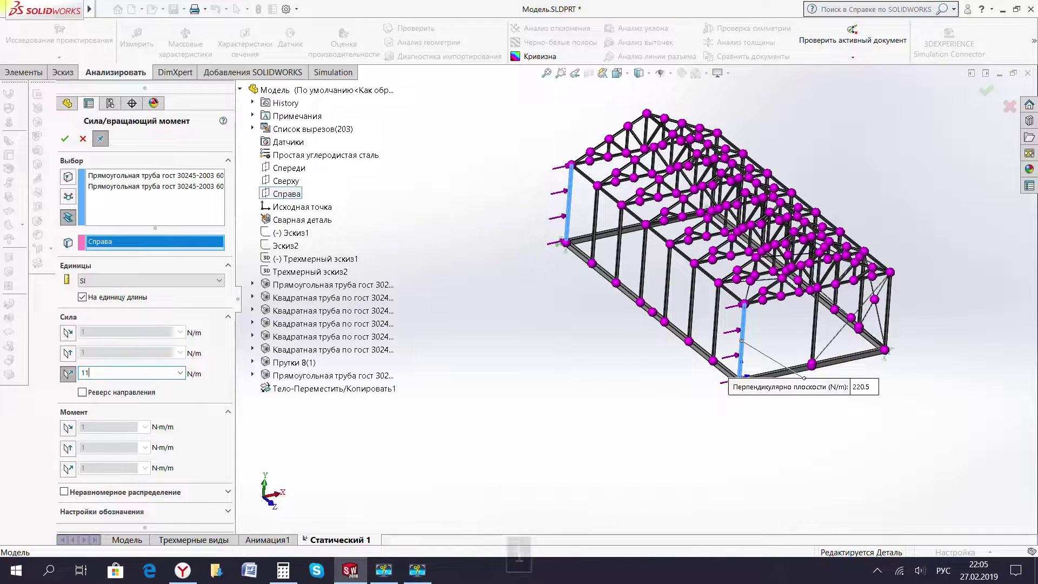
text(0)
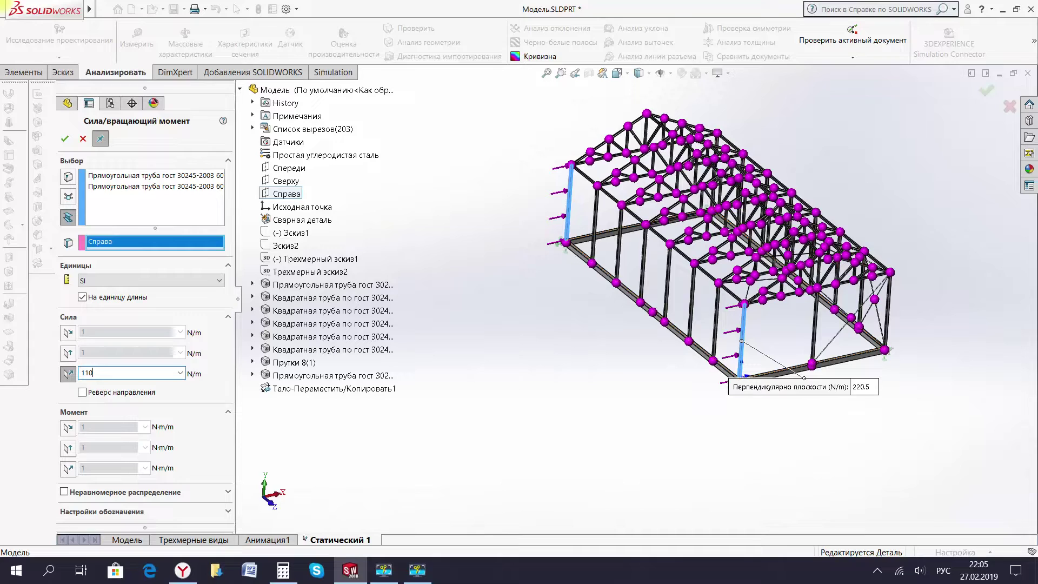
click(64, 138)
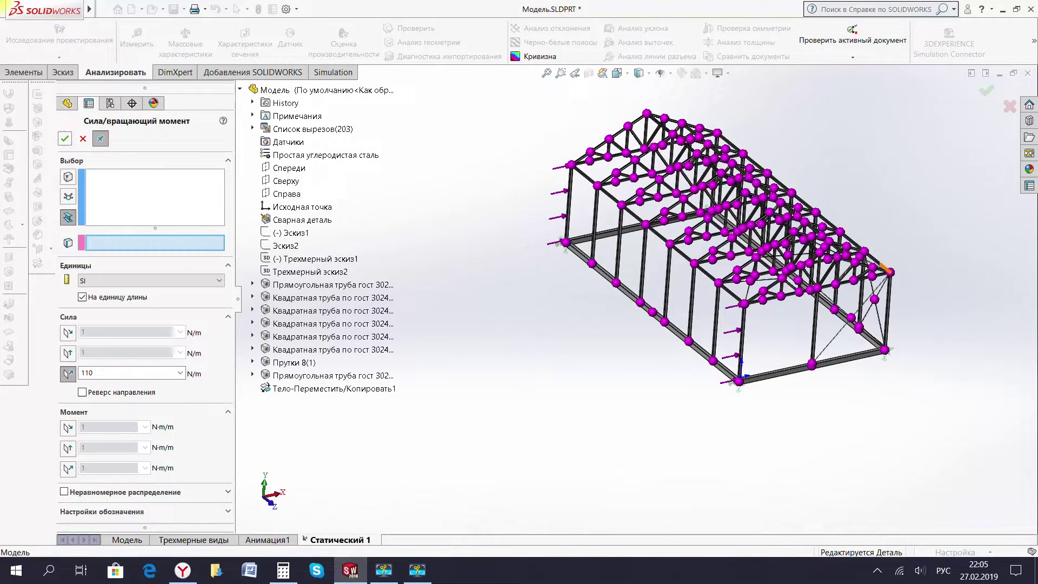
click(125, 170)
click(283, 570)
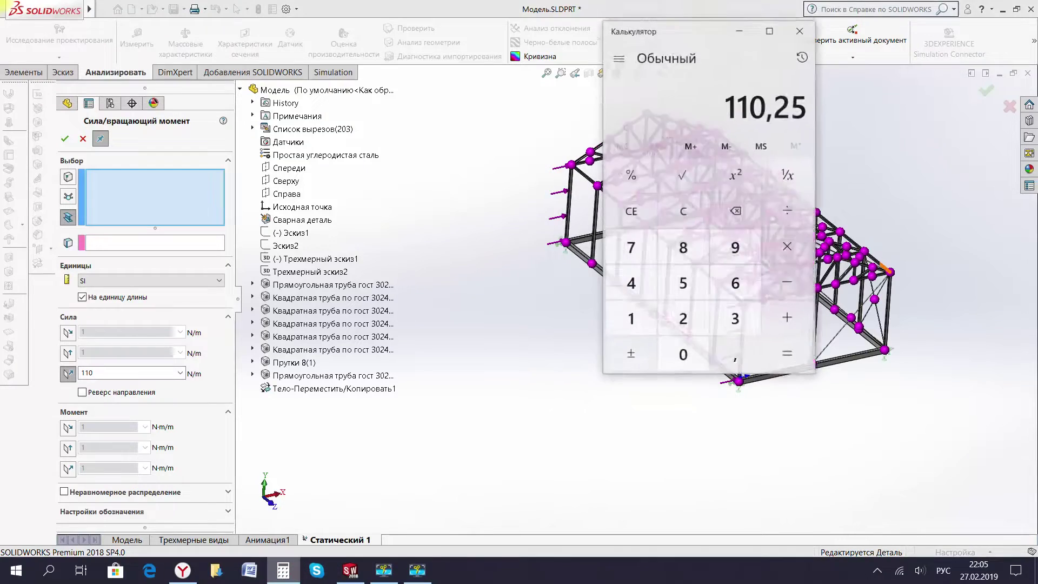
text(21)
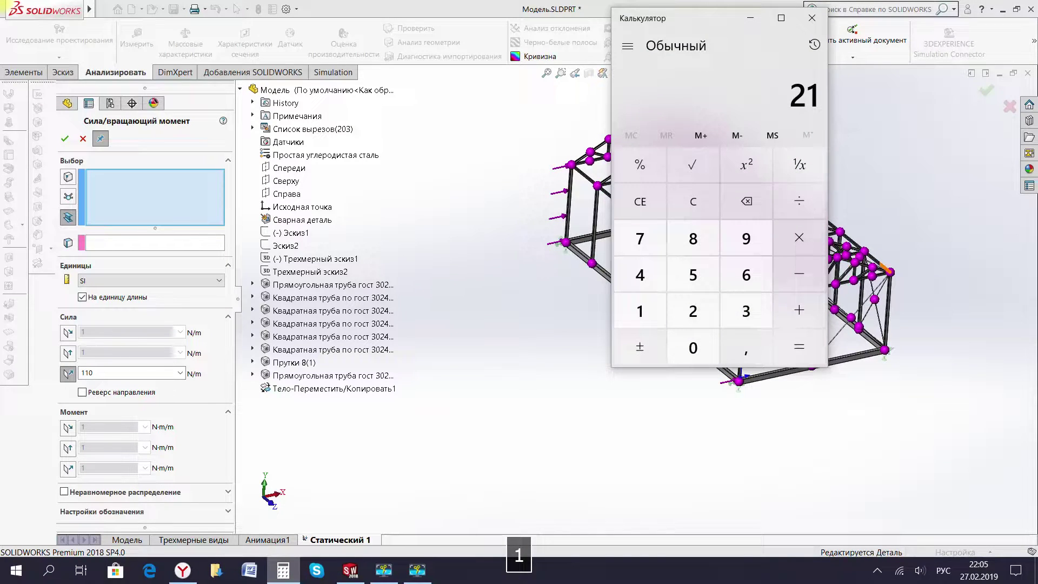
text(0,8)
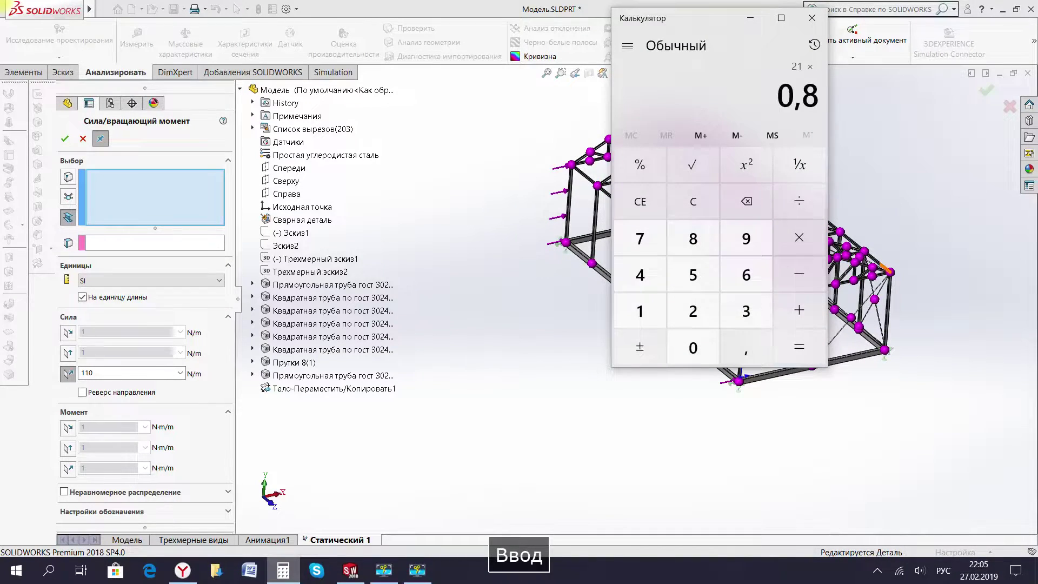
key(Return)
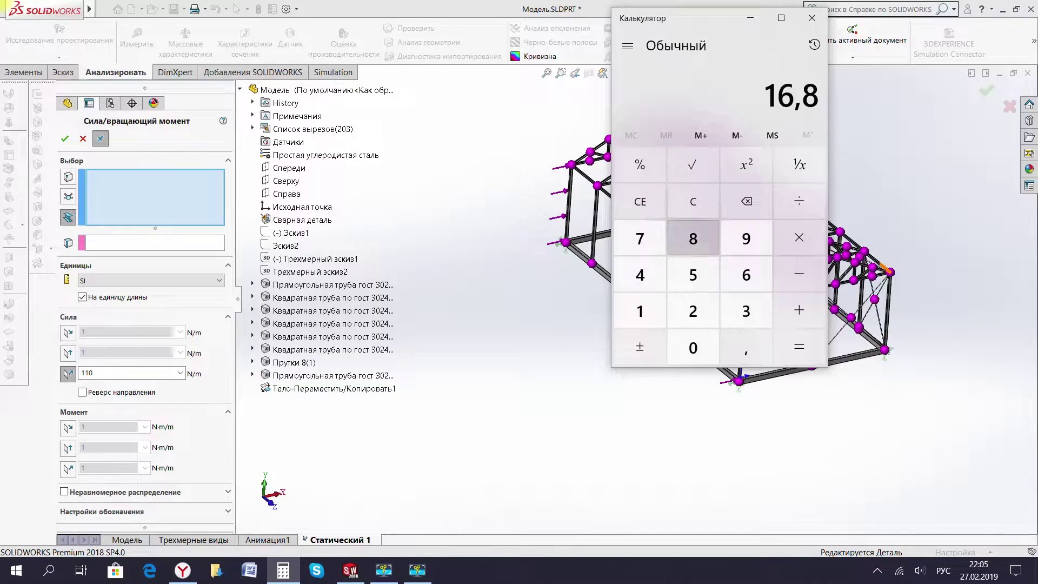
click(678, 208)
text(17)
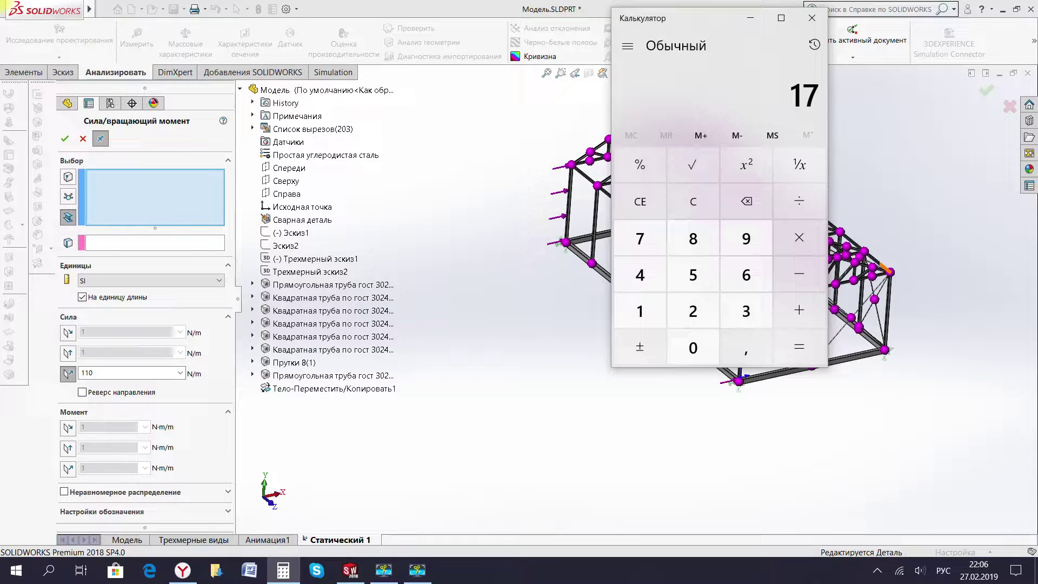
text(*)
text(1,0)
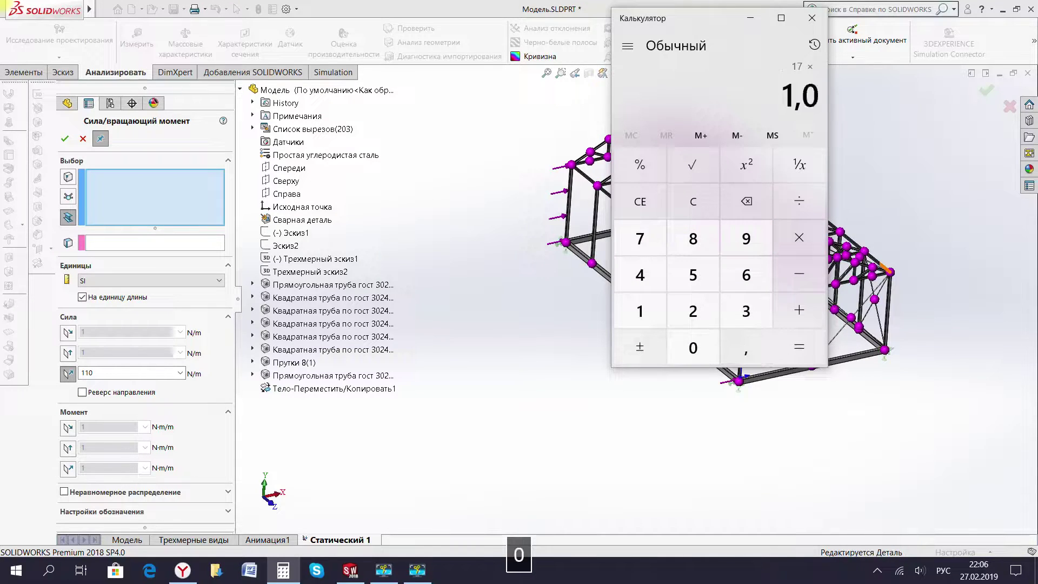
text(7)
key(Return)
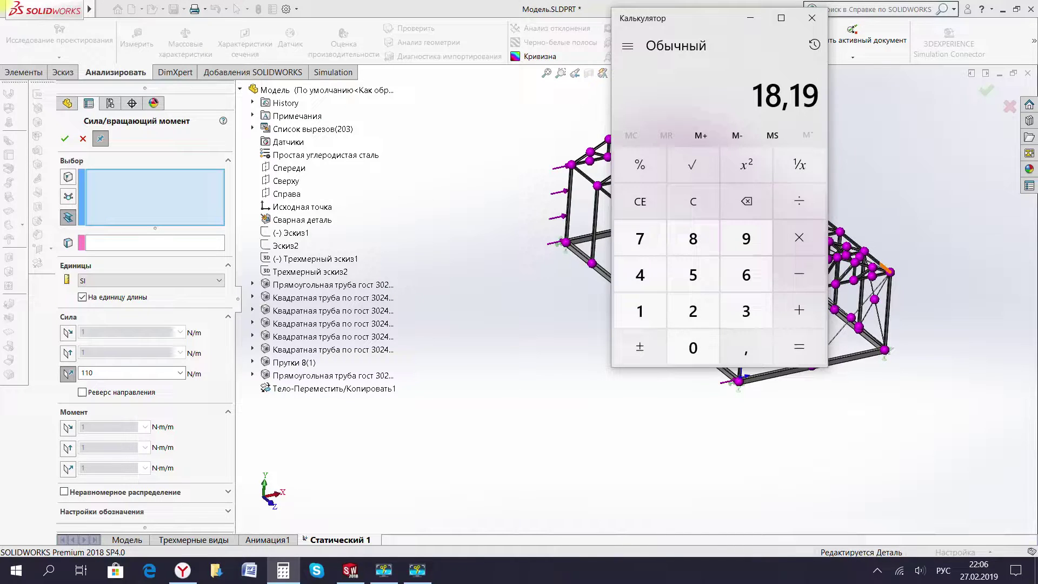
text(*9,8)
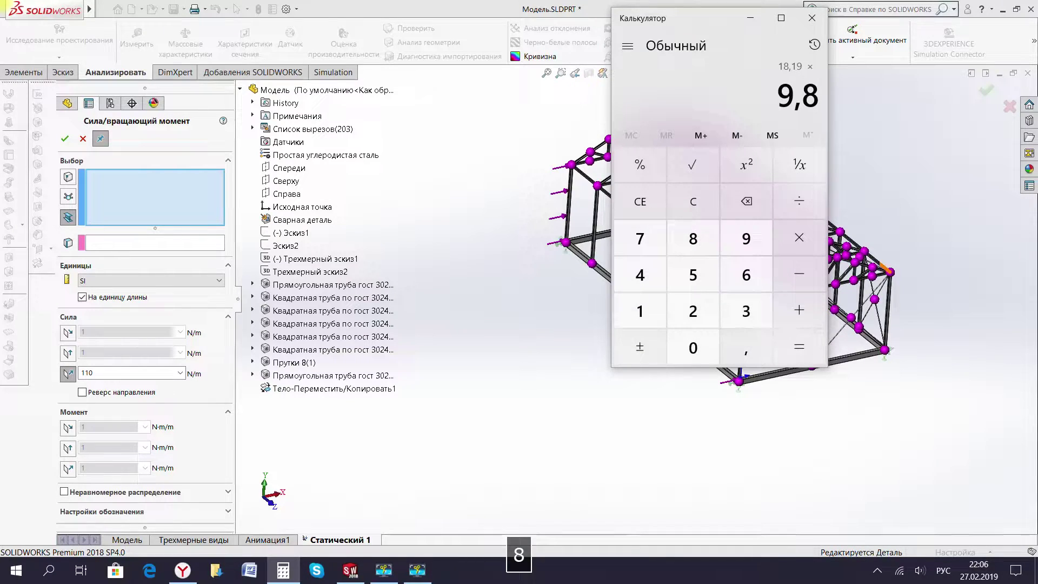
key(Return)
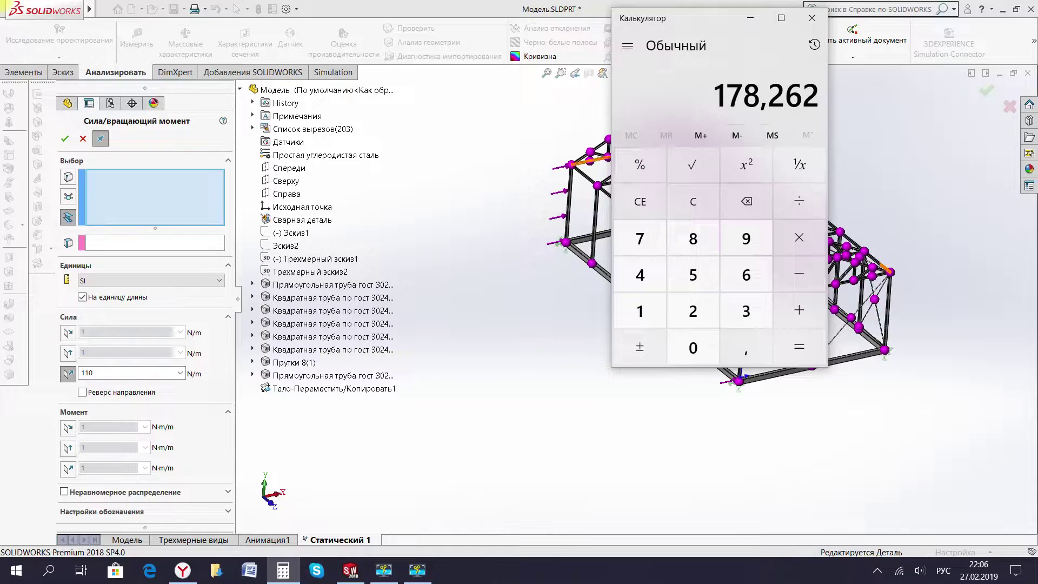
Orbit to the opposite long wall and select its six posts for the load.
click(750, 18)
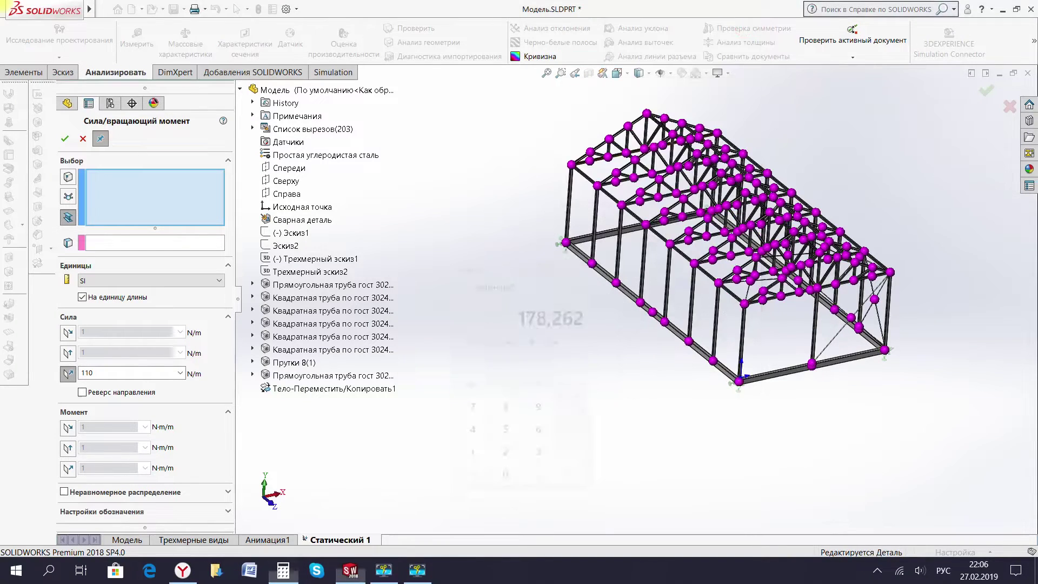
mouse_move(724, 243)
middle_down()
mouse_move(670, 249)
mouse_move(702, 254)
middle_up()
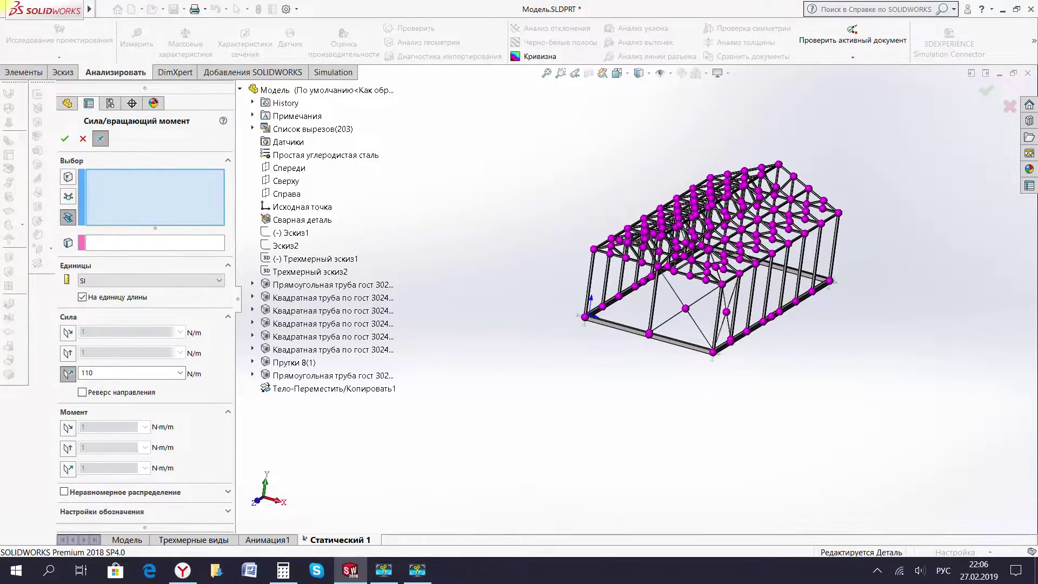
scroll(714, 346, down, 2)
scroll(713, 346, down, 3)
scroll(787, 305, down, 3)
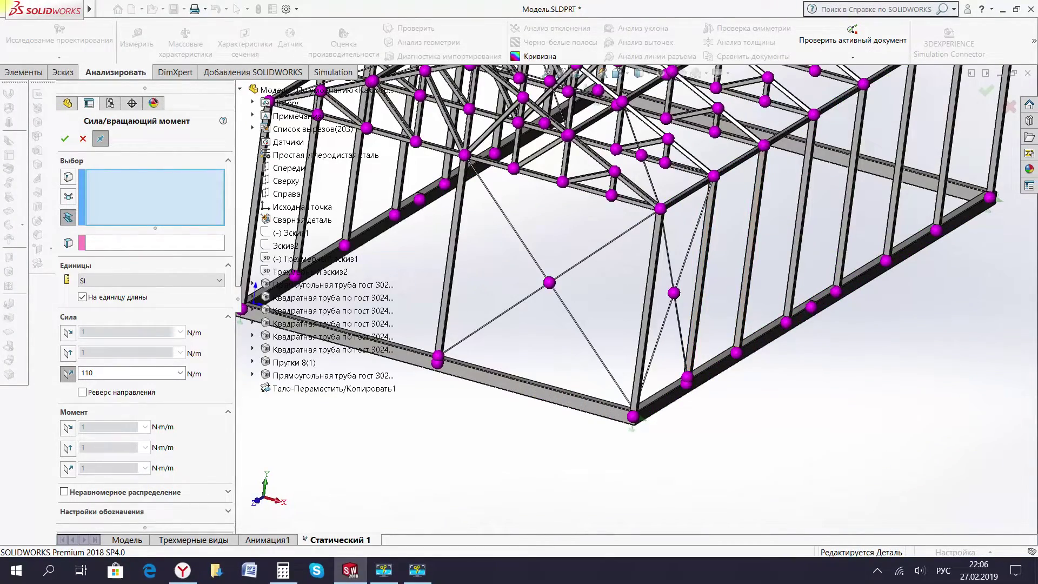
click(695, 303)
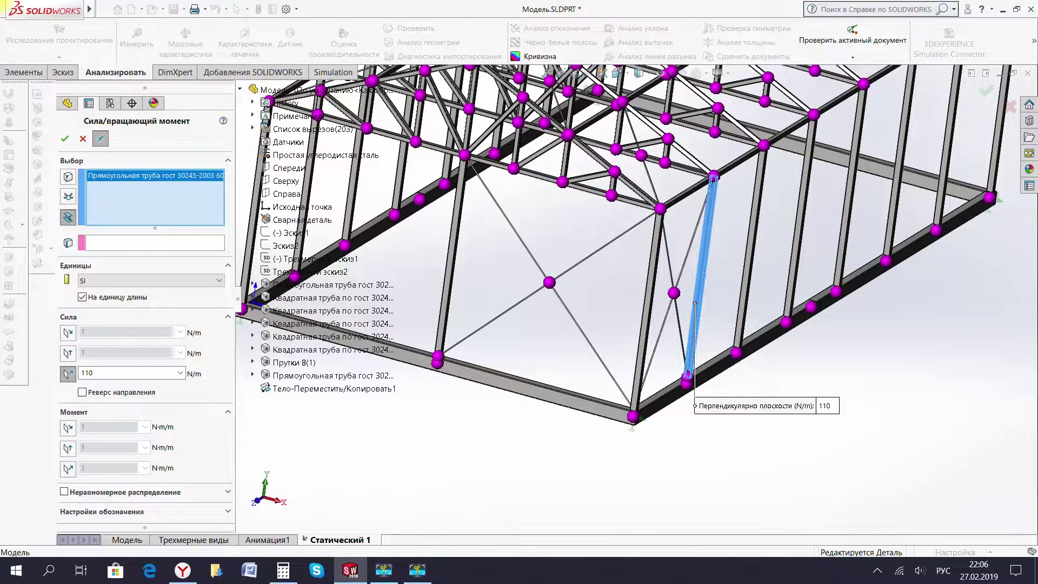
click(744, 285)
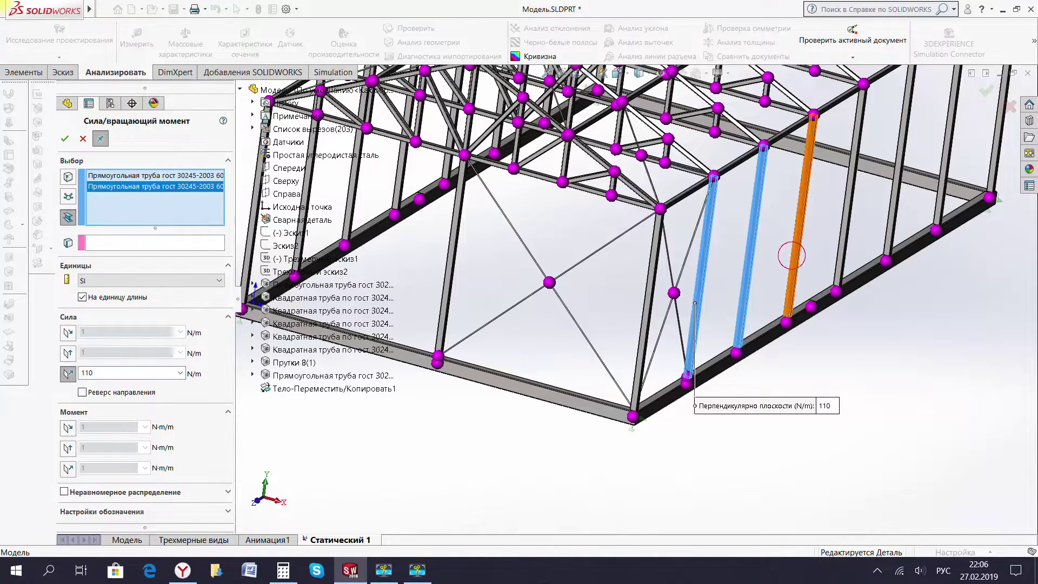
click(791, 255)
click(851, 184)
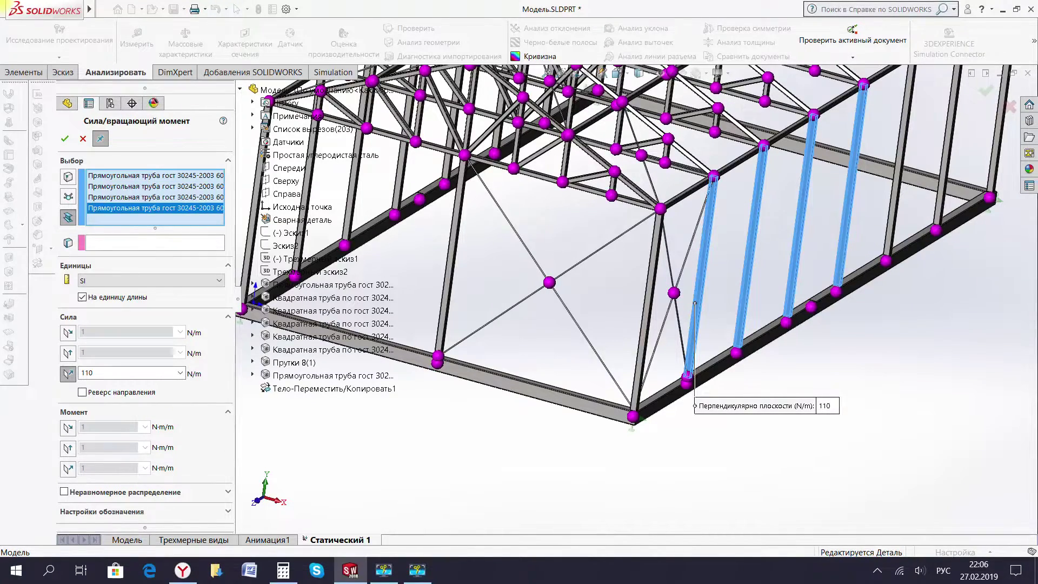
scroll(248, 470, up, 2)
click(675, 248)
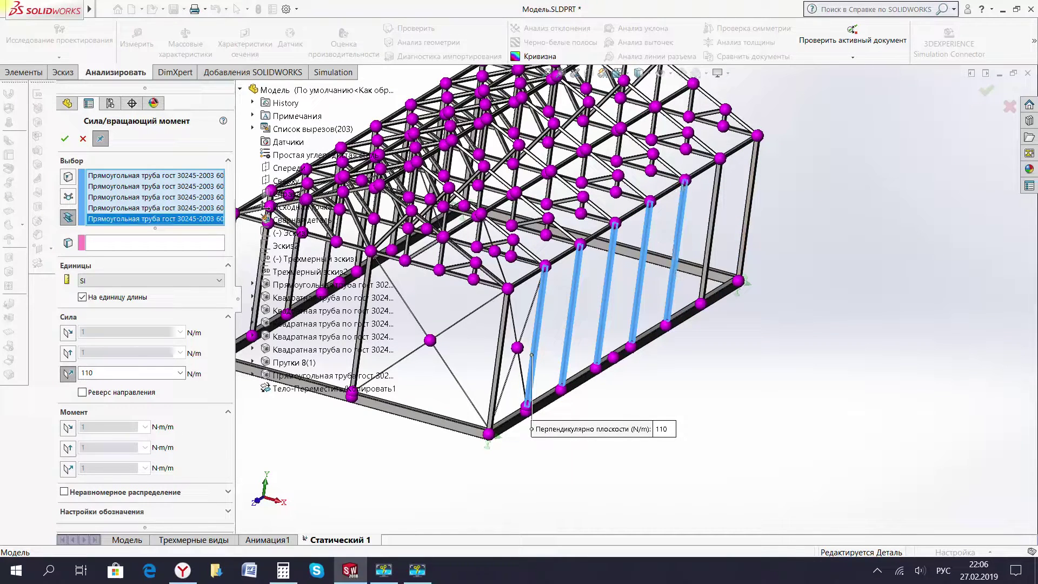
click(710, 220)
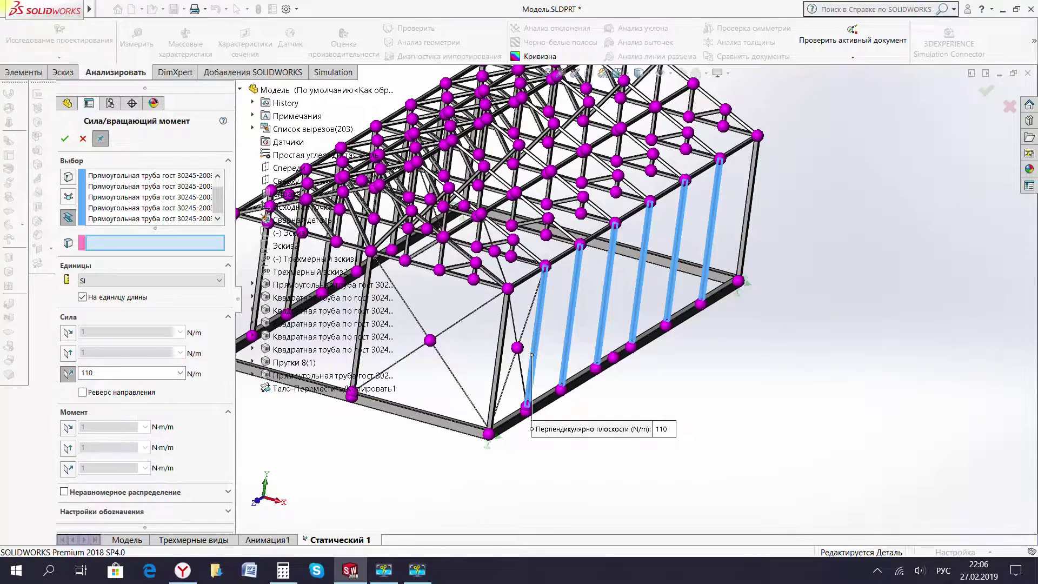
Direct the load normal to the Справа plane and reverse its direction.
scroll(640, 297, up, 1)
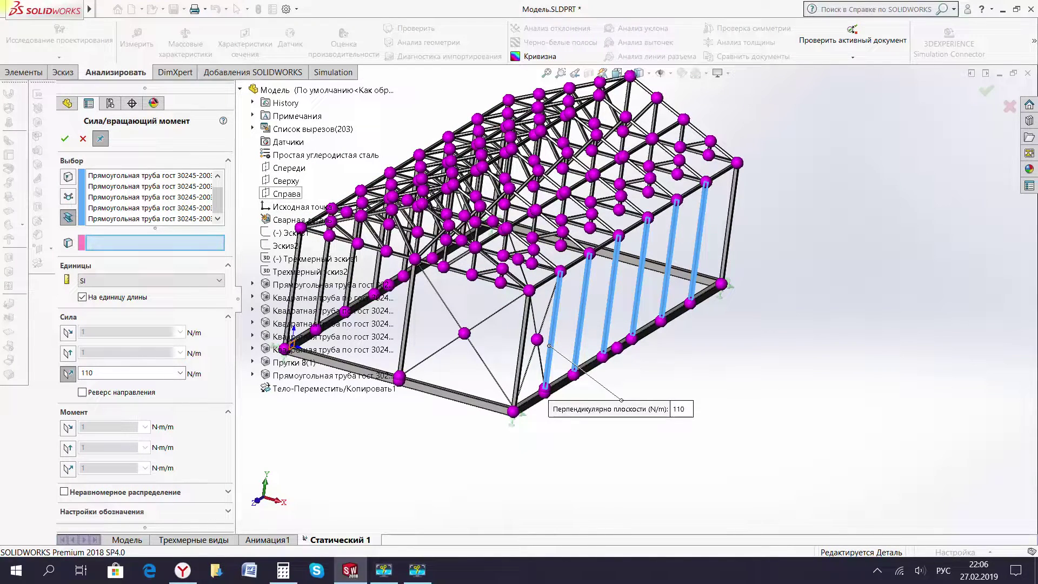
click(286, 194)
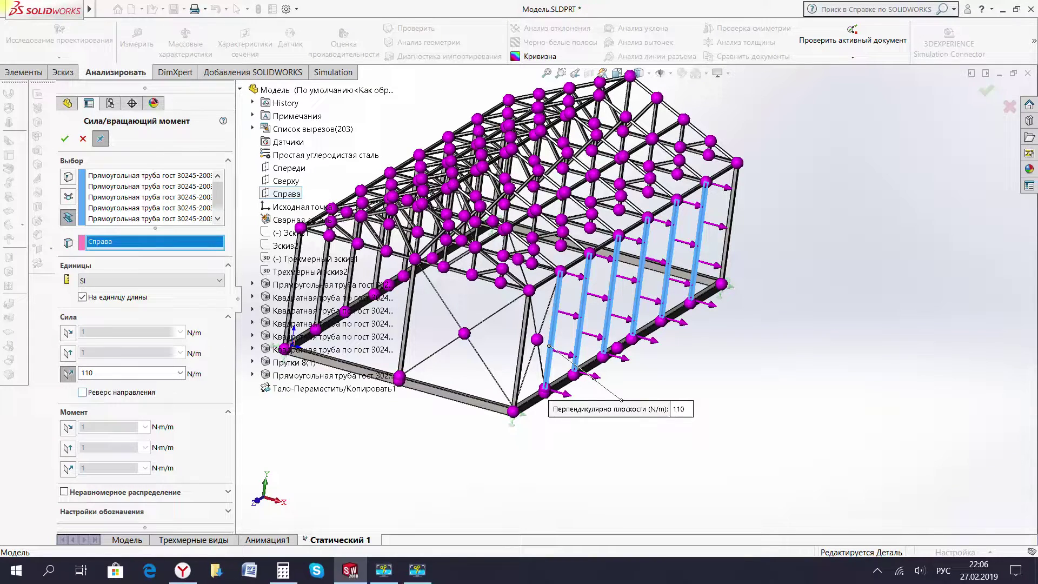
click(82, 392)
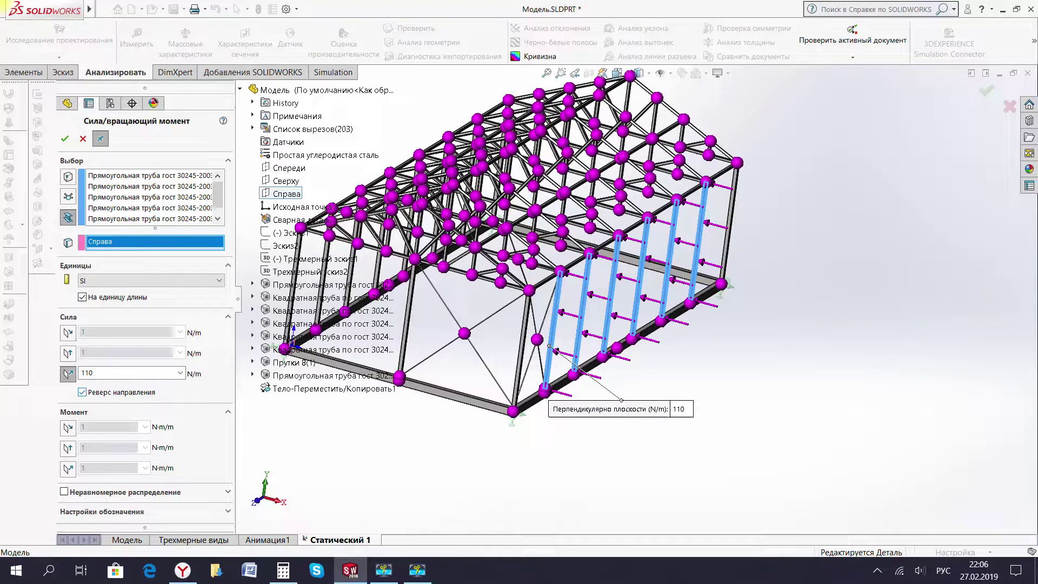
Un-reverse the load direction and start entering 178 N/m in place of 110.
click(82, 392)
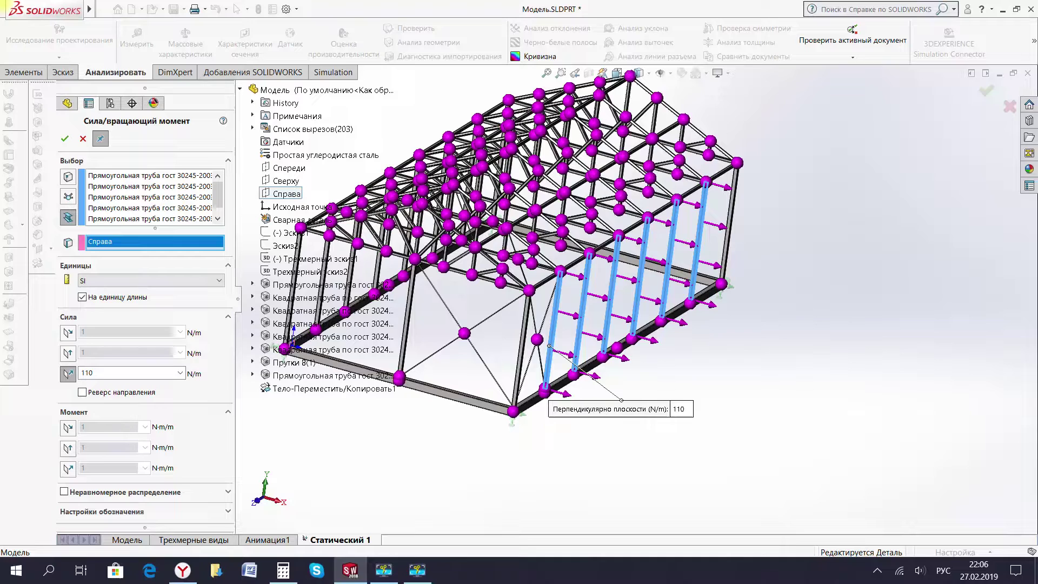
click(283, 570)
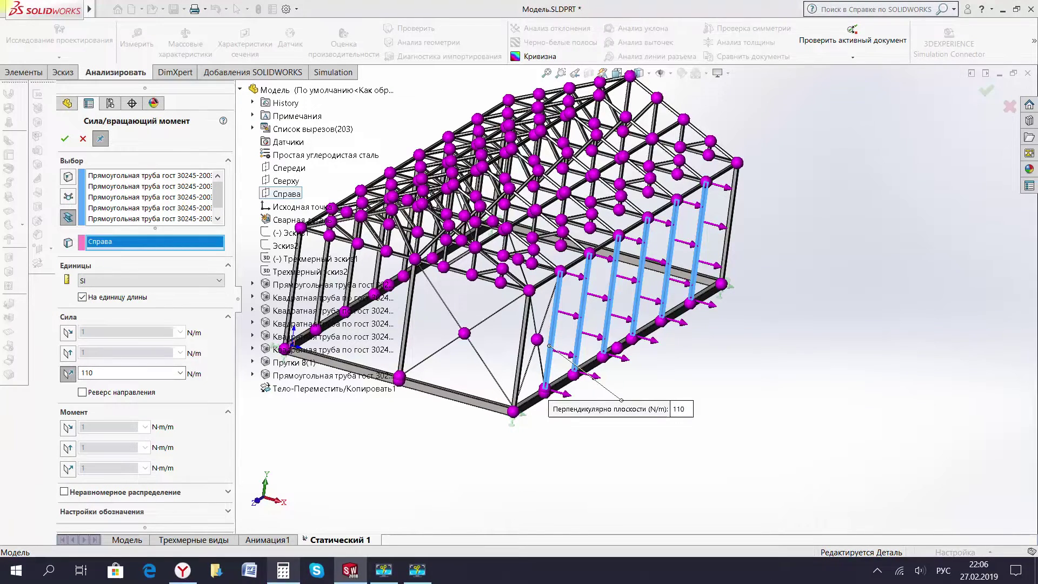
click(283, 570)
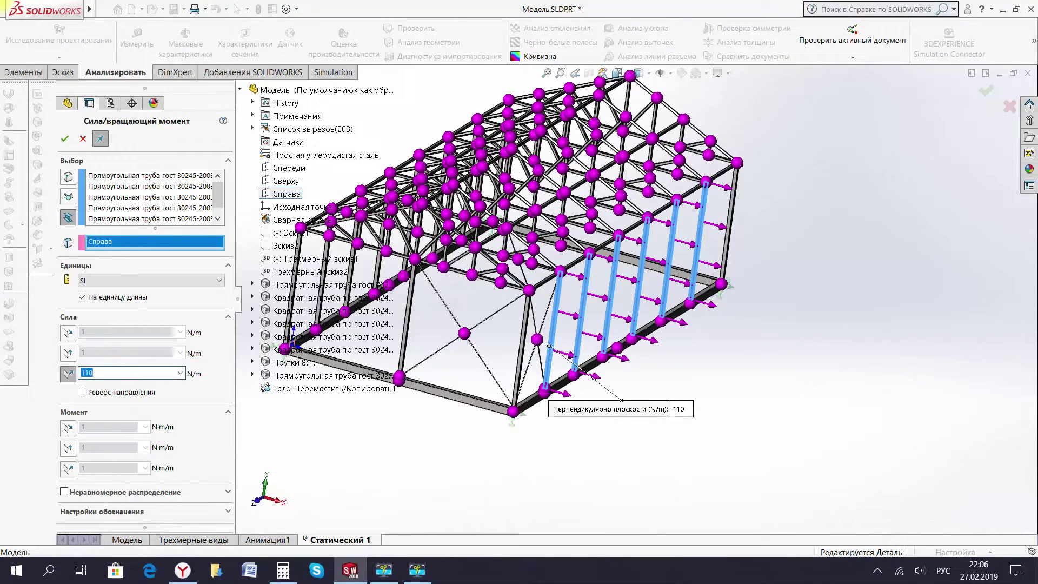
text(178)
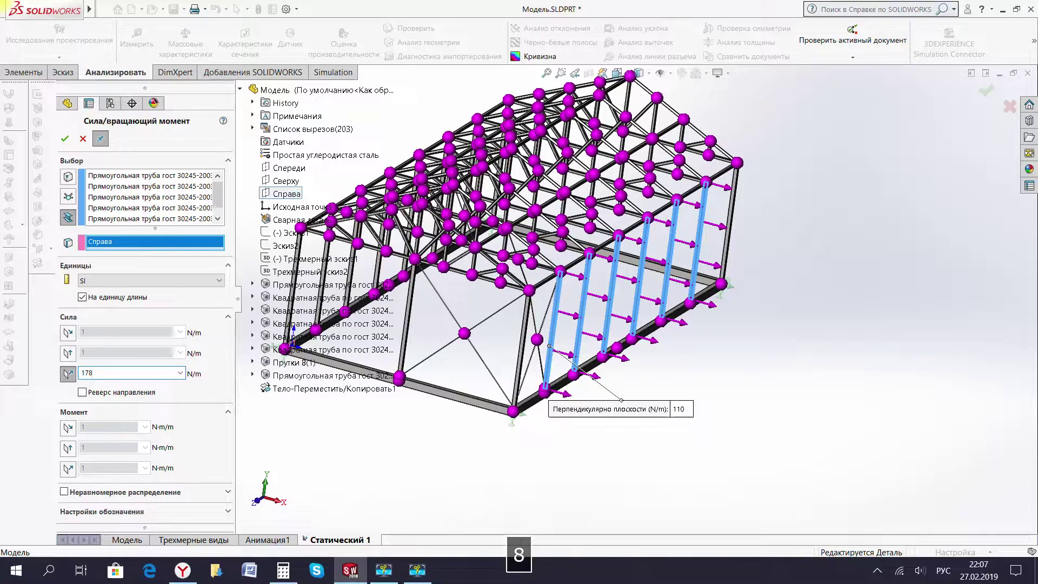
Apply the 178 N/m load, then select the front and far end posts for a new force.
click(64, 139)
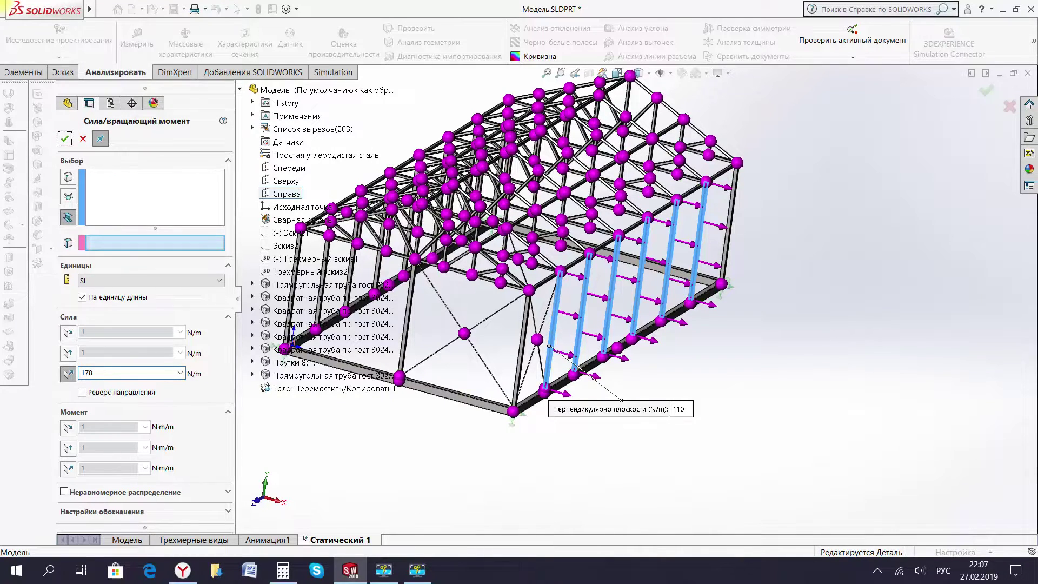
scroll(480, 333, down, 1)
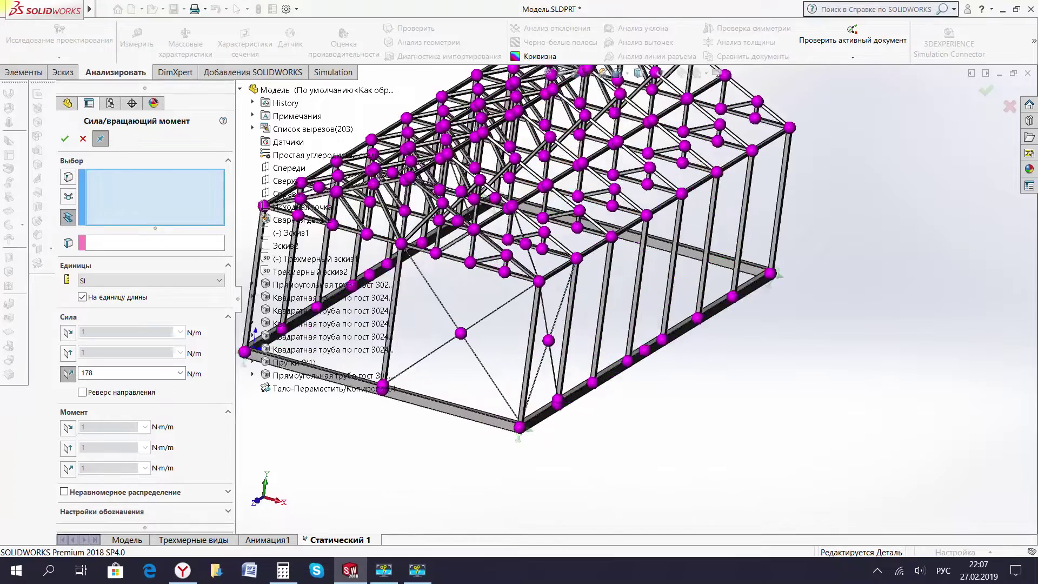
scroll(501, 286, down, 2)
click(531, 389)
middle_drag(531, 389, 735, 243)
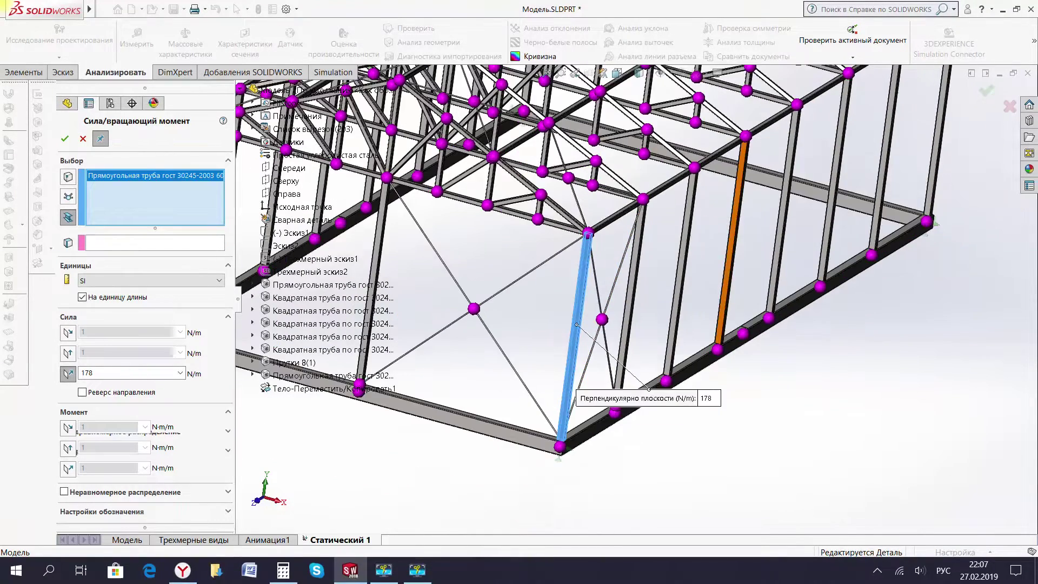
click(937, 135)
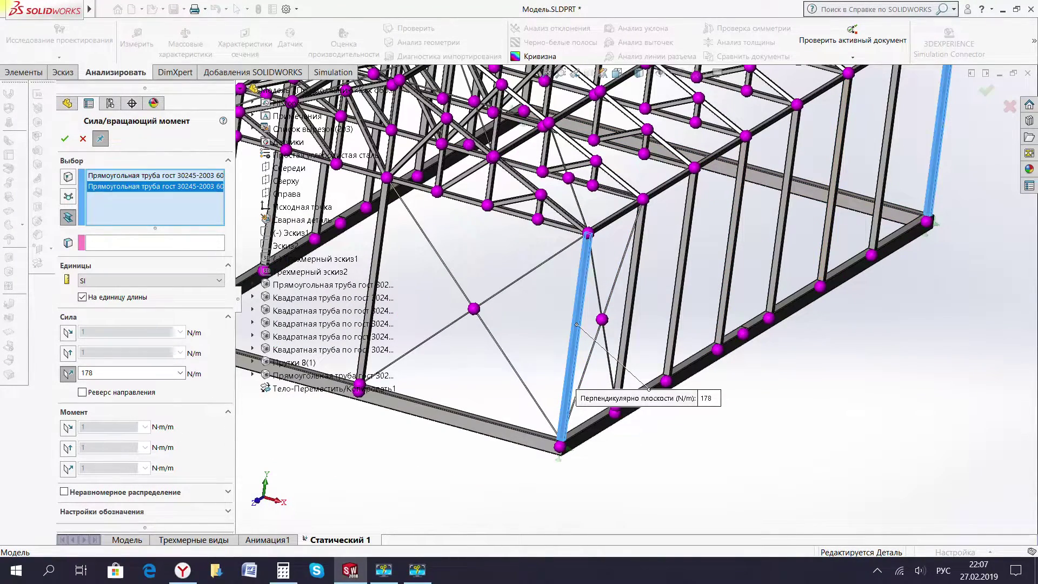
Set the direction to the Справа plane and compute 178/2 = 89 in the Calculator.
click(104, 241)
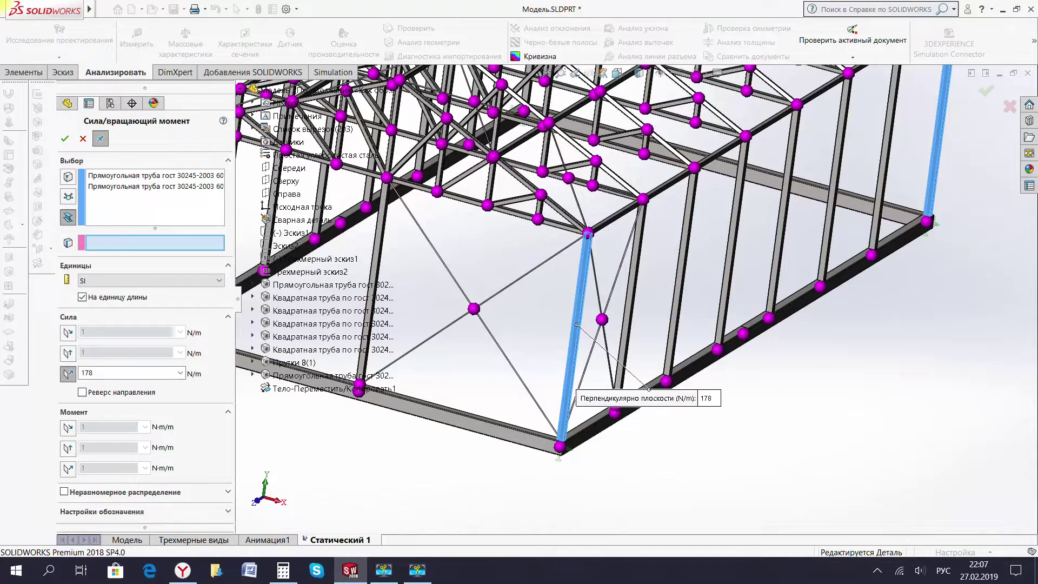
click(286, 193)
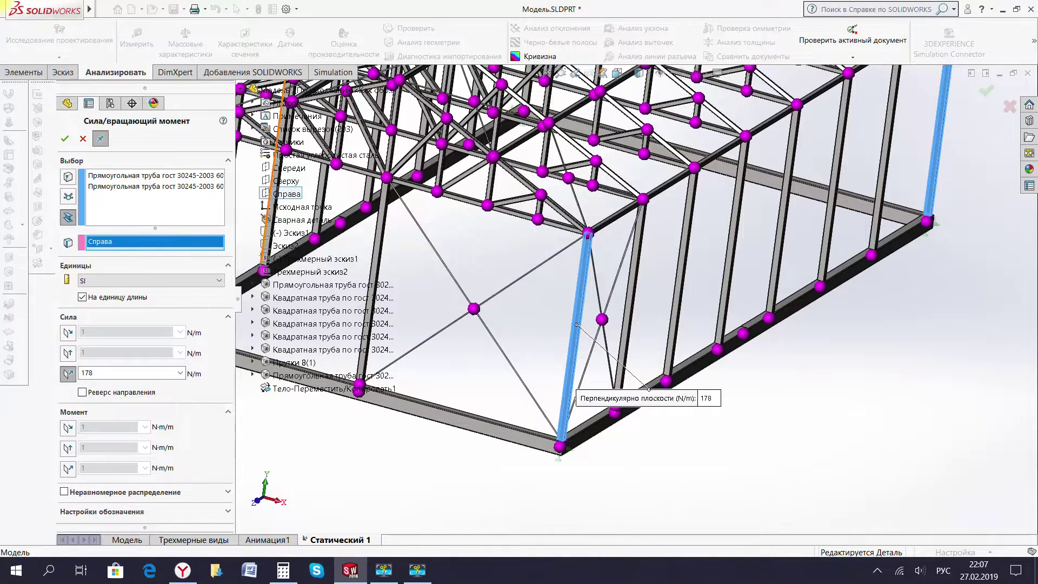
double_click(108, 373)
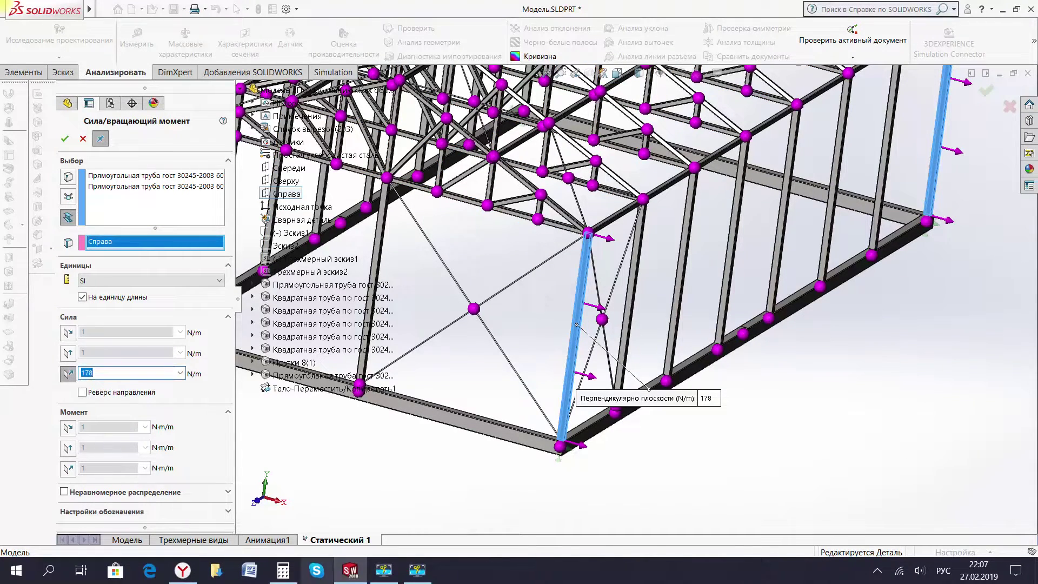
key(alt+Tab)
text(1)
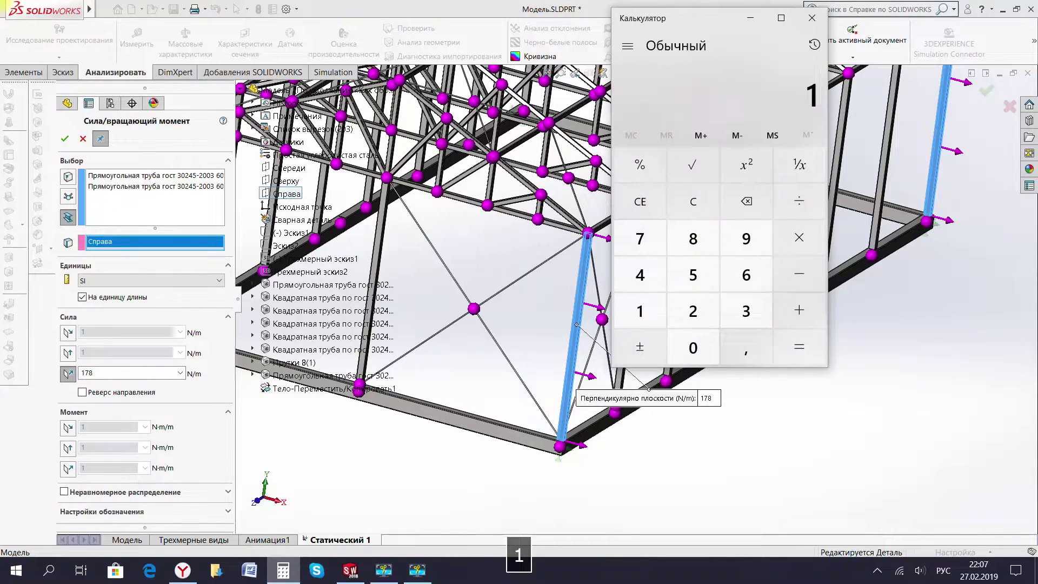
text(78/2)
key(Return)
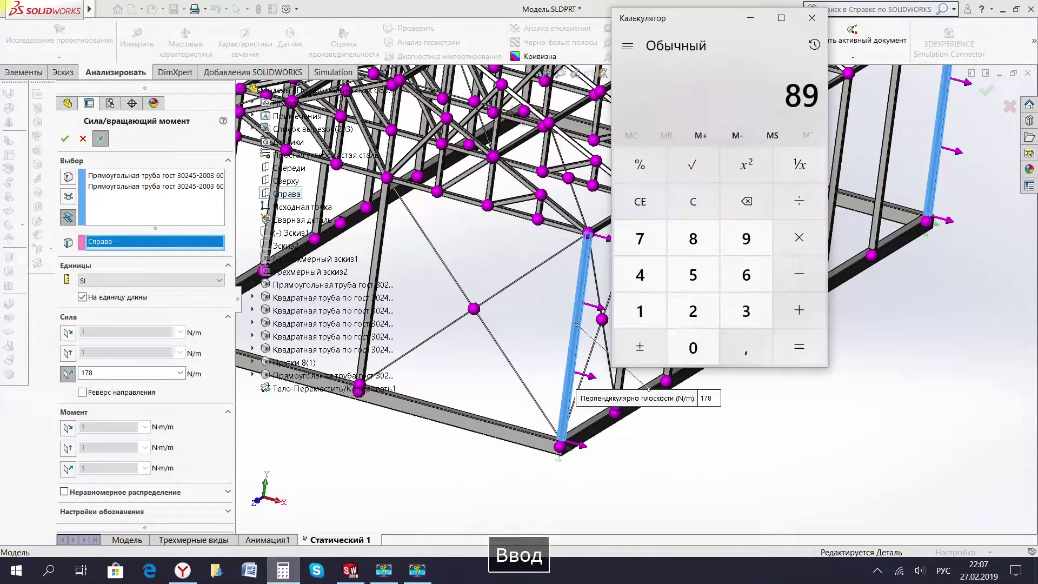
Enter 89 N/m as the normal force, apply it, and zoom to fit the frame.
key(alt+Tab)
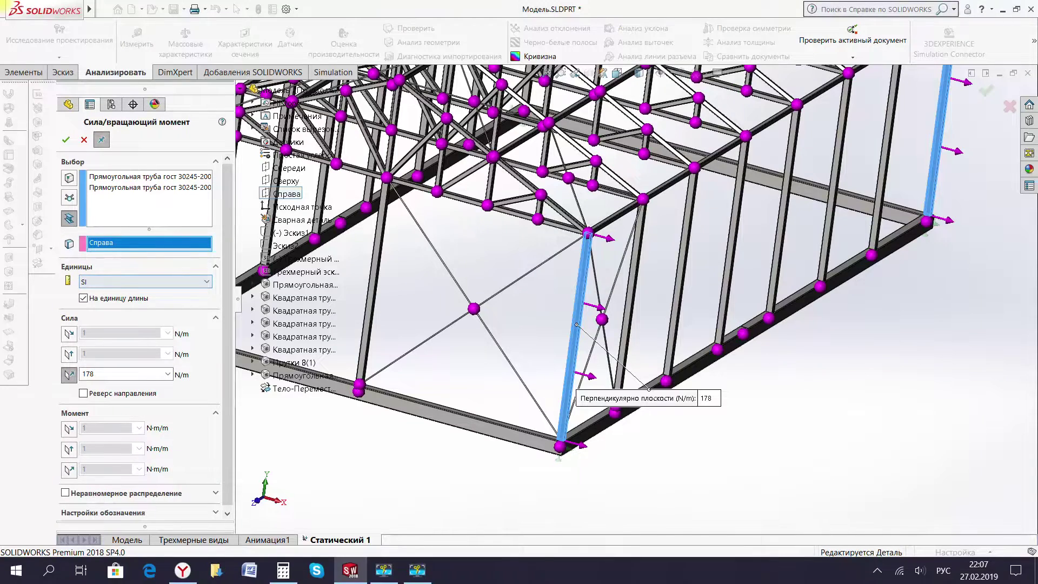
double_click(92, 373)
text(89)
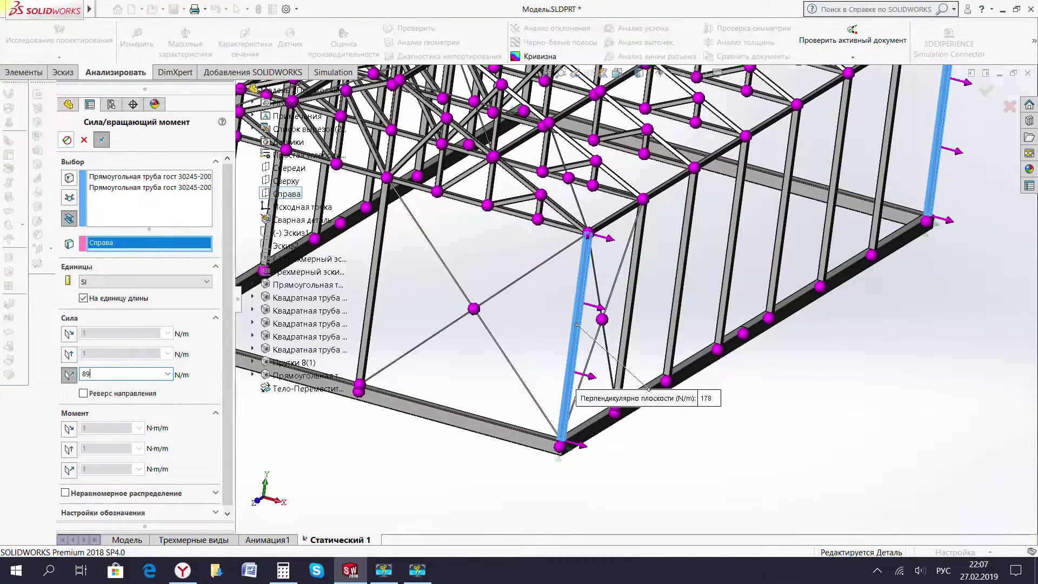
key(Return)
key(f)
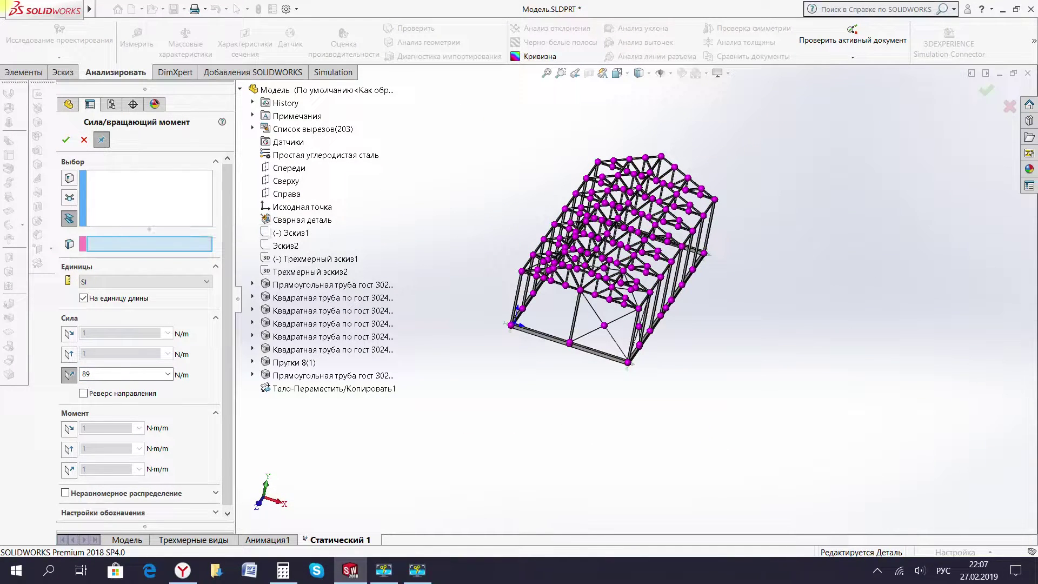
Edit Зафиксированный-1 to also fix two more base-beam joints.
key(Escape)
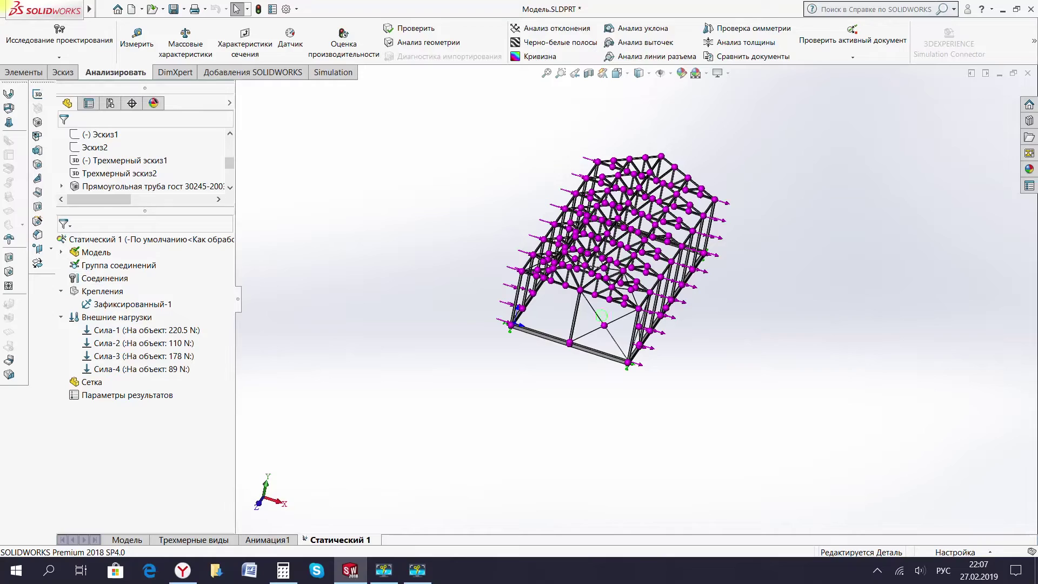
scroll(598, 301, down, 3)
scroll(598, 301, down, 2)
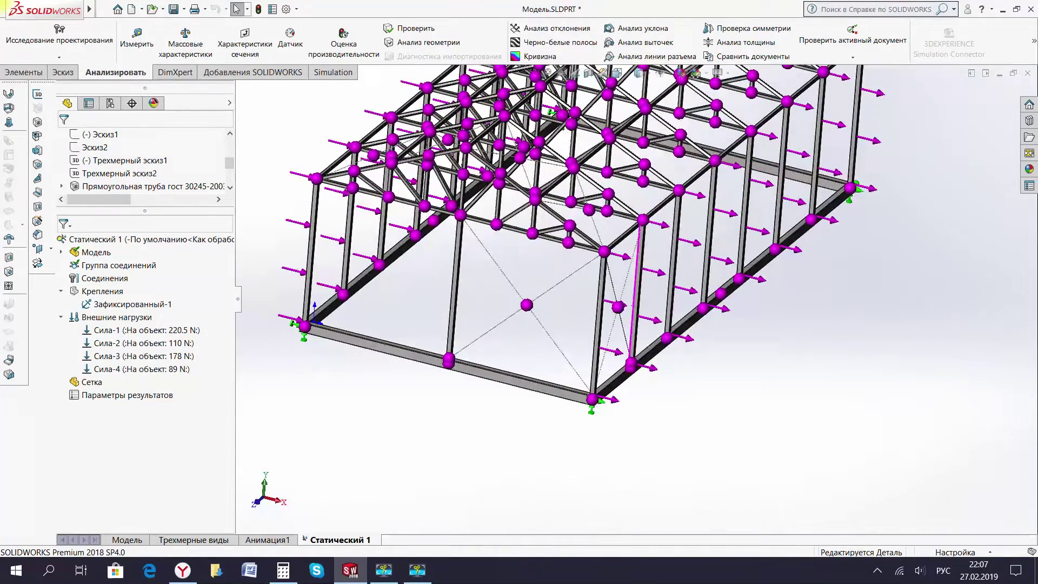
scroll(146, 179, up, 1)
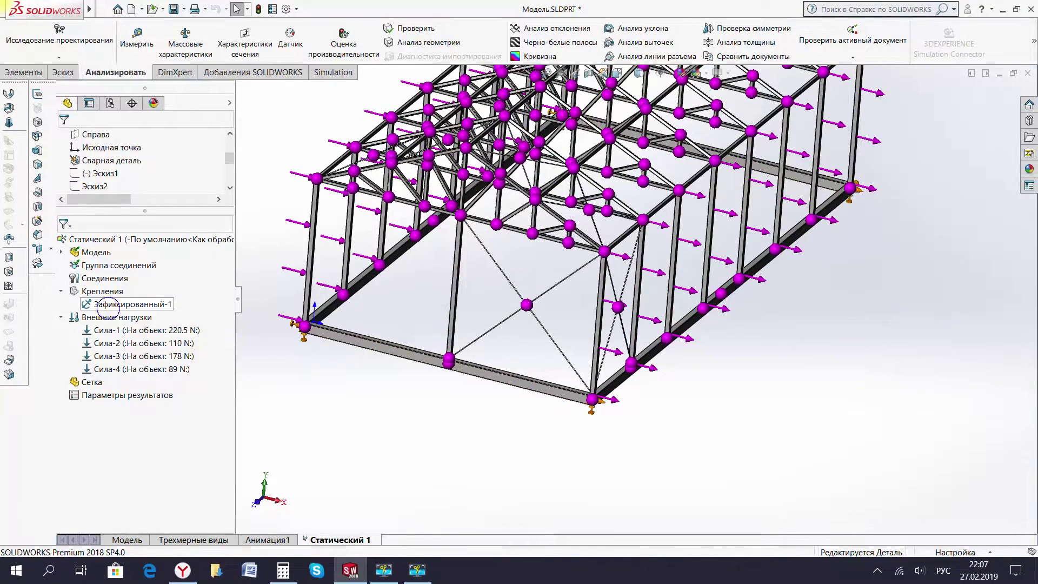
right_click(108, 309)
click(162, 318)
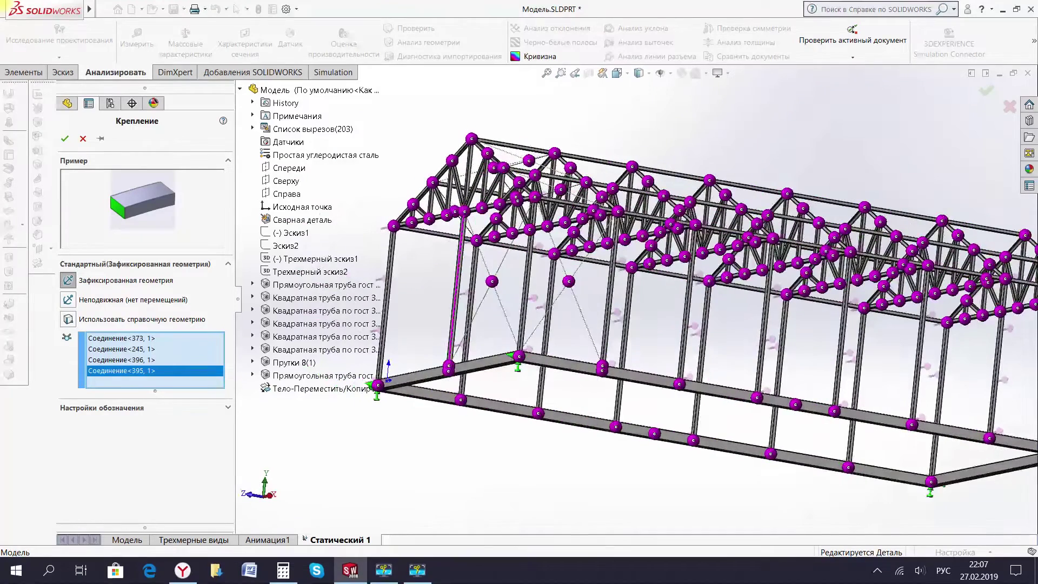
click(654, 433)
click(795, 403)
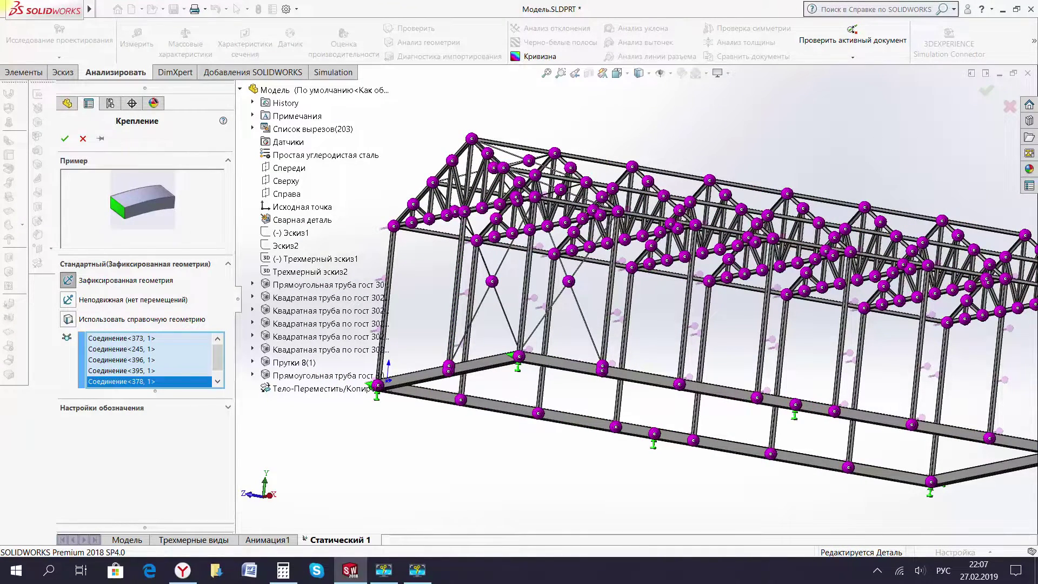
click(65, 138)
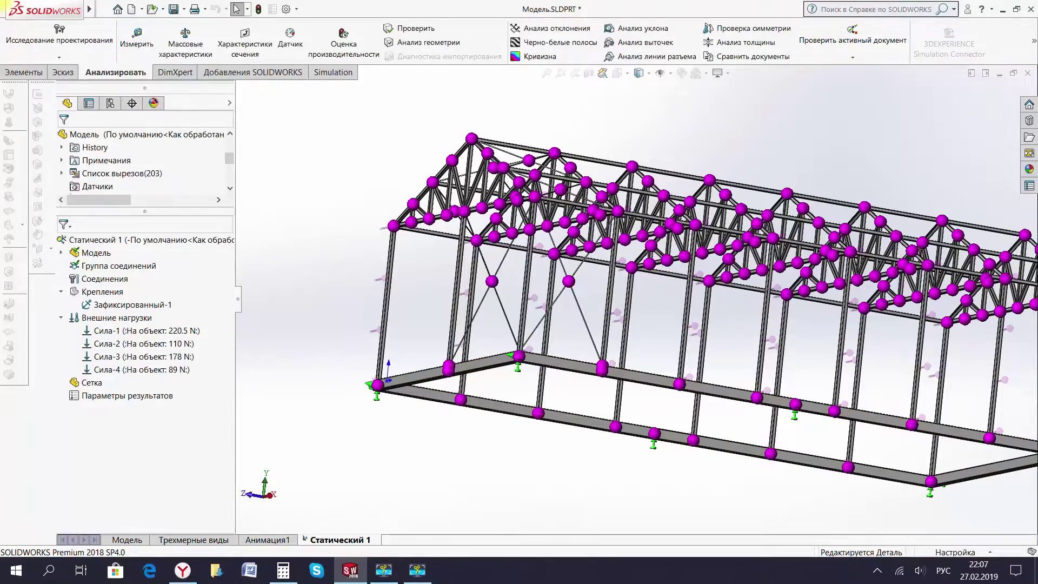
Switch to isometric view and start adding a gravity load under External Loads.
key(ctrl+7)
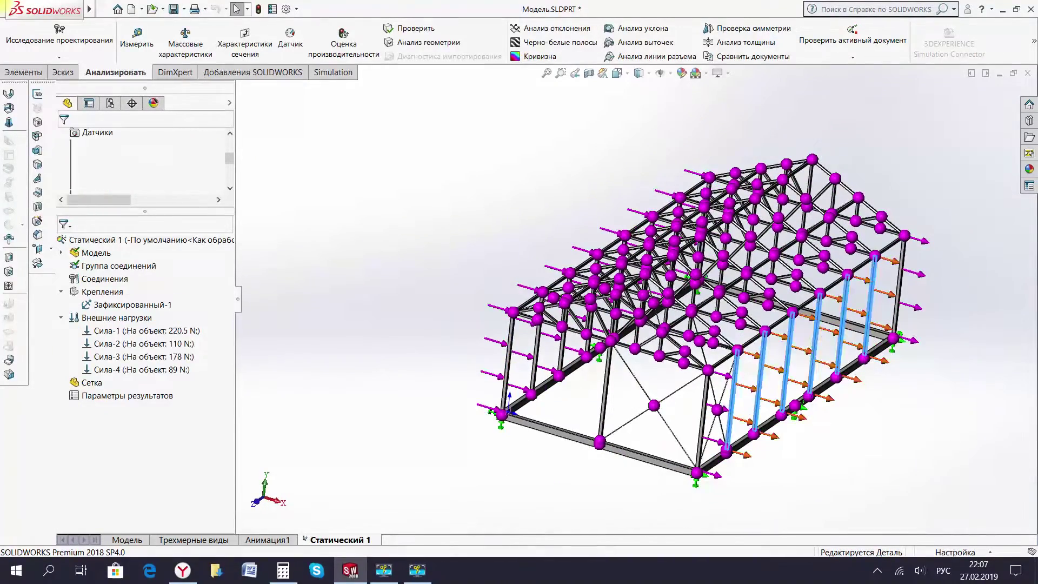
right_click(100, 318)
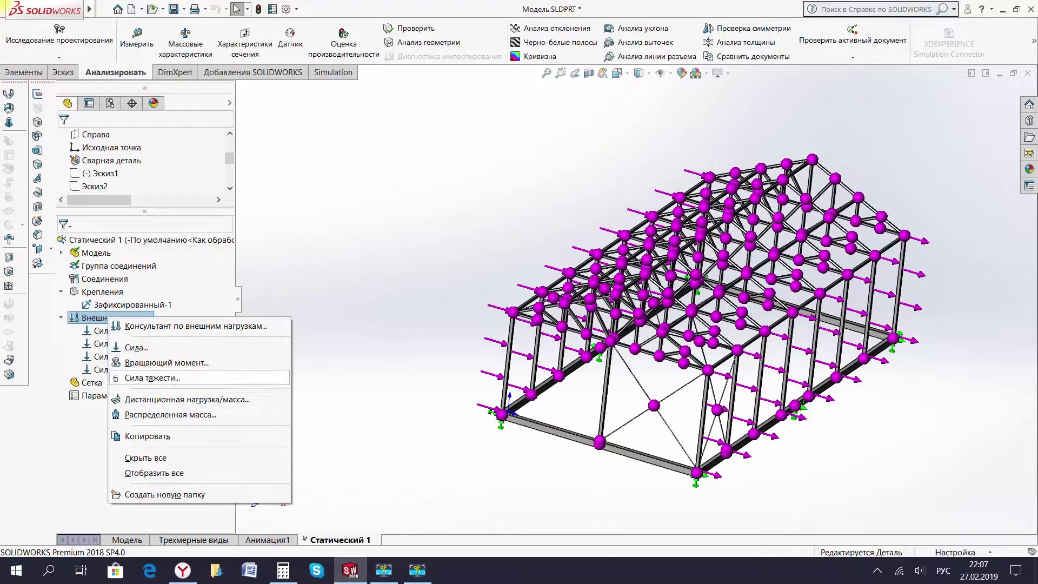
click(141, 377)
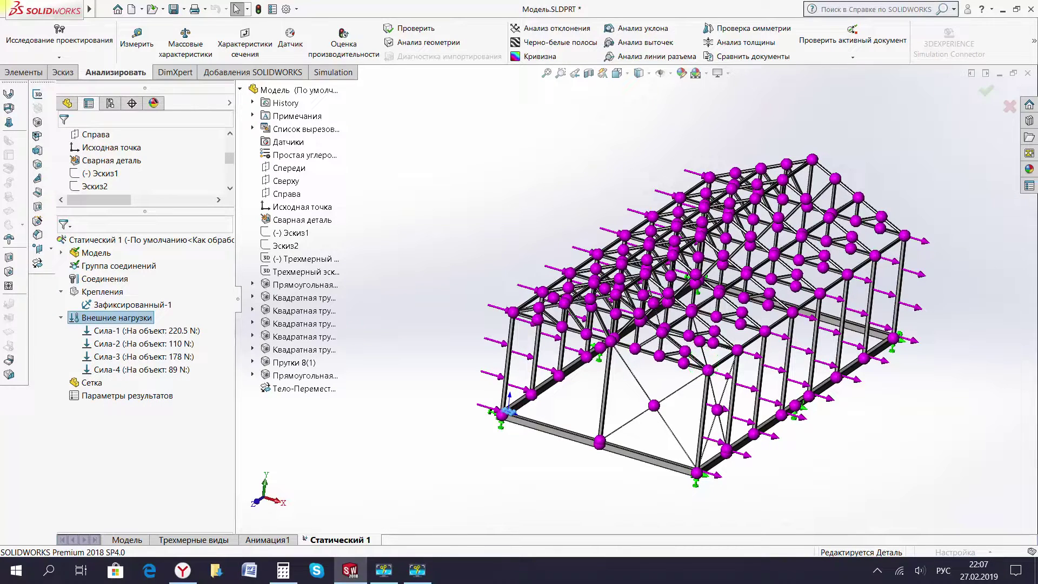
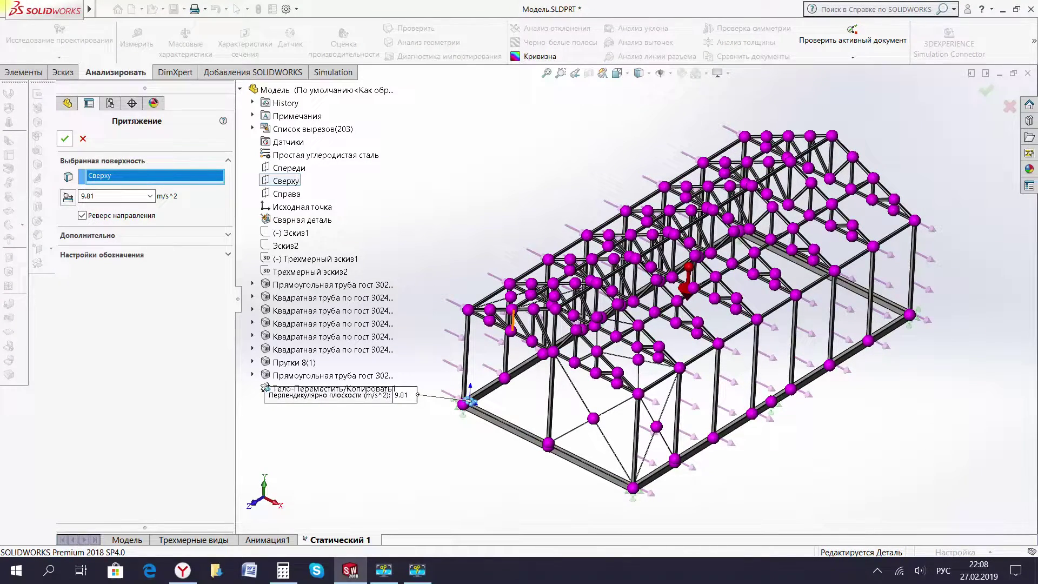
Accept the 9.81 m/s² gravity load and reorient the view of the frame.
click(64, 138)
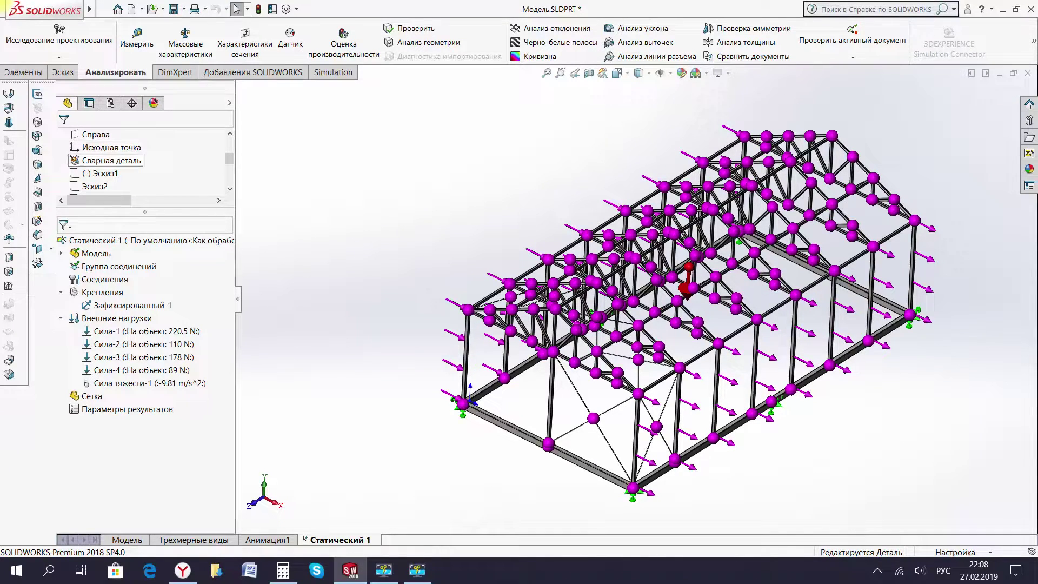
middle_drag(600, 324, 632, 324)
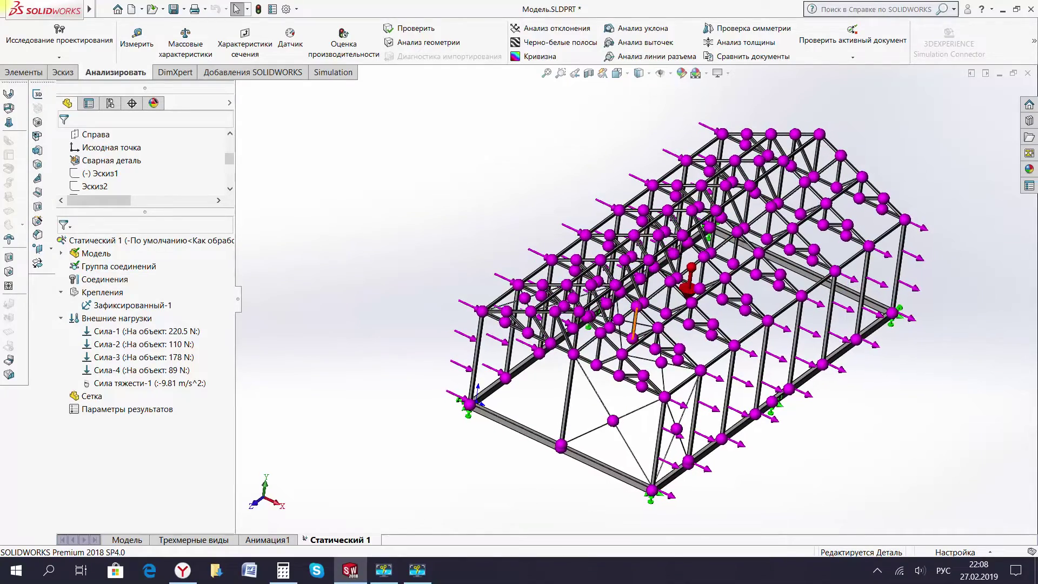
scroll(643, 357, down, 5)
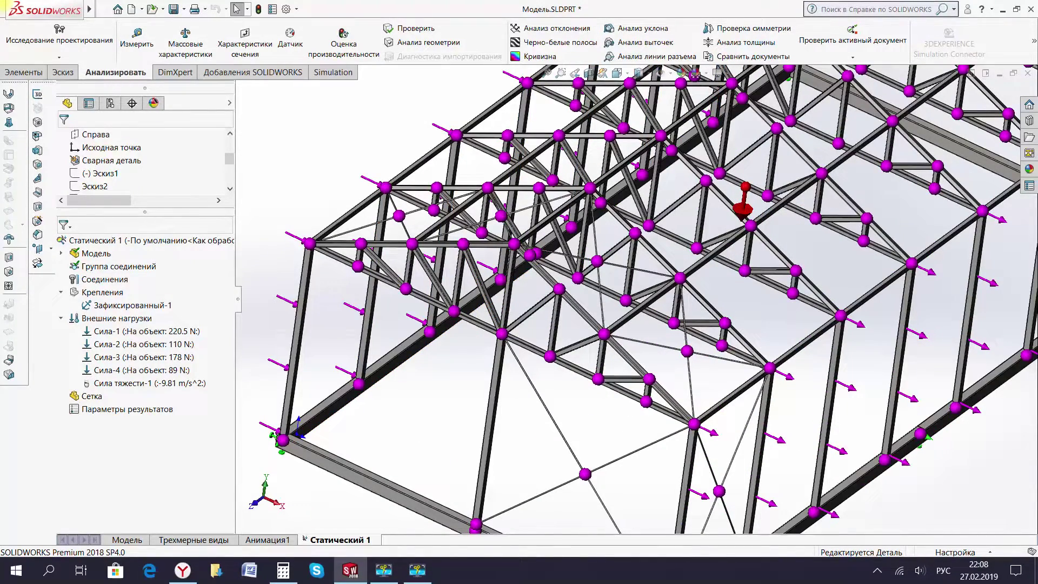
Measure the 910 mm normal distance between two adjacent parallel roof beams, then close Measure.
click(136, 38)
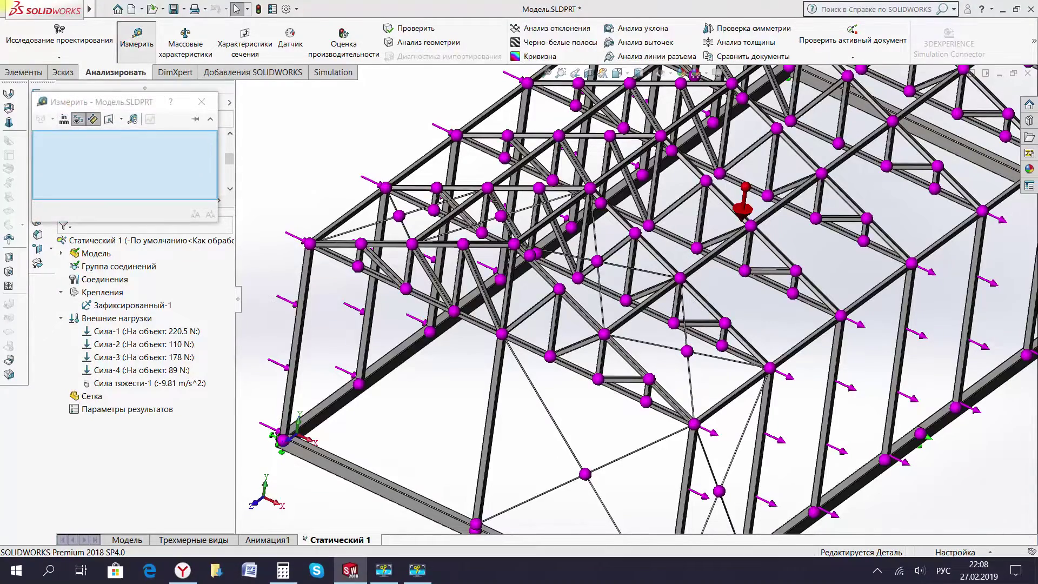
scroll(648, 297, down, 3)
scroll(649, 297, down, 3)
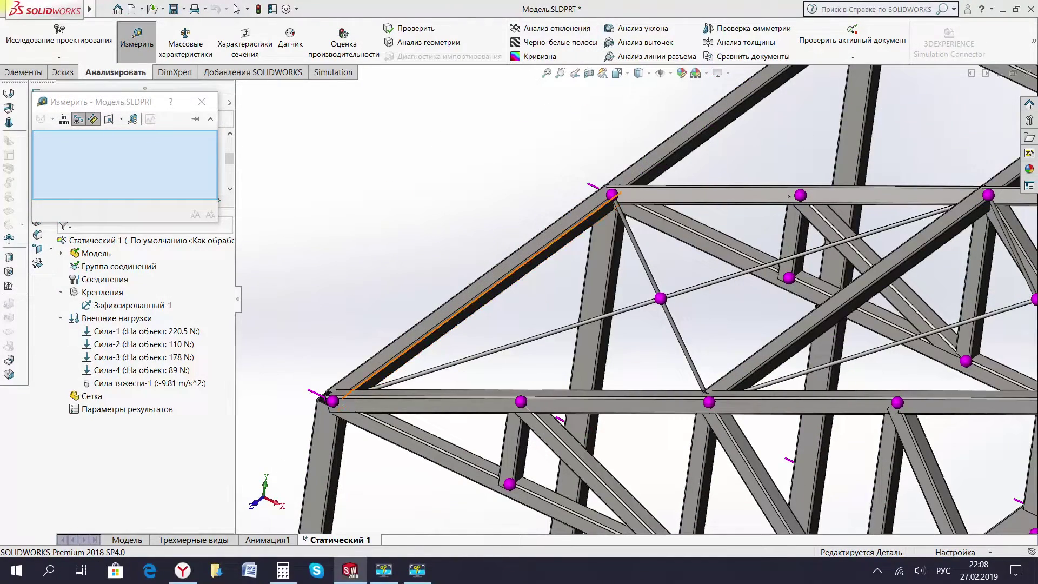
click(475, 303)
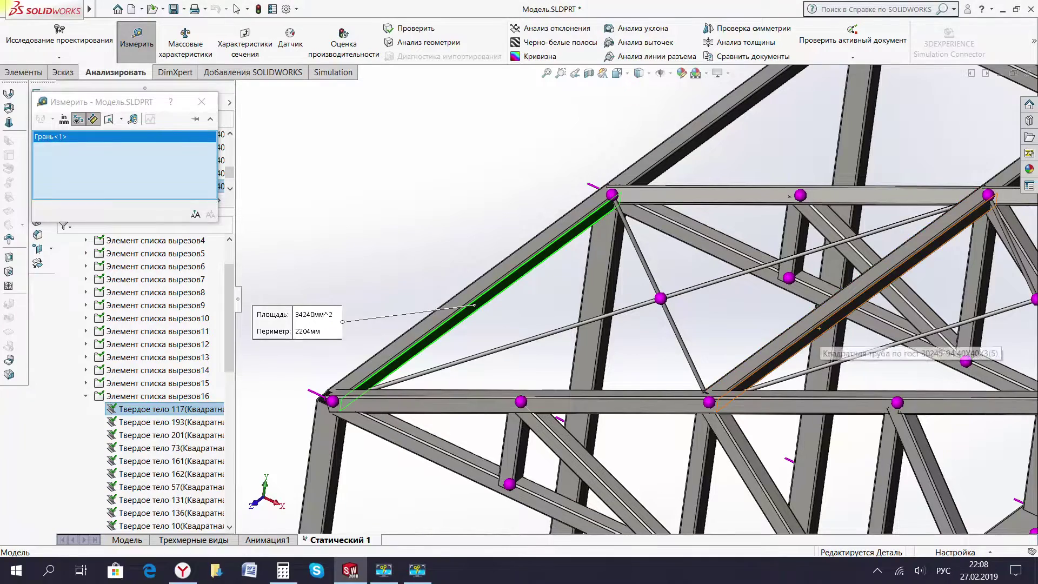
click(843, 313)
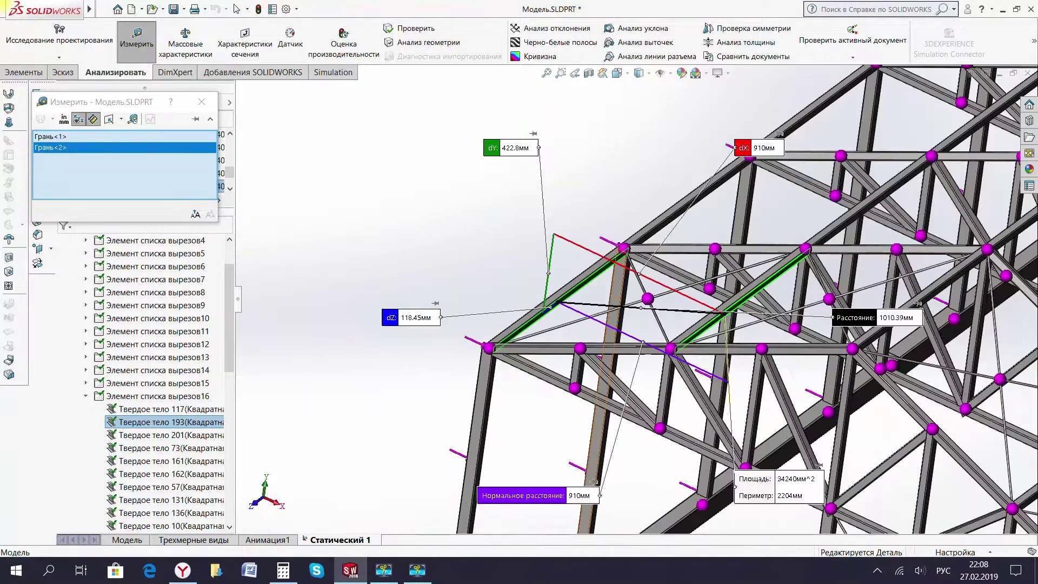
scroll(638, 297, up, 2)
scroll(638, 297, up, 2)
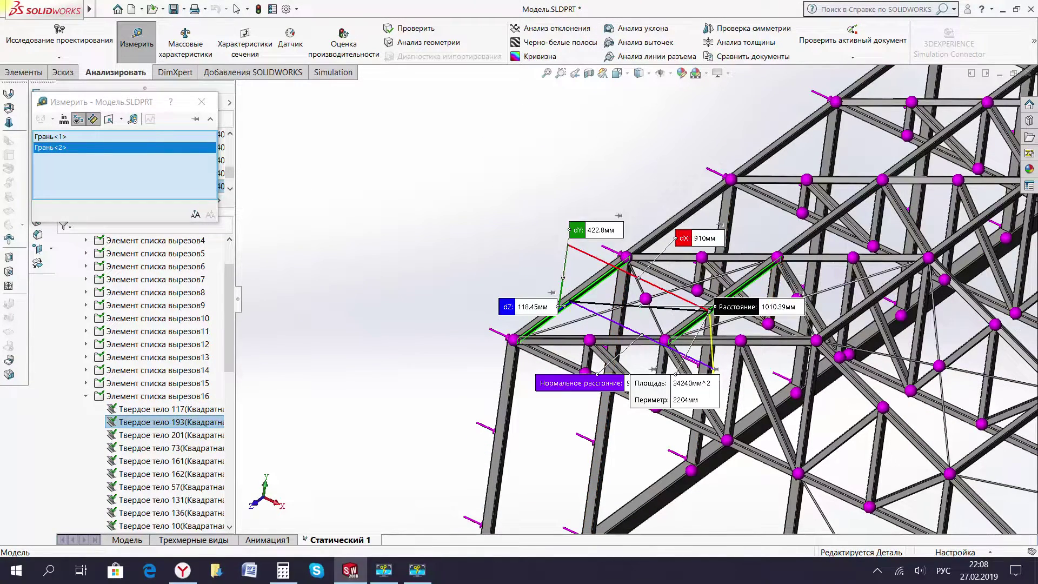
key(Escape)
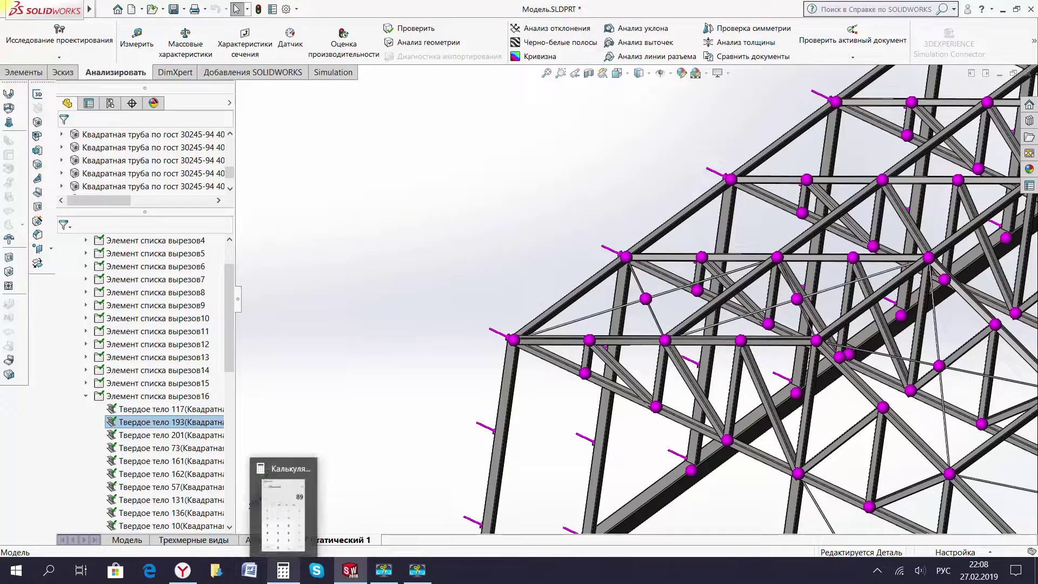
Compute 180 × 0,2 = 36 in Calculator, then minimize it.
click(283, 570)
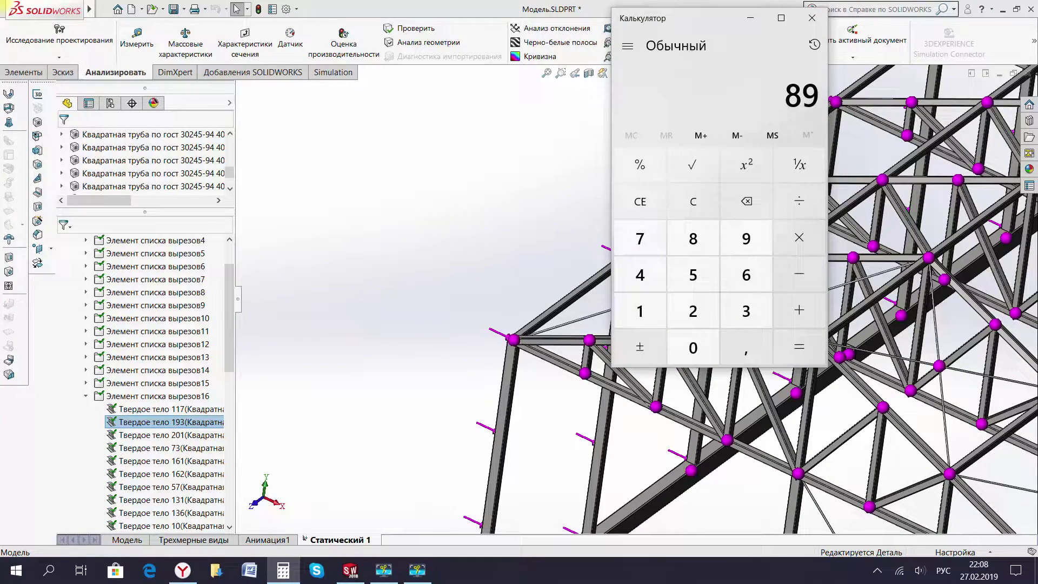
text(180)
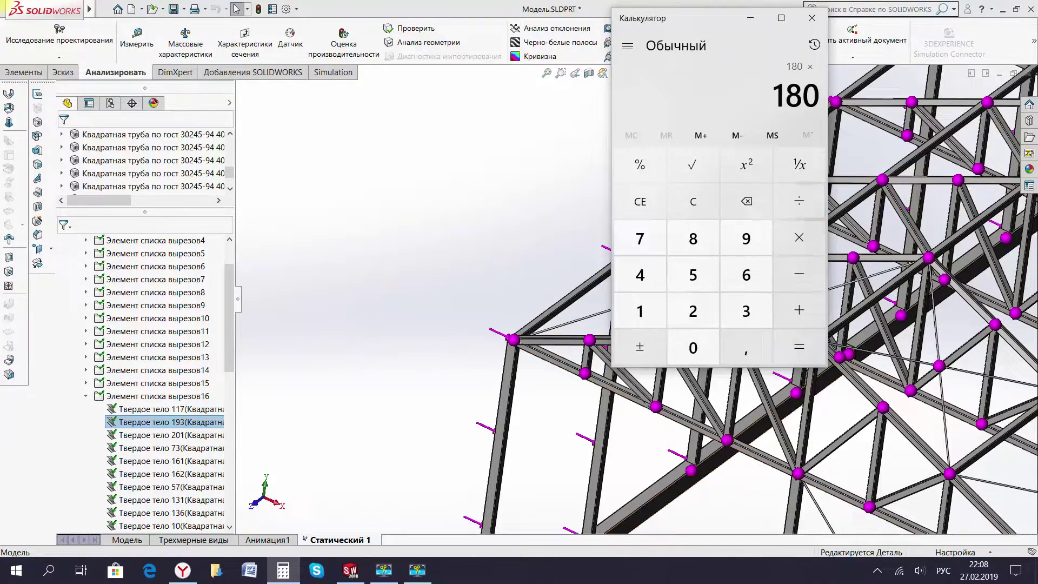
click(705, 196)
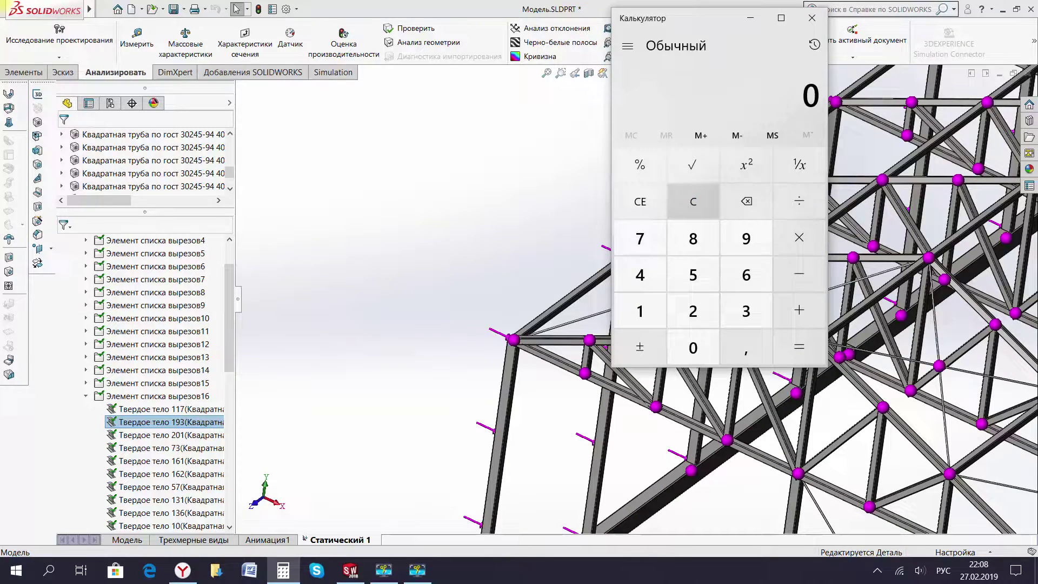
text(180)
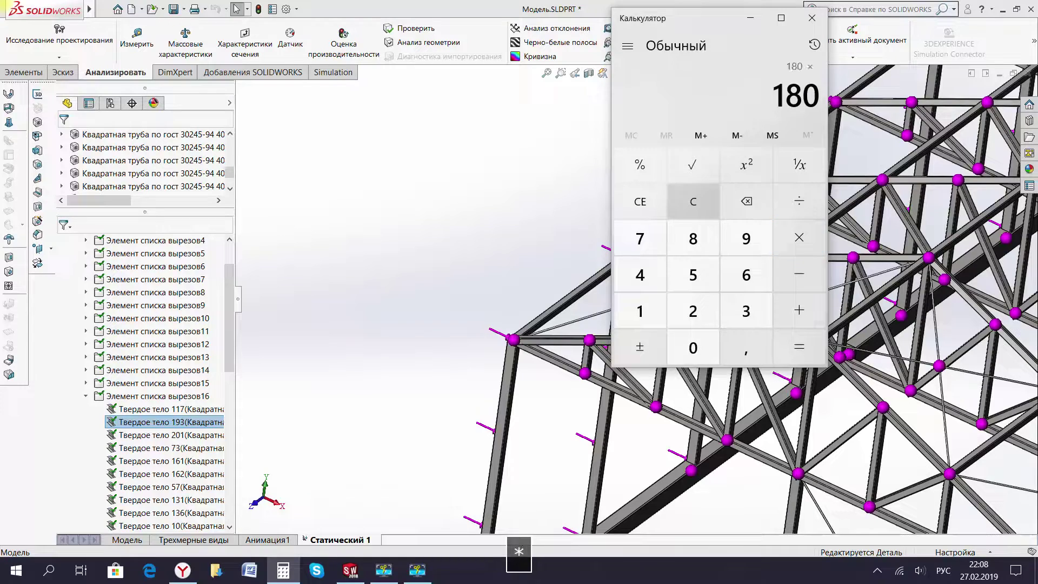
text(0,2)
key(Return)
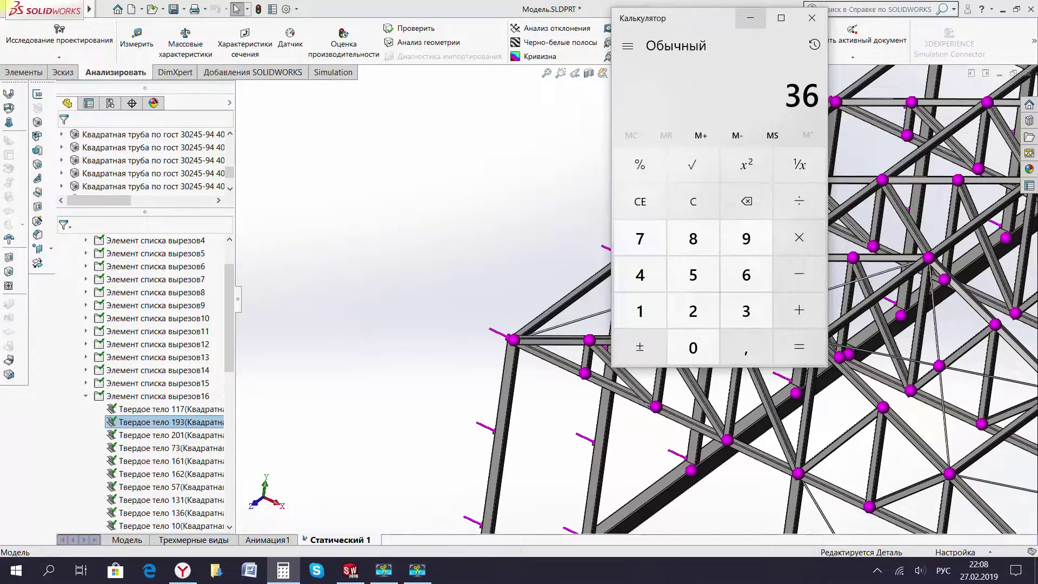
click(749, 18)
Collapse the Модель branch, highlight Сила-1 and open the Внешние нагрузки context menu.
mouse_move(459, 285)
middle_down()
mouse_move(756, 285)
mouse_move(649, 303)
mouse_move(513, 303)
middle_up()
scroll(756, 285, down, 3)
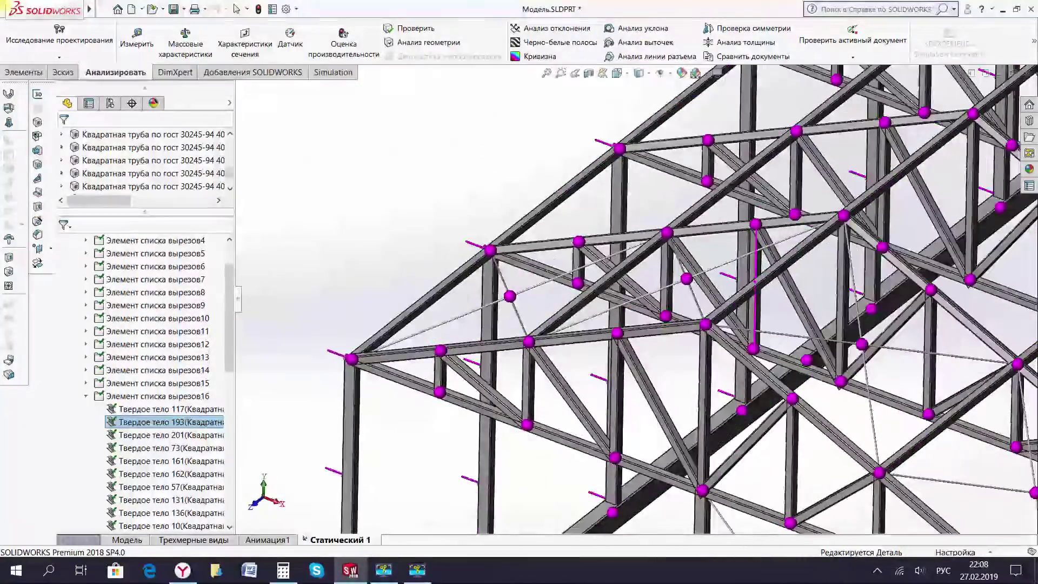
scroll(146, 291, up, 2)
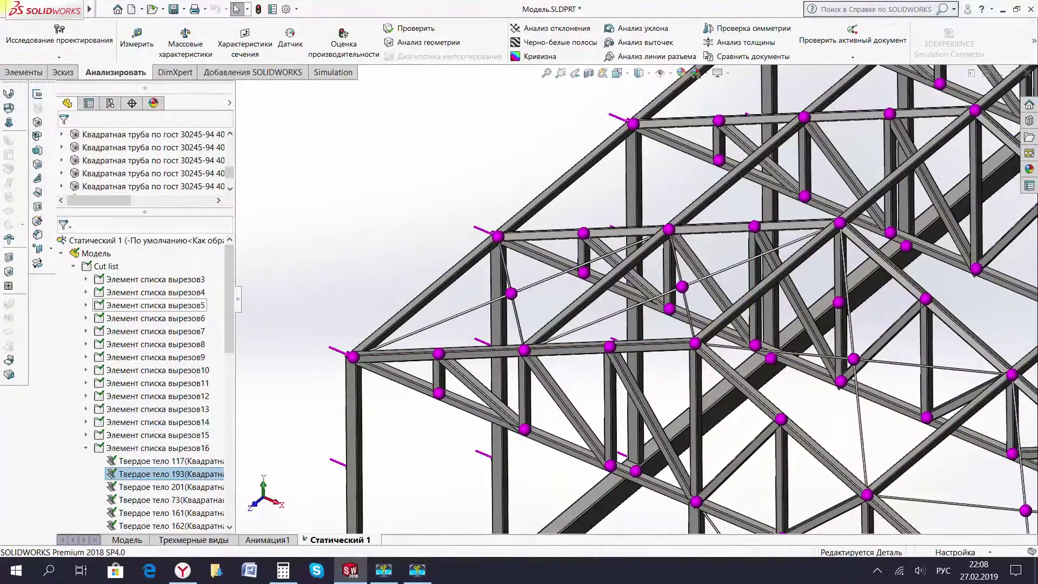
click(61, 253)
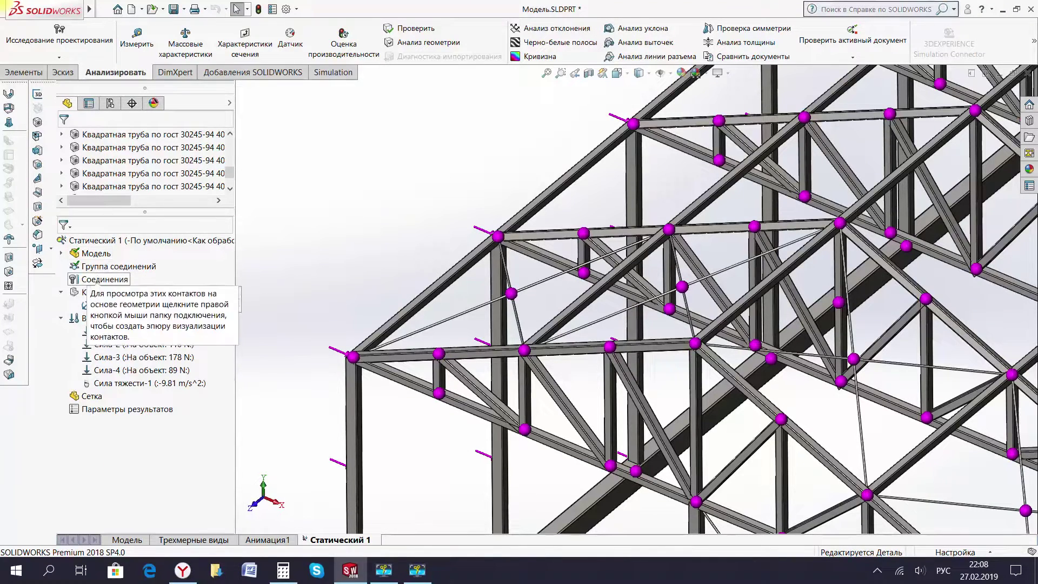
click(144, 331)
right_click(93, 319)
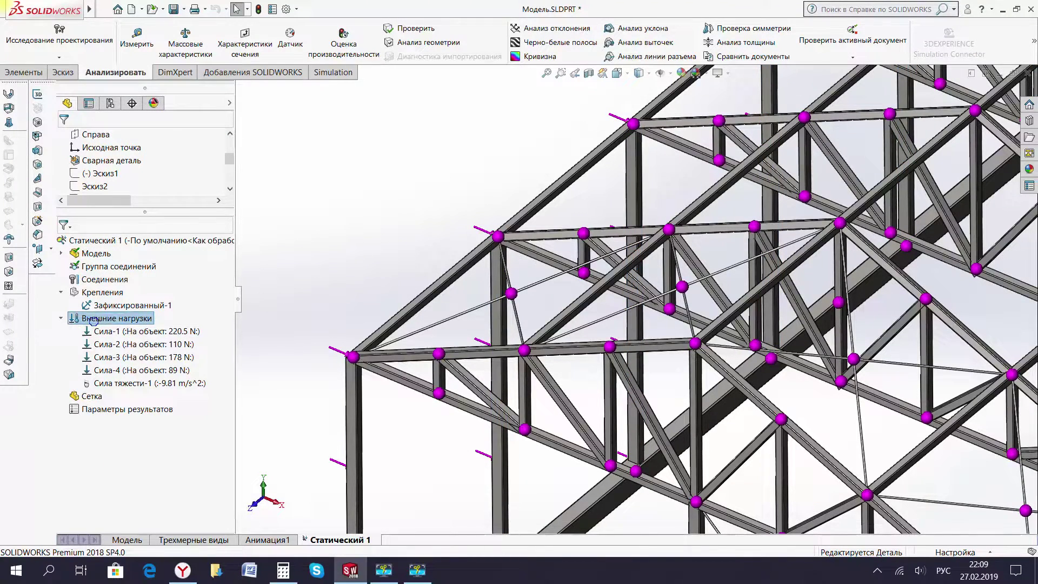
right_click(94, 319)
click(100, 344)
Start a new beam force and select the segments of the first roof purlins.
double_click(100, 344)
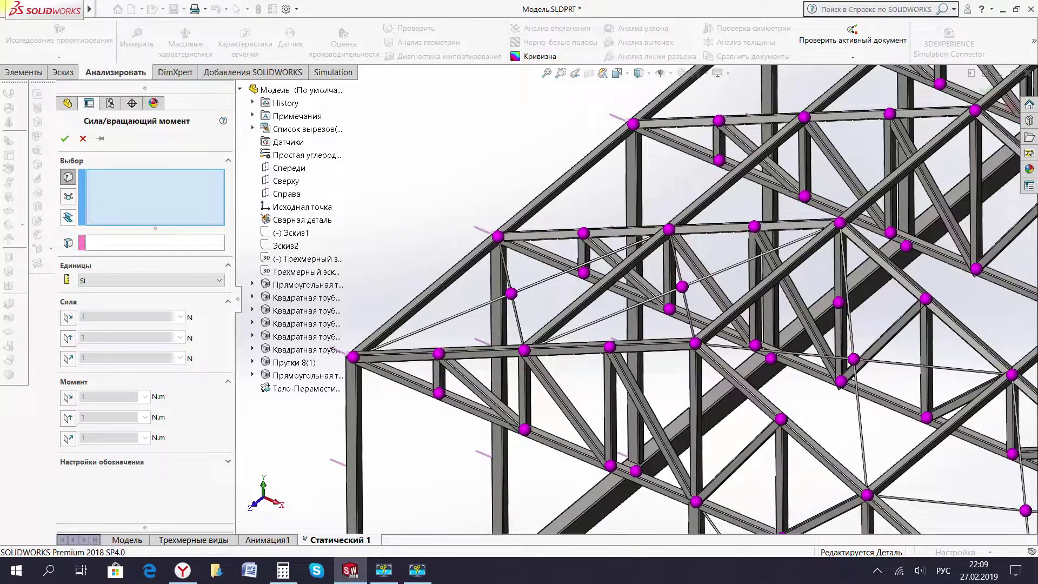
click(67, 217)
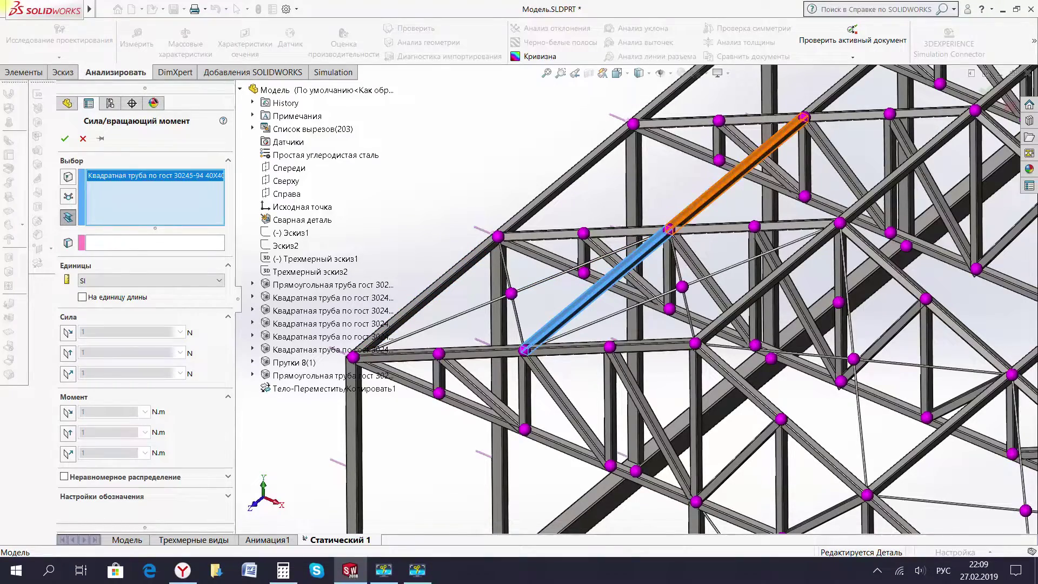
click(741, 165)
scroll(740, 165, up, 8)
scroll(685, 250, up, 5)
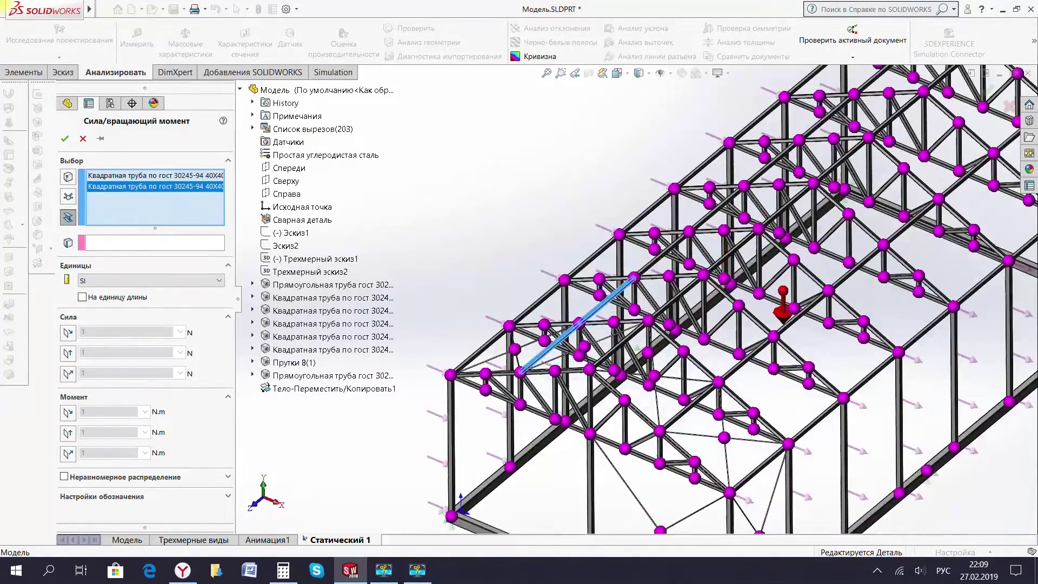
click(670, 243)
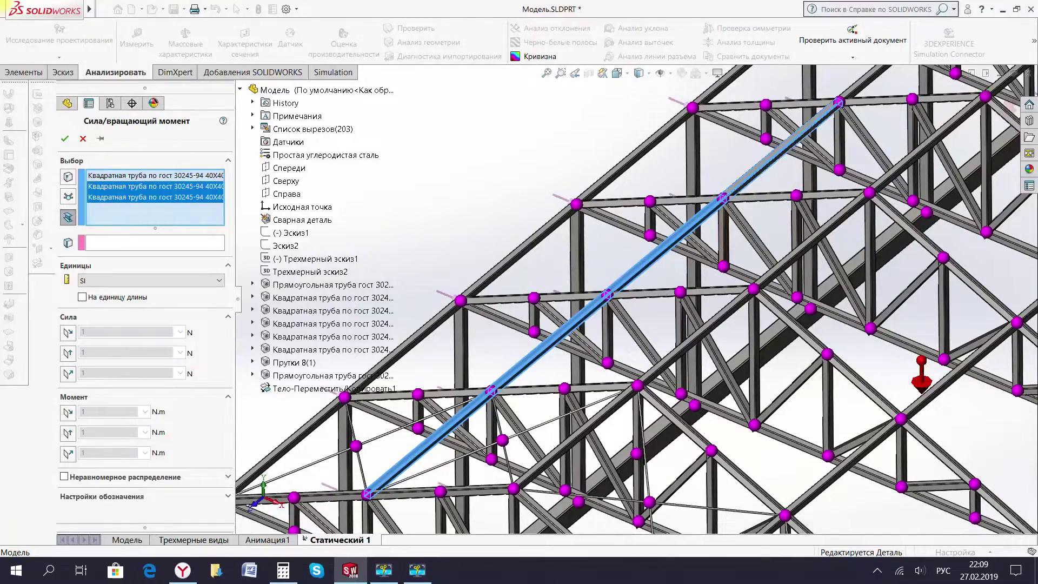
click(778, 152)
scroll(778, 151, up, 5)
scroll(703, 243, down, 4)
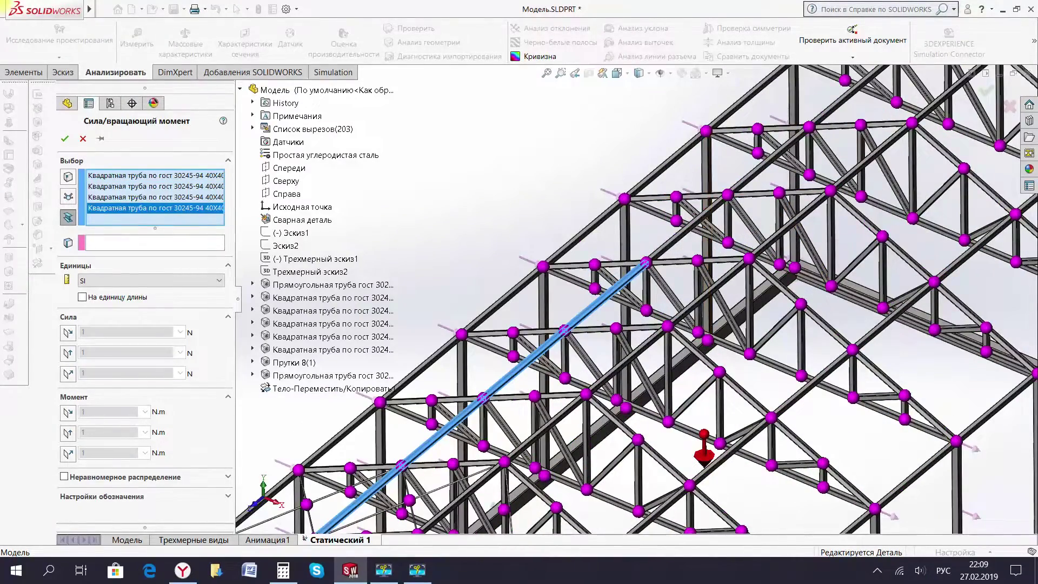
click(686, 229)
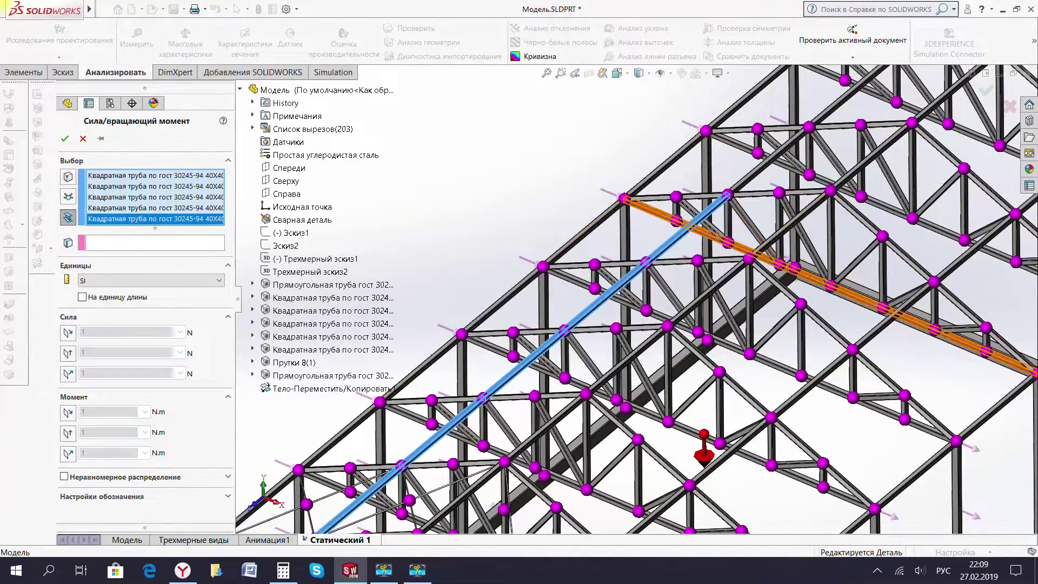
click(767, 161)
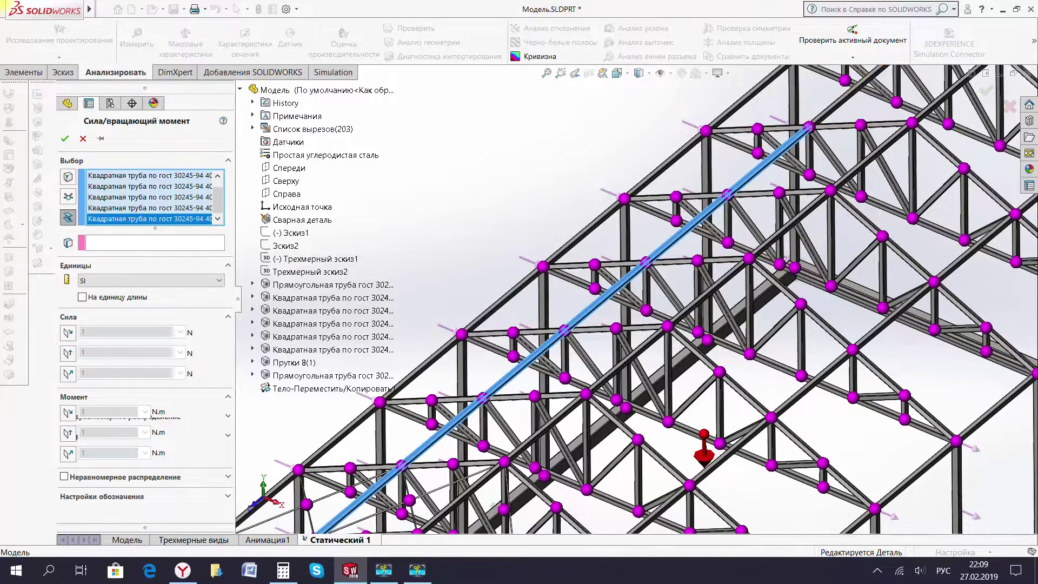
scroll(843, 130, up, 2)
scroll(843, 130, up, 2)
scroll(843, 130, down, 4)
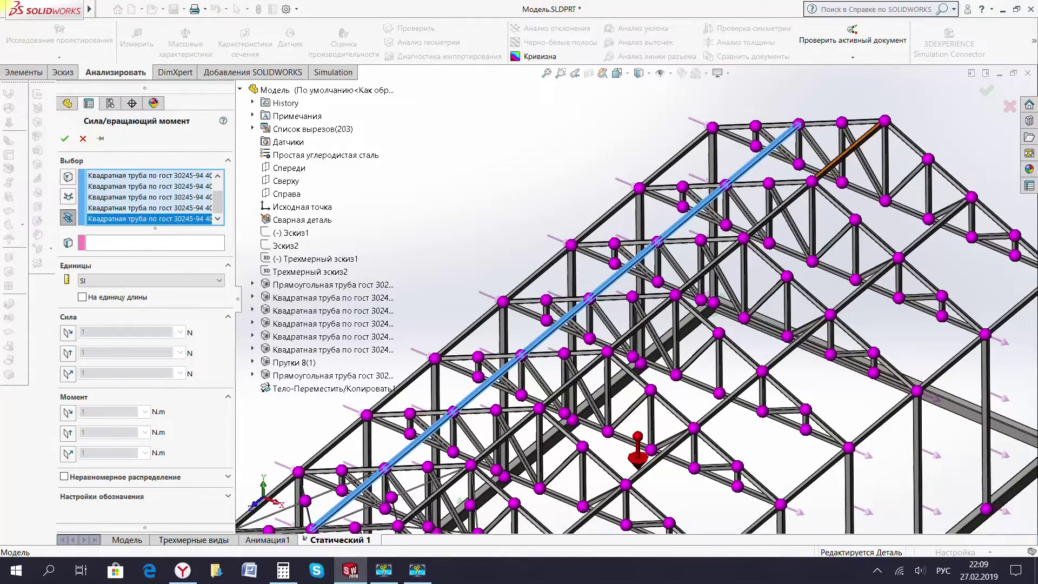
click(824, 172)
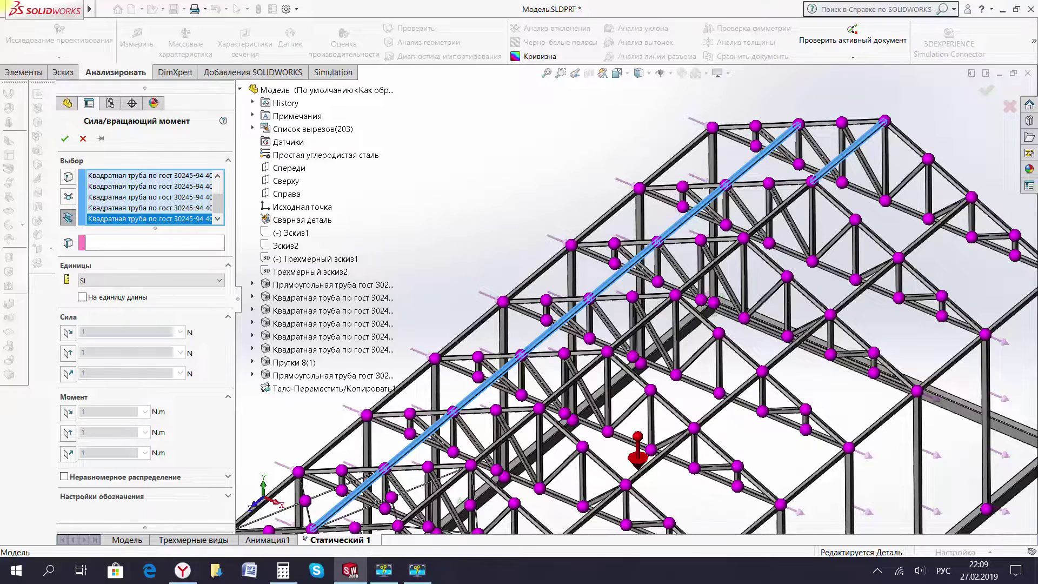
click(776, 210)
click(708, 266)
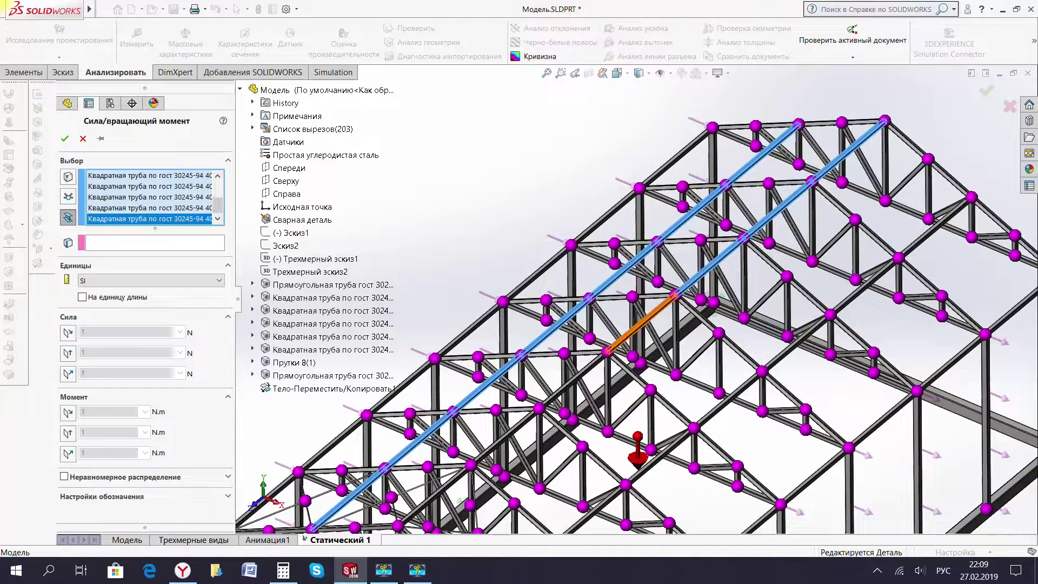
click(640, 323)
click(581, 372)
scroll(581, 372, up, 1)
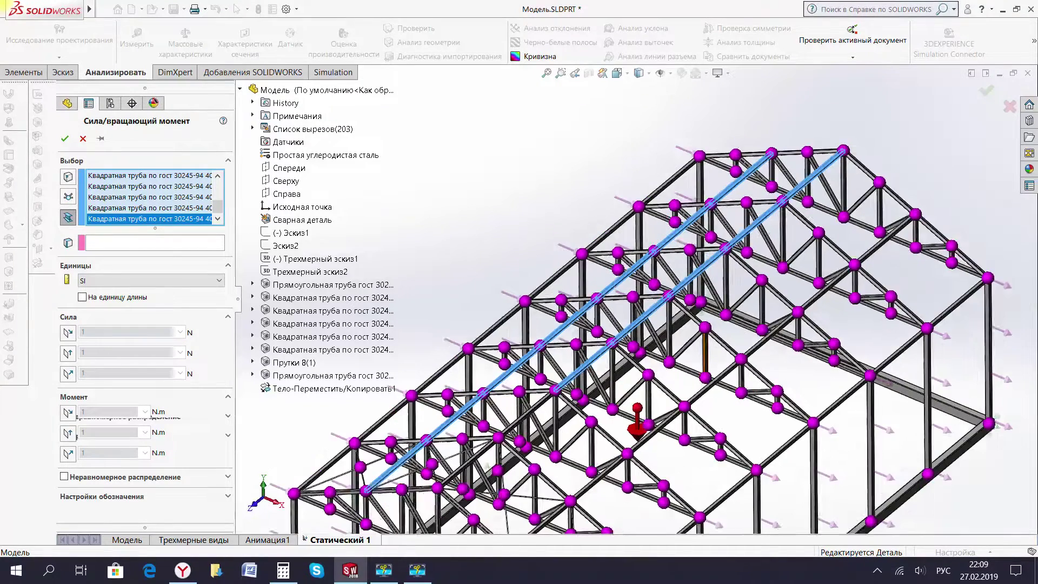
scroll(557, 291, down, 2)
scroll(557, 292, down, 2)
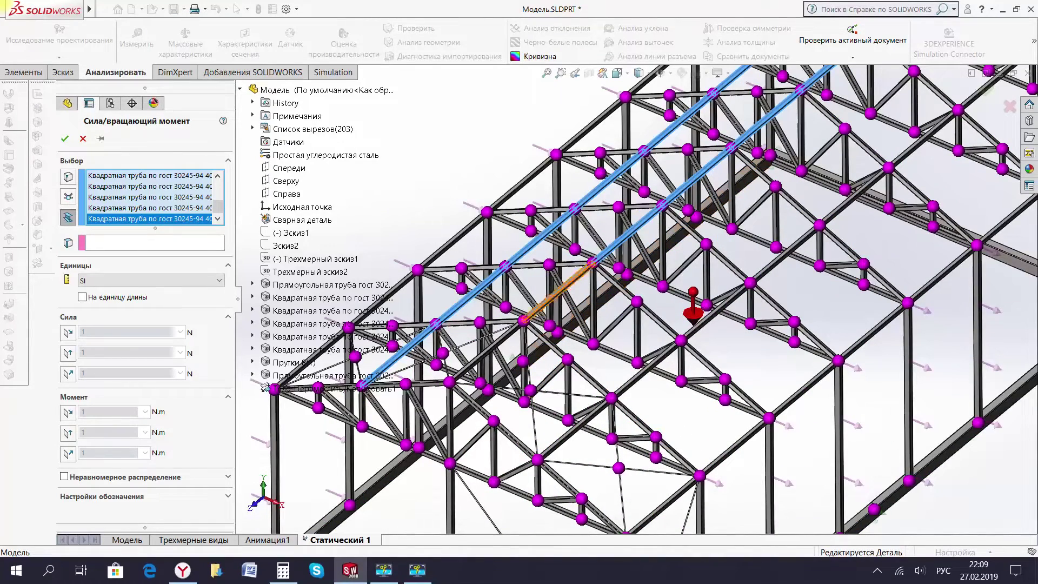
click(556, 292)
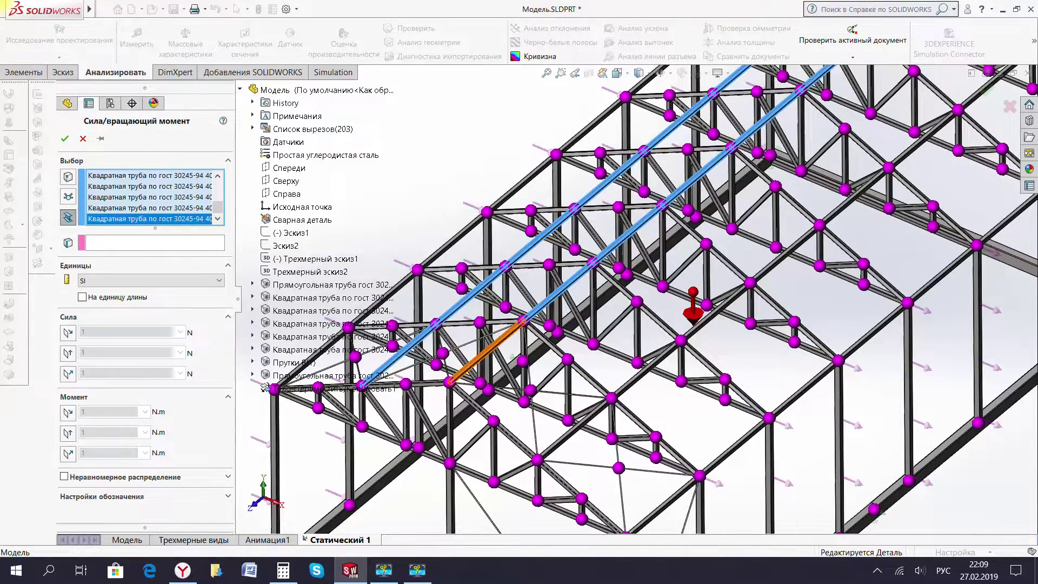
Add the segments of the remaining roof purlins to the force selection.
scroll(634, 297, up, 1)
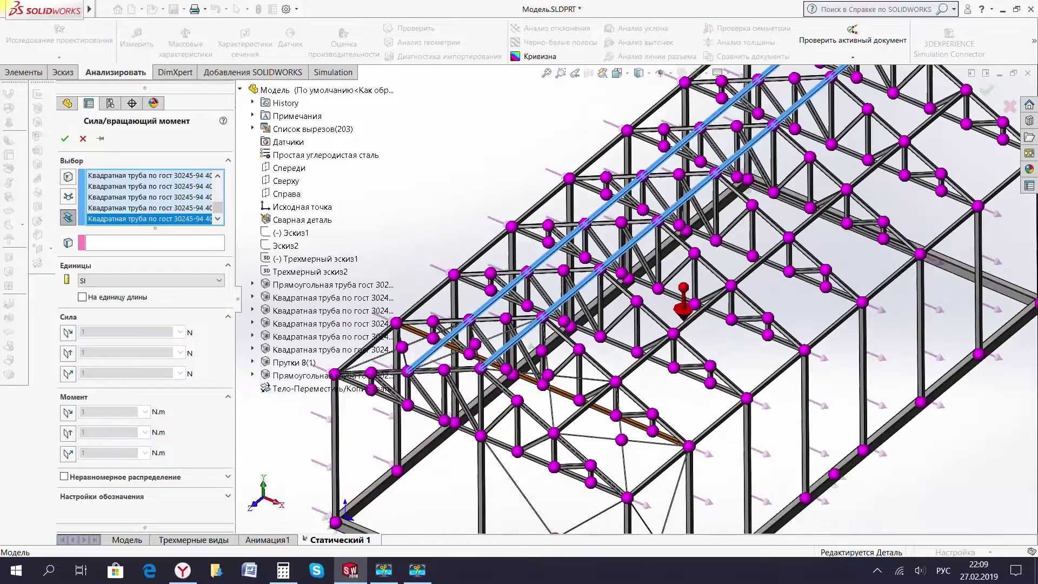
scroll(632, 432, down, 1)
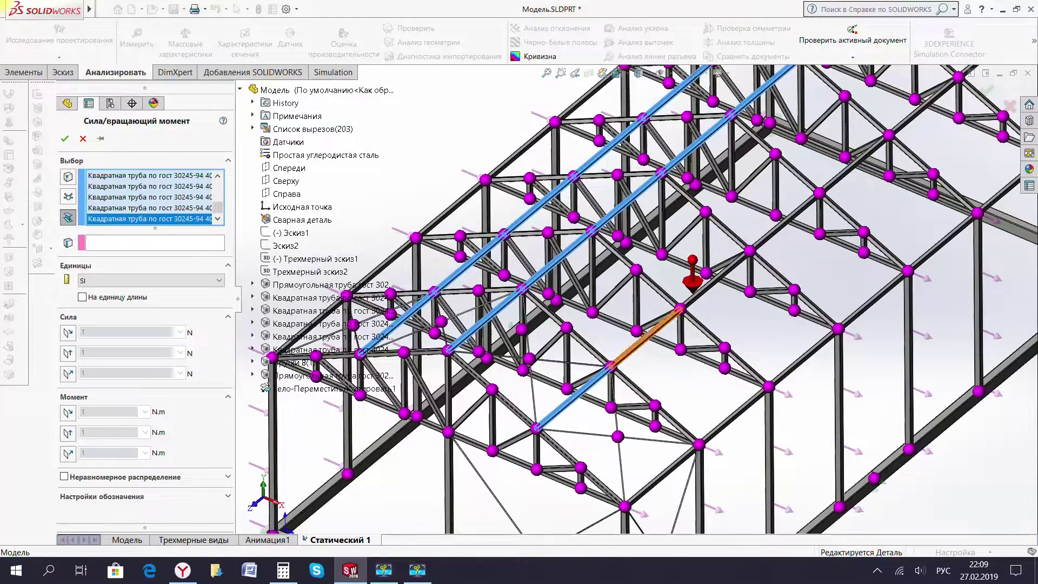
click(645, 338)
click(714, 280)
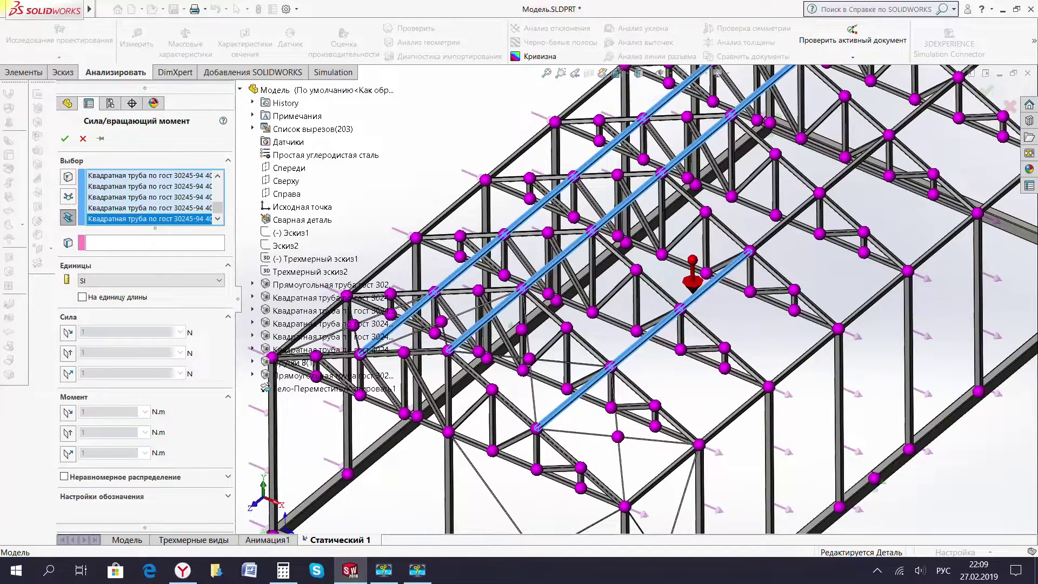
click(784, 222)
click(843, 173)
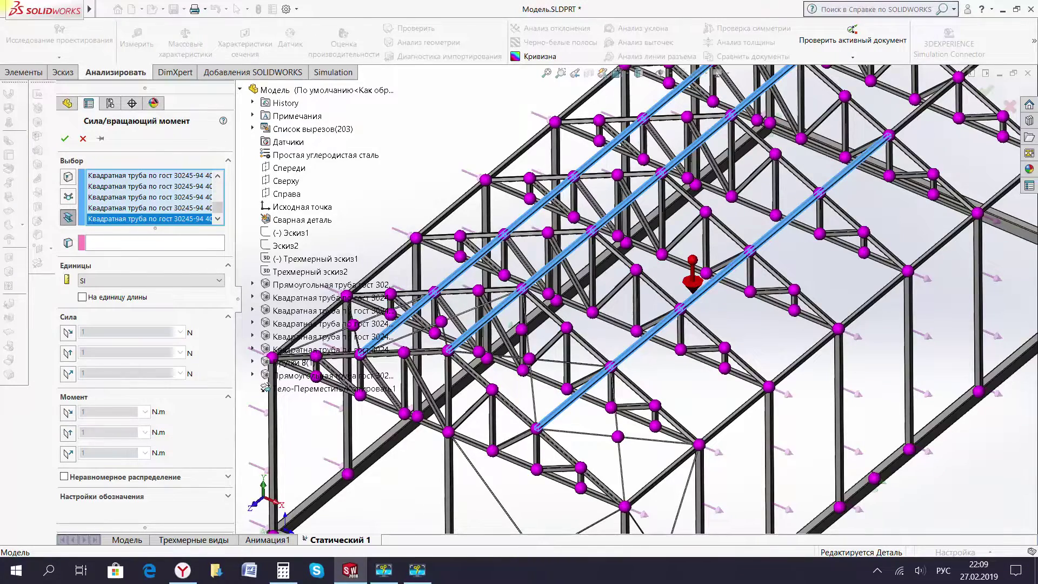
scroll(630, 145, up, 4)
scroll(630, 144, down, 3)
scroll(629, 145, down, 2)
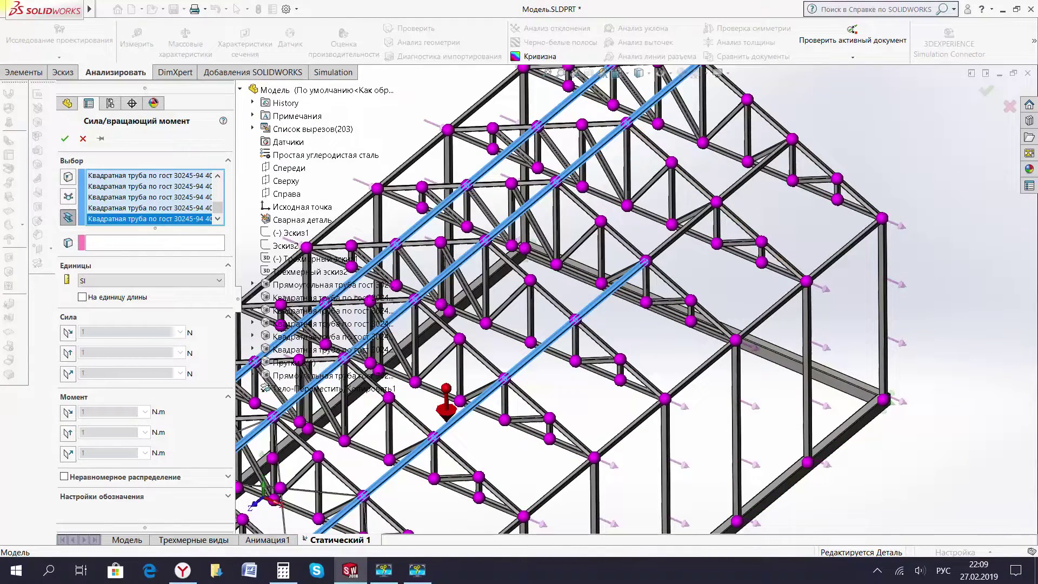
click(681, 231)
click(754, 171)
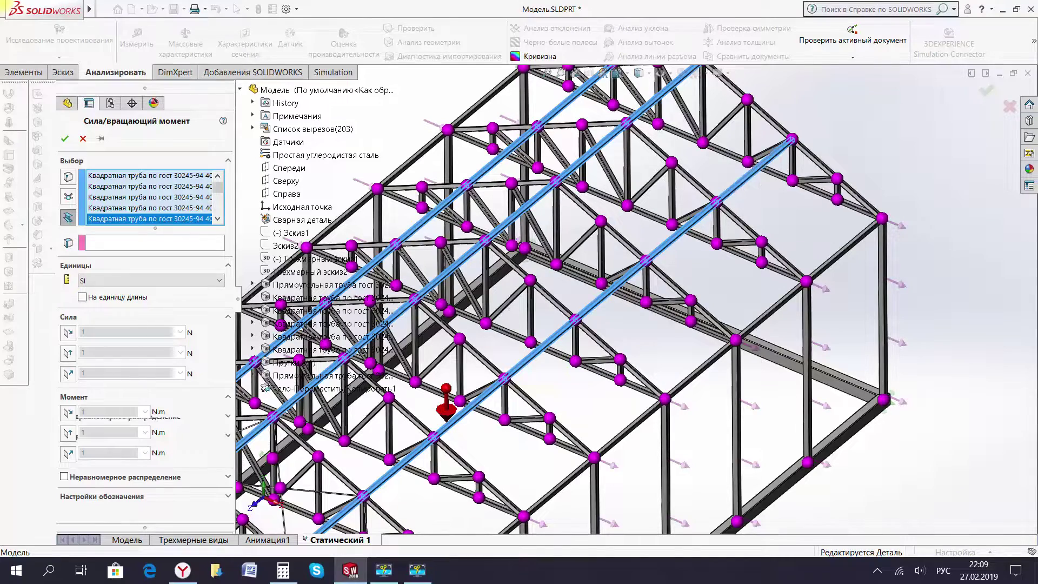
scroll(632, 287, up, 5)
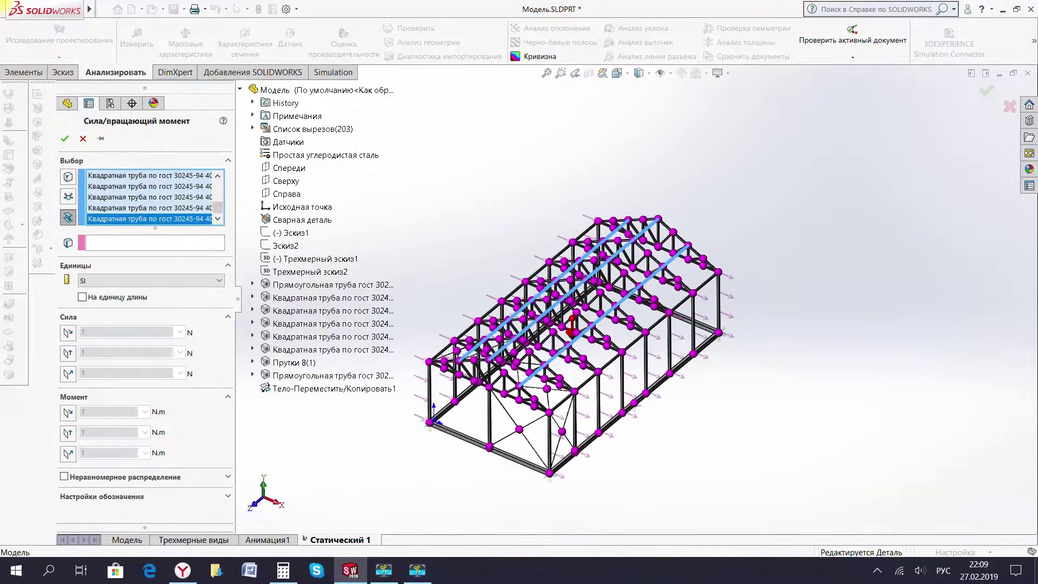
Set the force per unit length, normal to the Сверху plane, with reversed direction.
click(130, 238)
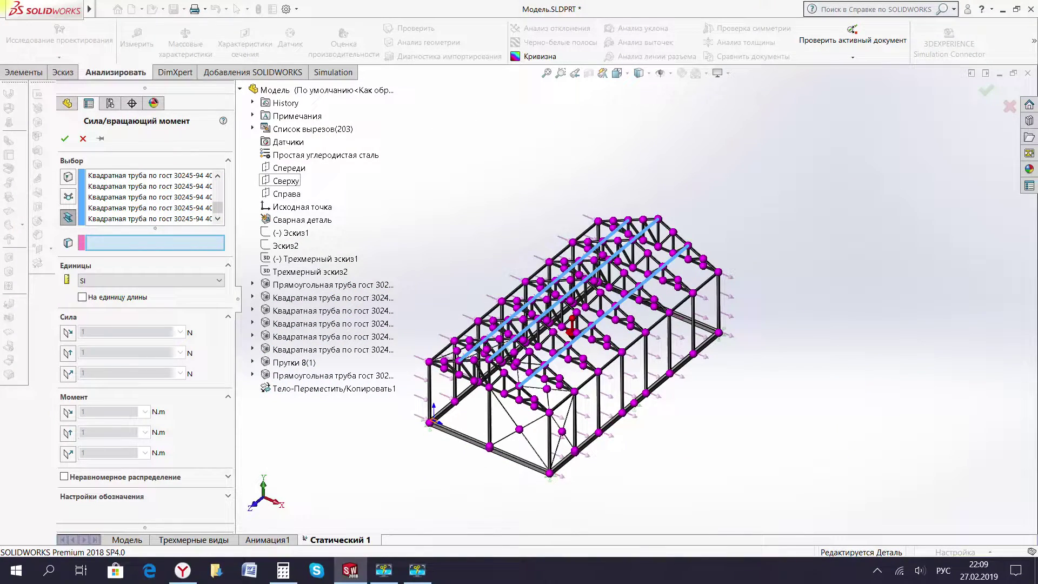
scroll(432, 354, down, 1)
scroll(433, 354, down, 1)
scroll(432, 354, down, 1)
scroll(529, 303, down, 1)
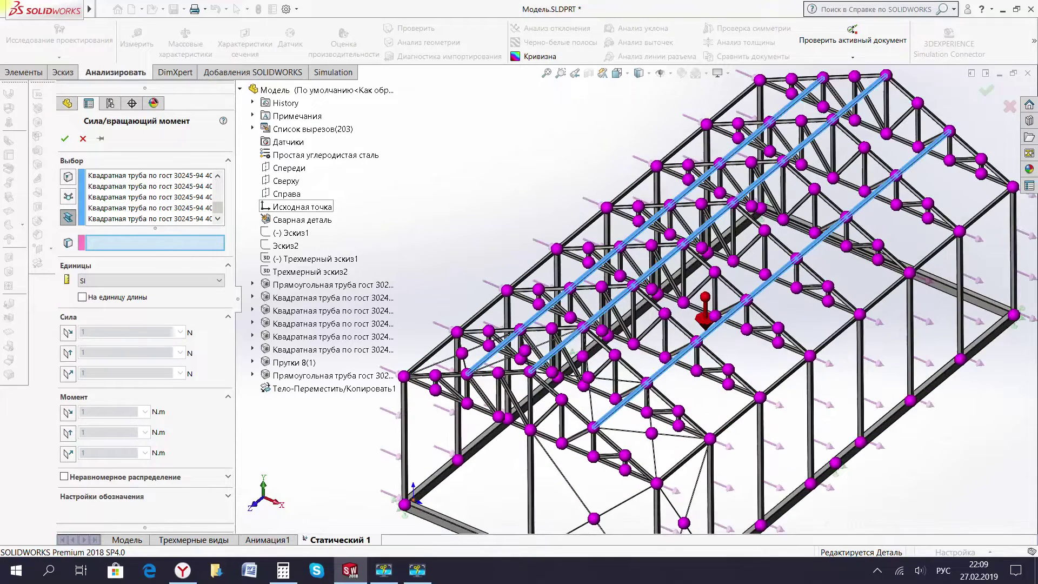
click(286, 179)
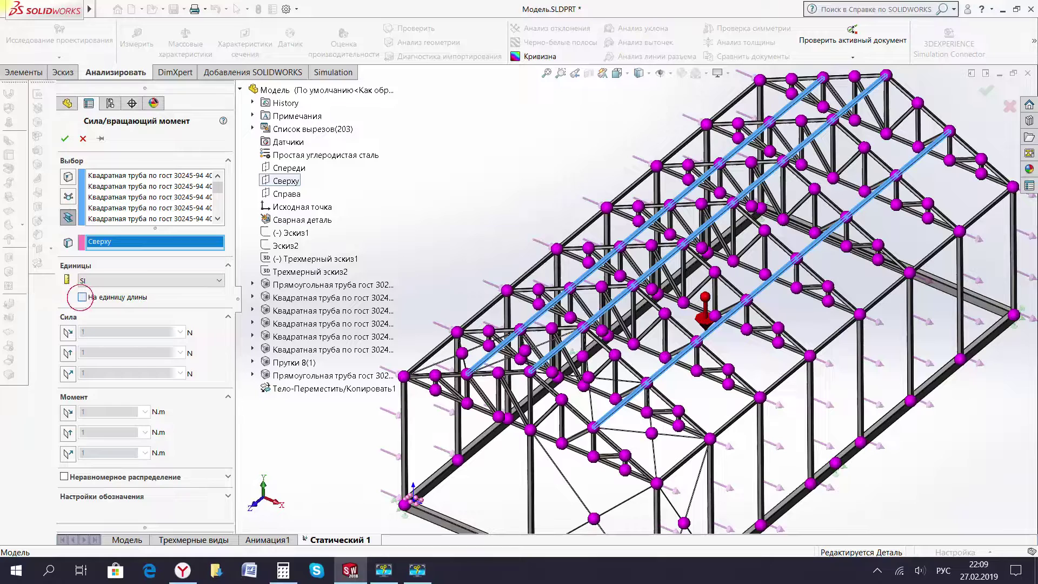
click(82, 296)
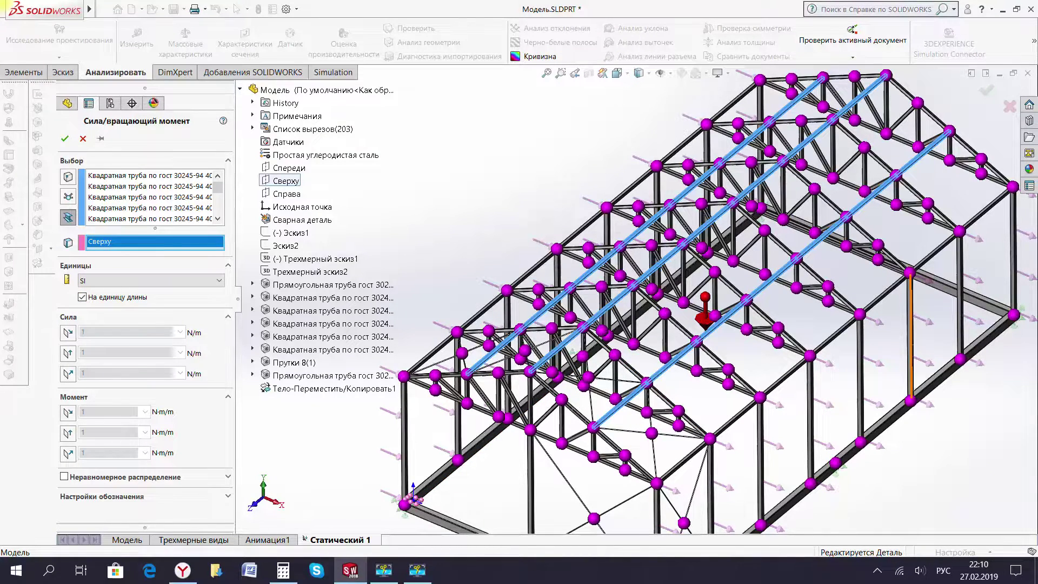
scroll(633, 287, up, 2)
click(68, 373)
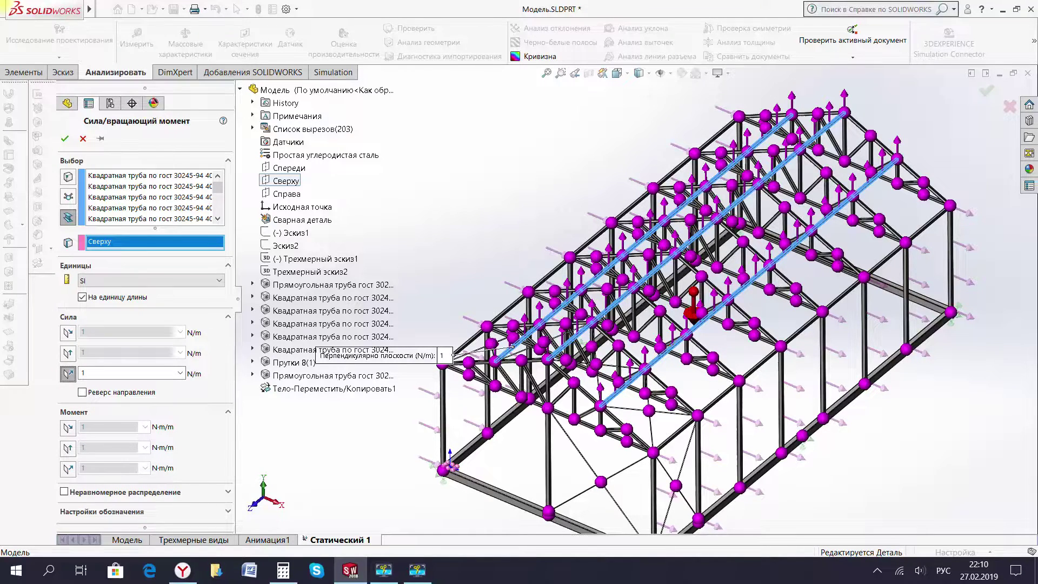
scroll(636, 305, up, 2)
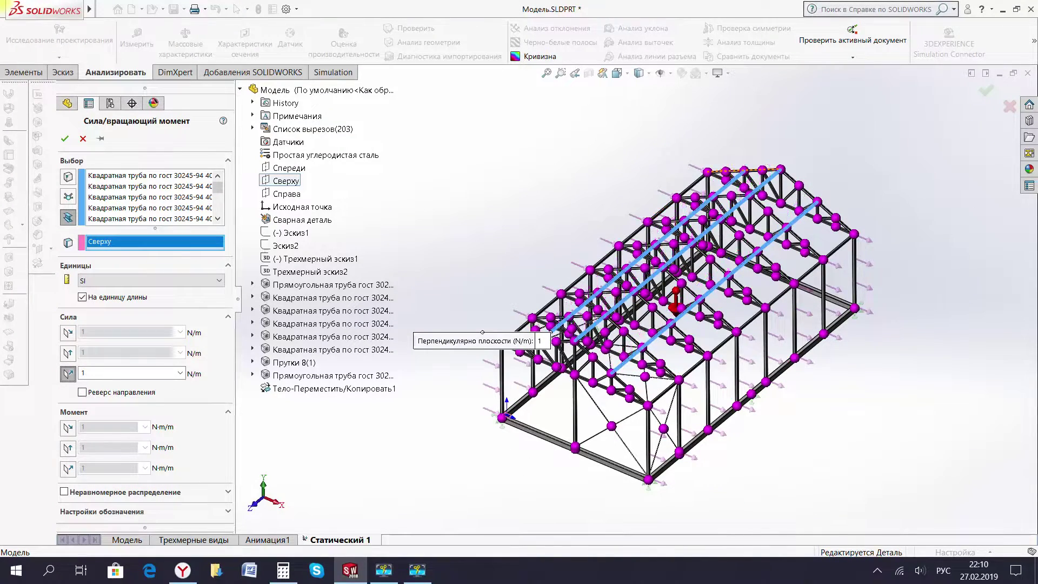
click(82, 392)
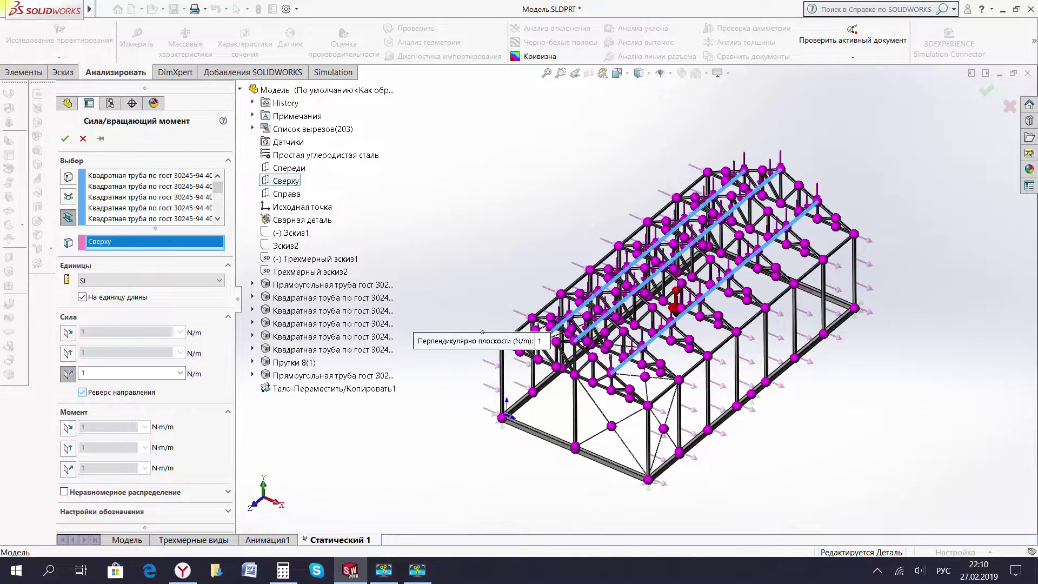
Compute 36 × 9,8 = 352,8 in Calculator and apply a 353 N/m force.
key(alt+Tab)
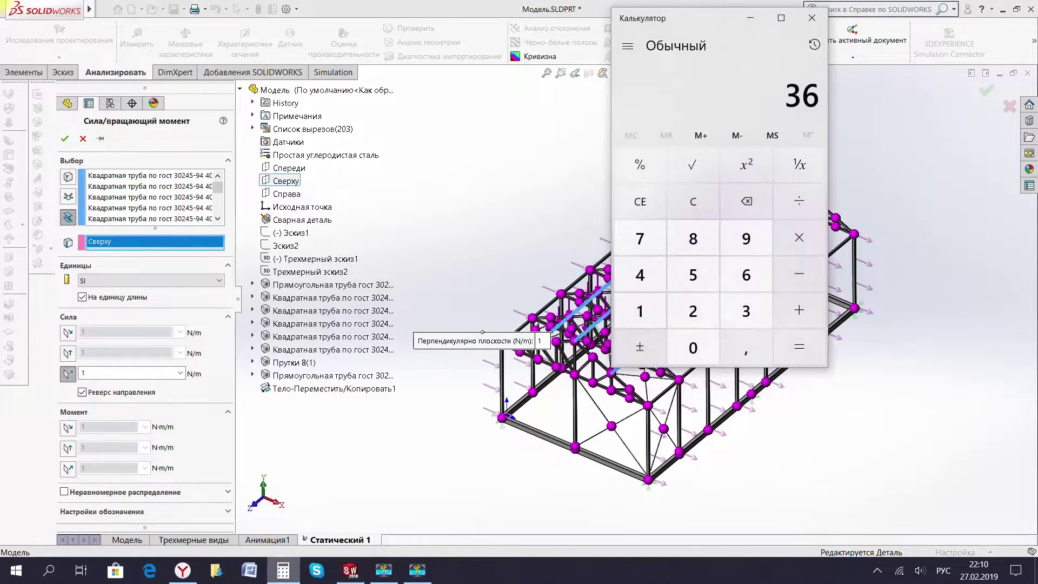
key(asterisk)
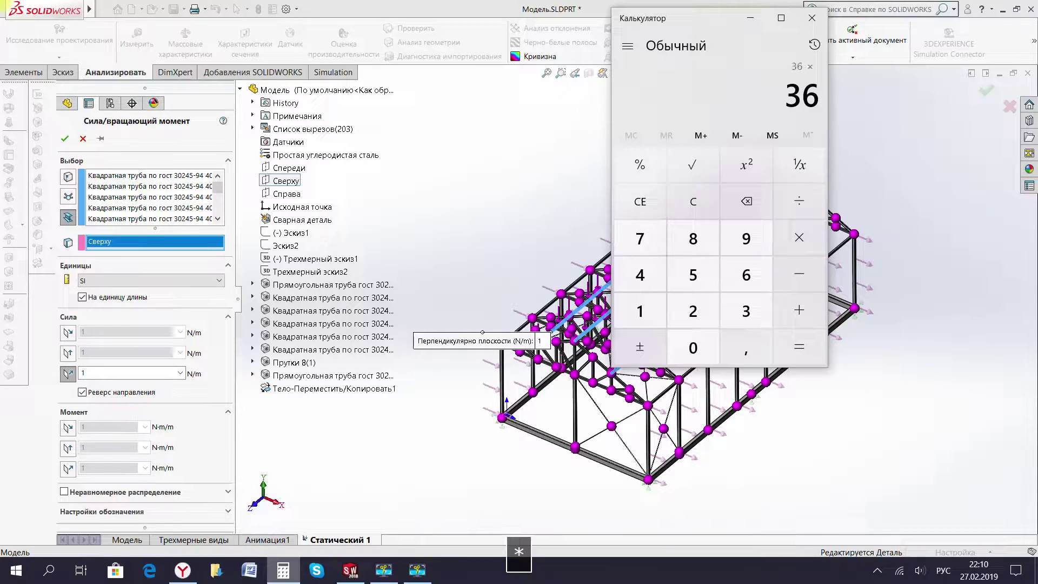
text(9,8)
key(Return)
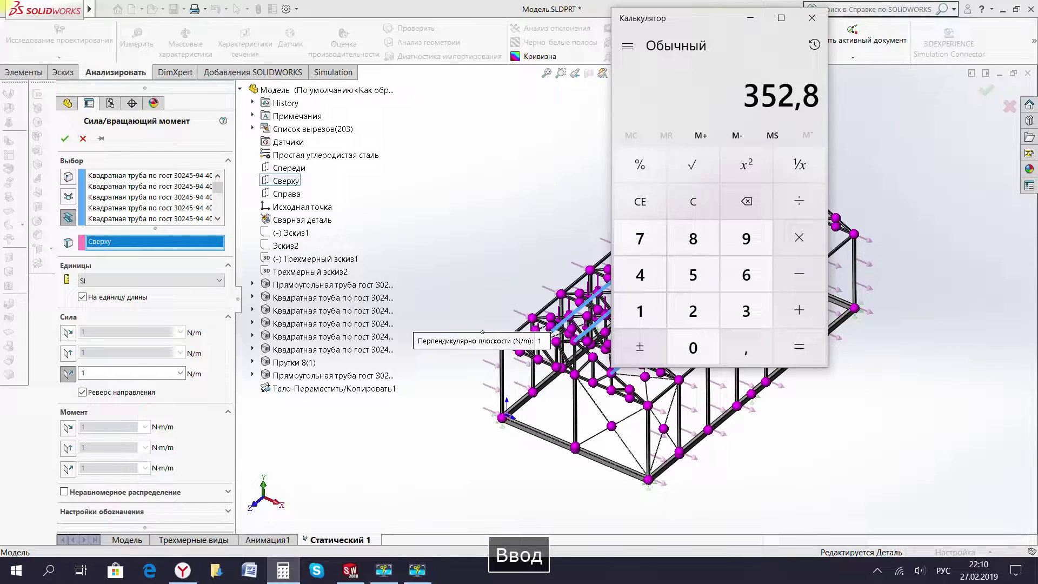
key(alt+Tab)
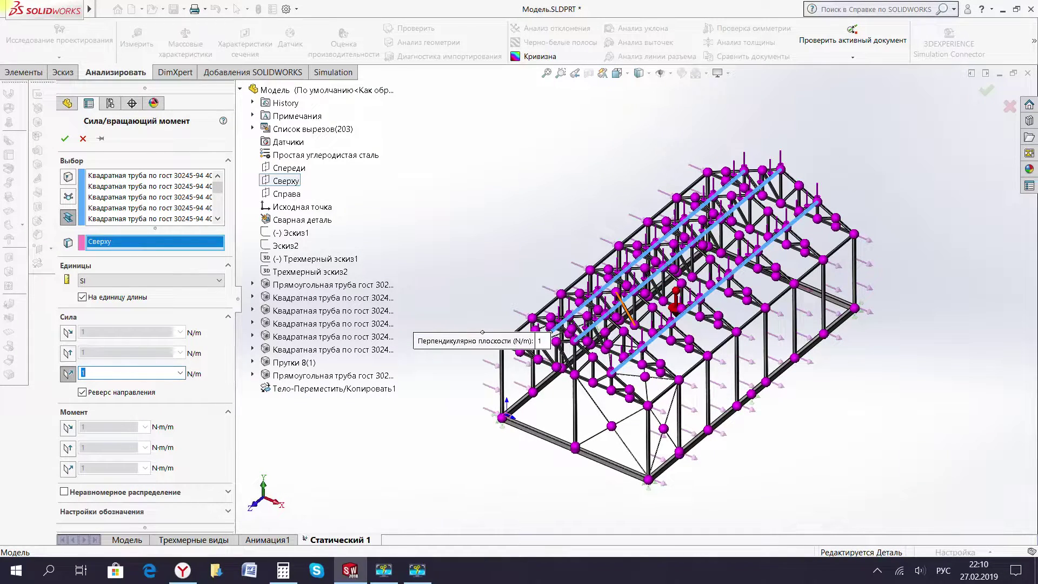
text(353)
click(102, 139)
Apply the 353 N/m purlin load while keeping the Force settings open.
click(64, 138)
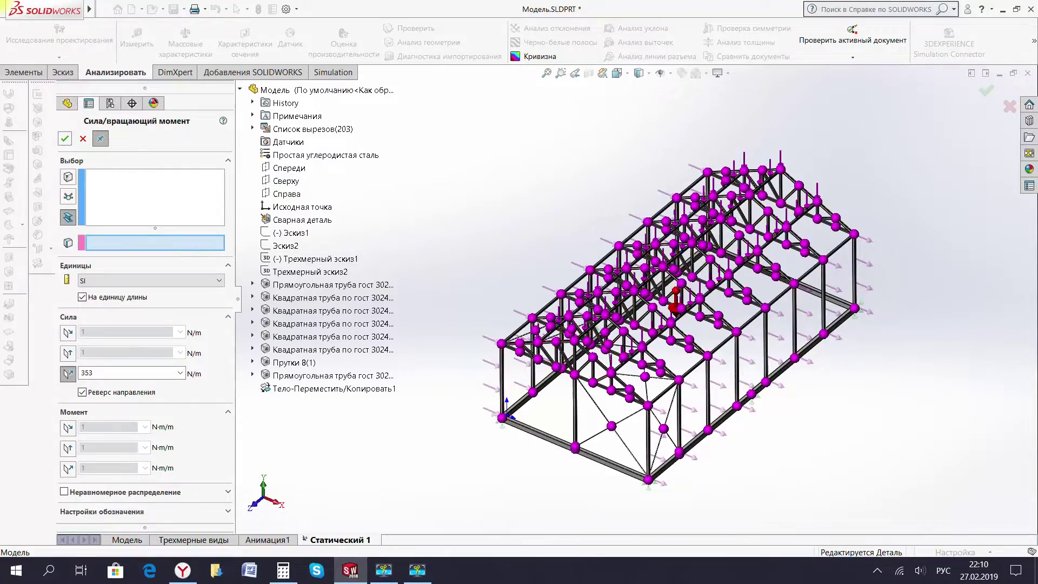
scroll(675, 297, down, 3)
scroll(676, 297, down, 2)
scroll(756, 281, up, 3)
scroll(756, 281, up, 2)
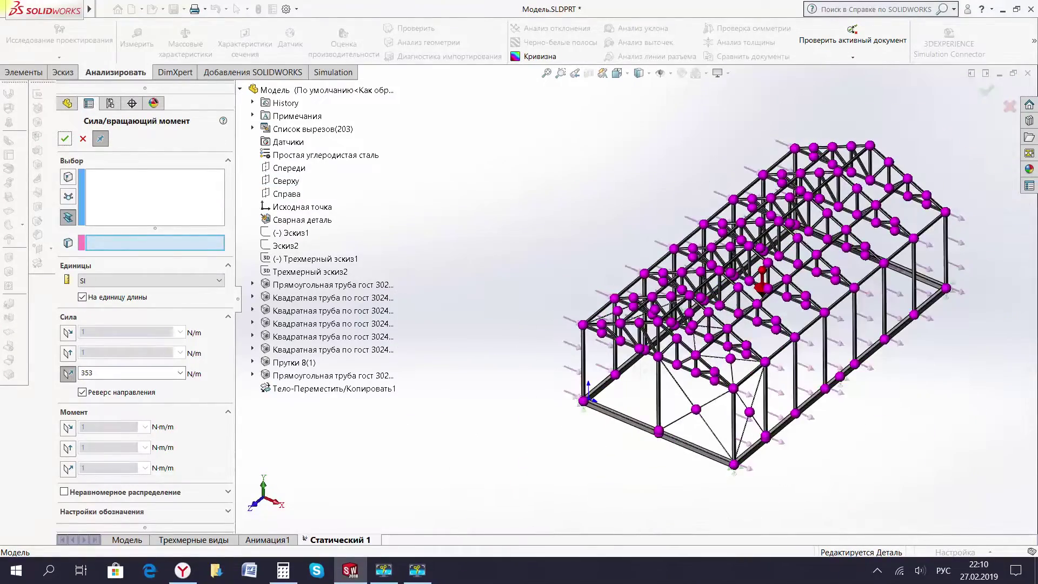
scroll(713, 329, down, 3)
scroll(714, 330, up, 2)
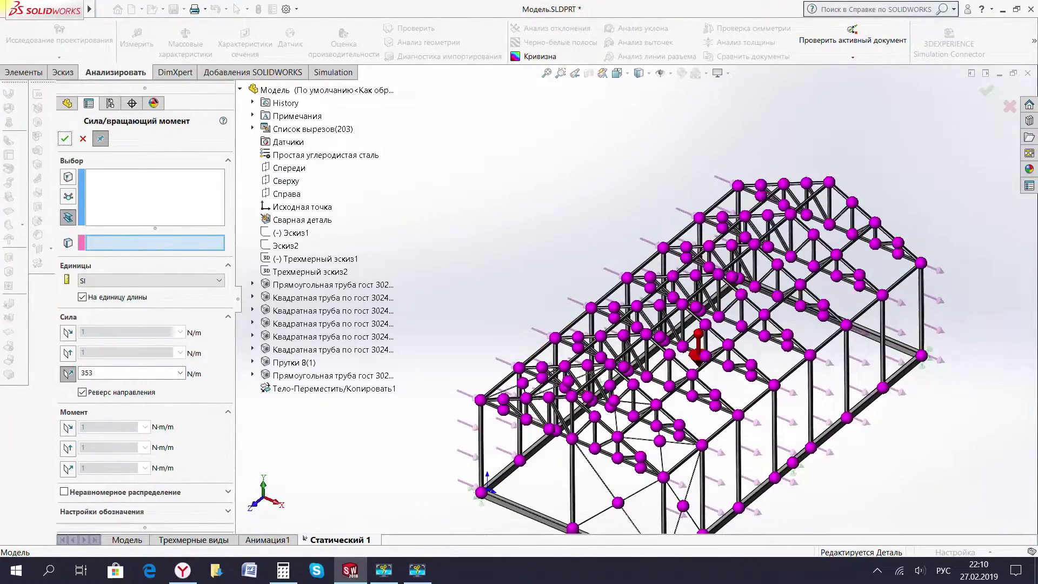
scroll(481, 394, down, 1)
scroll(481, 394, down, 2)
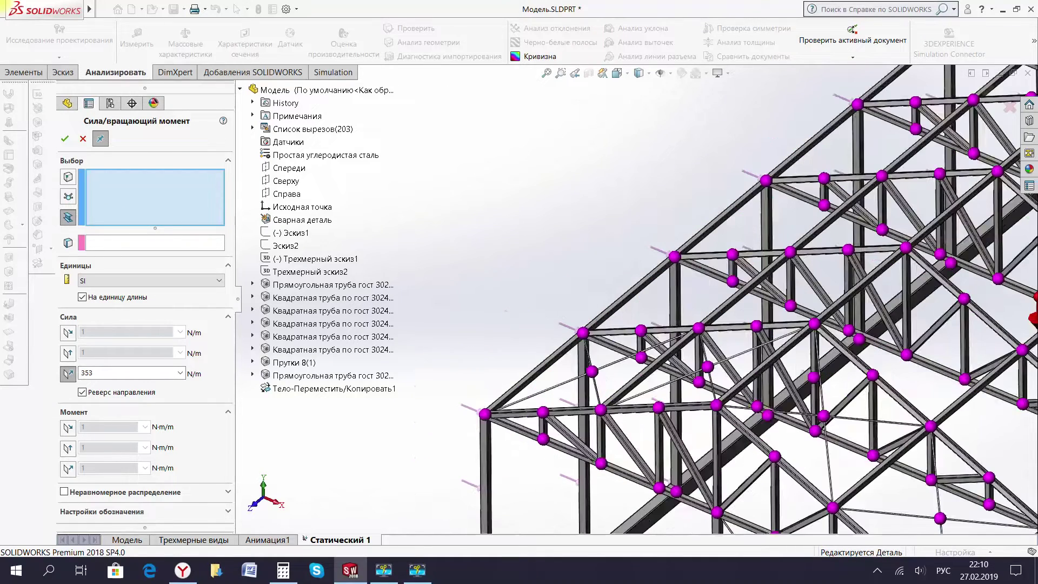
scroll(481, 395, down, 2)
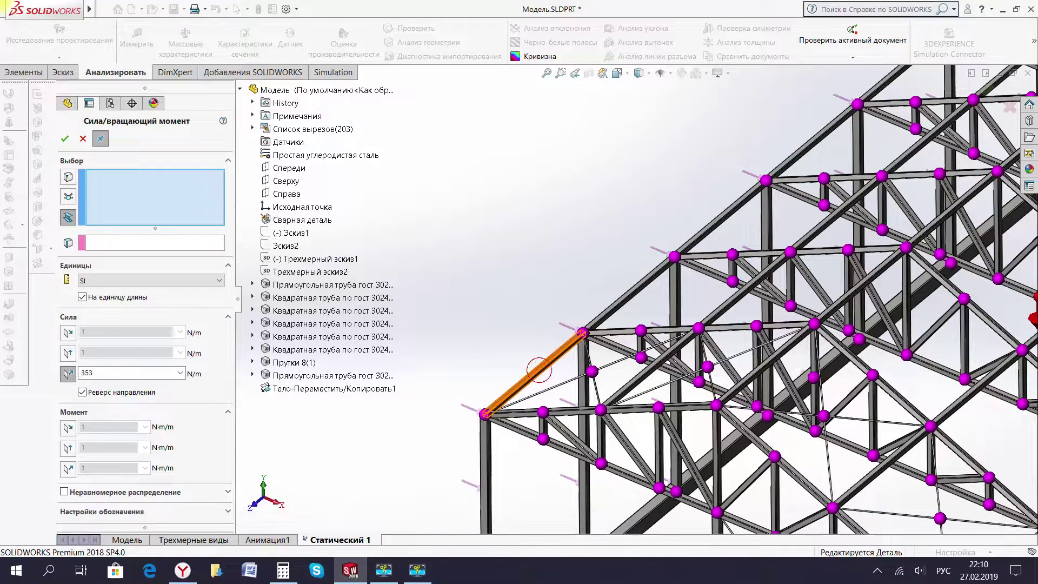
Select the sloped roof beams, including the upper roof beam segment, for a new load.
click(539, 370)
click(626, 295)
click(719, 219)
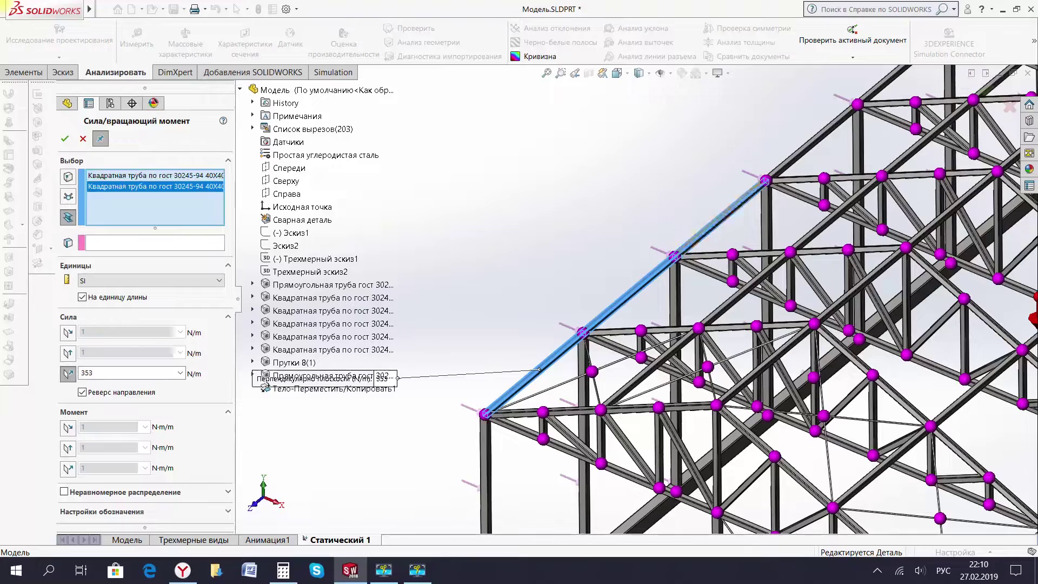
scroll(719, 219, up, 2)
scroll(691, 252, up, 2)
scroll(691, 253, down, 1)
scroll(691, 253, down, 1)
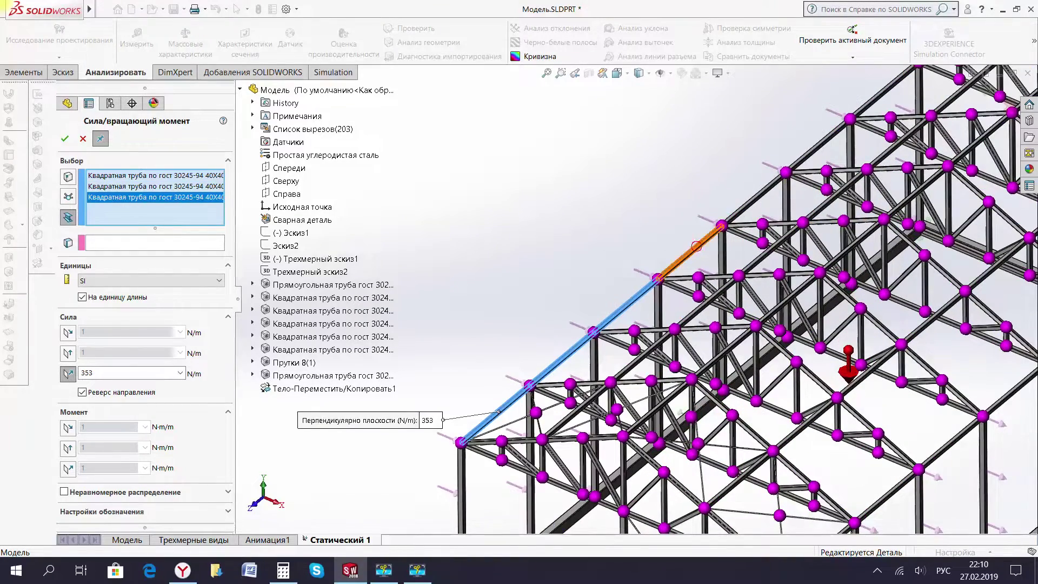
click(691, 253)
click(757, 196)
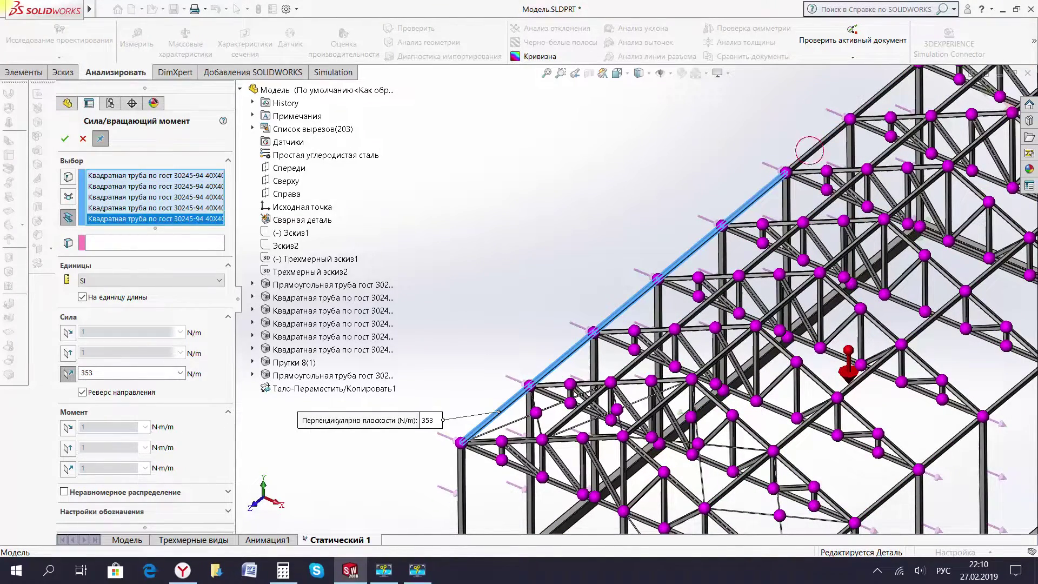
scroll(629, 324, up, 4)
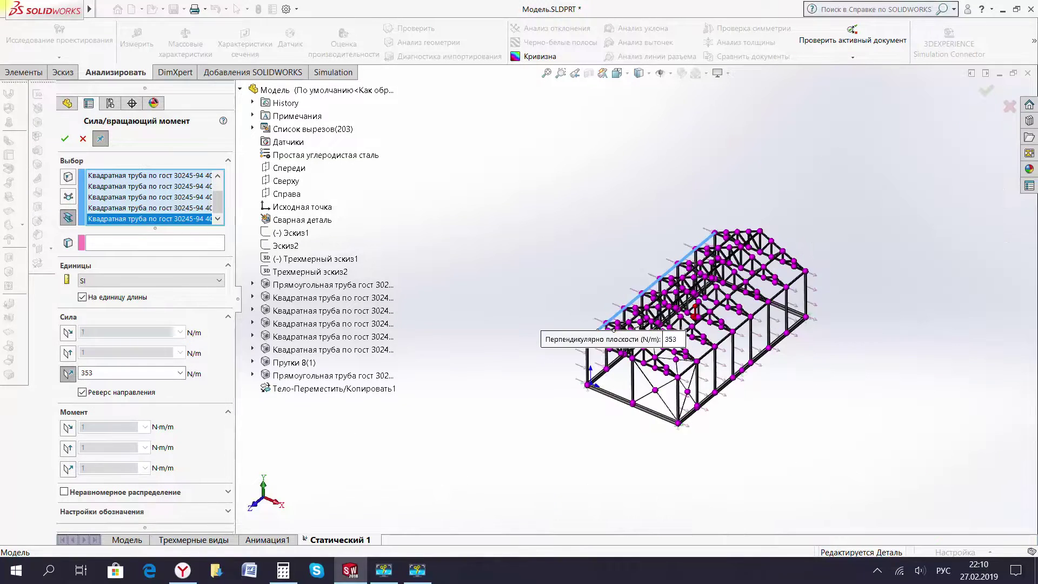
scroll(629, 323, up, 2)
scroll(629, 324, down, 2)
scroll(703, 365, down, 2)
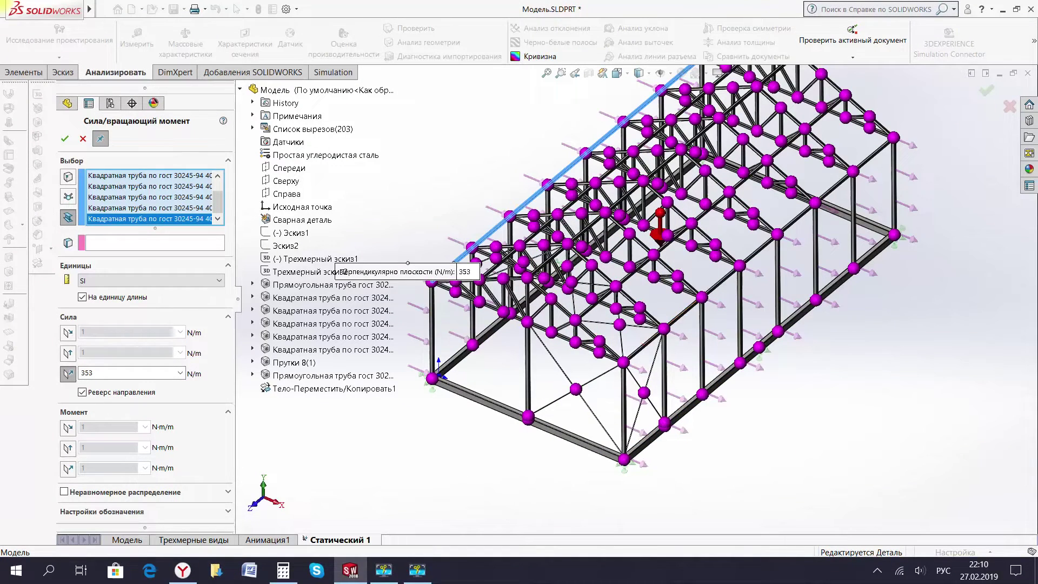
Add the six eave beam segments to the load selection.
click(643, 345)
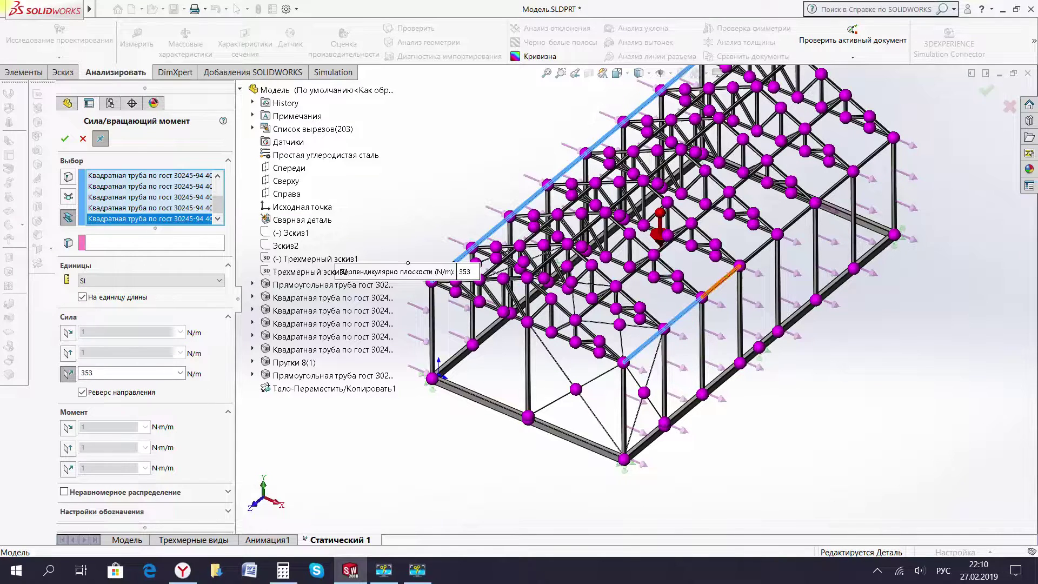
click(719, 281)
click(759, 250)
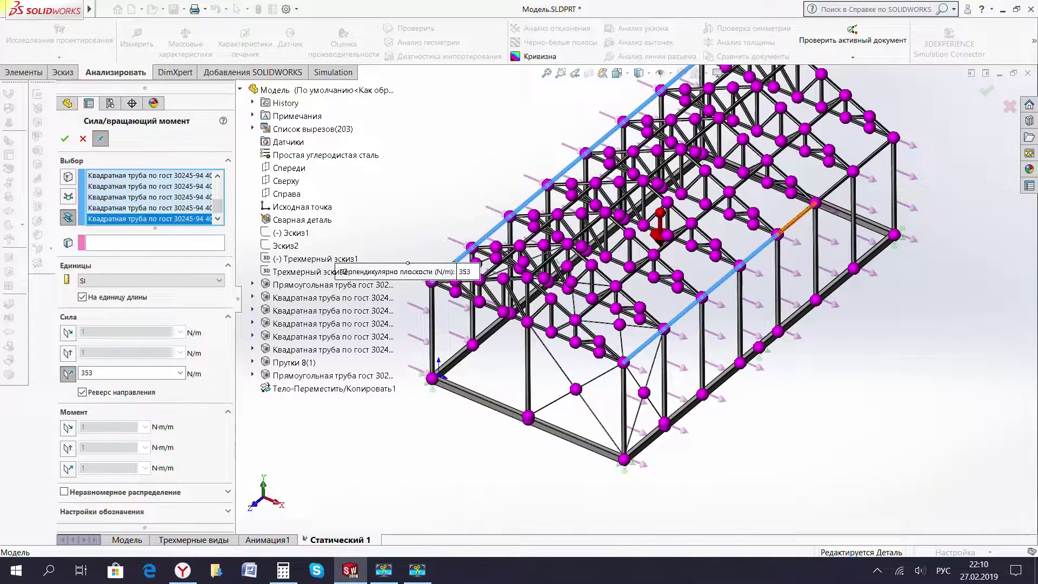
click(795, 219)
click(834, 188)
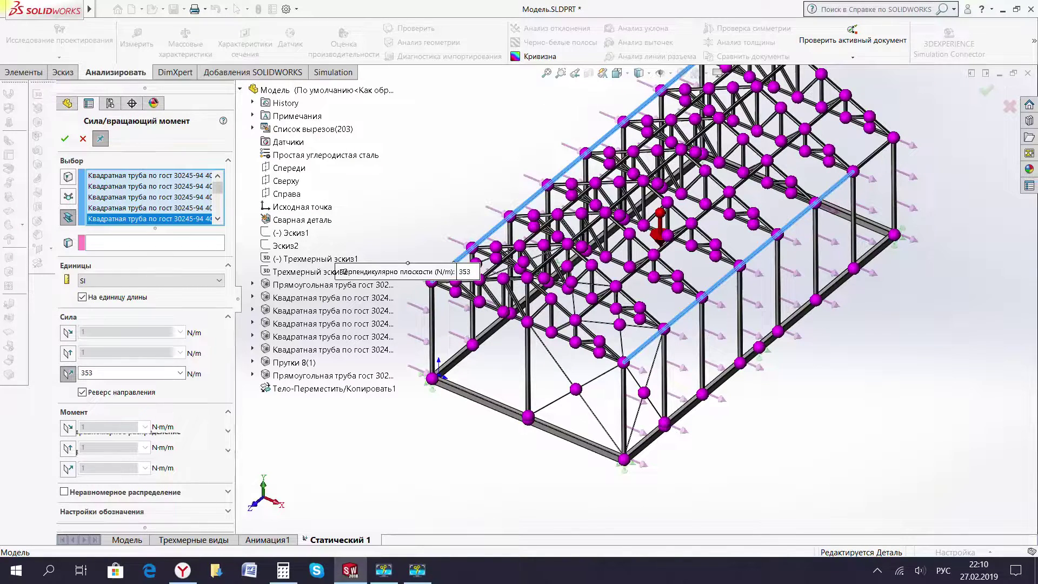
click(873, 155)
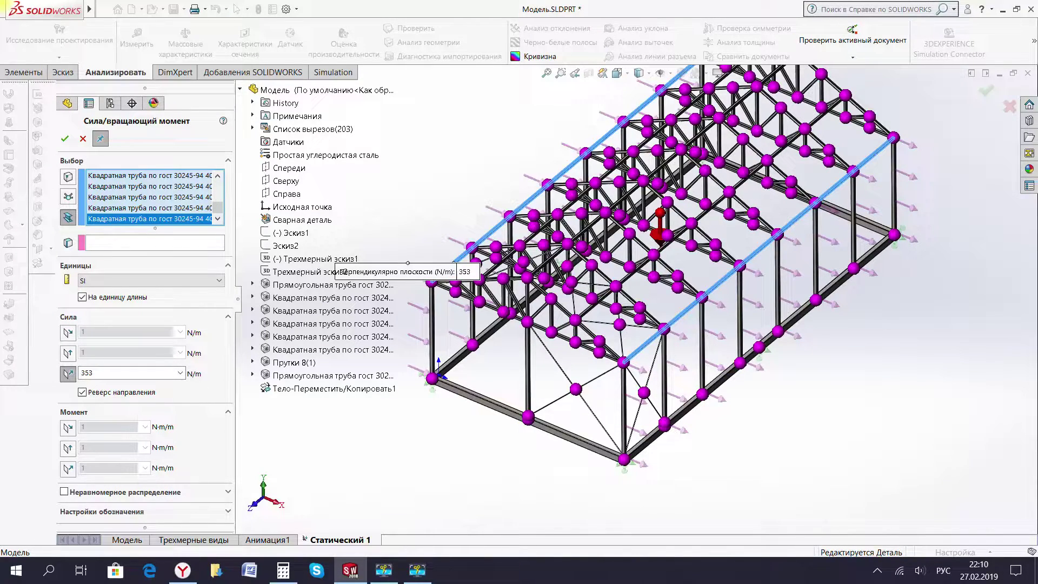
Halve 353 in Calculator and accept a 177 N/m force normal to Сверху.
click(282, 569)
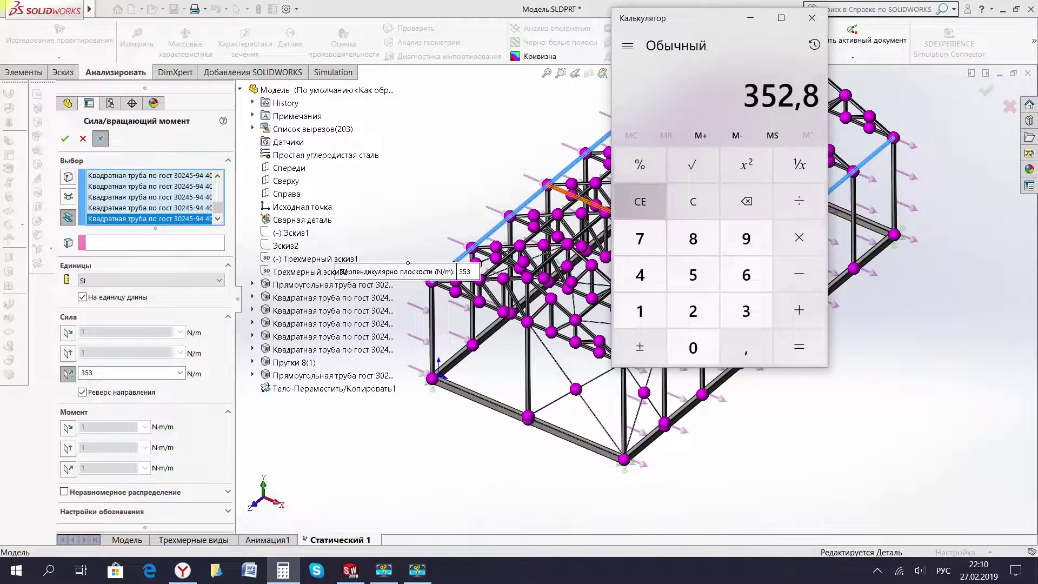
click(692, 202)
text(353)
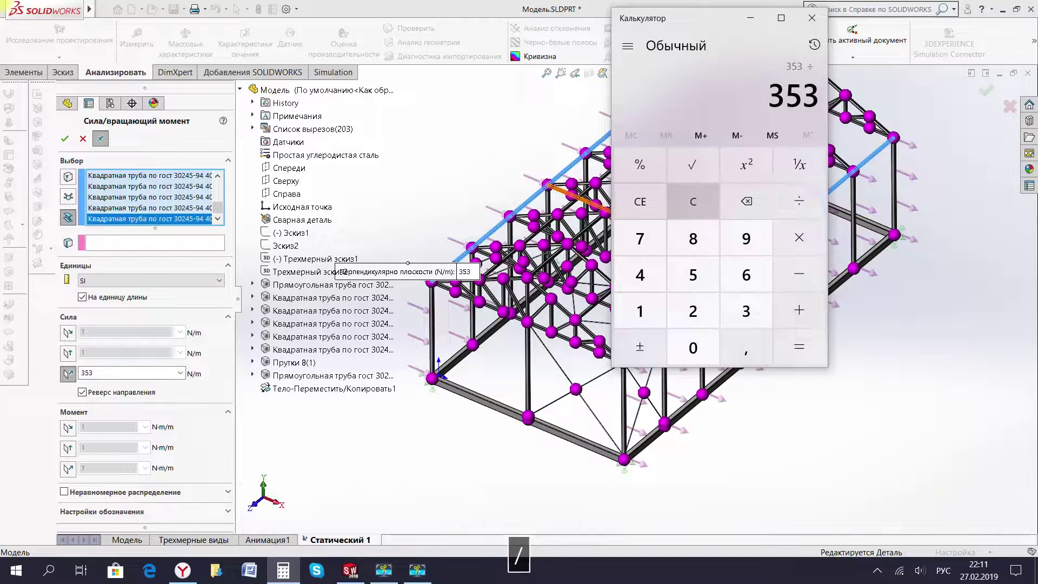
text(/2)
key(Return)
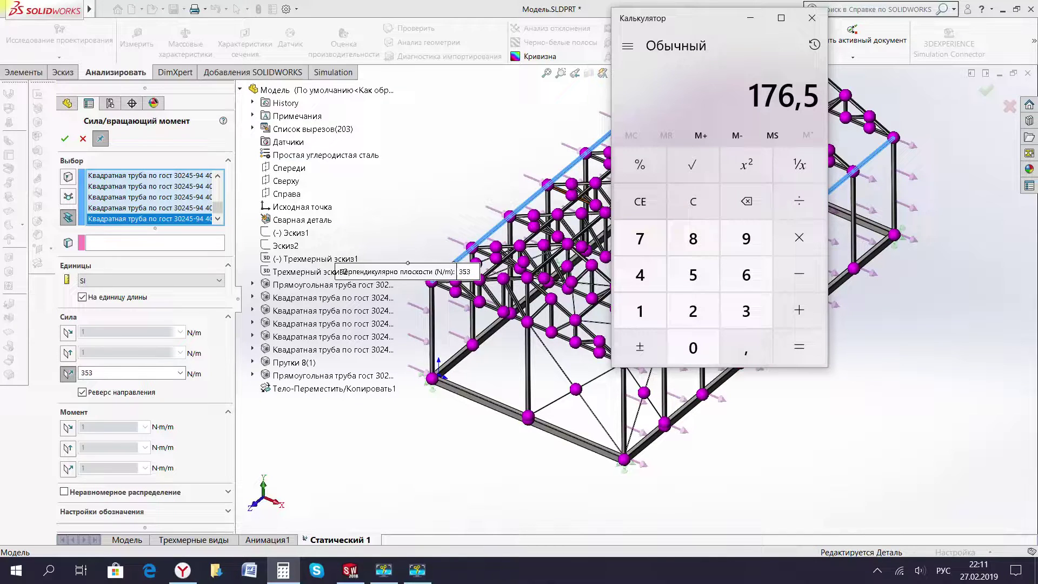
key(alt+Tab)
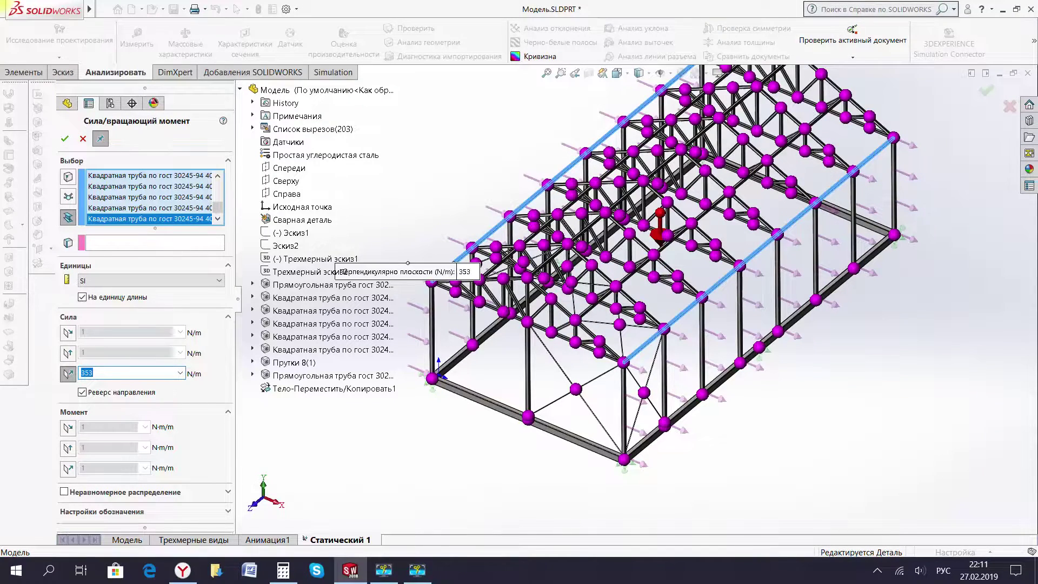
text(177)
click(154, 243)
click(286, 181)
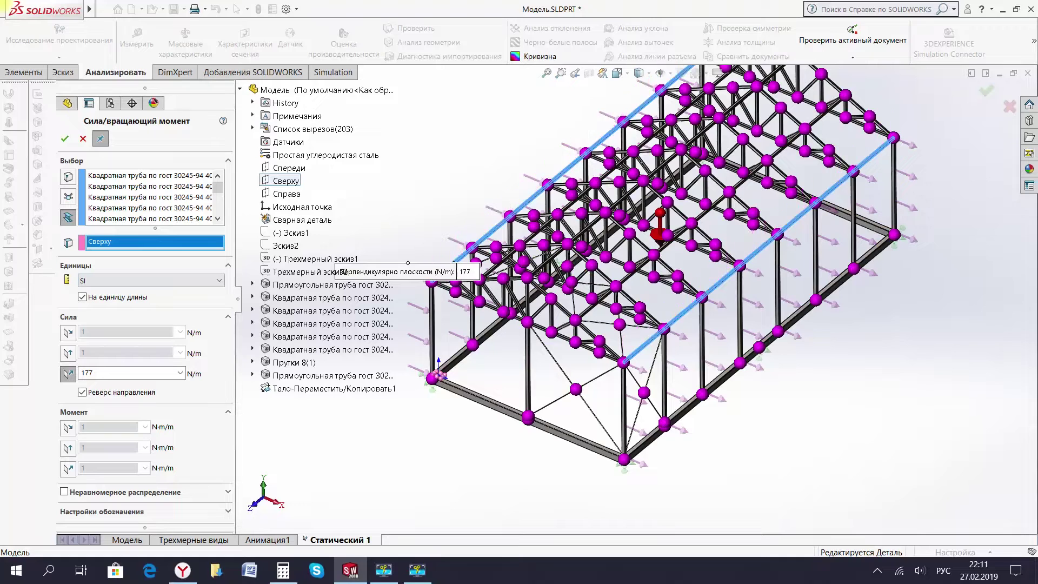
click(64, 138)
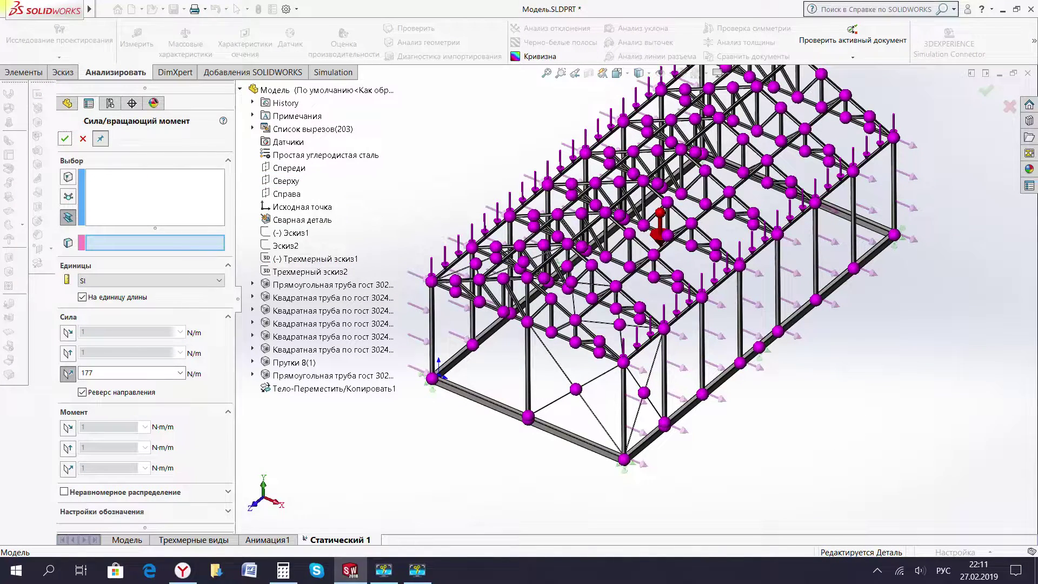
Close the Force PropertyManager and collapse the Model and External Loads branches.
click(83, 139)
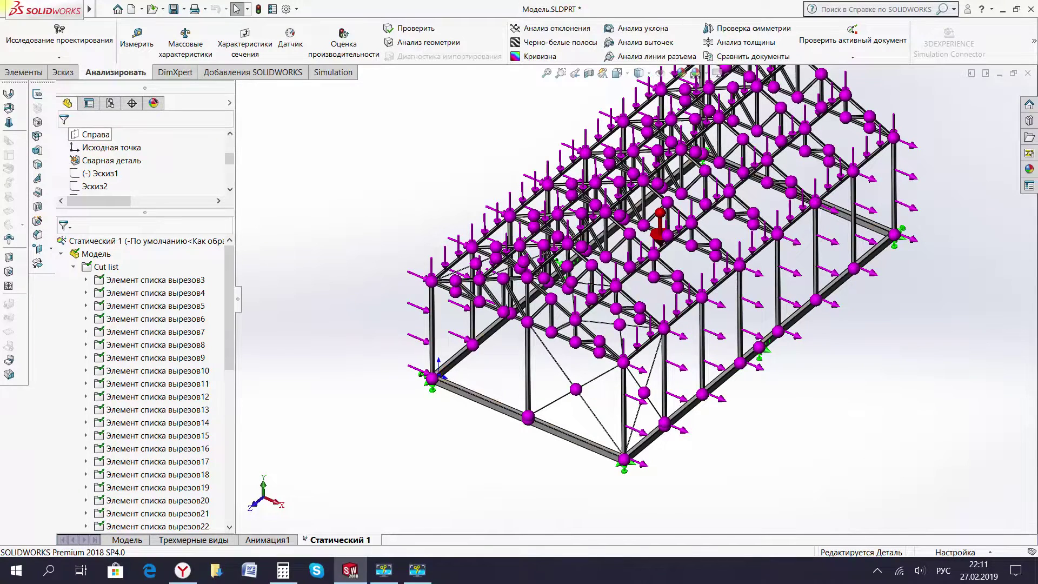
click(61, 253)
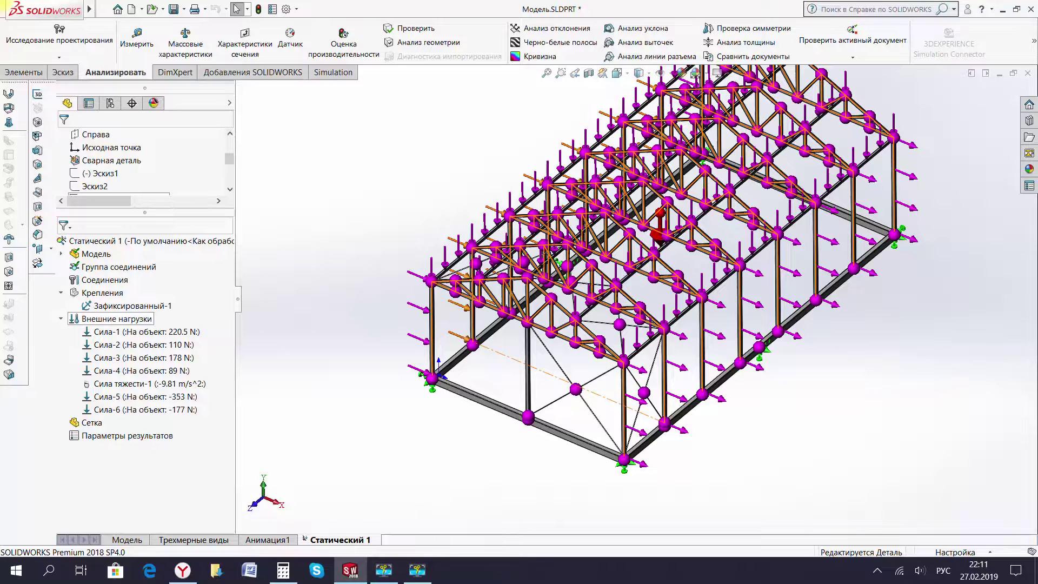
click(61, 317)
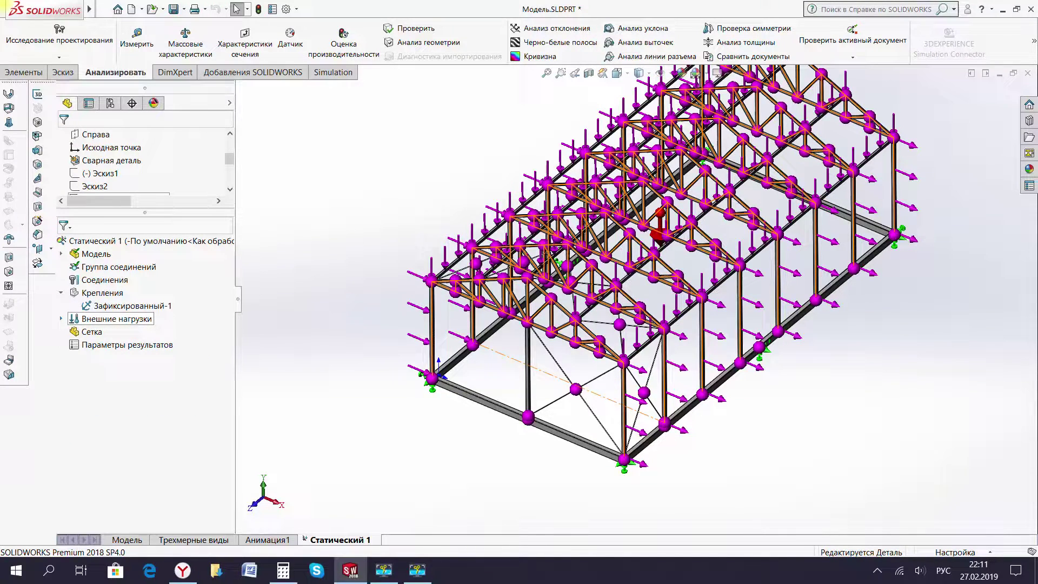
Zoom and rotate the frame with keyboard shortcuts to inspect all applied loads and fixtures.
key(Escape)
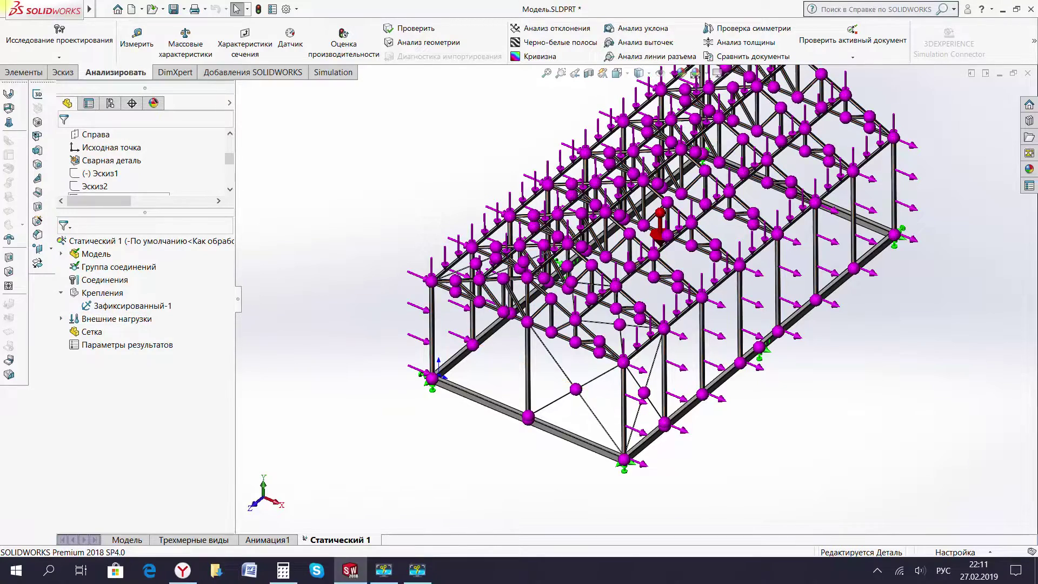
key(z)
key(shift+z)
key(z)
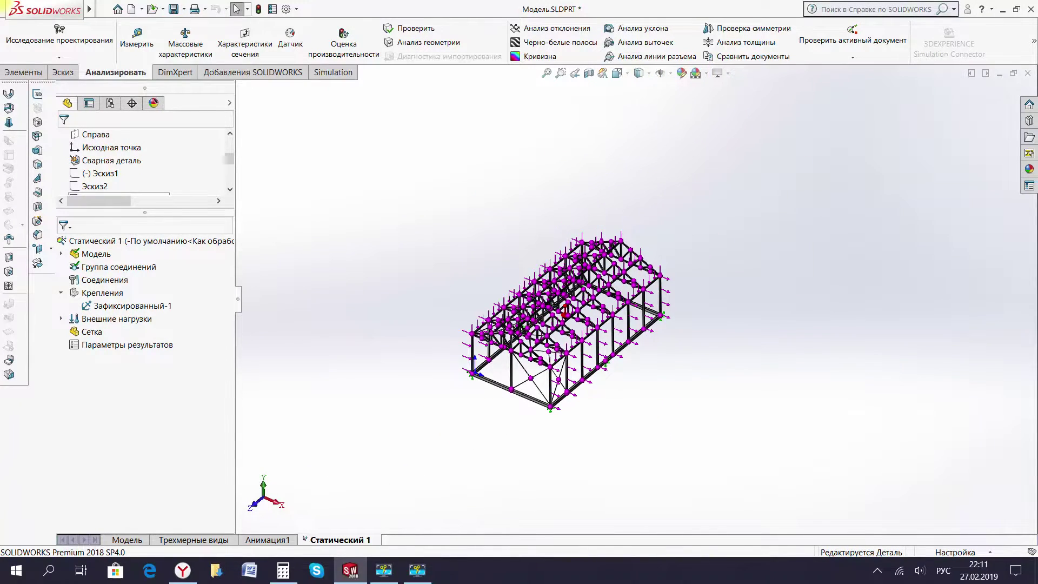
key(shift+z)
key(shift+z)
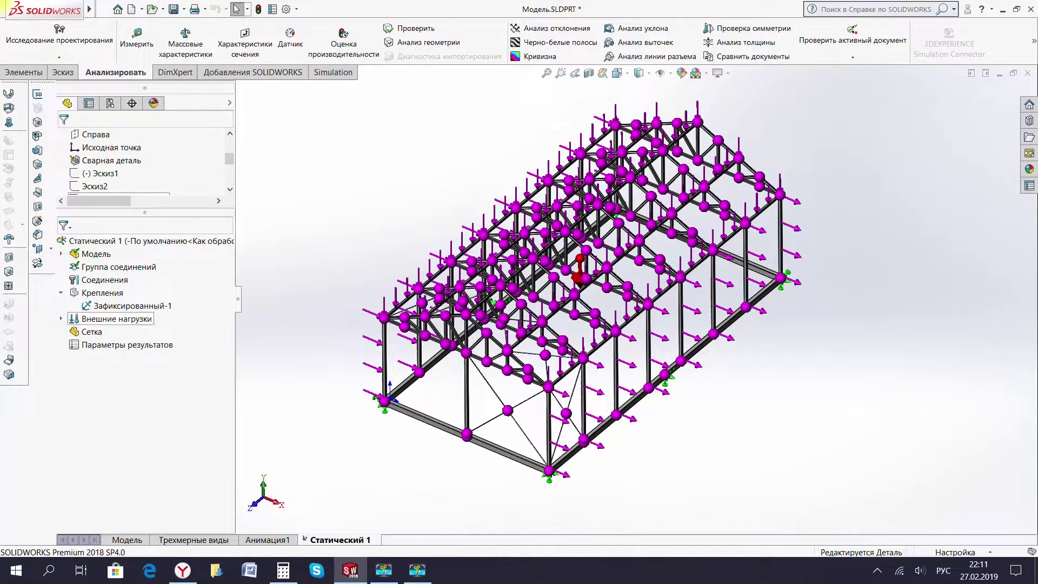
key(Up)
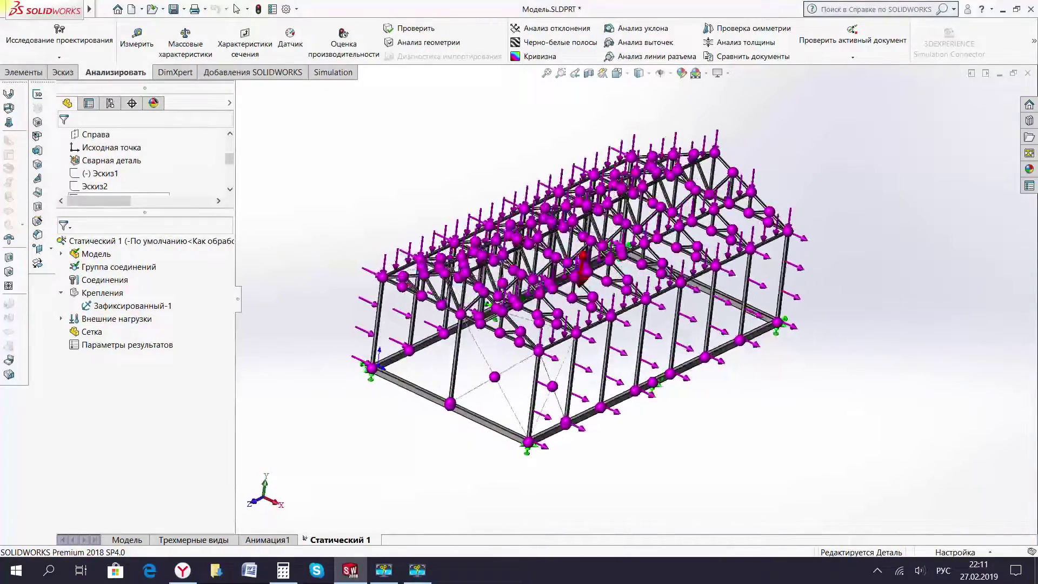
key(Down)
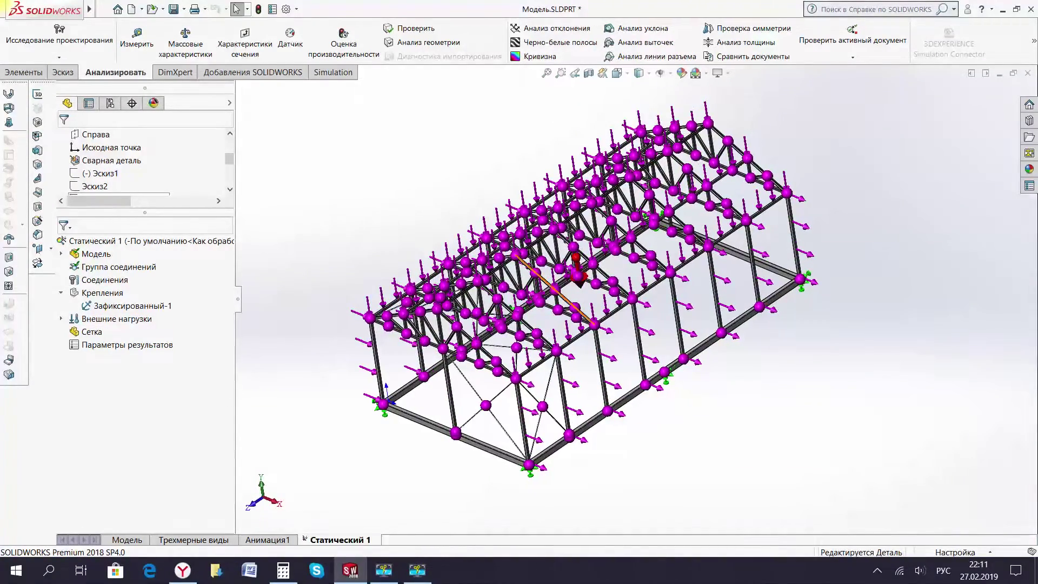
key(z)
key(z)
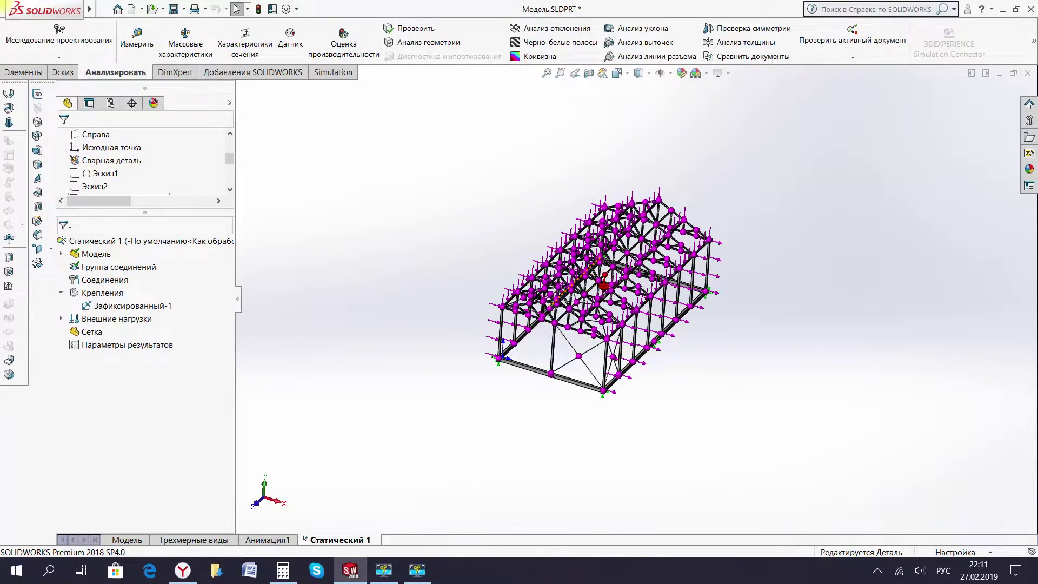
key(Left)
key(Left)
key(shift+z)
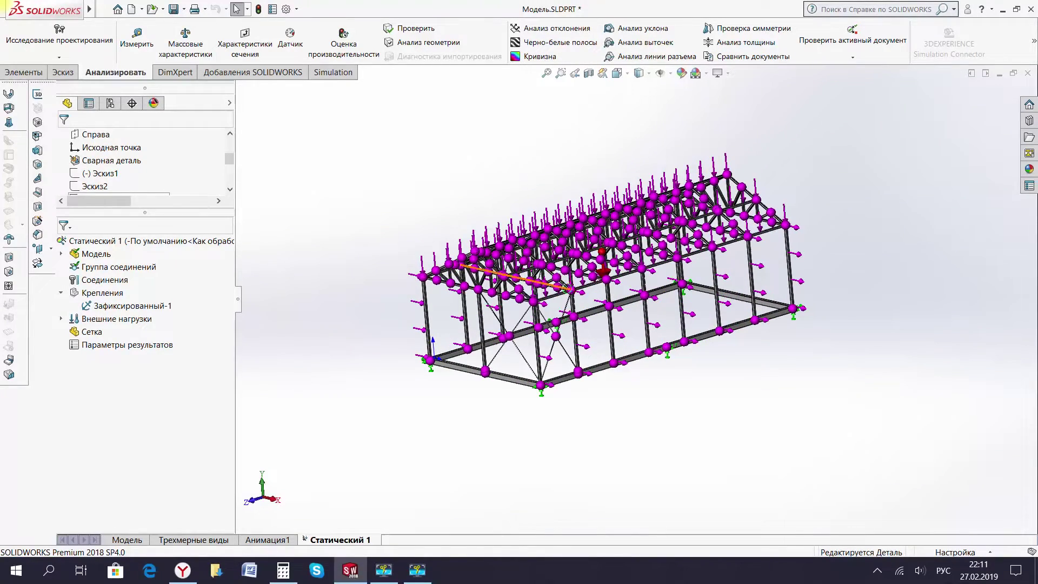
key(Left)
key(Left)
key(Left)
key(Left)
key(Left)
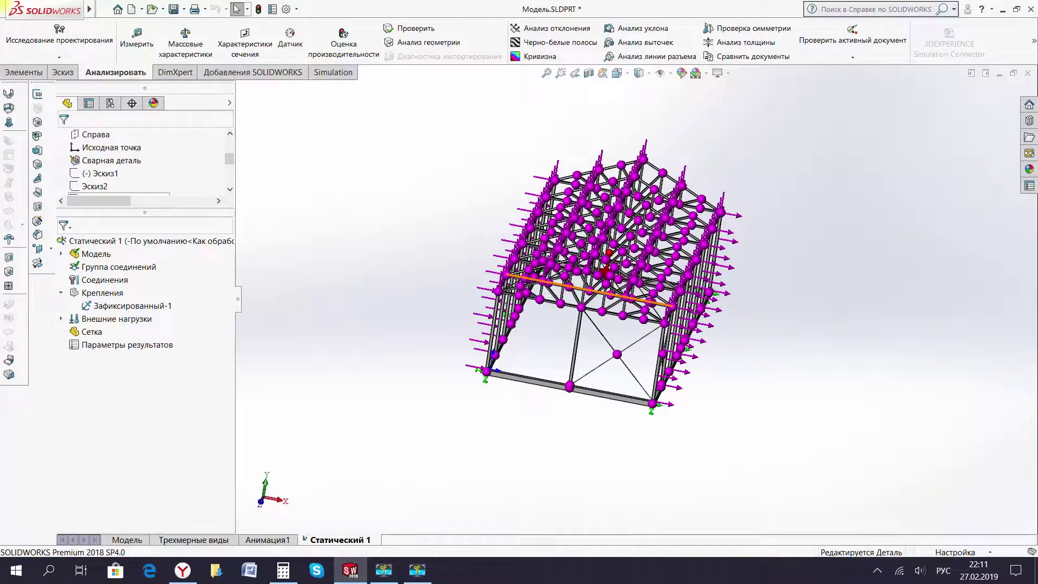
key(Left)
key(Left)
key(Left)
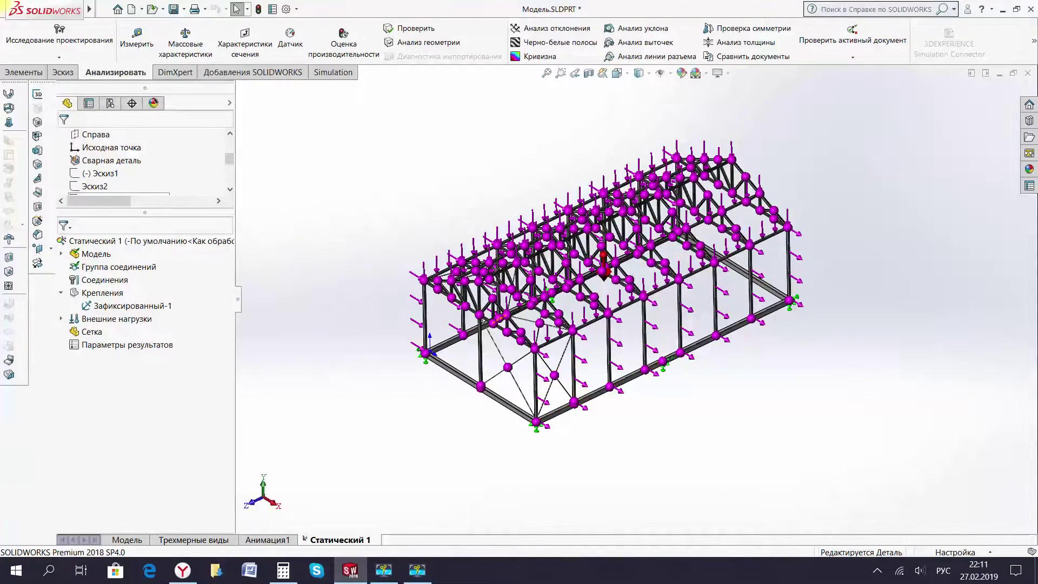
key(Left)
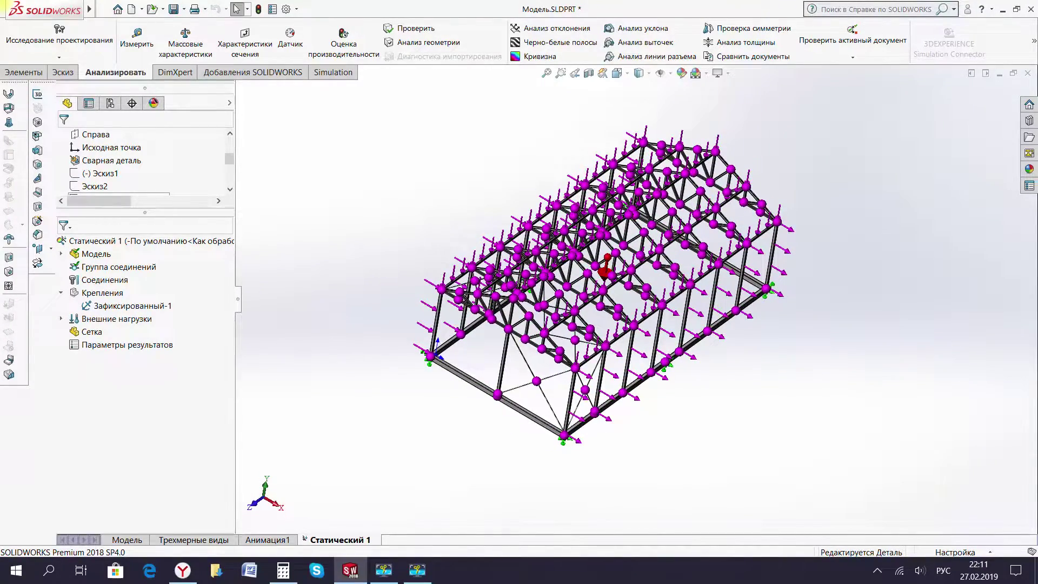